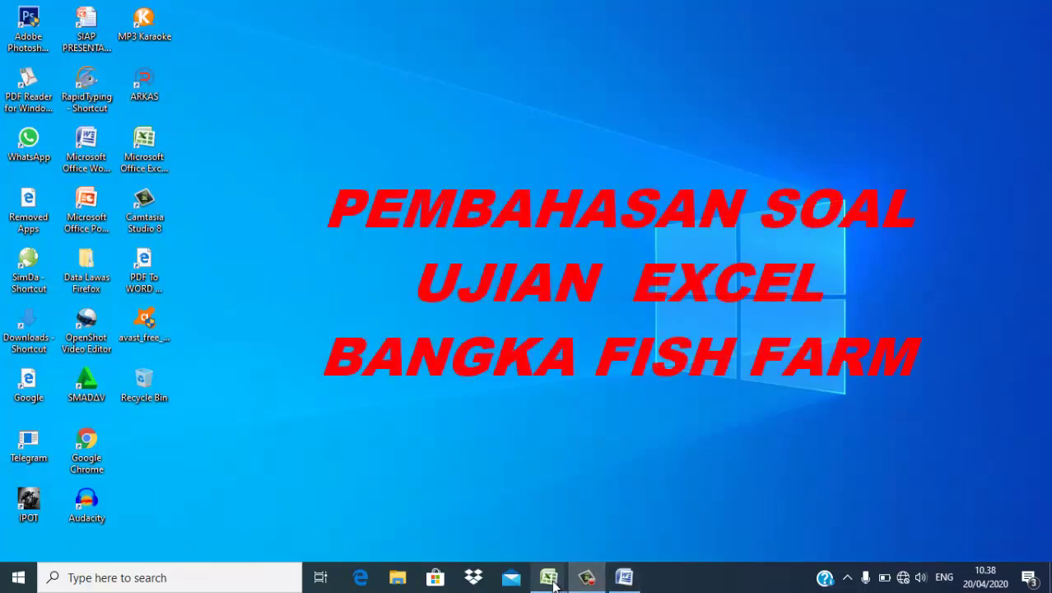
Step: Switch to the Book1 workbook in Excel and review the KERANGKA LAPORAN sheet and the lookup tables on Tabel Bantu
{"action": "mouse_move", "coordinate": [554, 583]}
{"action": "left_click", "coordinate": [568, 525]}
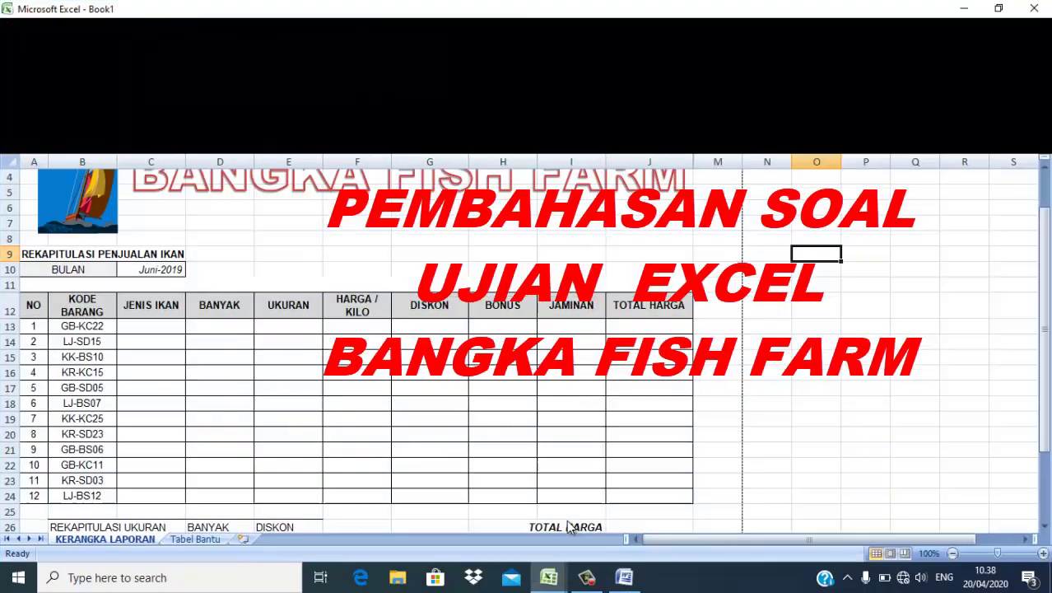
{"action": "left_click", "coordinate": [1044, 147]}
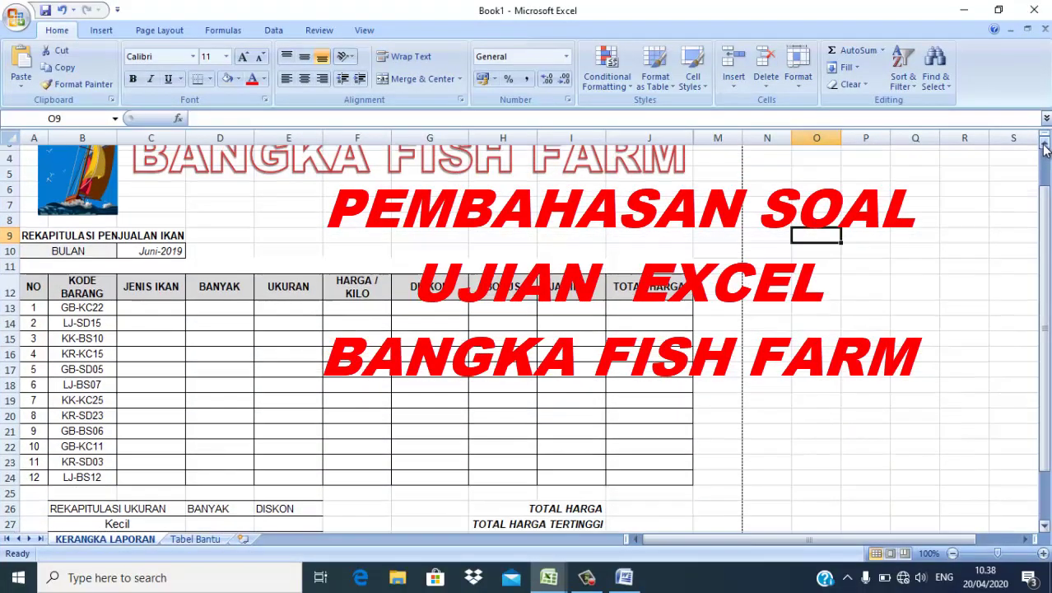
{"action": "left_click", "coordinate": [1045, 146]}
{"action": "left_click", "coordinate": [1045, 146]}
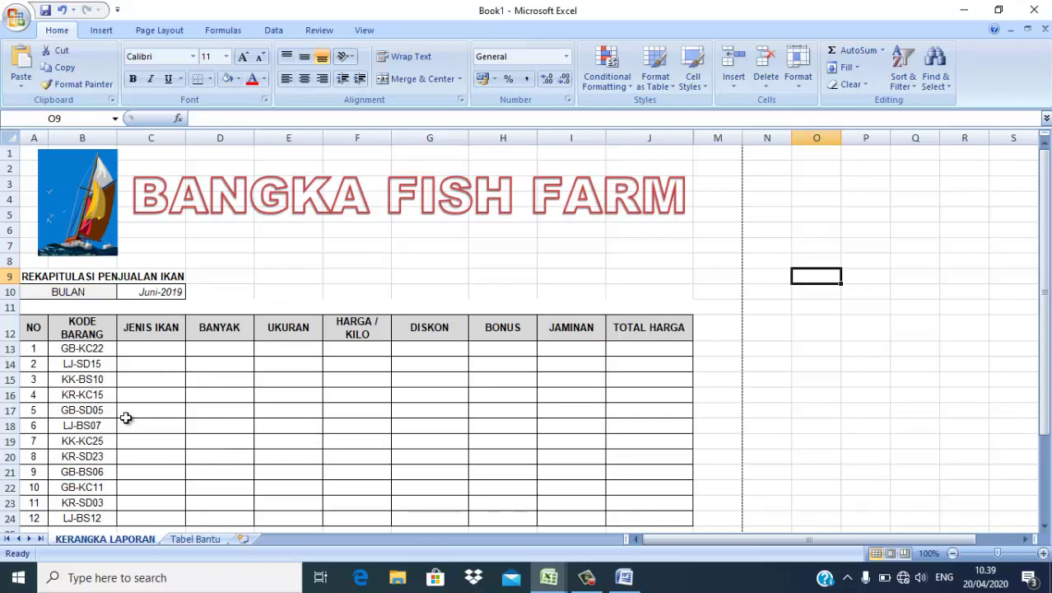
{"action": "left_click", "coordinate": [198, 540]}
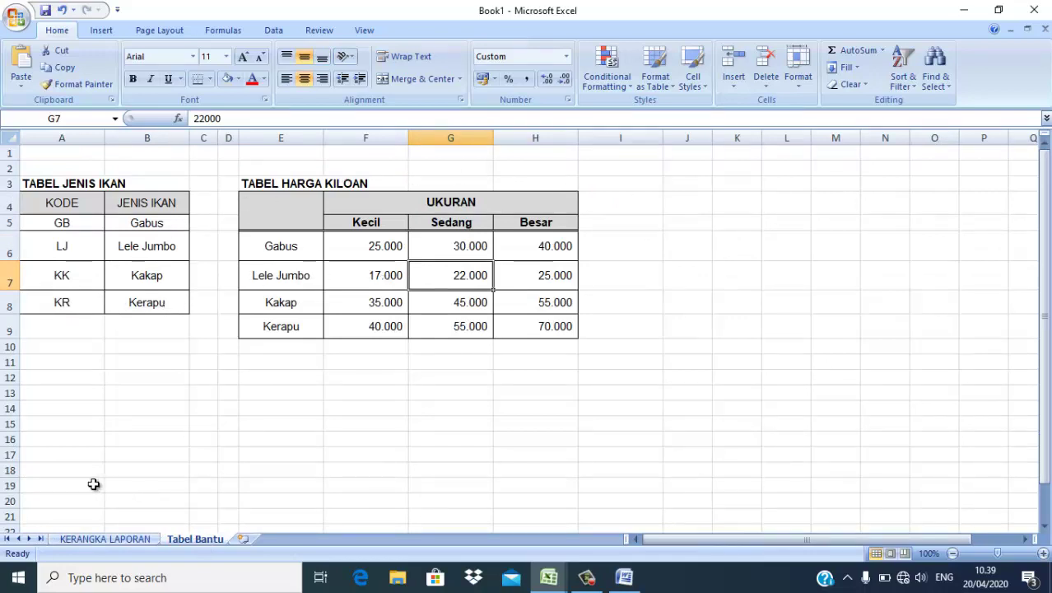
{"action": "left_click", "coordinate": [95, 527]}
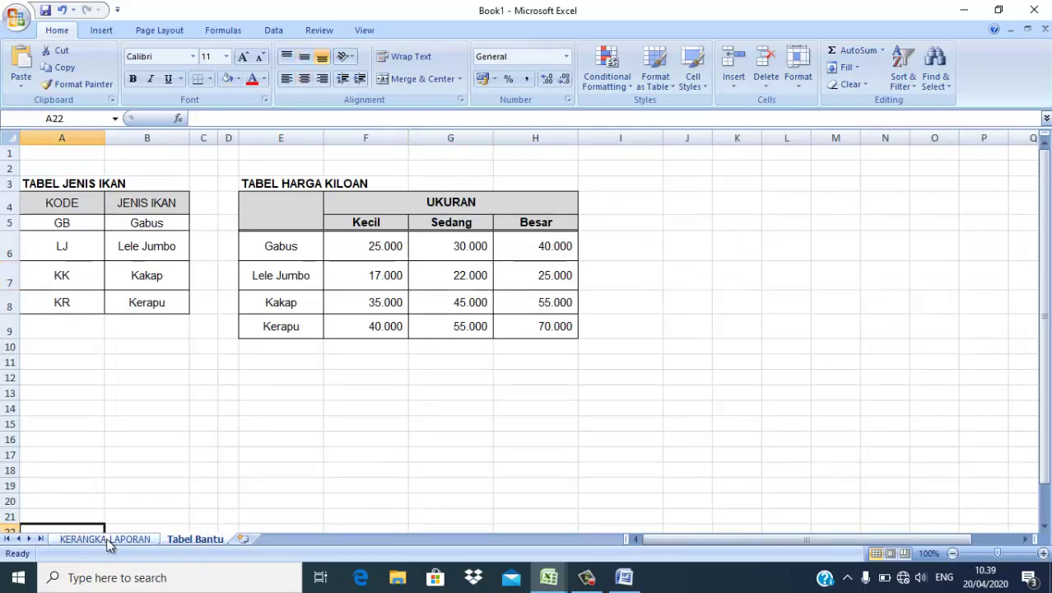
{"action": "left_click", "coordinate": [107, 539]}
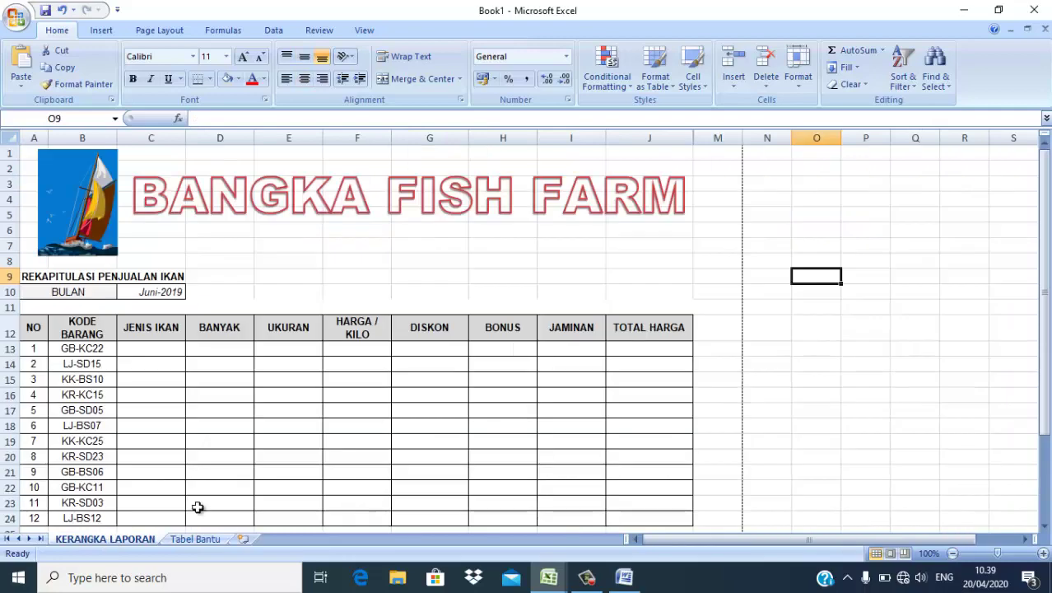
{"action": "left_click", "coordinate": [1047, 527]}
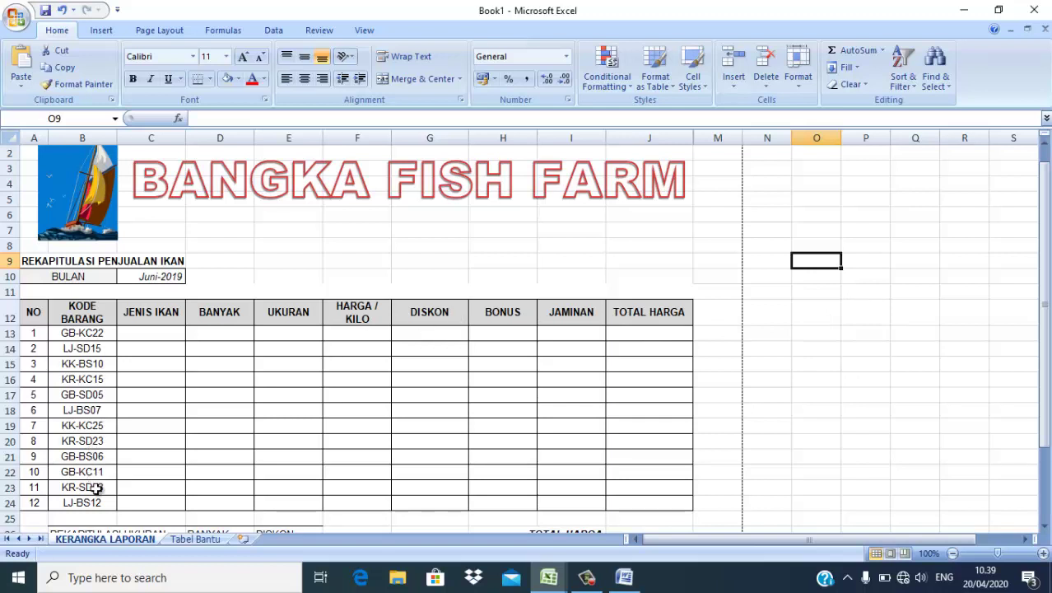
Step: Create a copy of the KERANGKA LAPORAN sheet at the end of the workbook Book1
{"action": "right_click", "coordinate": [119, 547]}
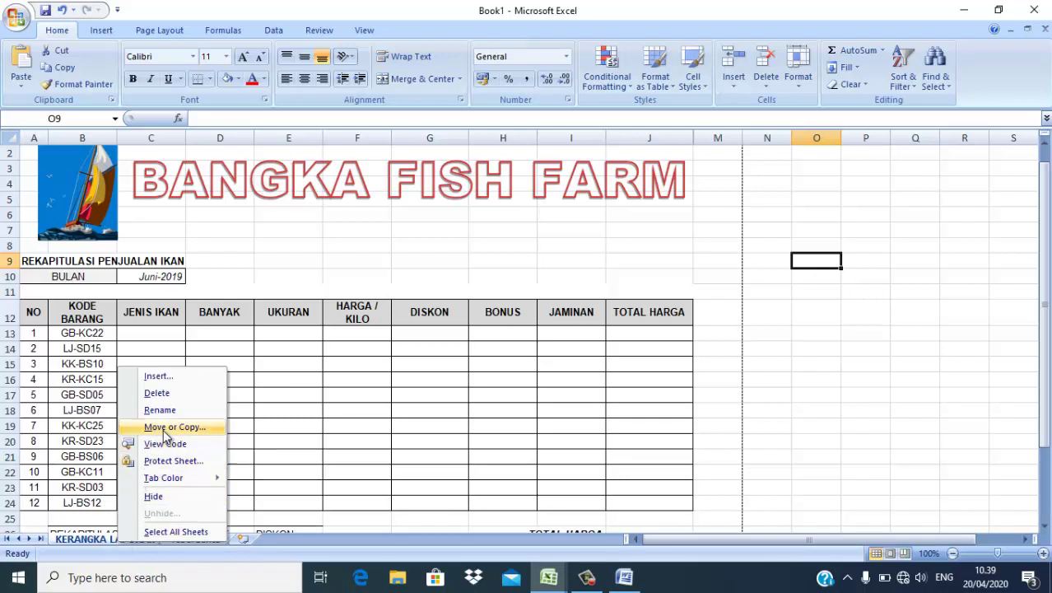
{"action": "left_click", "coordinate": [168, 428]}
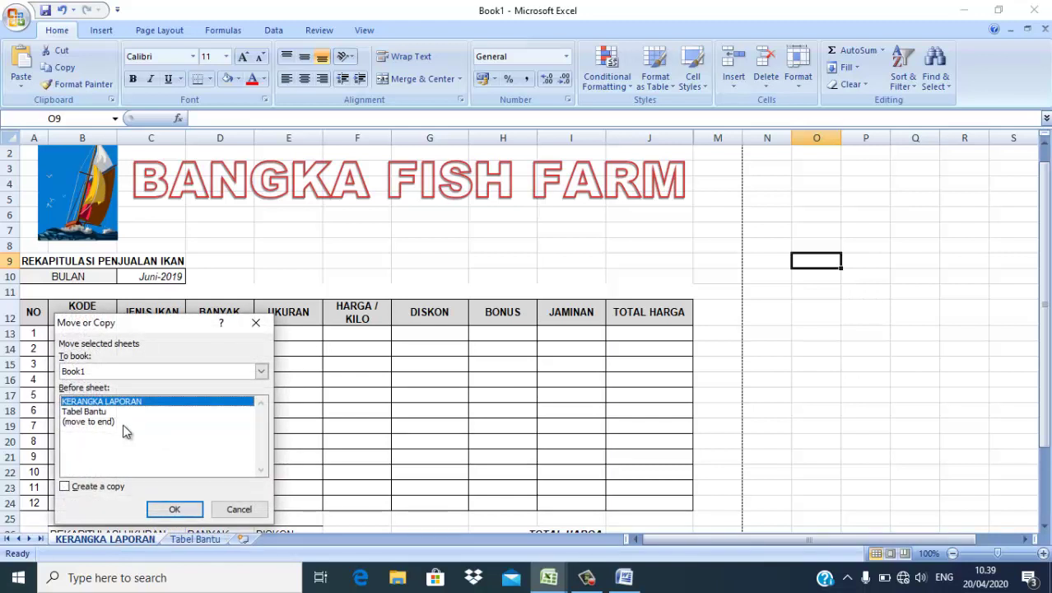
{"action": "left_click", "coordinate": [66, 488]}
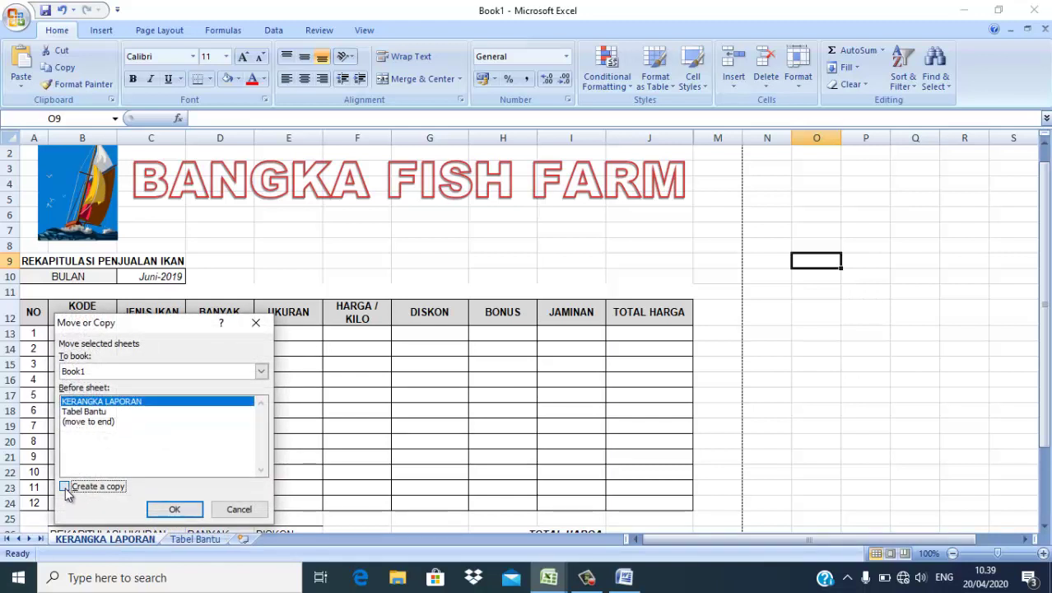
{"action": "left_click", "coordinate": [82, 423]}
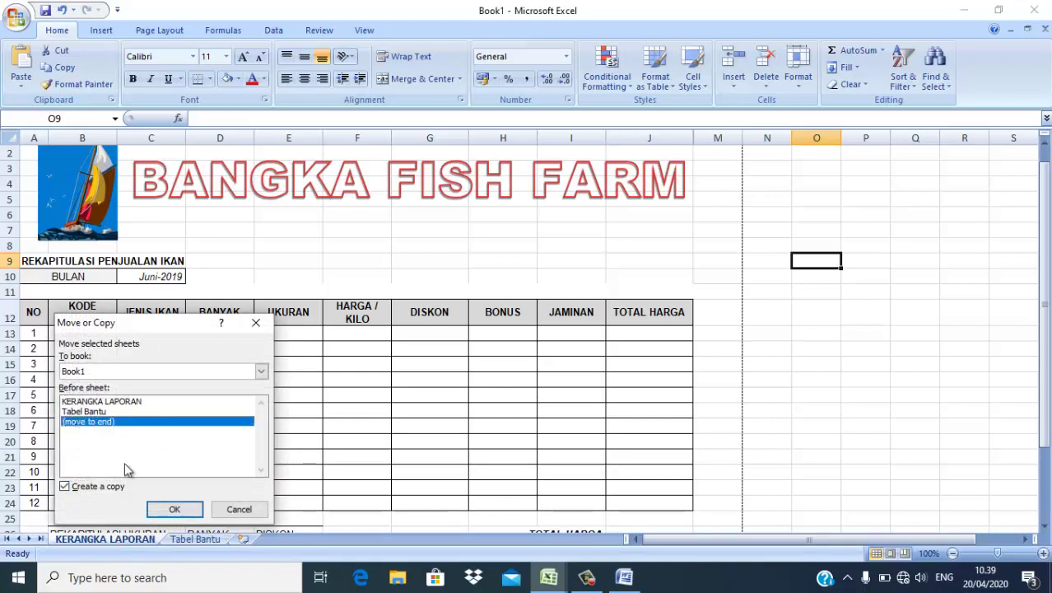
{"action": "left_click", "coordinate": [169, 503]}
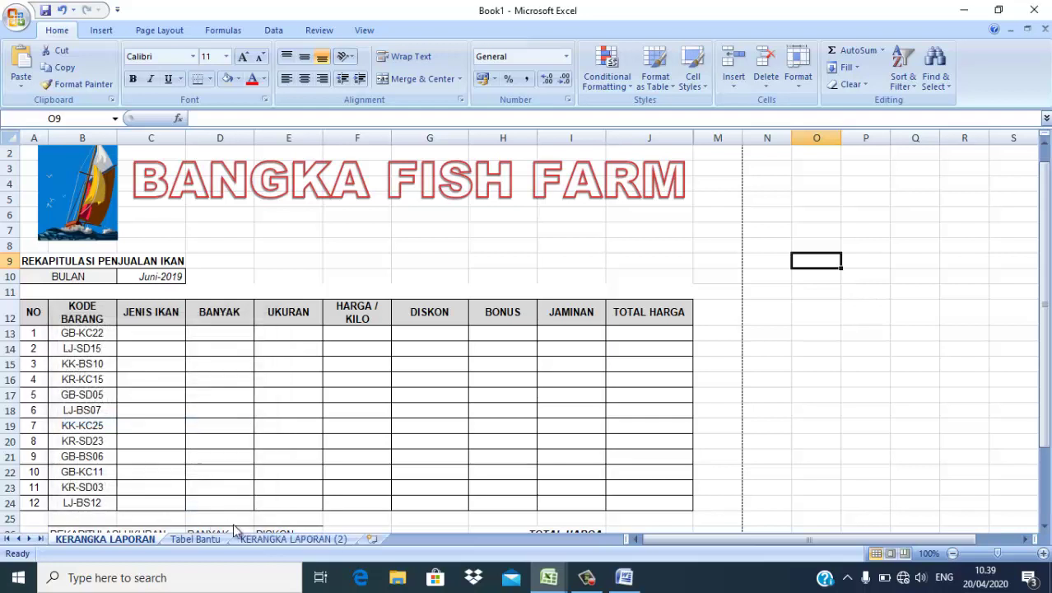
Step: Rename the copied sheet as LAPORAN
{"action": "double_click", "coordinate": [285, 538]}
{"action": "left_click", "coordinate": [285, 538]}
{"action": "key", "text": "BackSpace"}
{"action": "key", "text": "BackSpace"}
{"action": "key", "text": "BackSpace"}
{"action": "key", "text": "BackSpace"}
{"action": "key", "text": "BackSpace"}
{"action": "key", "text": "BackSpace"}
{"action": "key", "text": "BackSpace"}
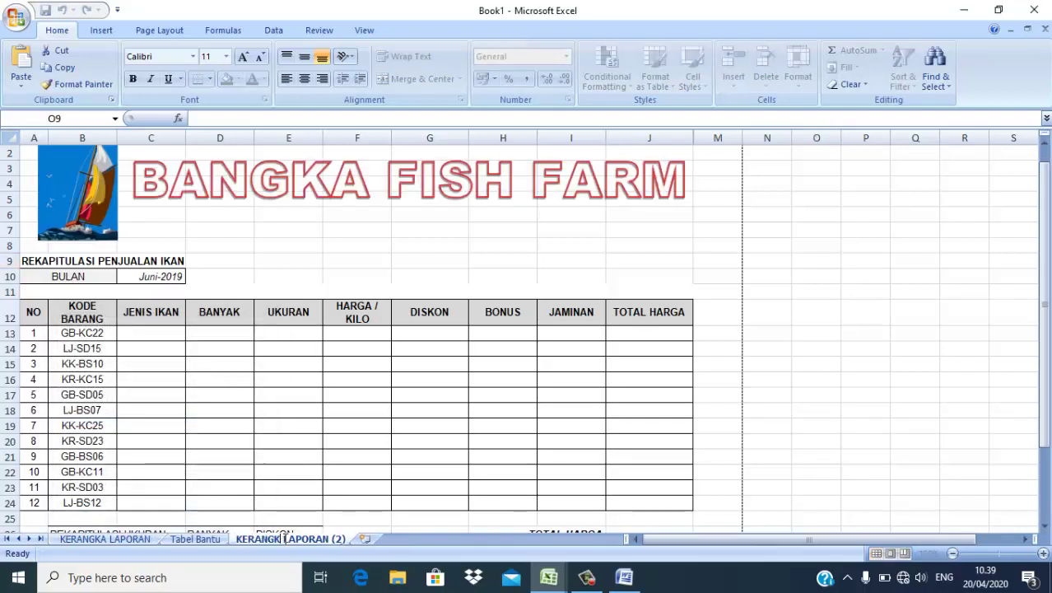
{"action": "key", "text": "BackSpace"}
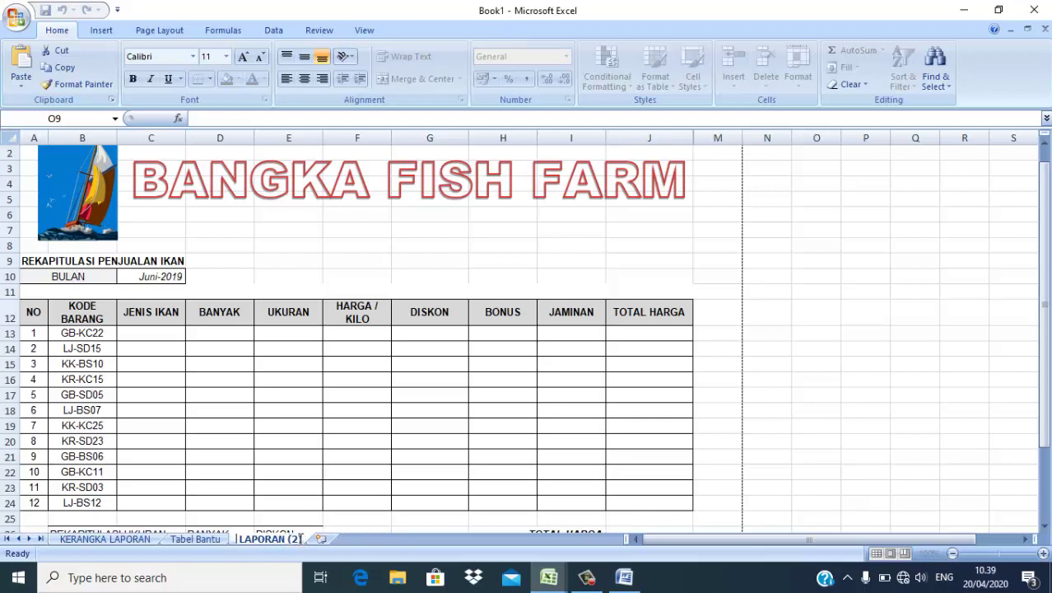
{"action": "left_click", "coordinate": [301, 539]}
{"action": "key", "text": "BackSpace"}
{"action": "key", "text": "BackSpace"}
{"action": "key", "text": "BackSpace"}
{"action": "key", "text": "BackSpace"}
{"action": "left_click", "coordinate": [316, 461]}
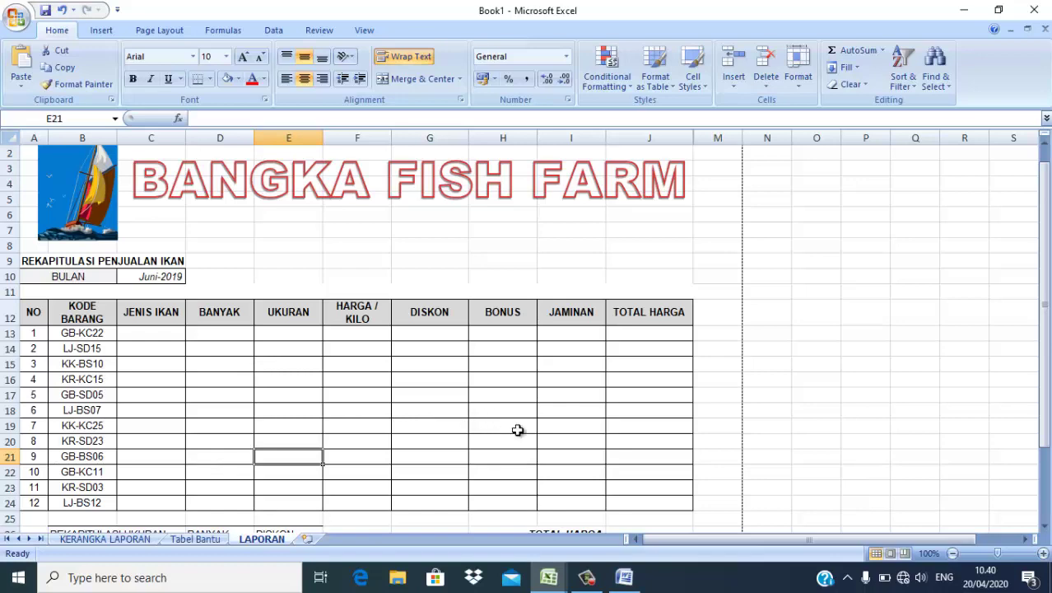
Step: Read the exercise instructions in the Word document PETUNJUK UMUM FISH FARM and return to the Book1 workbook in Excel
{"action": "left_click", "coordinate": [625, 578]}
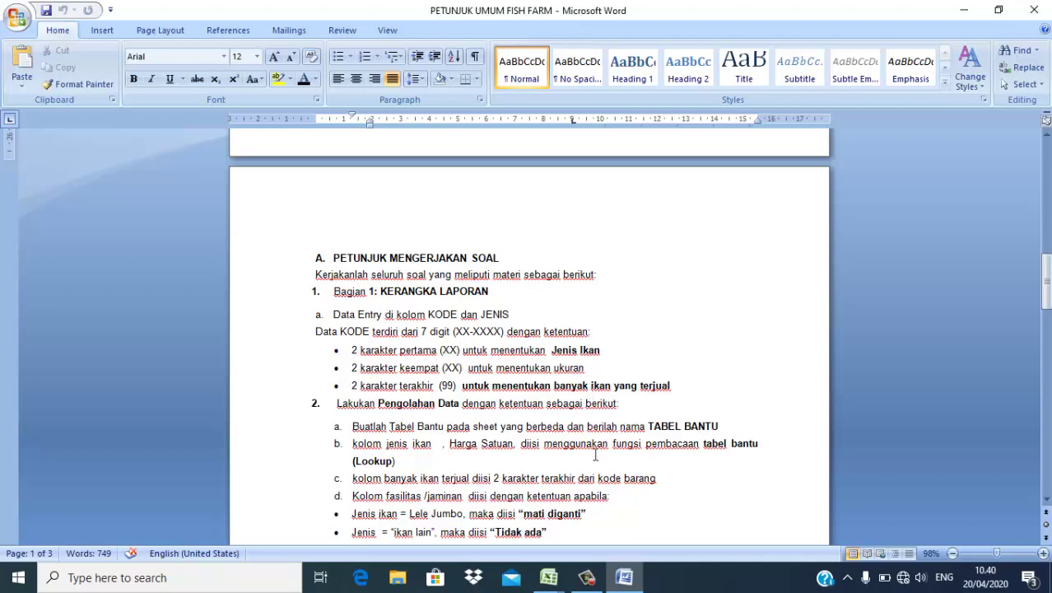
{"action": "mouse_move", "coordinate": [549, 580]}
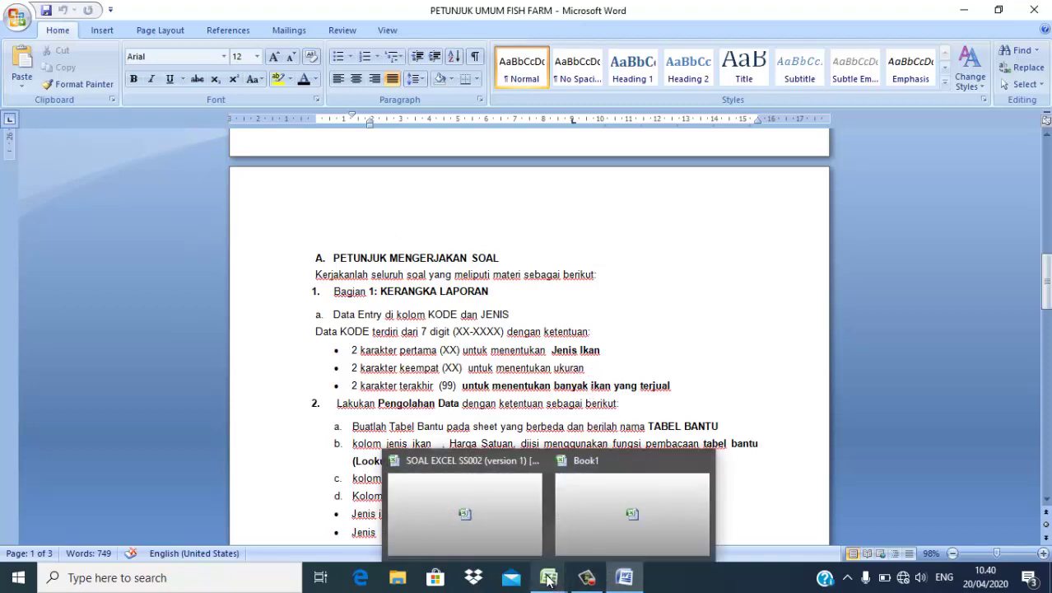
{"action": "left_click", "coordinate": [596, 514]}
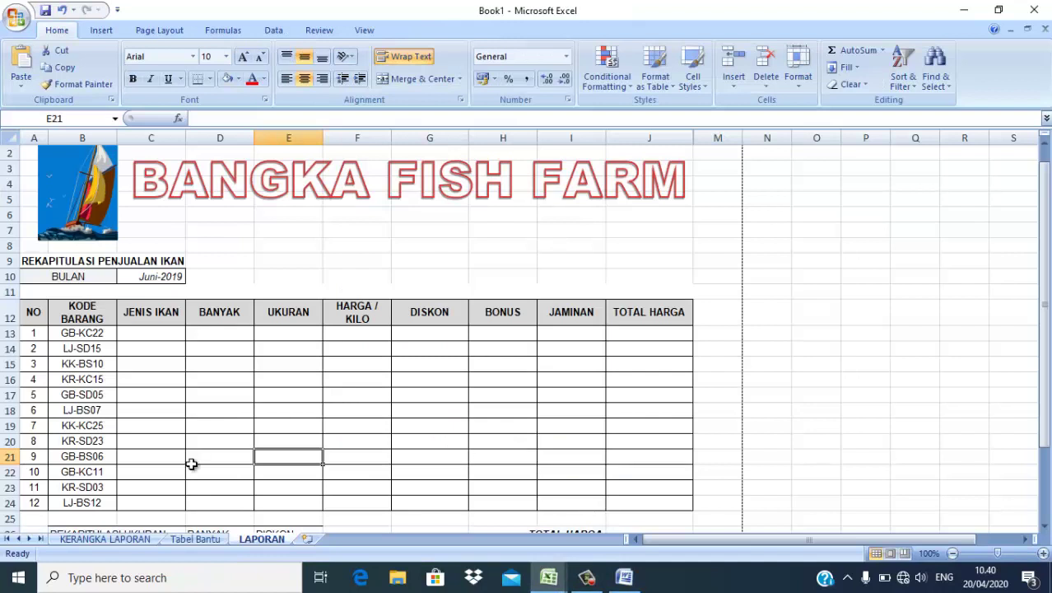
Step: Define the workbook-level name KODE for the fish type table A4:B8 on the Tabel Bantu sheet
{"action": "left_click", "coordinate": [194, 539]}
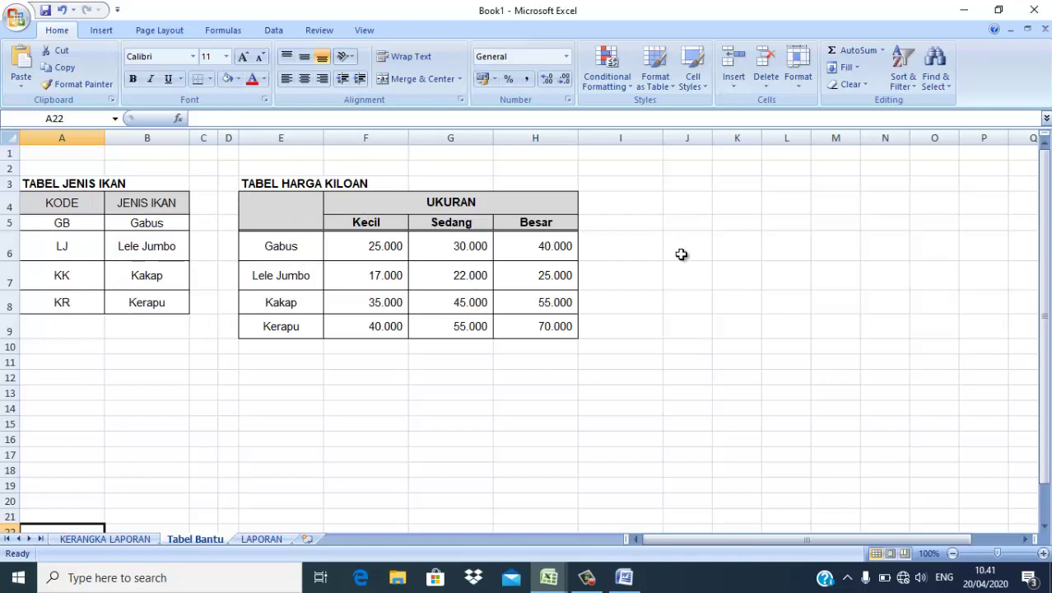
{"action": "left_click", "coordinate": [34, 208]}
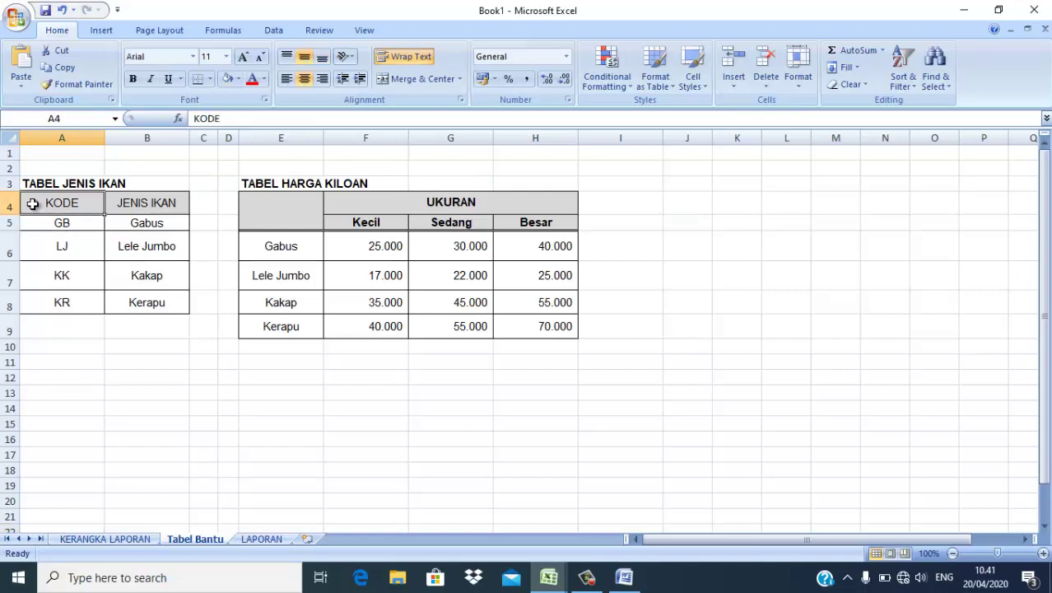
{"action": "key", "text": "shift+Down"}
{"action": "key", "text": "shift+Down"}
{"action": "key", "text": "shift+Down"}
{"action": "key", "text": "shift+Down"}
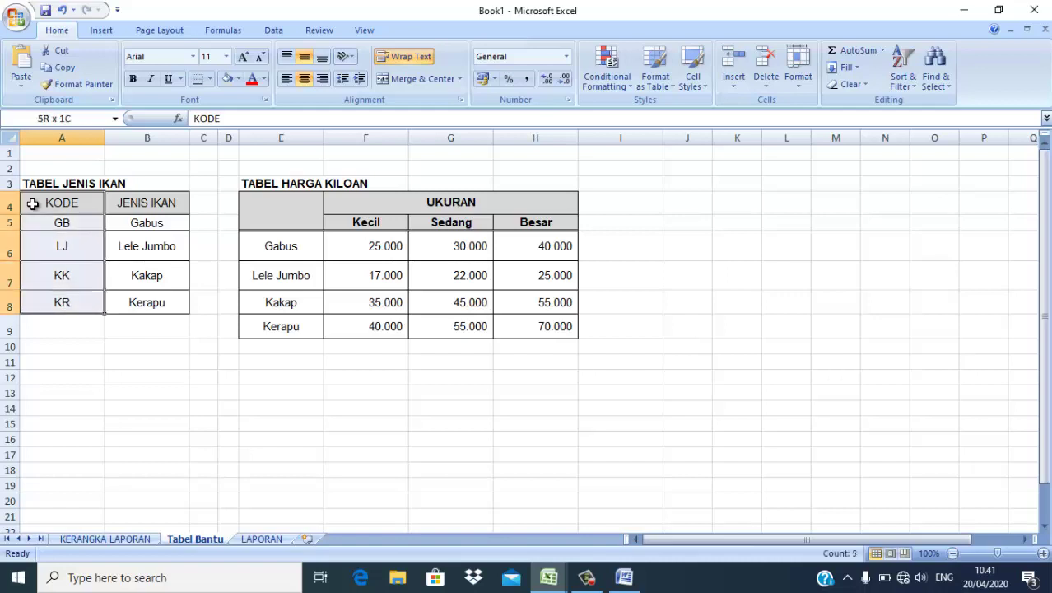
{"action": "key", "text": "shift+Right"}
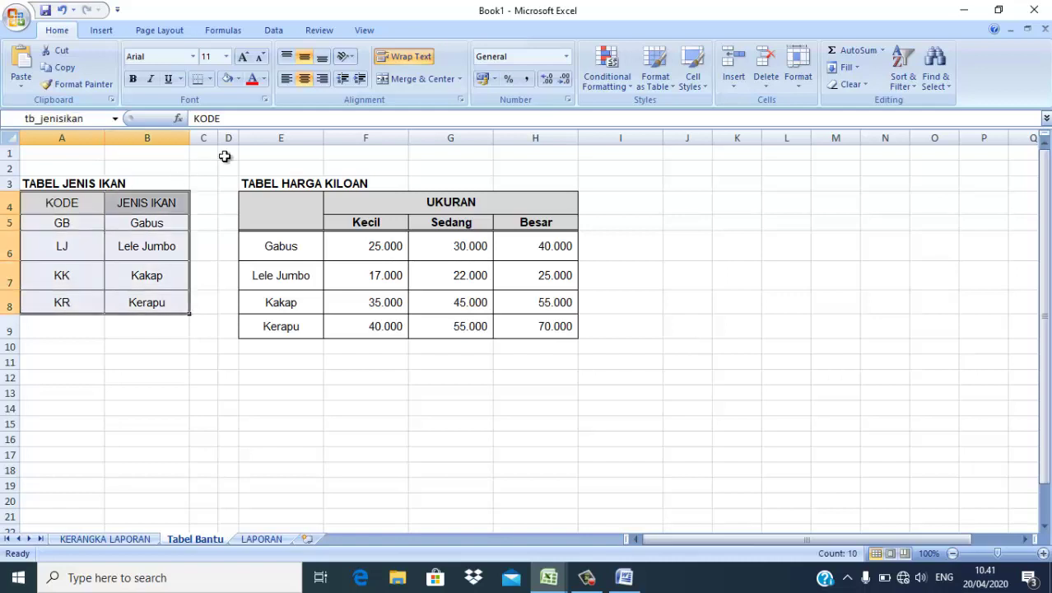
{"action": "left_click", "coordinate": [221, 33]}
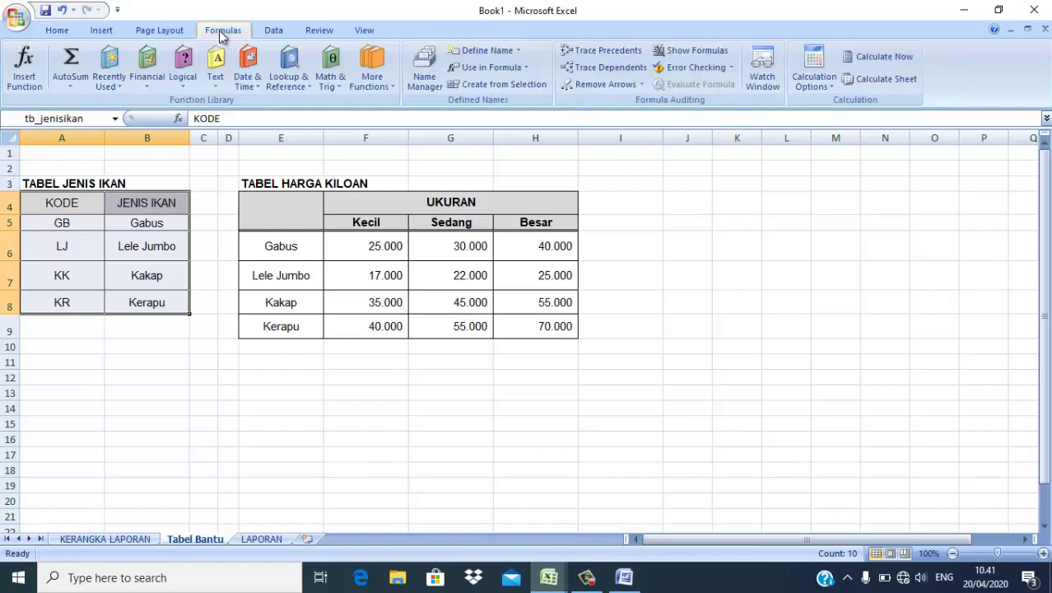
{"action": "left_click", "coordinate": [473, 51]}
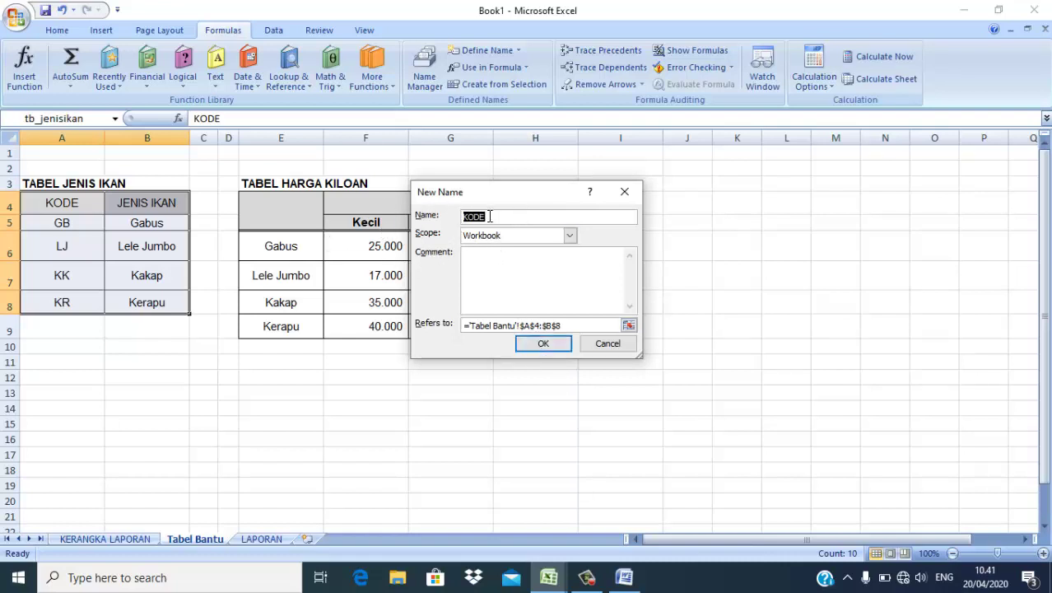
{"action": "left_click", "coordinate": [543, 344]}
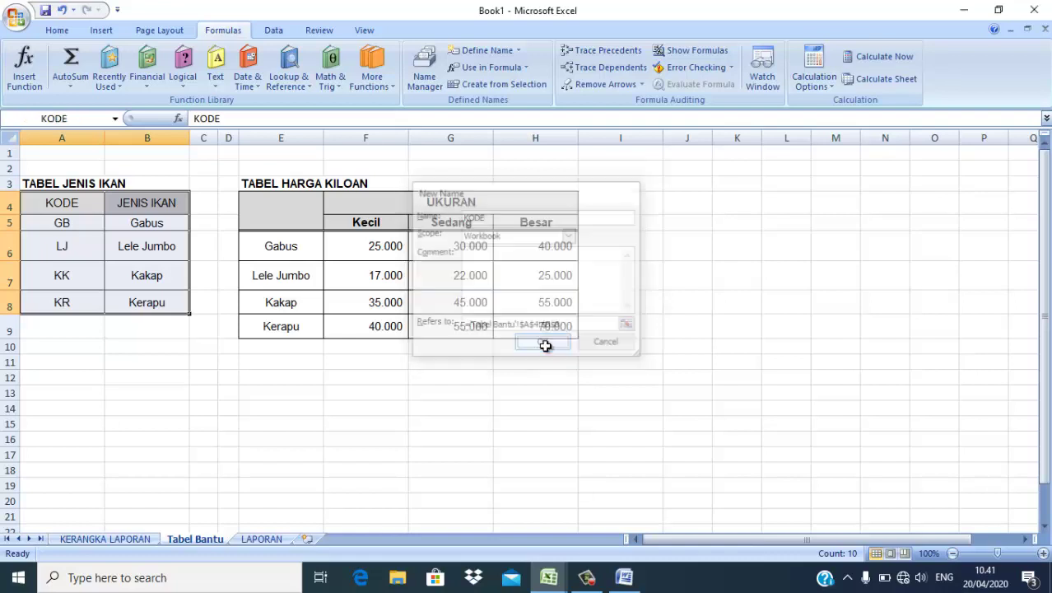
Step: Define a valid name for the TABEL HARGA KILOAN range E4:H9, replacing the attempted name THK1
{"action": "left_click", "coordinate": [263, 209]}
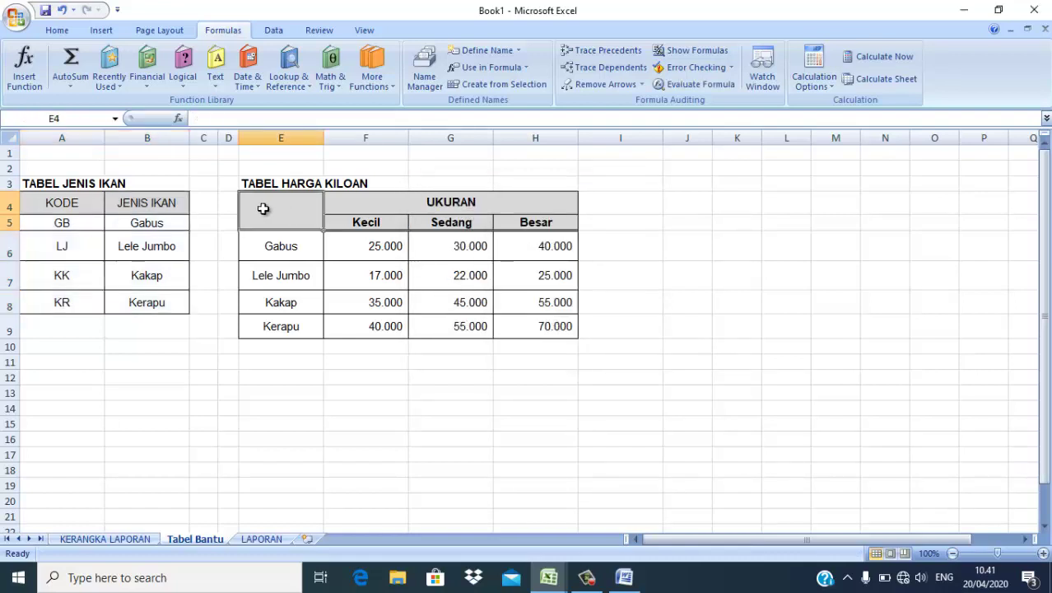
{"action": "left_click_drag", "start_coordinate": [282, 214], "coordinate": [461, 324]}
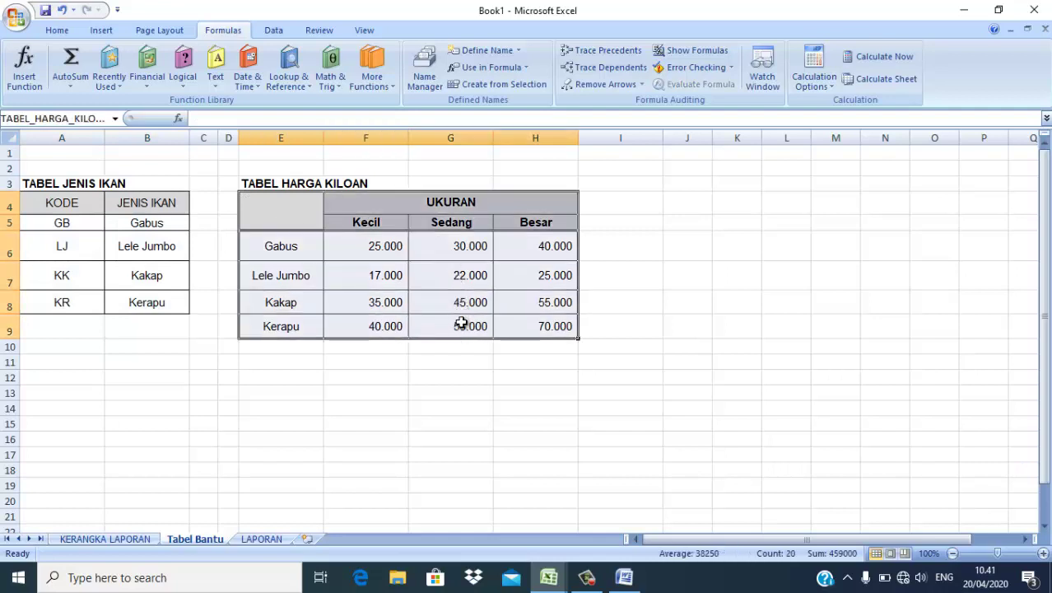
{"action": "left_click", "coordinate": [485, 53]}
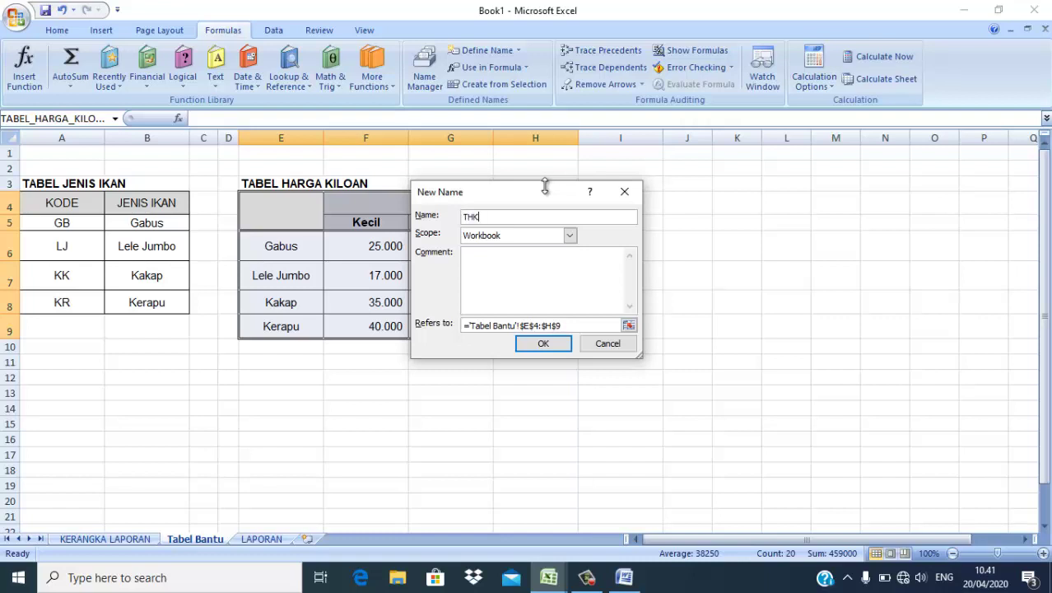
{"action": "type", "text": "1"}
{"action": "left_click", "coordinate": [559, 348]}
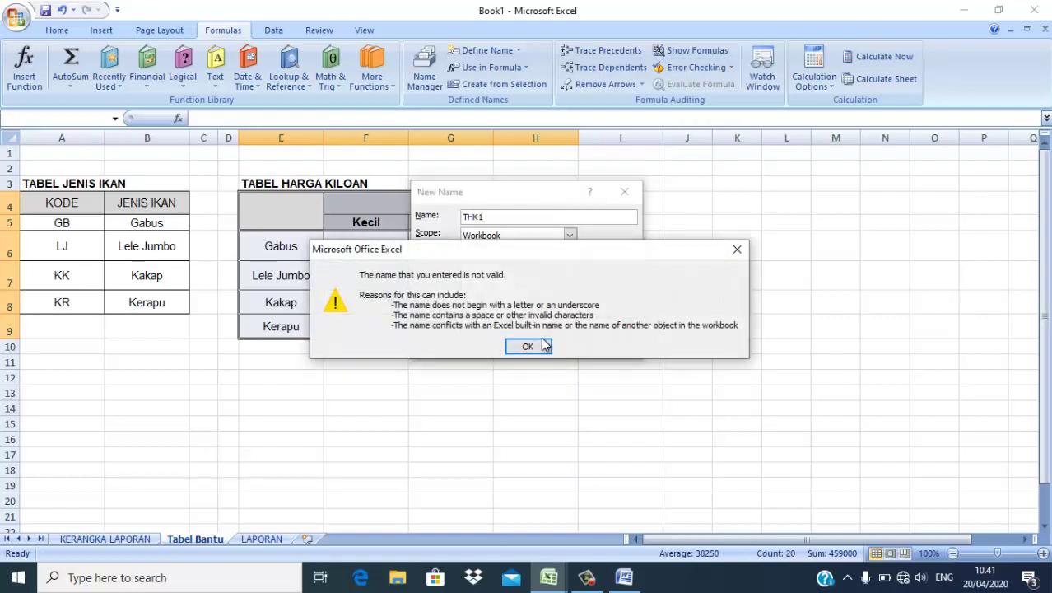
{"action": "left_click", "coordinate": [532, 346]}
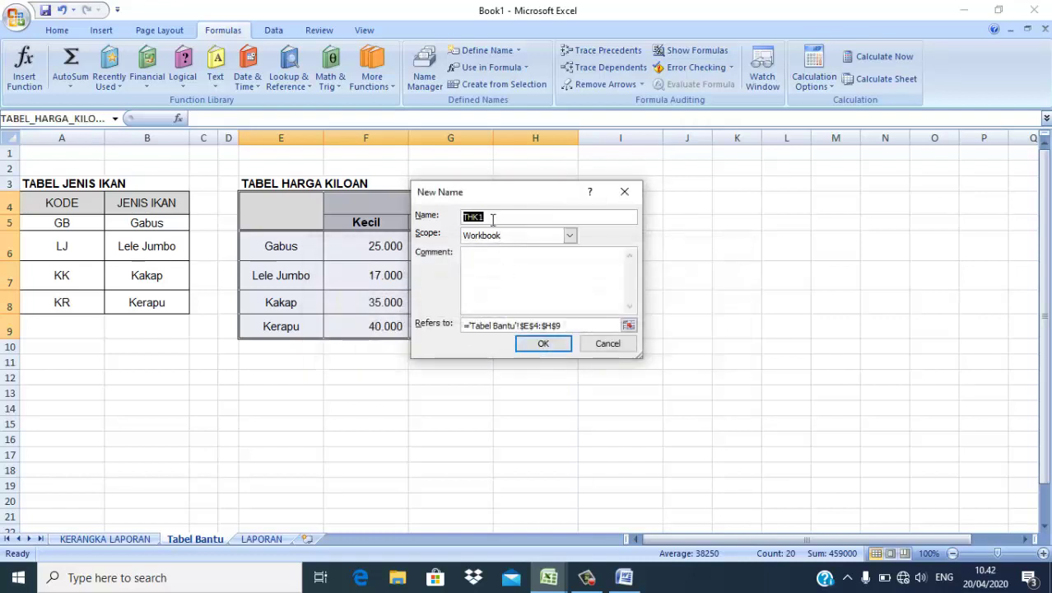
{"action": "left_click", "coordinate": [492, 218]}
{"action": "left_click", "coordinate": [538, 346]}
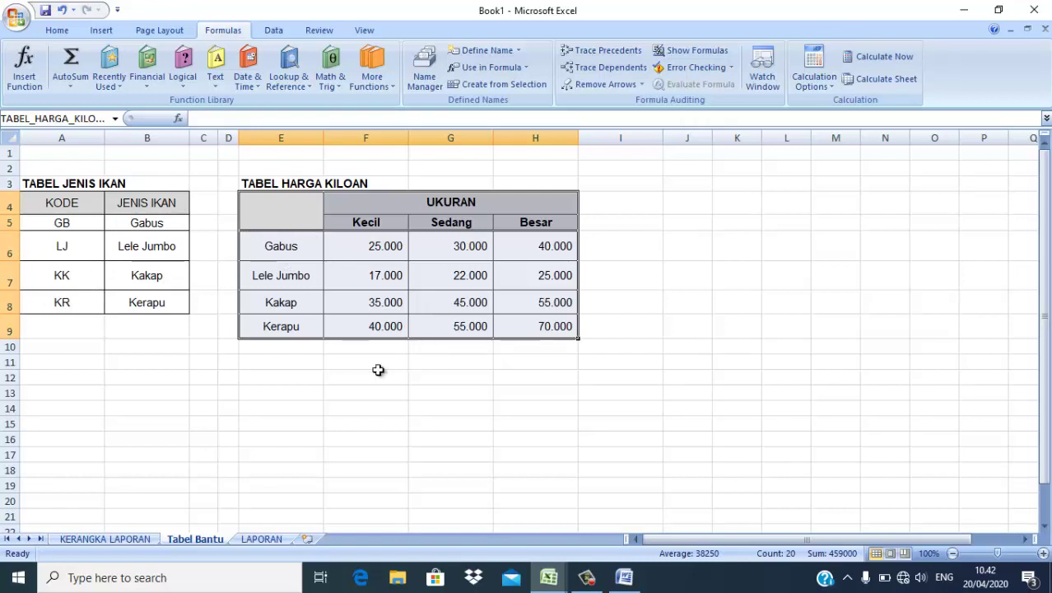
Step: Enter =LEFT(B13;2) in cell C13 of the JENIS IKAN column on the LAPORAN sheet
{"action": "left_click", "coordinate": [276, 537]}
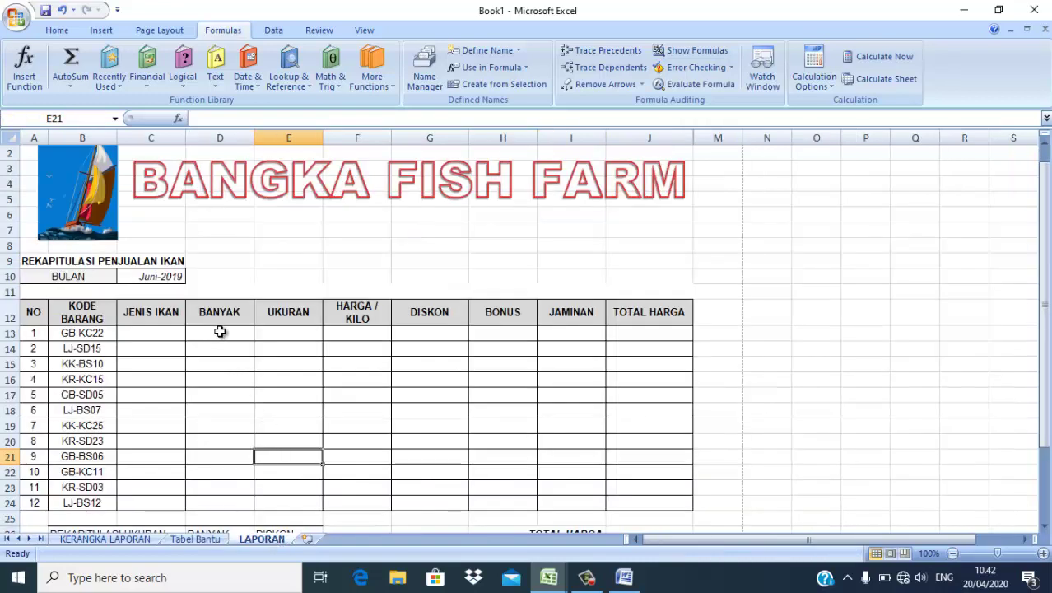
{"action": "left_click", "coordinate": [184, 537]}
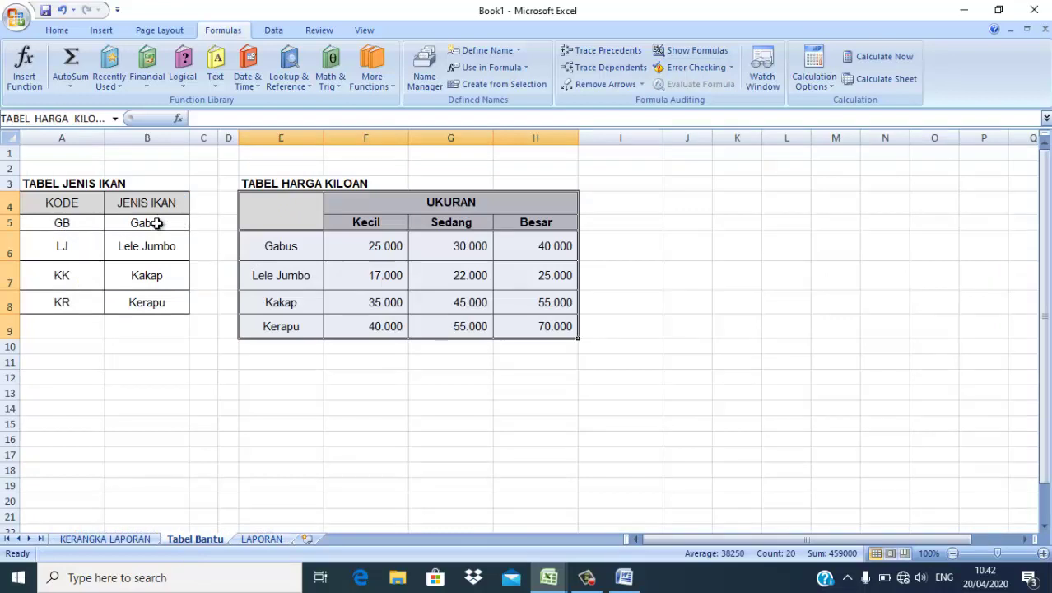
{"action": "left_click", "coordinate": [263, 538]}
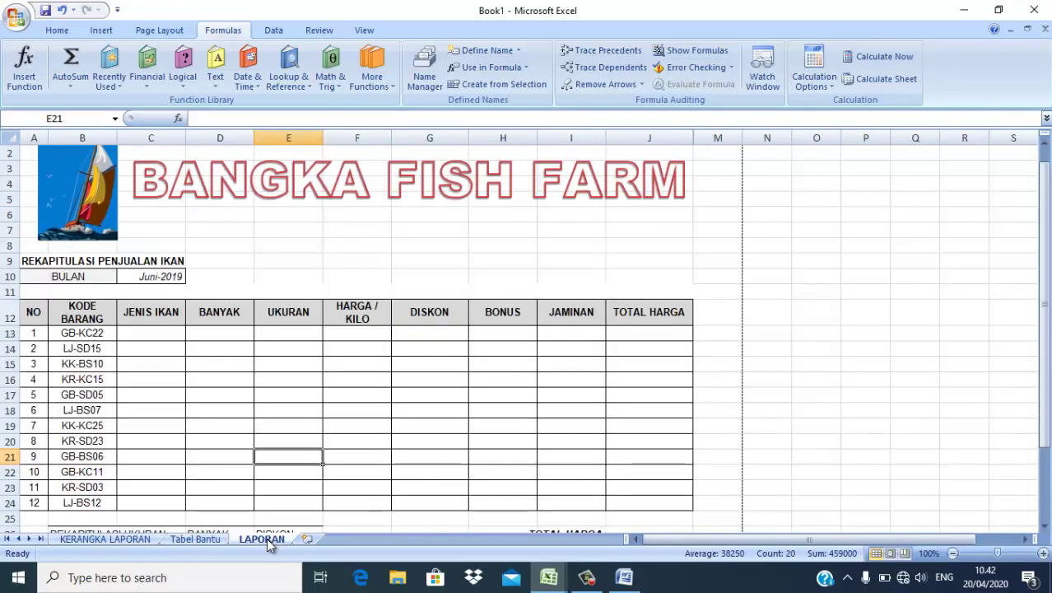
{"action": "left_click", "coordinate": [142, 332]}
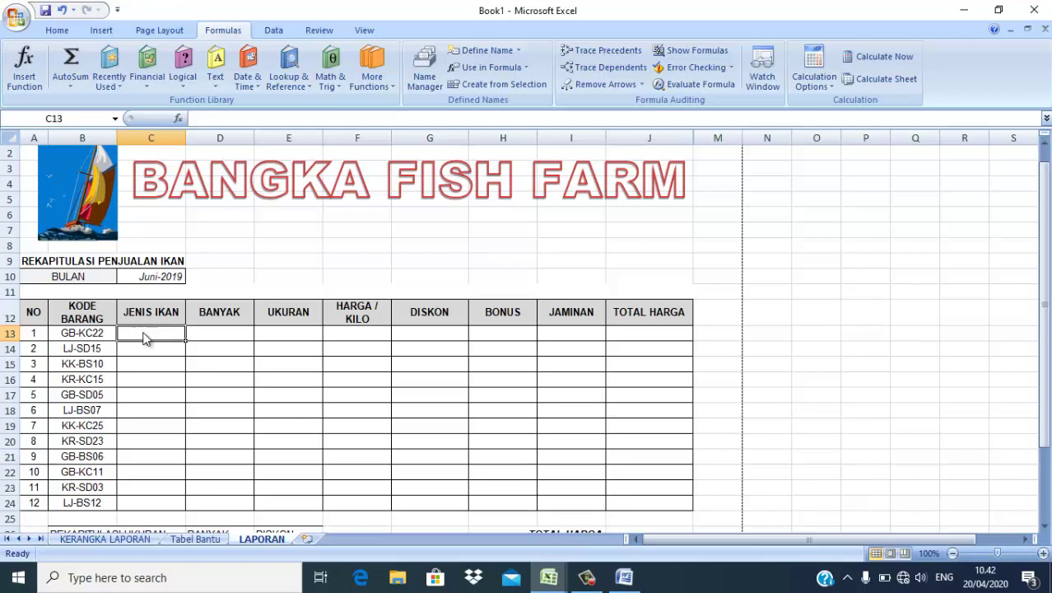
{"action": "type", "text": "="}
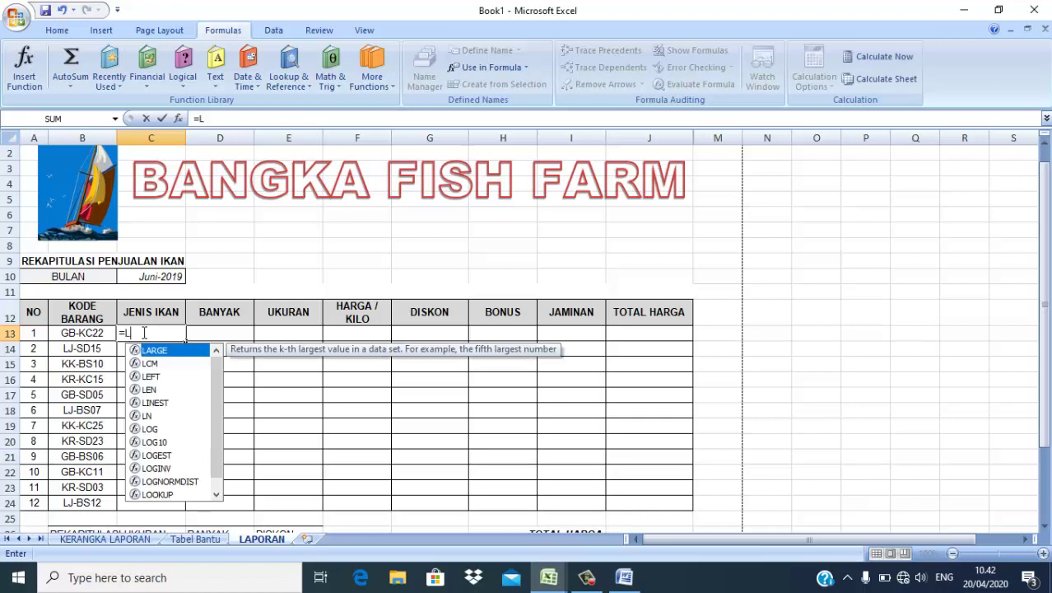
{"action": "type", "text": "Le"}
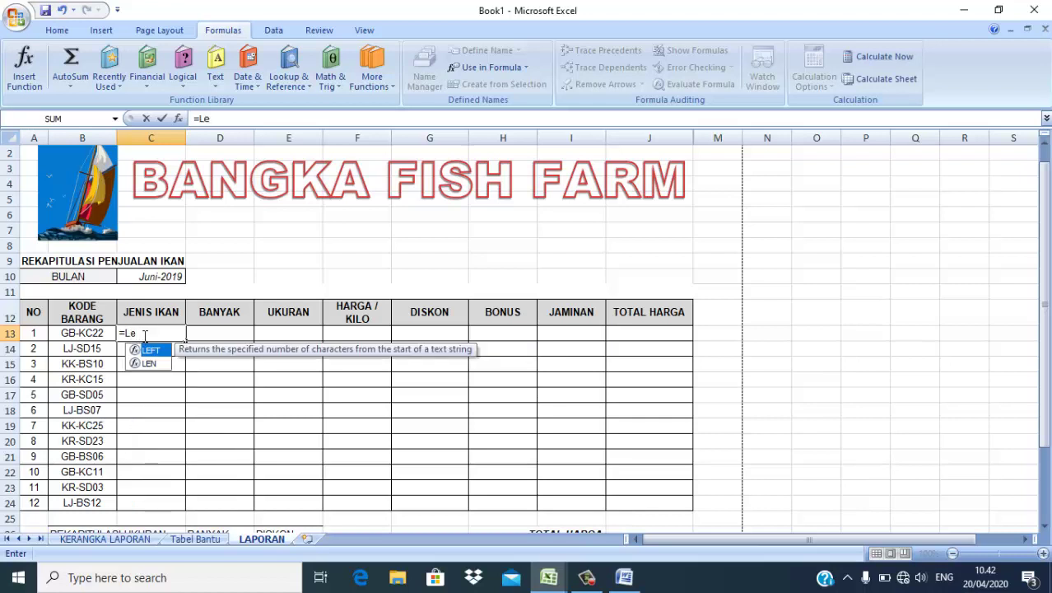
{"action": "double_click", "coordinate": [151, 350]}
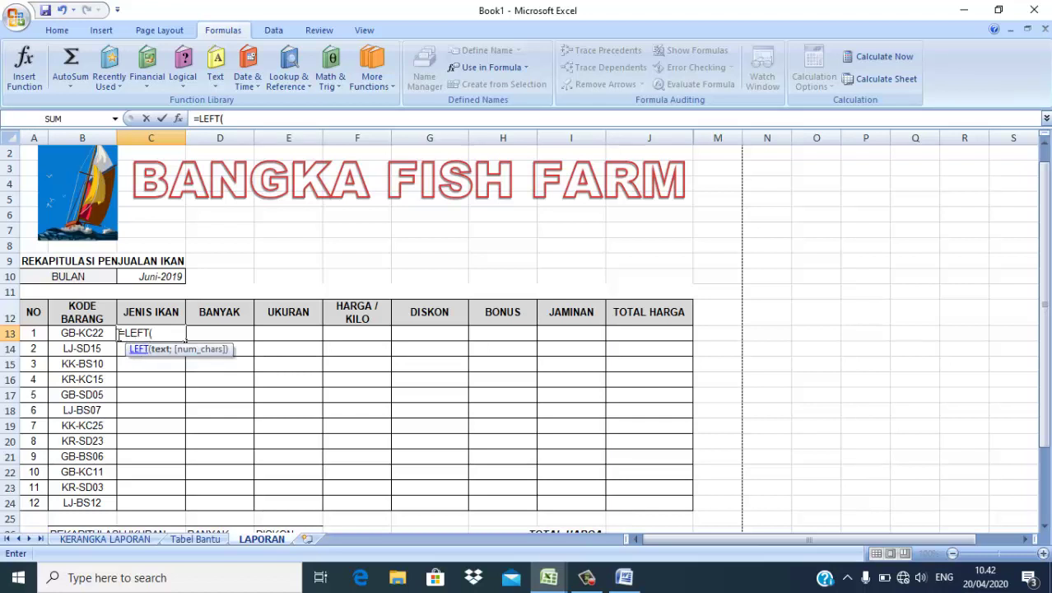
{"action": "left_click", "coordinate": [76, 333]}
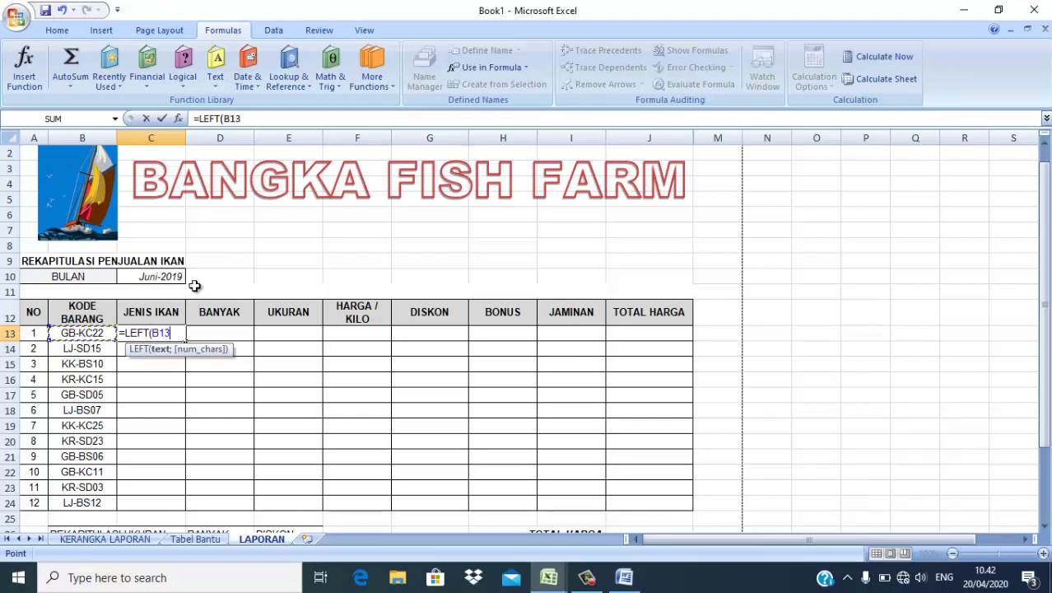
{"action": "type", "text": ";2"}
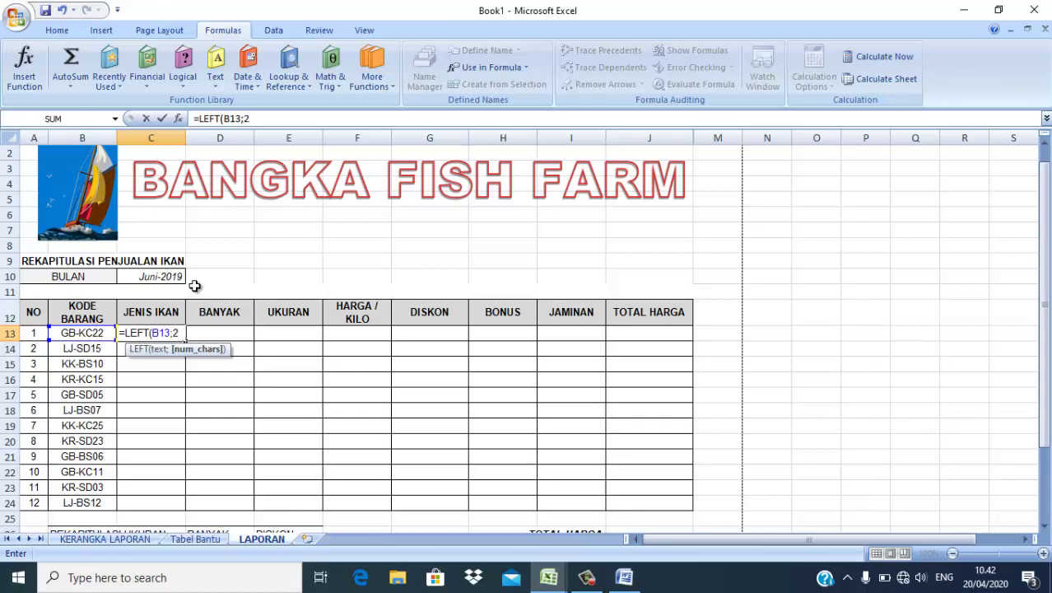
{"action": "key", "text": "Return"}
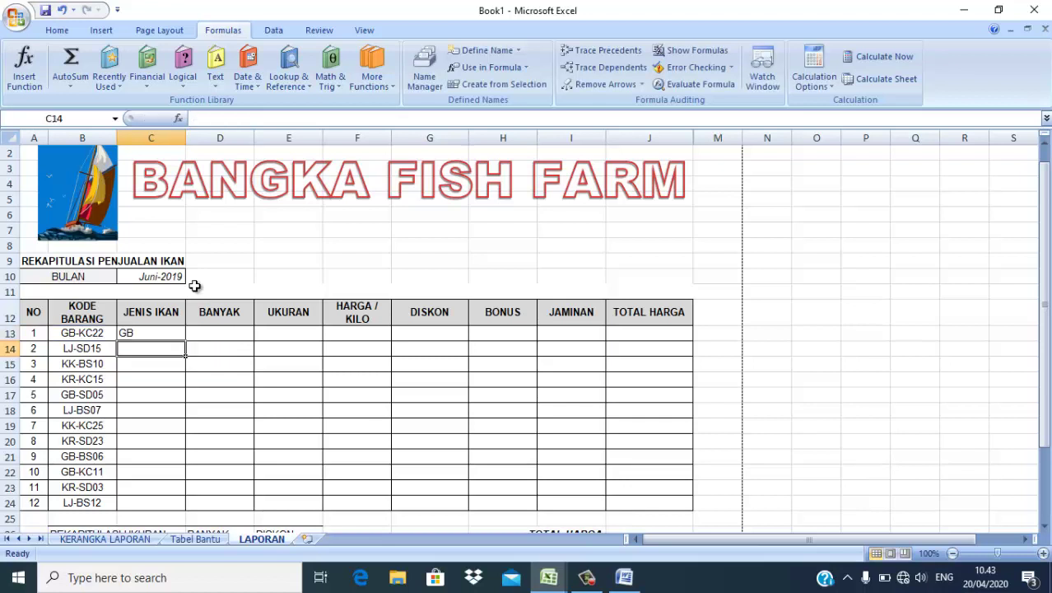
Step: Wrap the LEFT formula in C13 in a VLOOKUP function, using it as the lookup value
{"action": "left_click", "coordinate": [149, 334]}
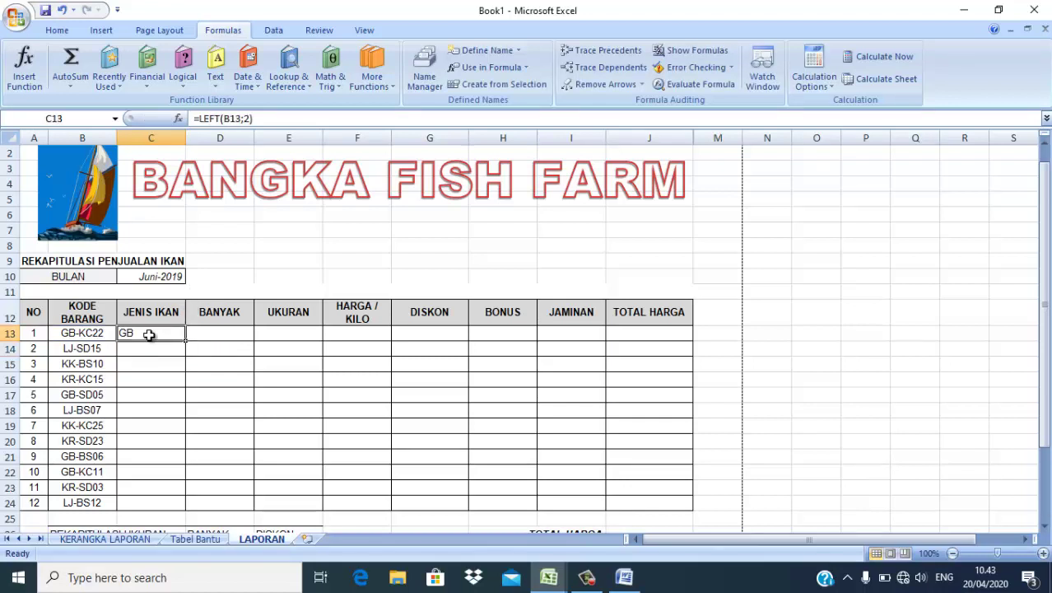
{"action": "left_click", "coordinate": [199, 119]}
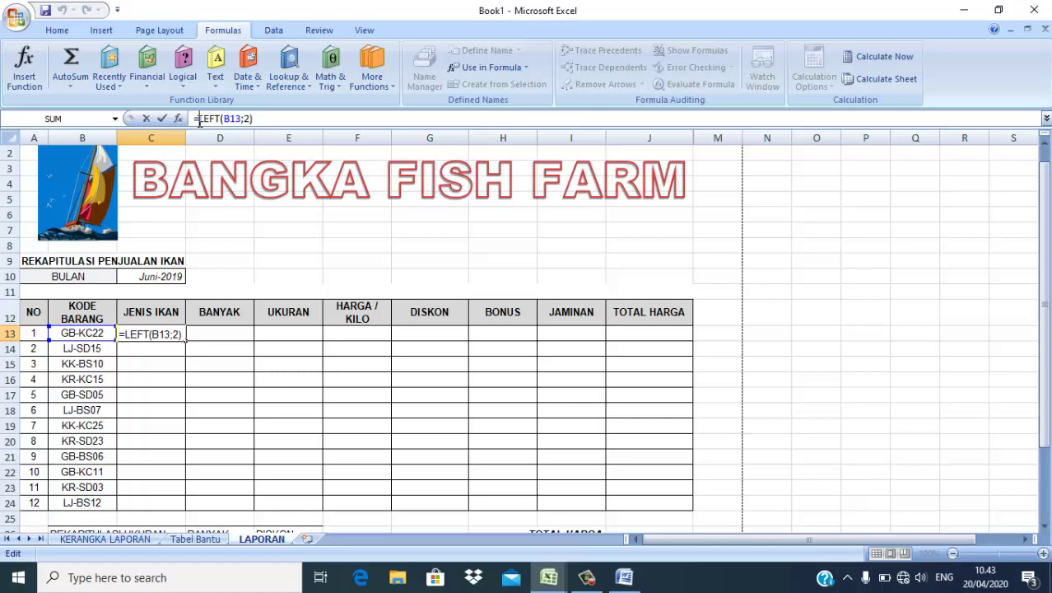
{"action": "type", "text": "v"}
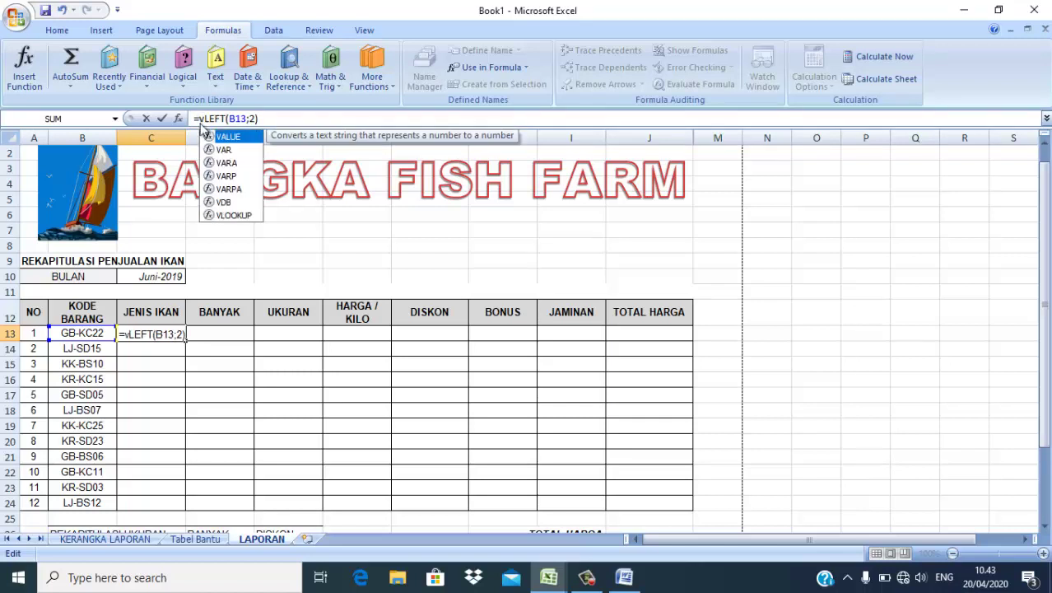
{"action": "double_click", "coordinate": [233, 215]}
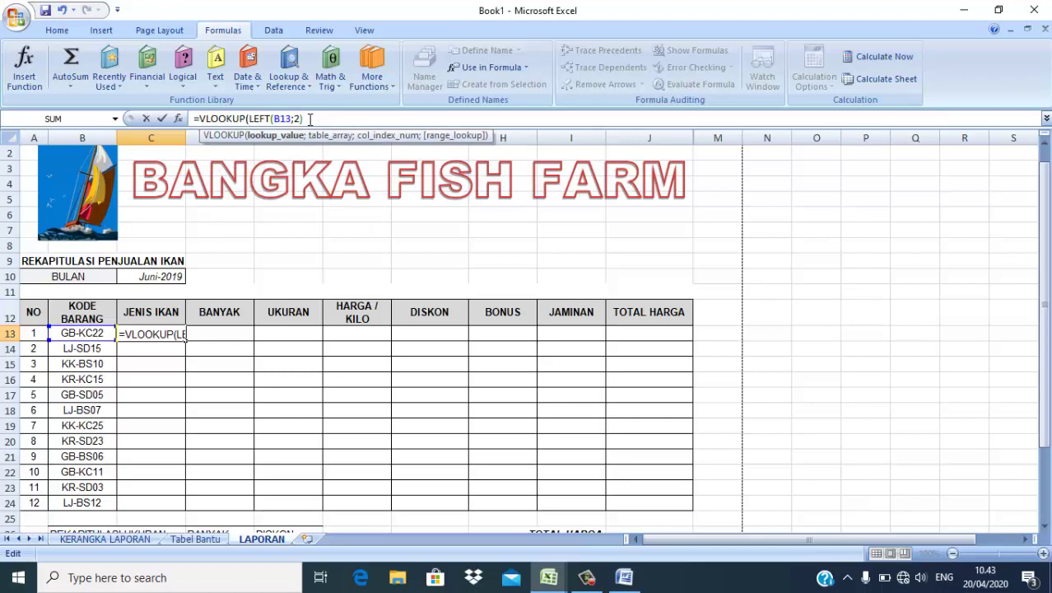
{"action": "type", "text": ";"}
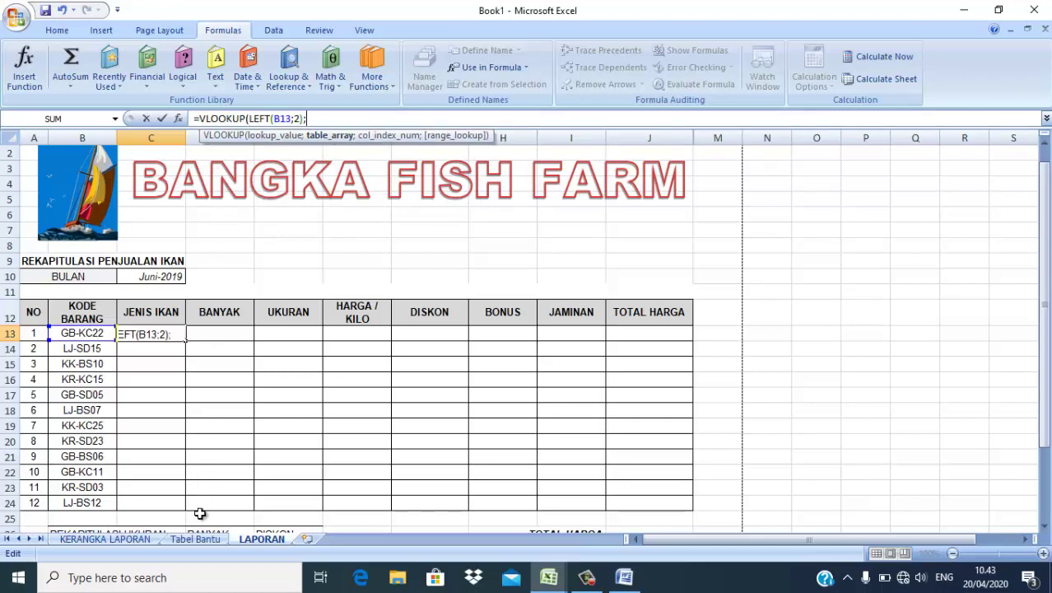
Step: Complete C13 as =VLOOKUP(LEFT(B13;2);KODE;2;0), taking the fish type table on Tabel Bantu as lookup range, and fill the formula down to C24
{"action": "left_click", "coordinate": [196, 538]}
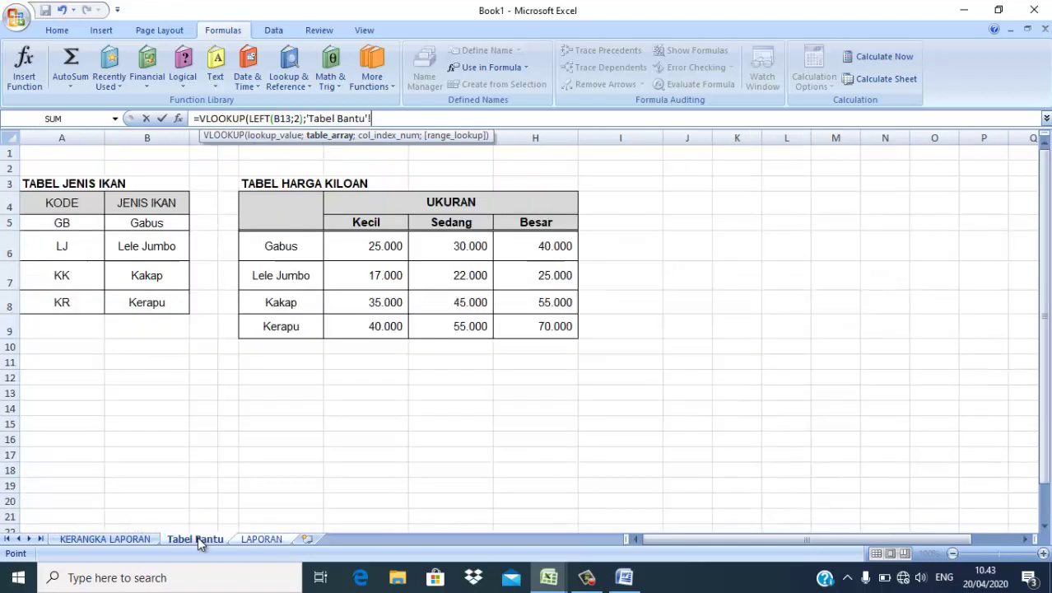
{"action": "left_click", "coordinate": [40, 205]}
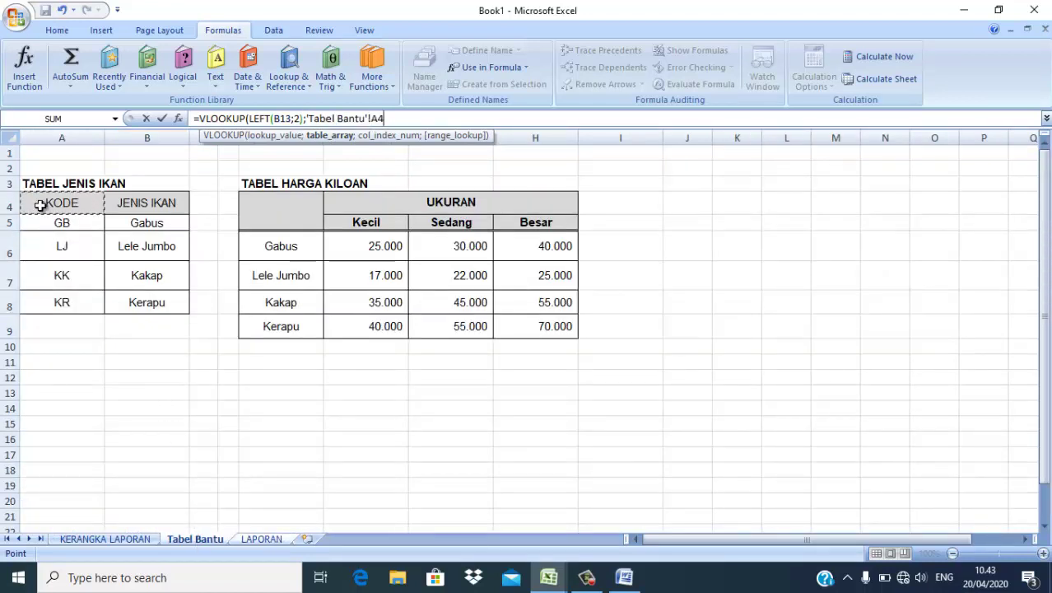
{"action": "left_click_drag", "start_coordinate": [39, 206], "coordinate": [139, 303]}
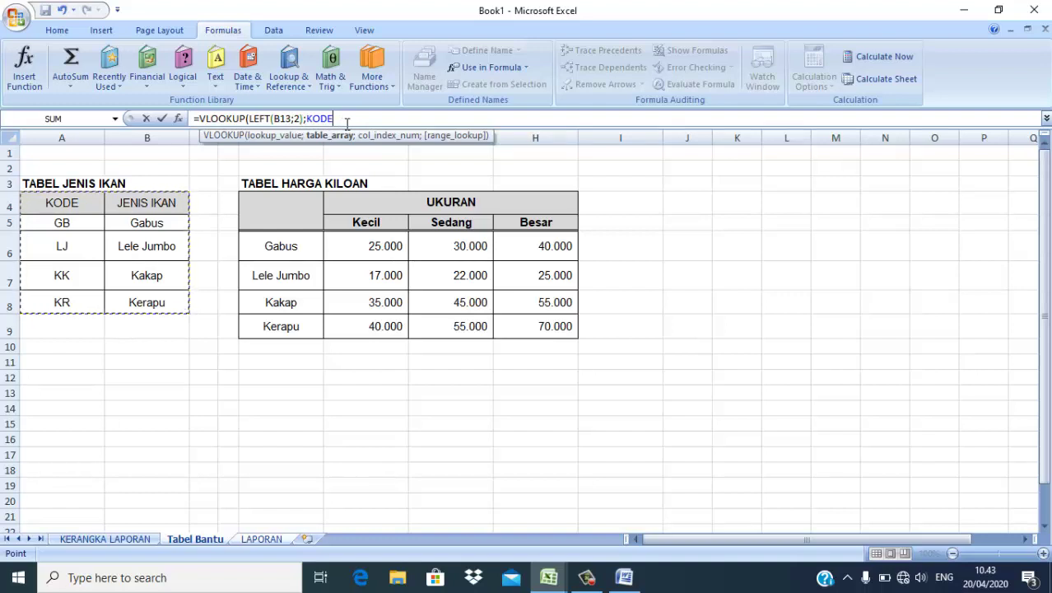
{"action": "type", "text": ";"}
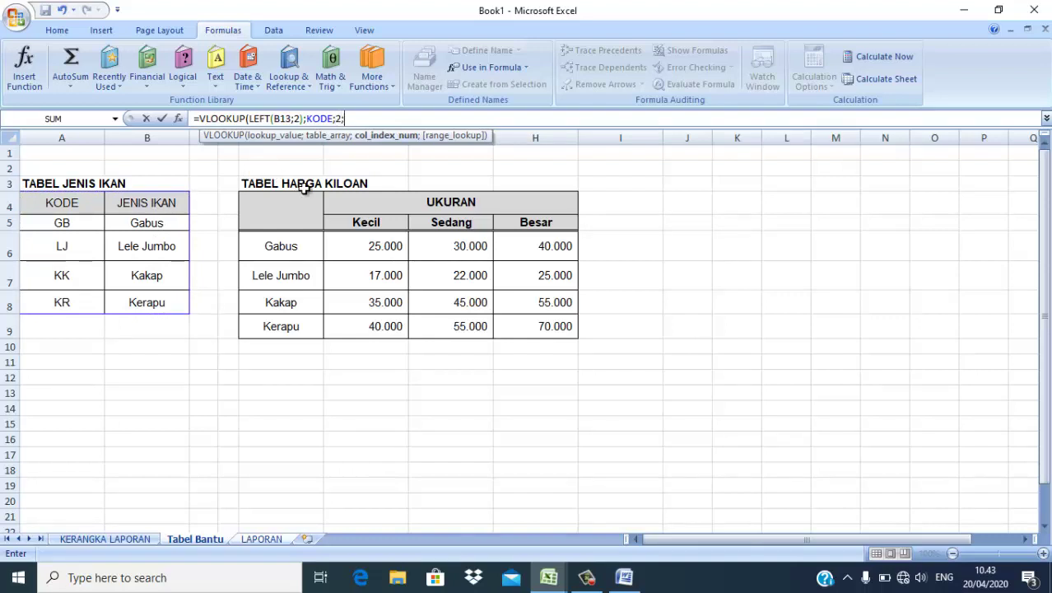
{"action": "type", "text": "2;0"}
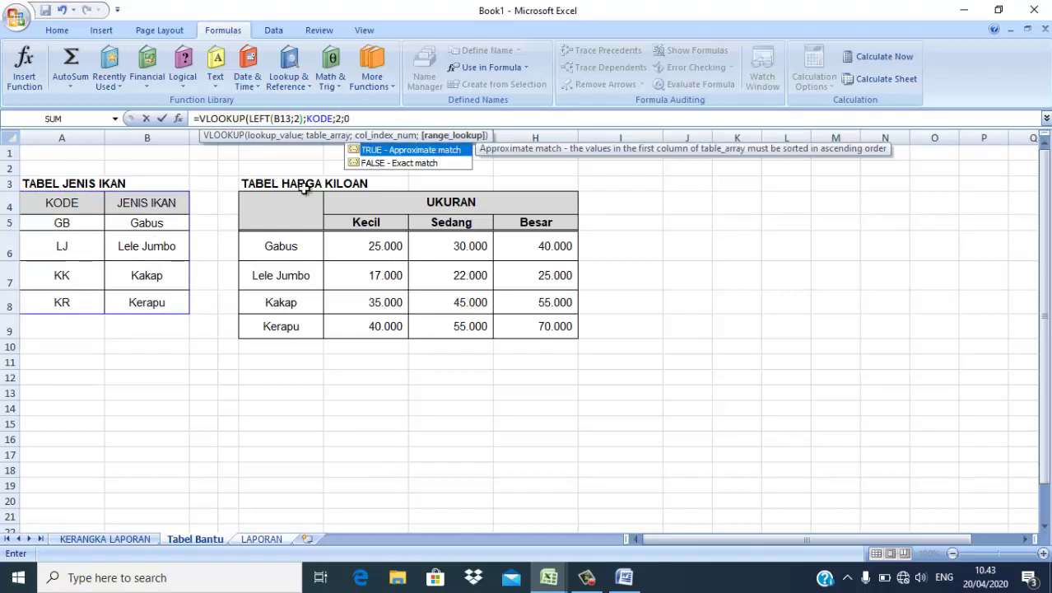
{"action": "type", "text": ")"}
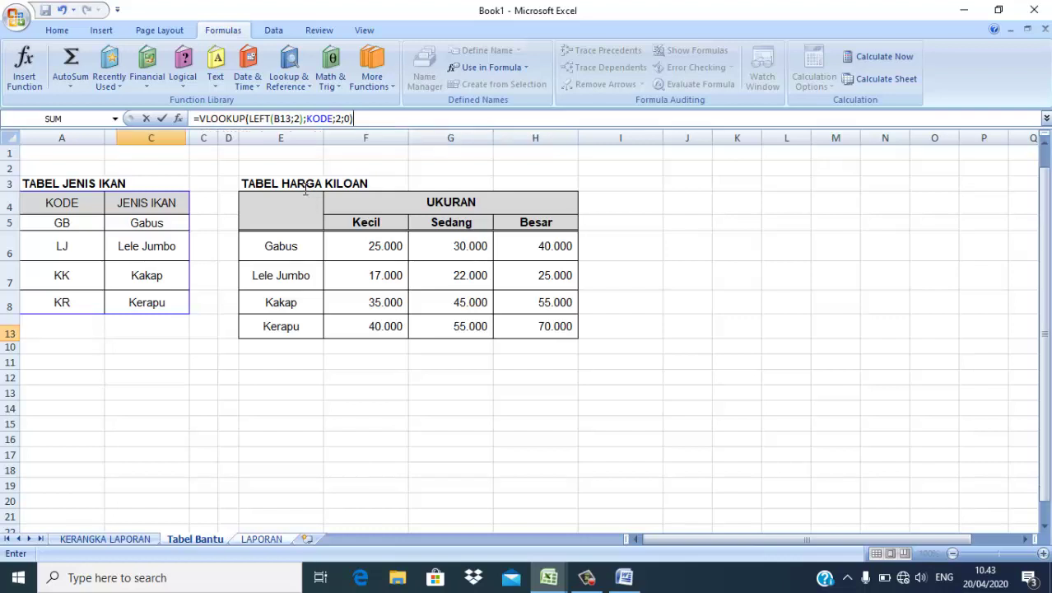
{"action": "key", "text": "Return"}
{"action": "left_click", "coordinate": [148, 332]}
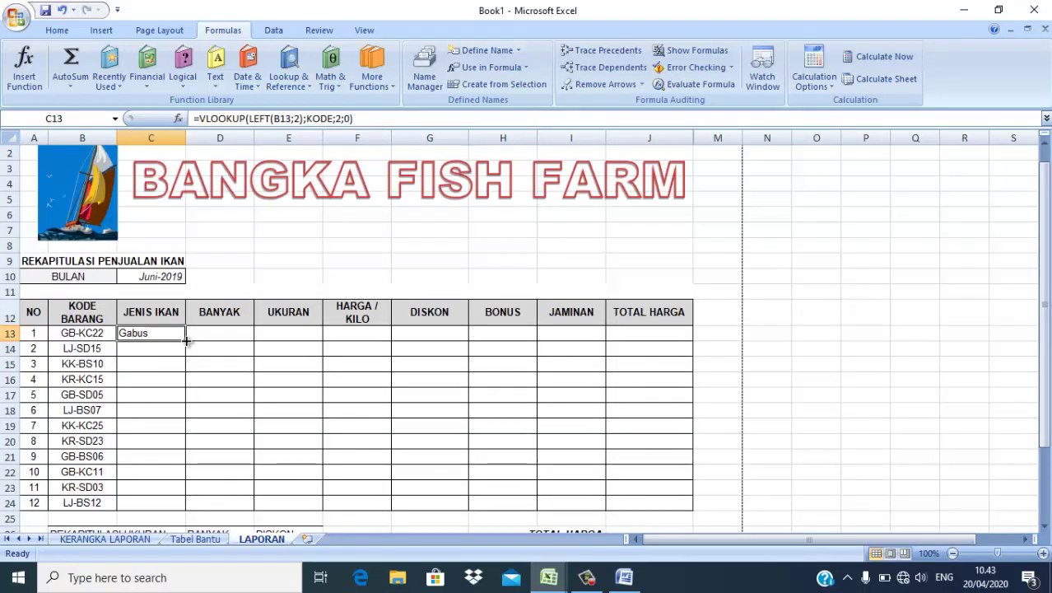
{"action": "left_click_drag", "start_coordinate": [186, 340], "coordinate": [186, 509]}
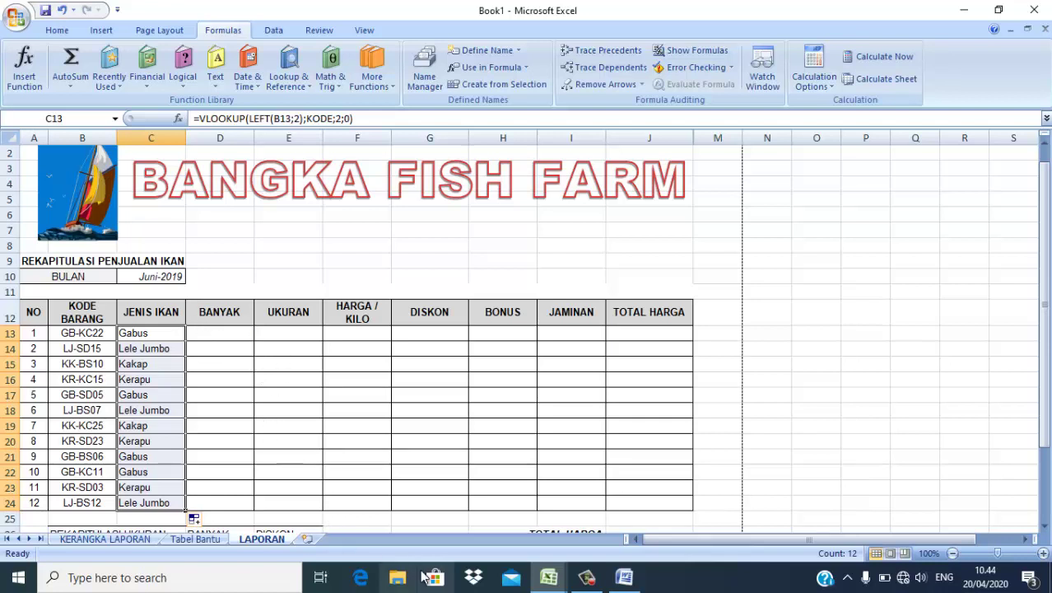
Step: Check the column-filling rules in the Word document PETUNJUK UMUM FISH FARM and return to the Book1 workbook in Excel
{"action": "left_click", "coordinate": [623, 578]}
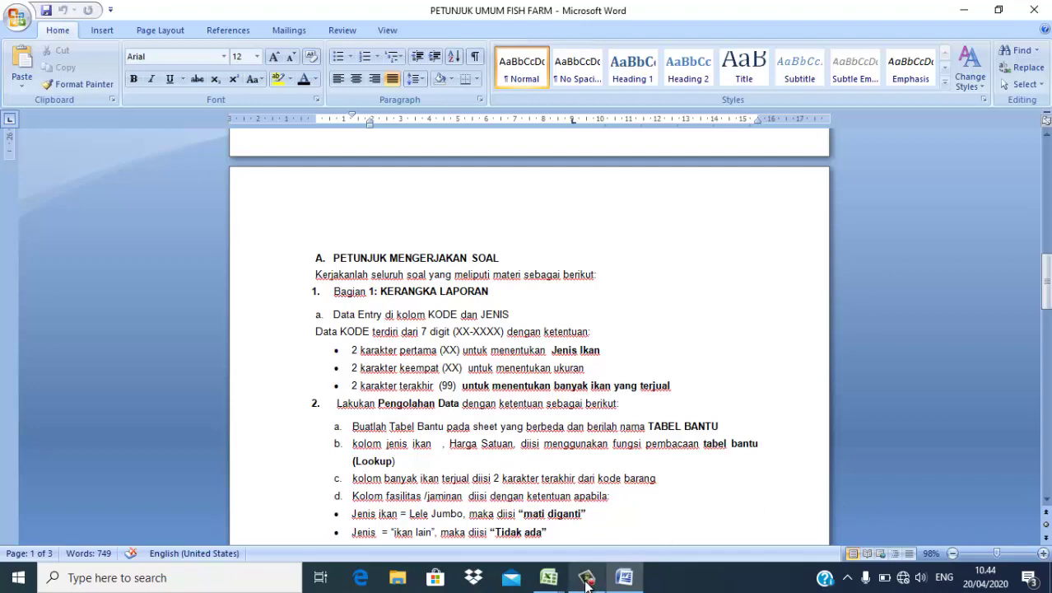
{"action": "mouse_move", "coordinate": [587, 583]}
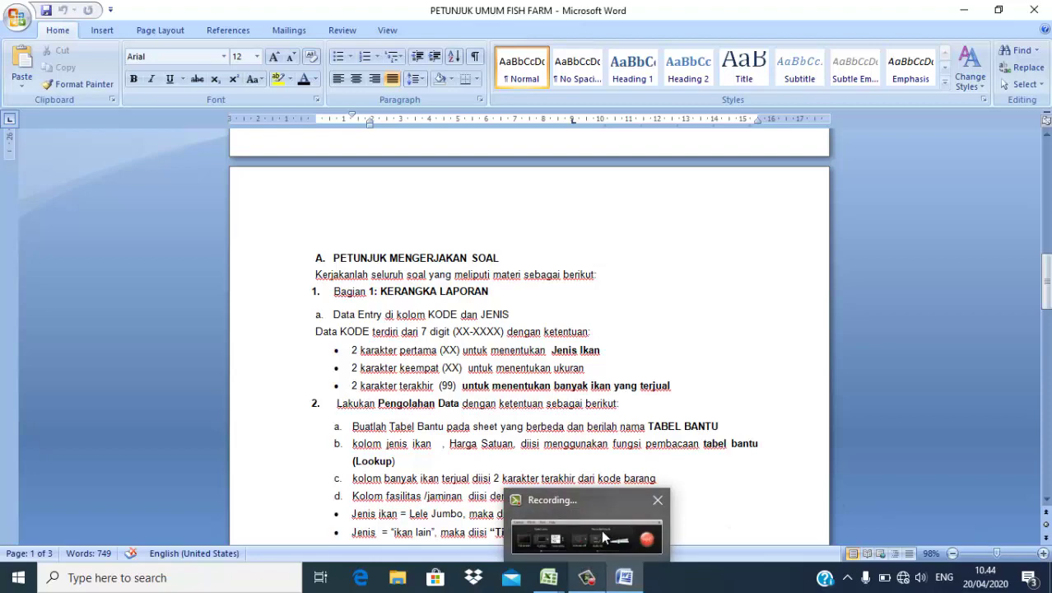
{"action": "mouse_move", "coordinate": [602, 531]}
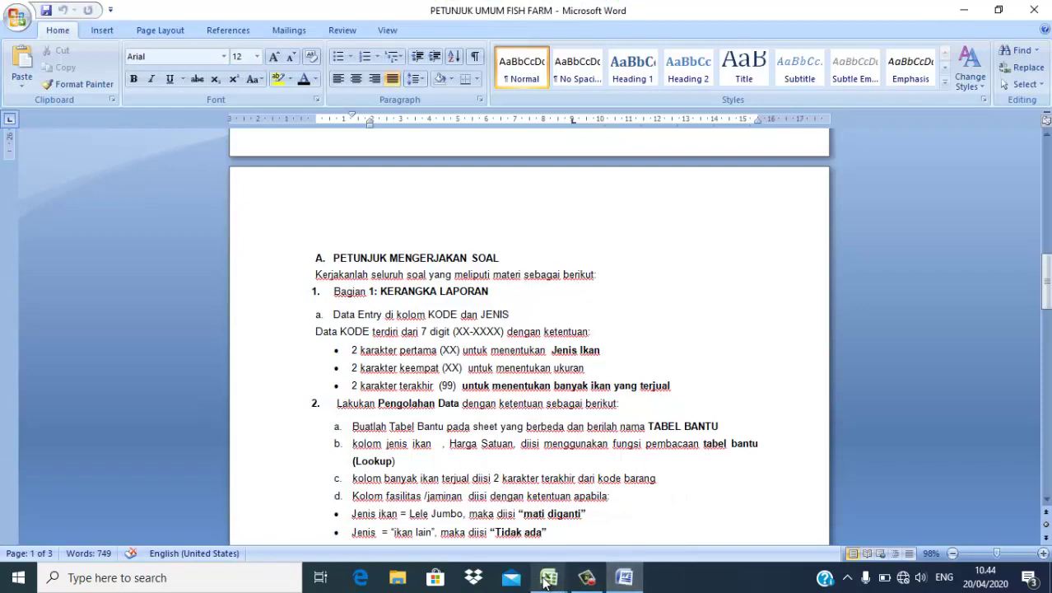
{"action": "mouse_move", "coordinate": [549, 584]}
{"action": "left_click", "coordinate": [580, 529]}
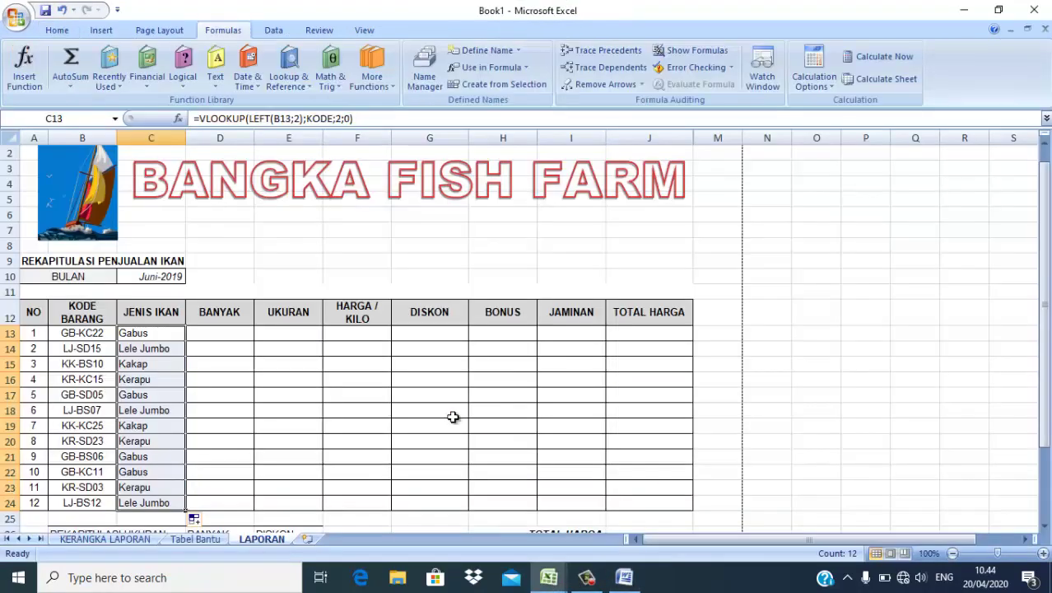
Step: Enter =RIGHT(B13;2) in cell D13 of the BANYAK column and reselect that cell
{"action": "left_click", "coordinate": [222, 336]}
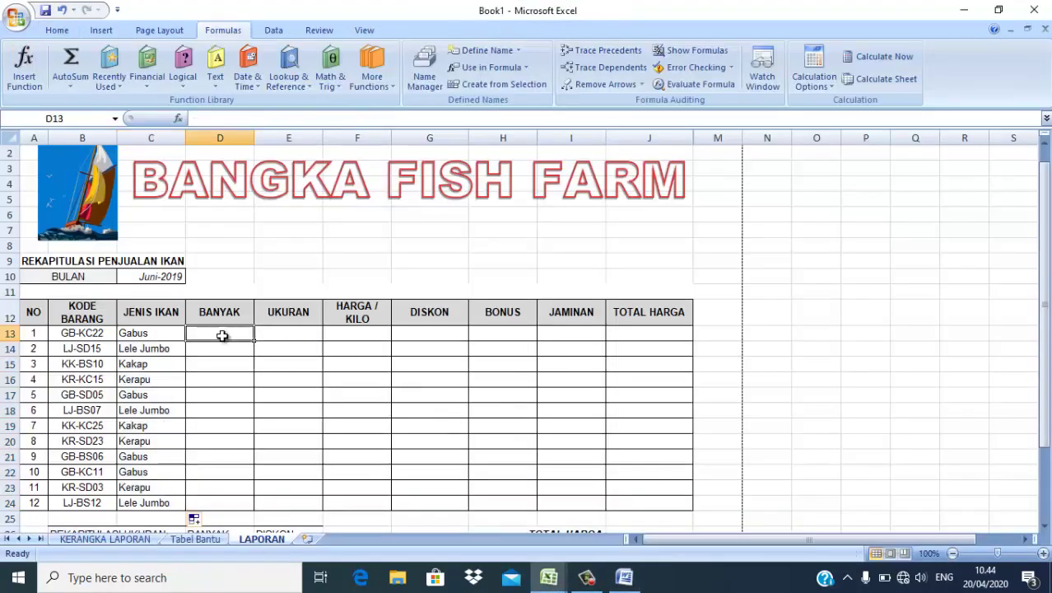
{"action": "type", "text": "="}
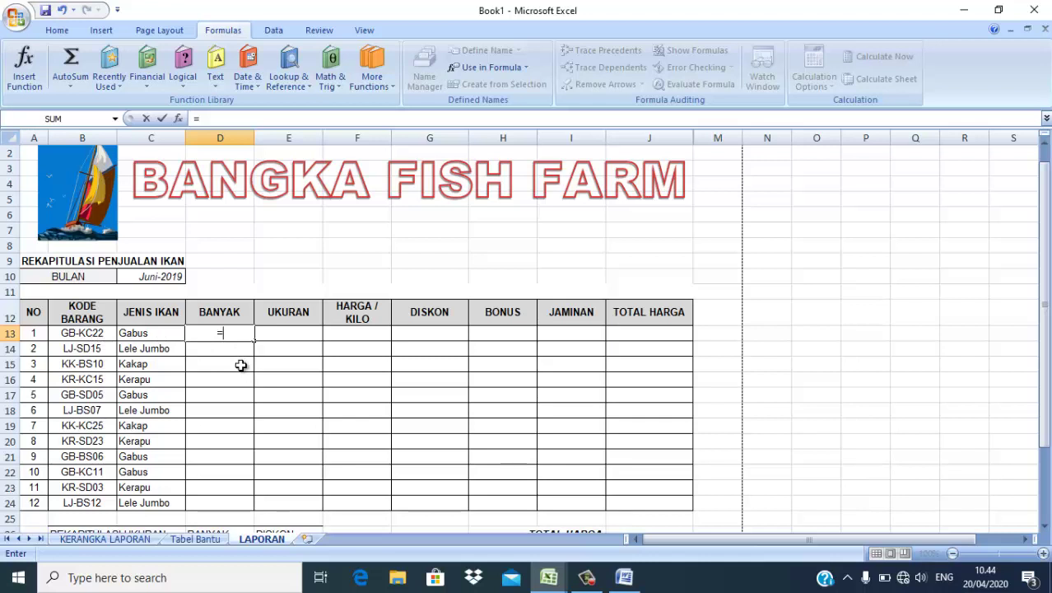
{"action": "type", "text": "ri"}
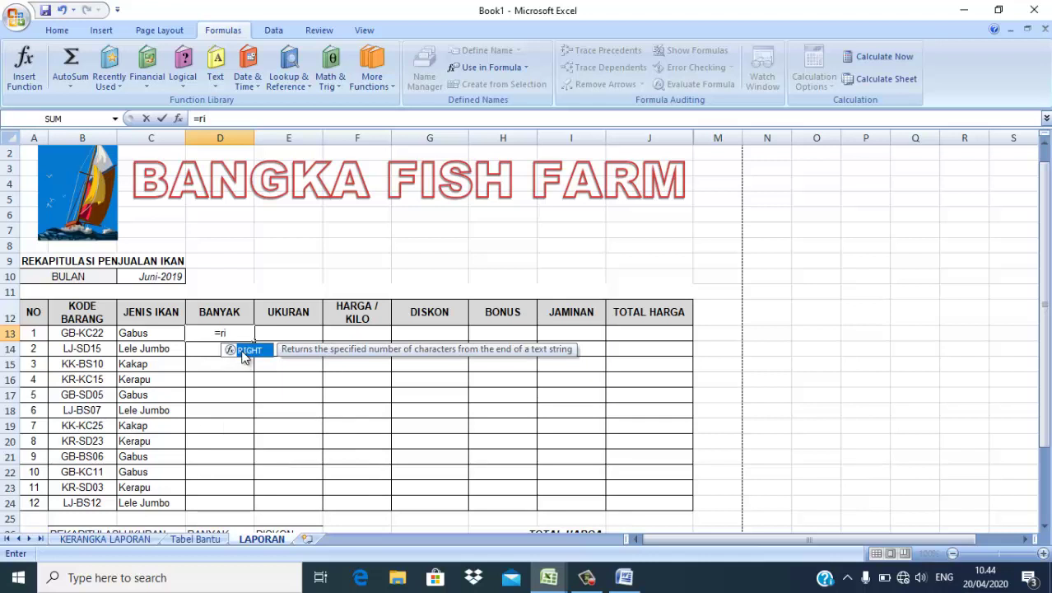
{"action": "double_click", "coordinate": [245, 350]}
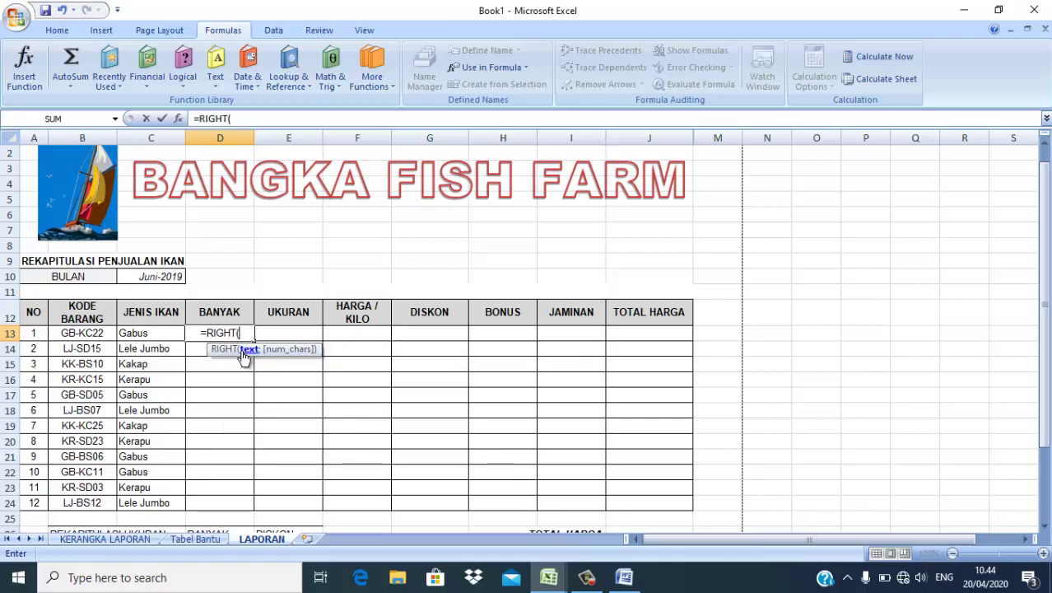
{"action": "left_click", "coordinate": [83, 332]}
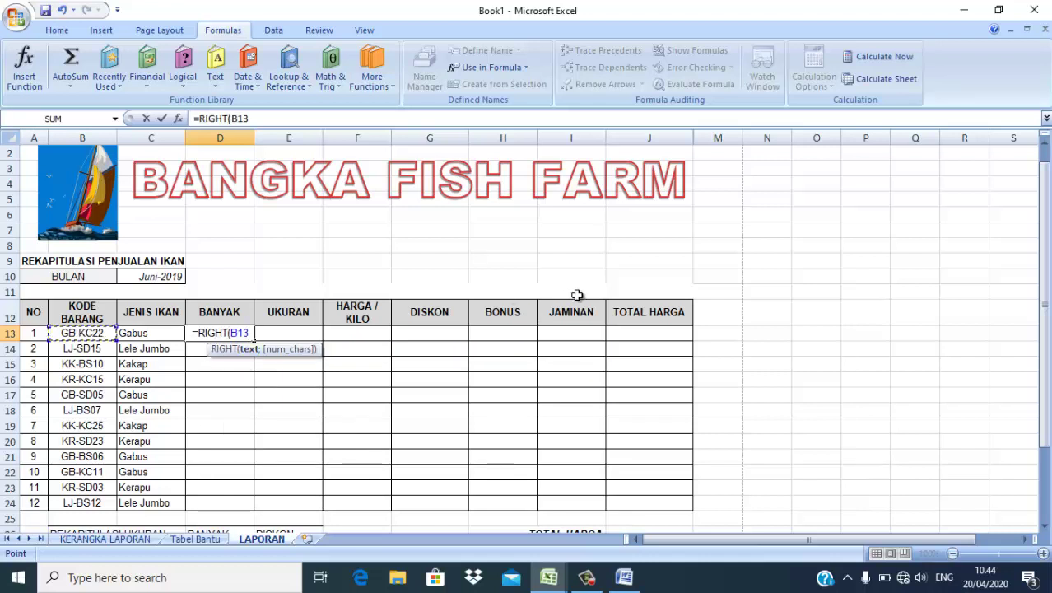
{"action": "type", "text": ";2"}
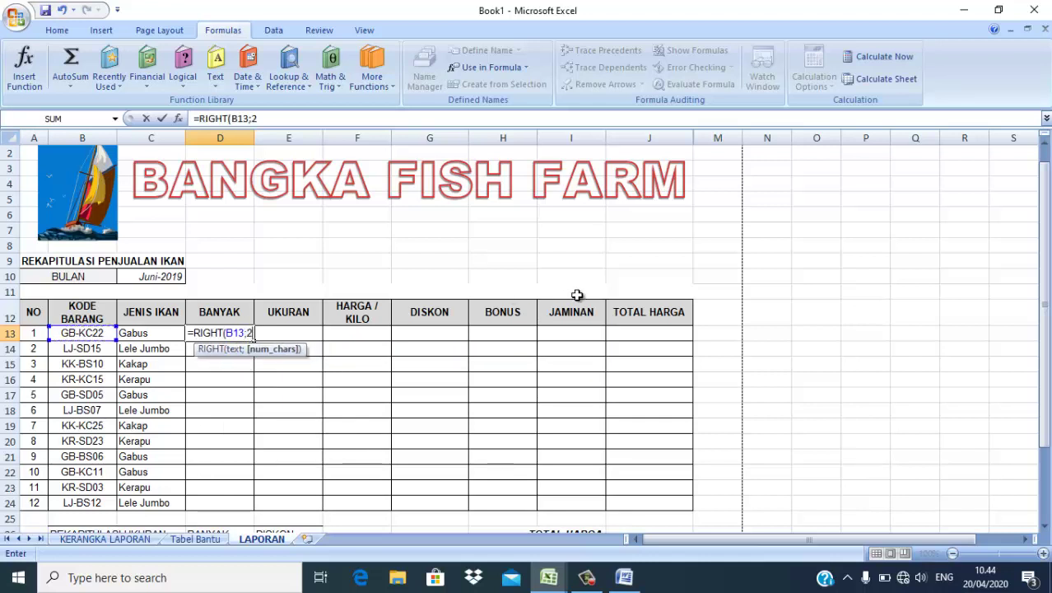
{"action": "key", "text": "Return"}
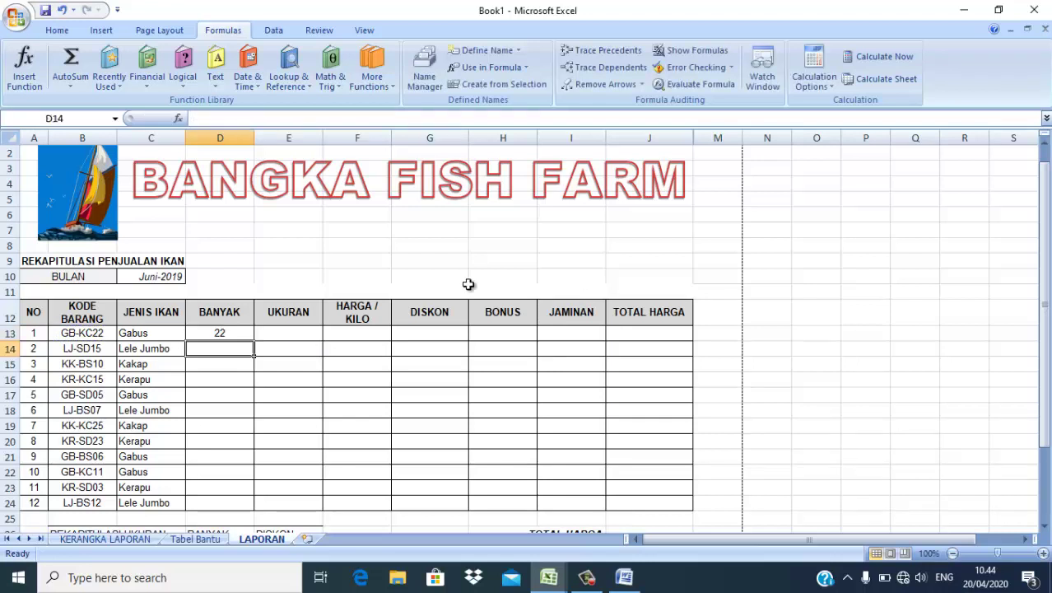
{"action": "left_click", "coordinate": [224, 333]}
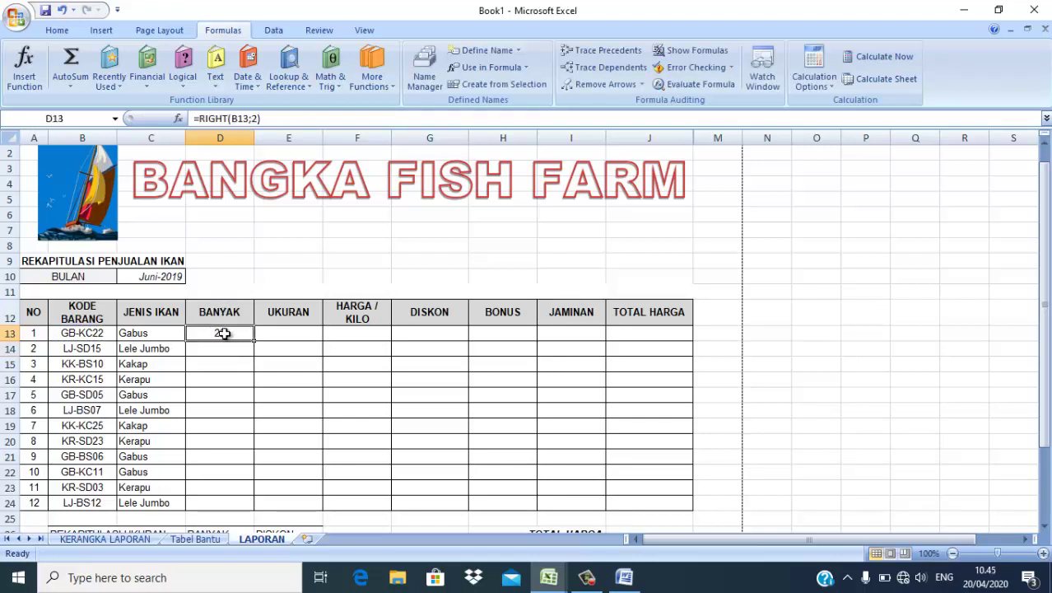
Step: Wrap the RIGHT formula in D13 in a VALUE function so it reads =VALUE(RIGHT(B13;2)), and reselect the cell
{"action": "left_click", "coordinate": [200, 120]}
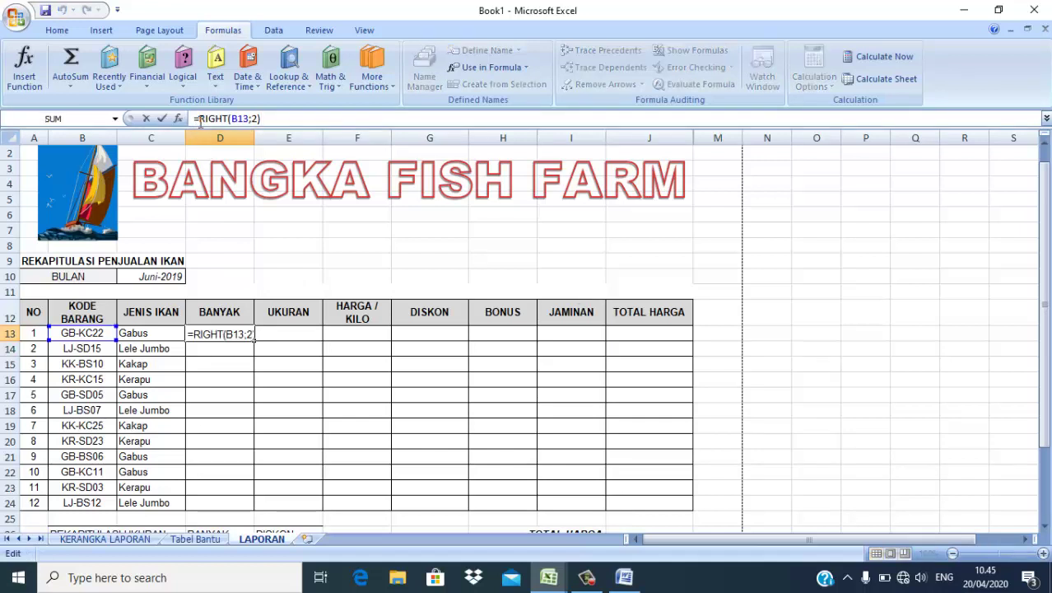
{"action": "type", "text": "V"}
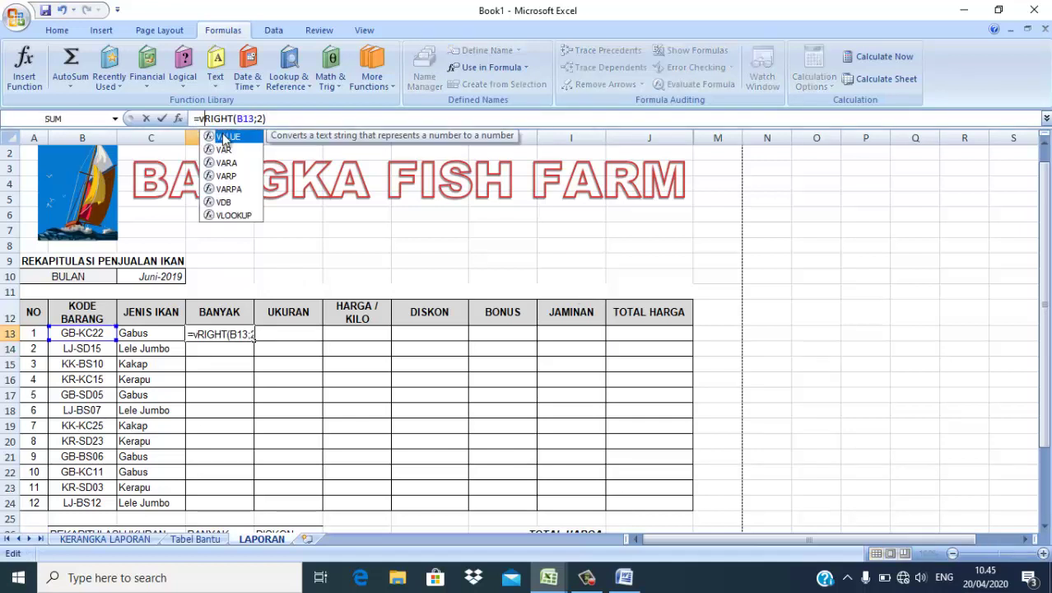
{"action": "double_click", "coordinate": [223, 136]}
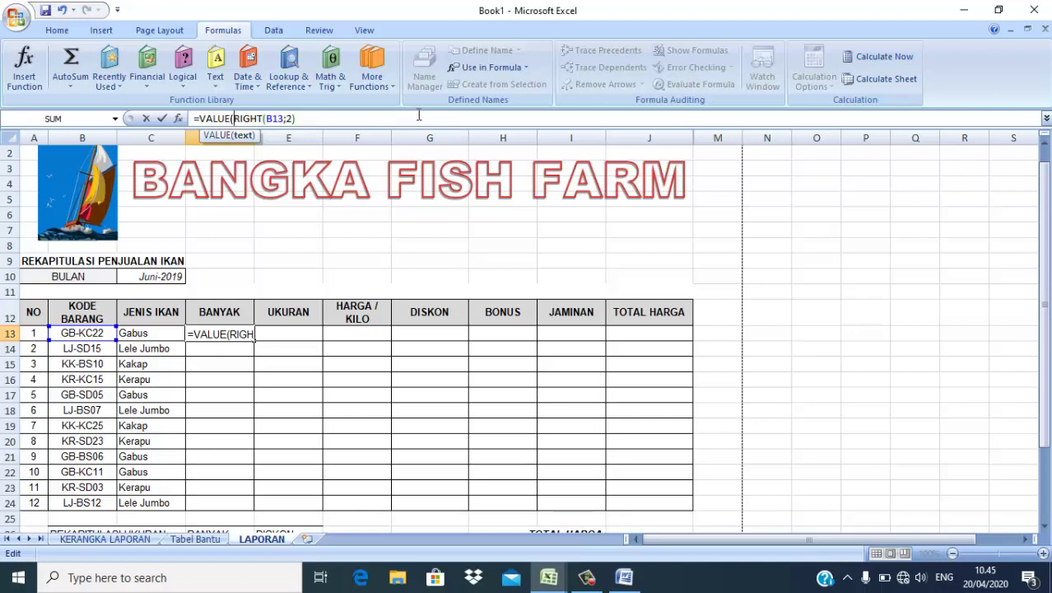
{"action": "key", "text": "Return"}
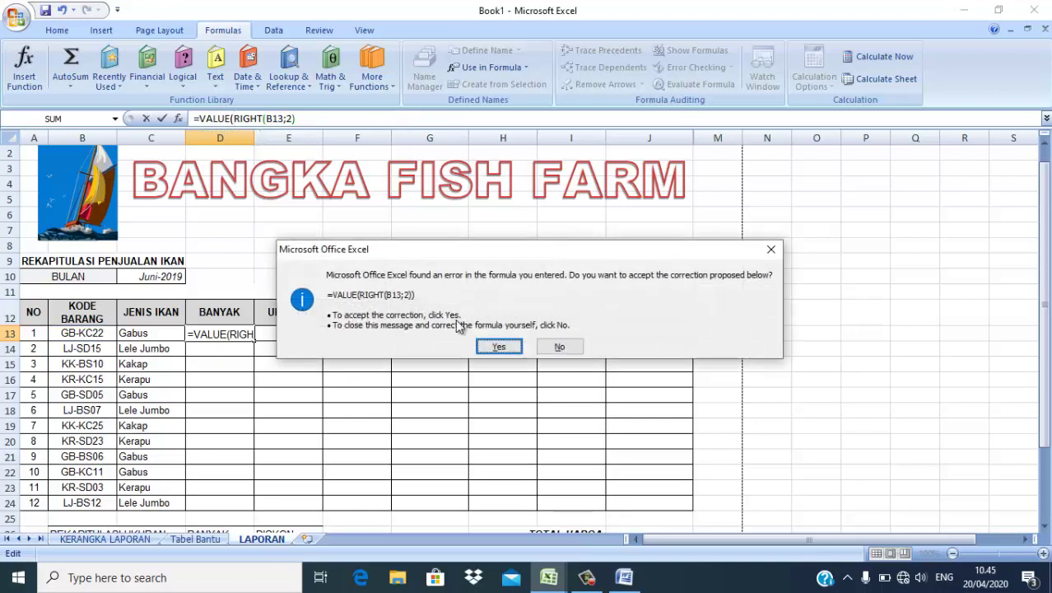
{"action": "left_click", "coordinate": [499, 346]}
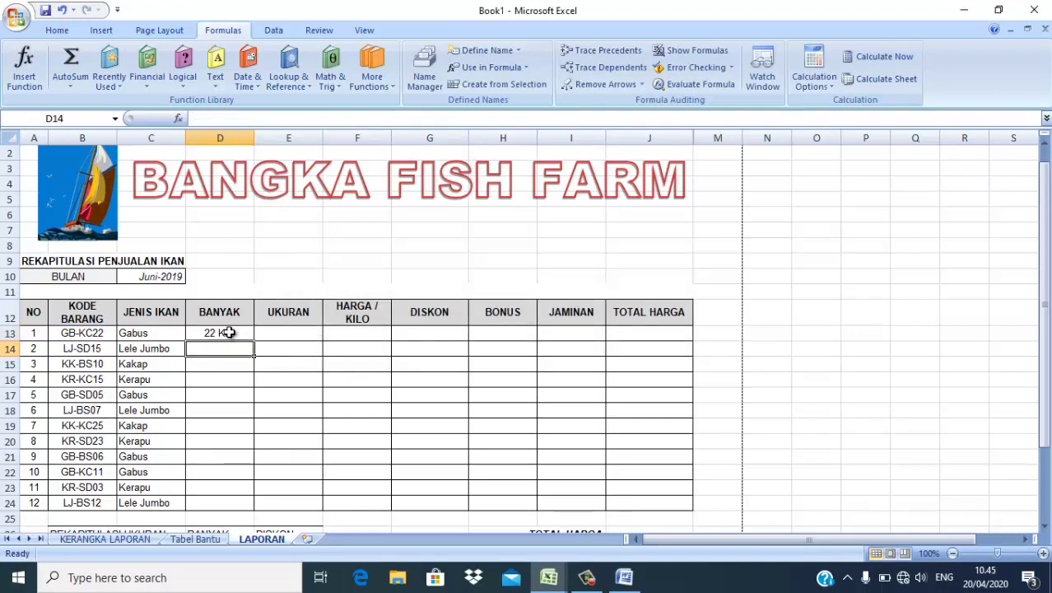
{"action": "left_click", "coordinate": [229, 333]}
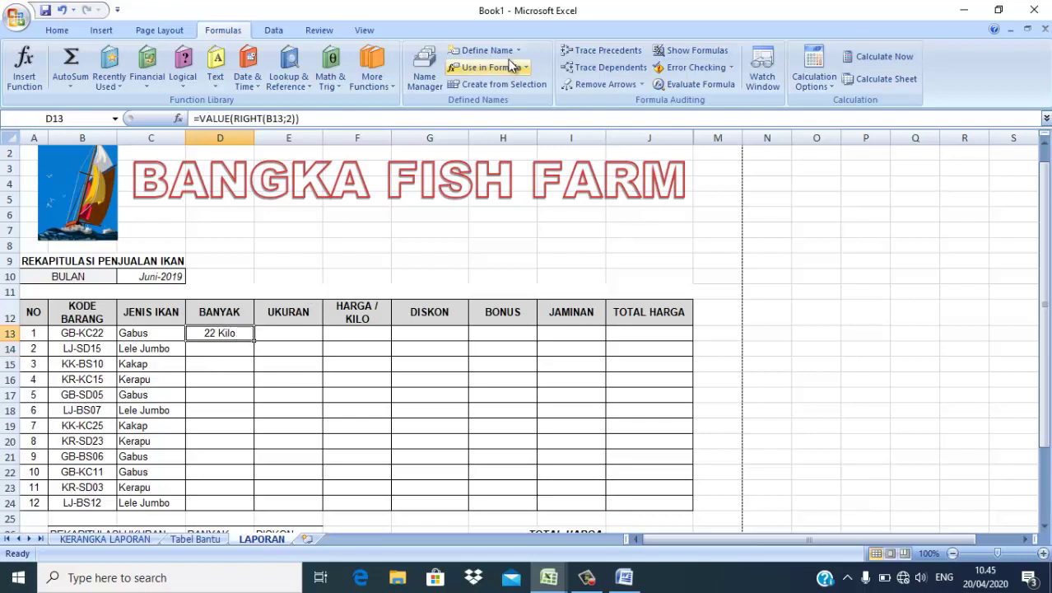
Step: Confirm the custom number format General" Kilo" for D13 and fill the formula down the BANYAK column to D24
{"action": "left_click", "coordinate": [58, 31]}
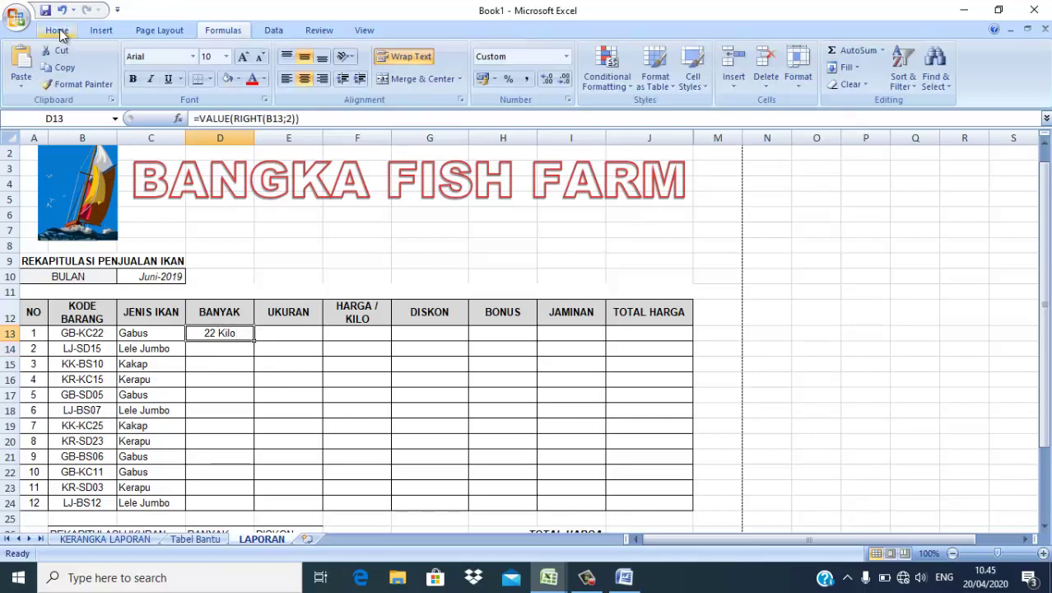
{"action": "left_click", "coordinate": [798, 79]}
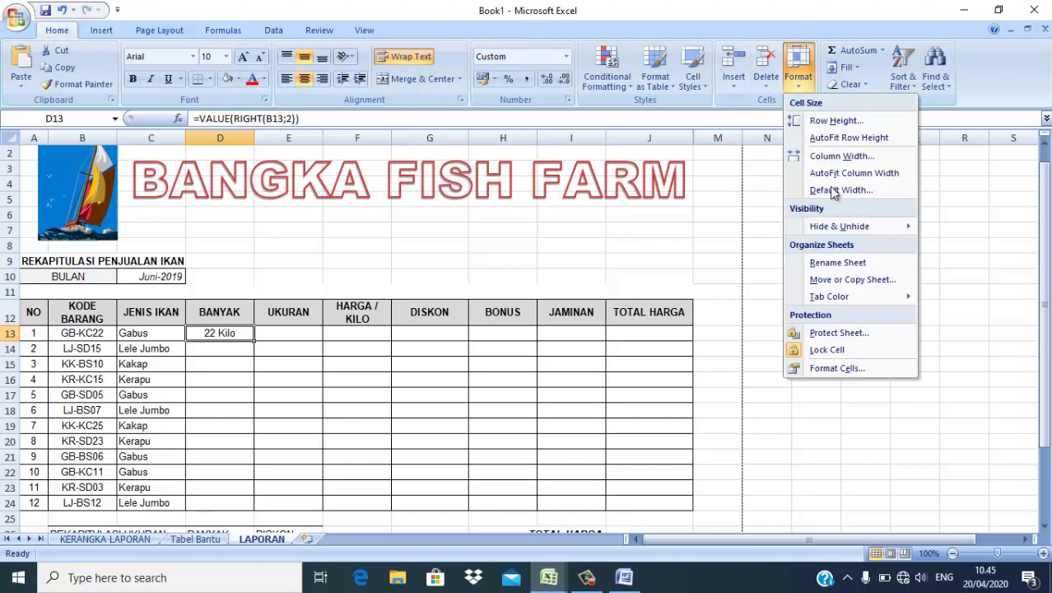
{"action": "left_click", "coordinate": [856, 370]}
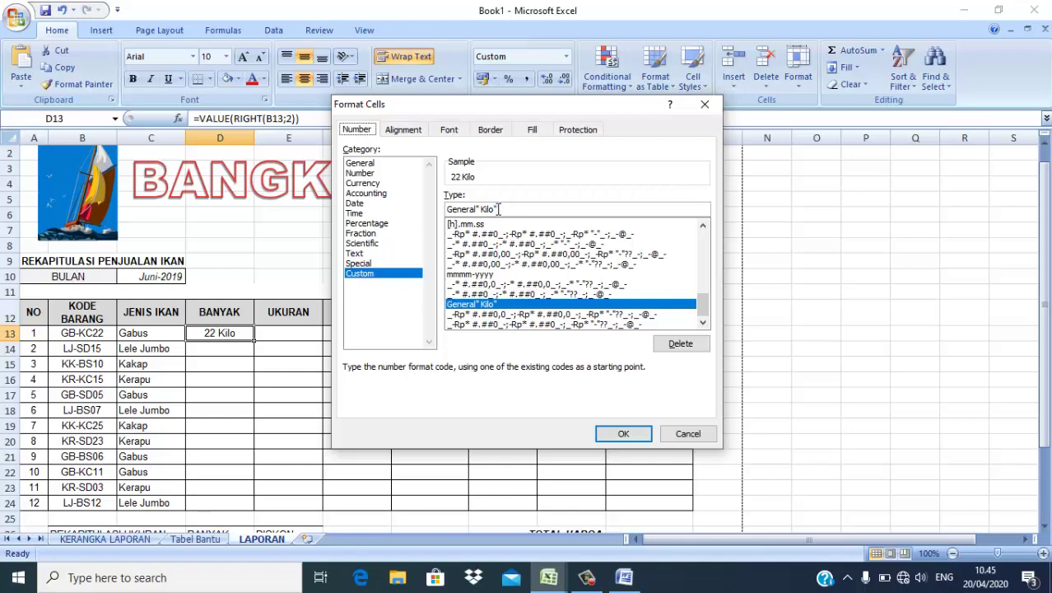
{"action": "left_click", "coordinate": [622, 430]}
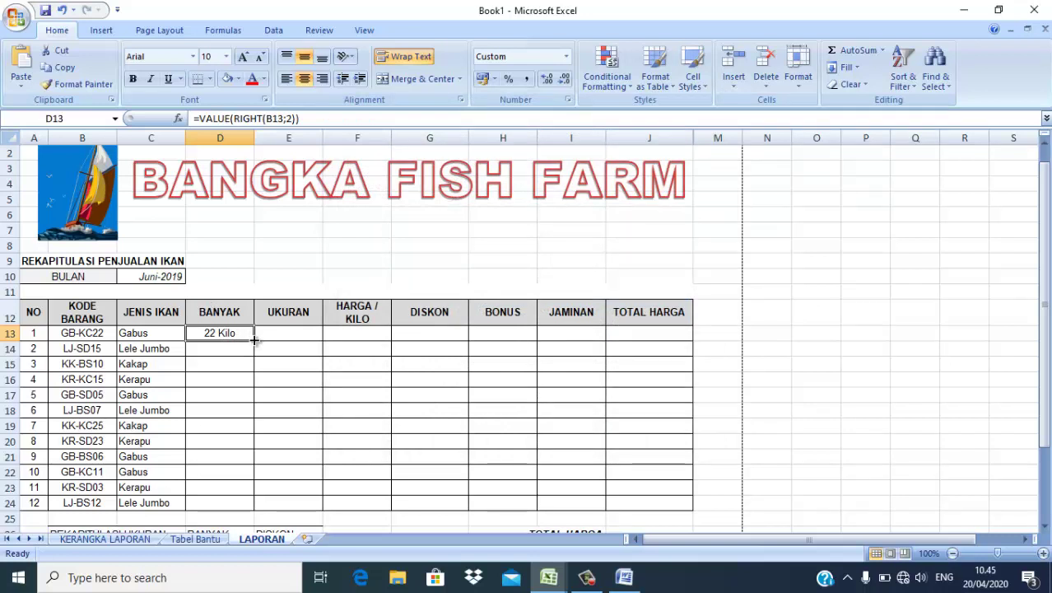
{"action": "left_click_drag", "start_coordinate": [255, 340], "coordinate": [249, 508]}
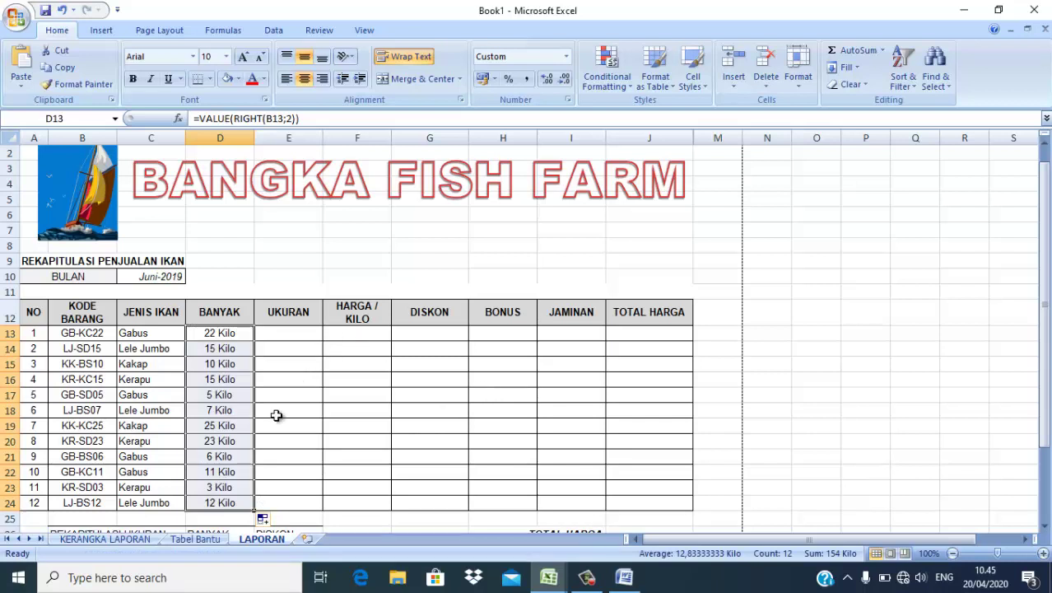
Step: Examine TABEL HARGA KILOAN on Tabel Bantu and the column rules in the Word document PETUNJUK UMUM FISH FARM, and return to LAPORAN in Book1
{"action": "left_click", "coordinate": [200, 539]}
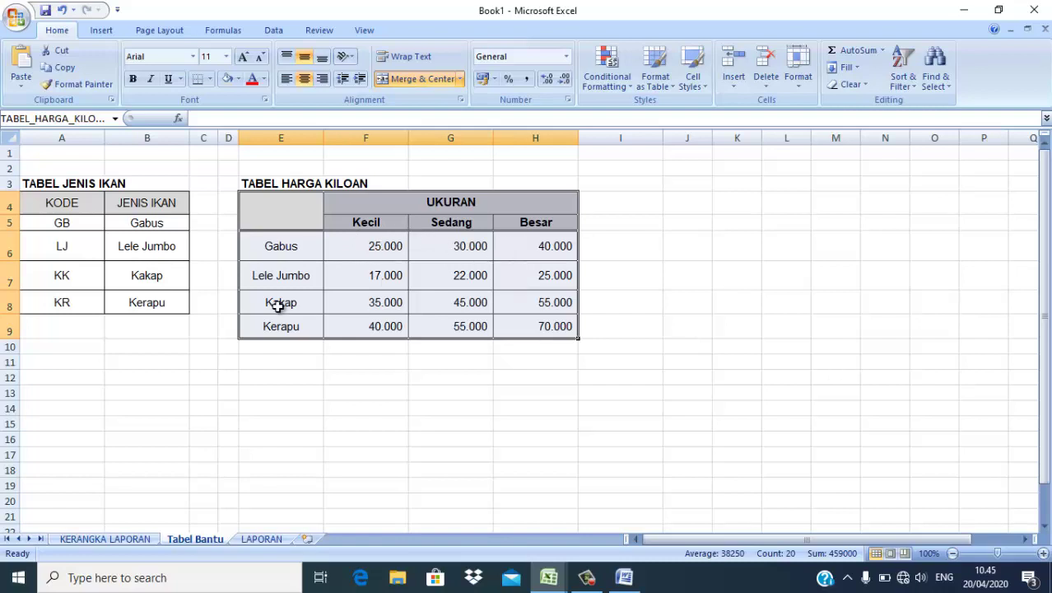
{"action": "left_click", "coordinate": [624, 579]}
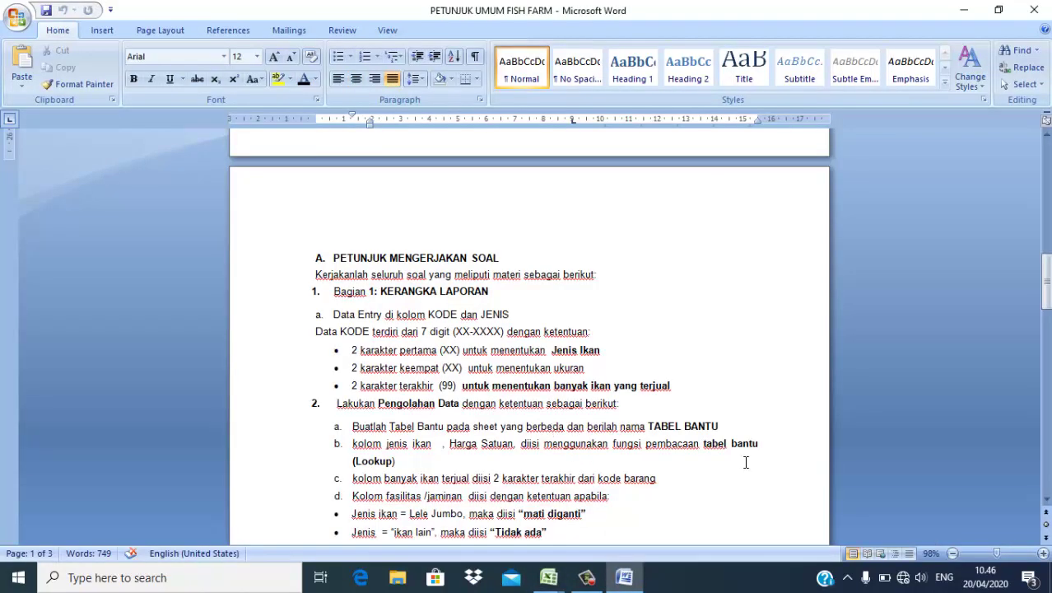
{"action": "left_click_drag", "start_coordinate": [1048, 499], "coordinate": [1047, 500]}
{"action": "left_click", "coordinate": [1047, 500]}
{"action": "left_click", "coordinate": [1047, 499]}
{"action": "left_click", "coordinate": [1047, 500]}
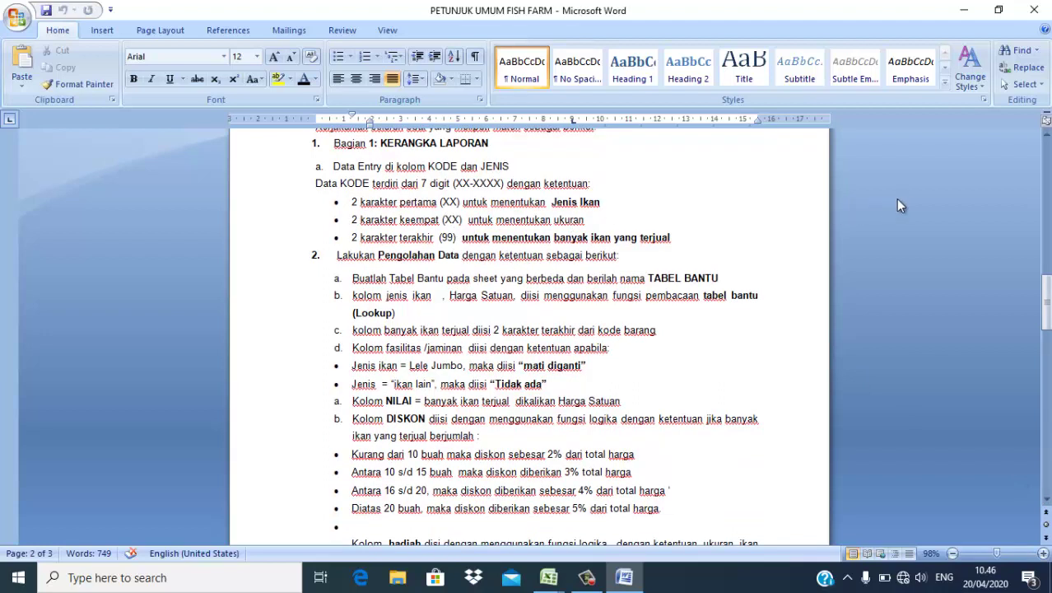
{"action": "left_click", "coordinate": [1048, 135]}
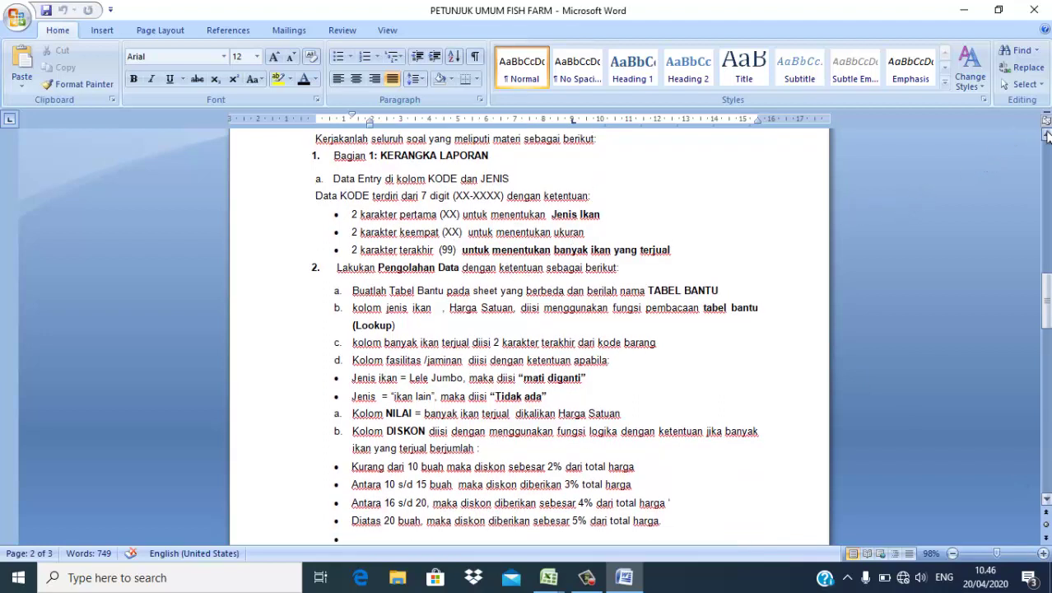
{"action": "left_click", "coordinate": [1048, 134]}
{"action": "left_click", "coordinate": [1047, 135]}
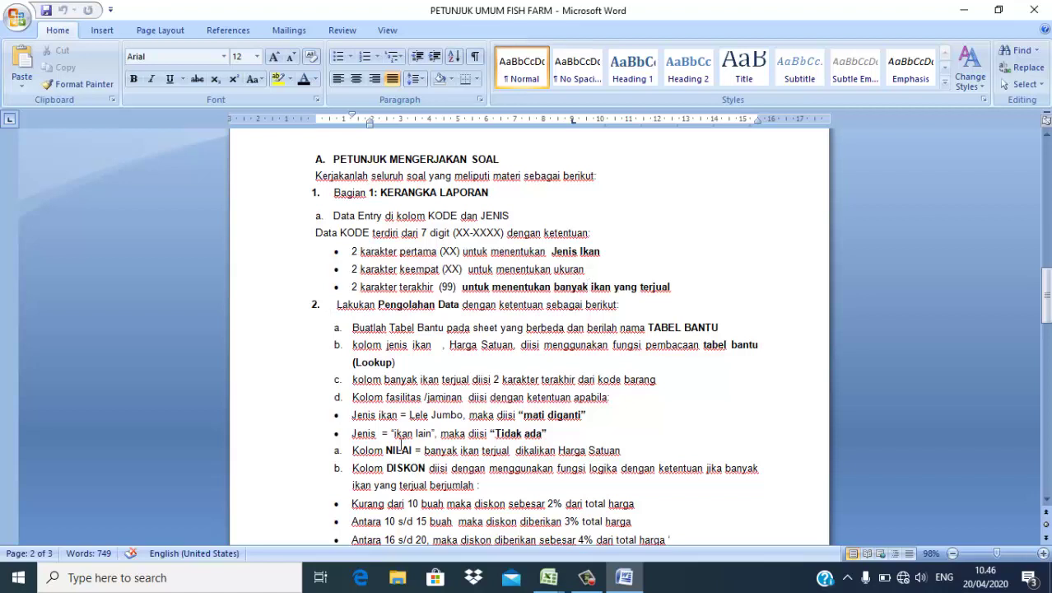
{"action": "mouse_move", "coordinate": [548, 576]}
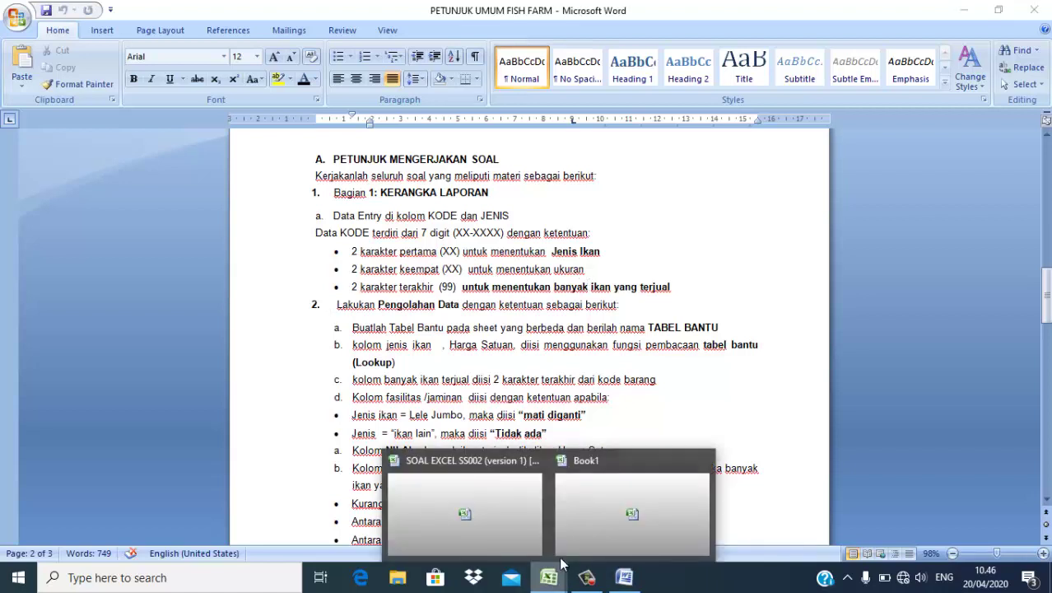
{"action": "left_click", "coordinate": [578, 527]}
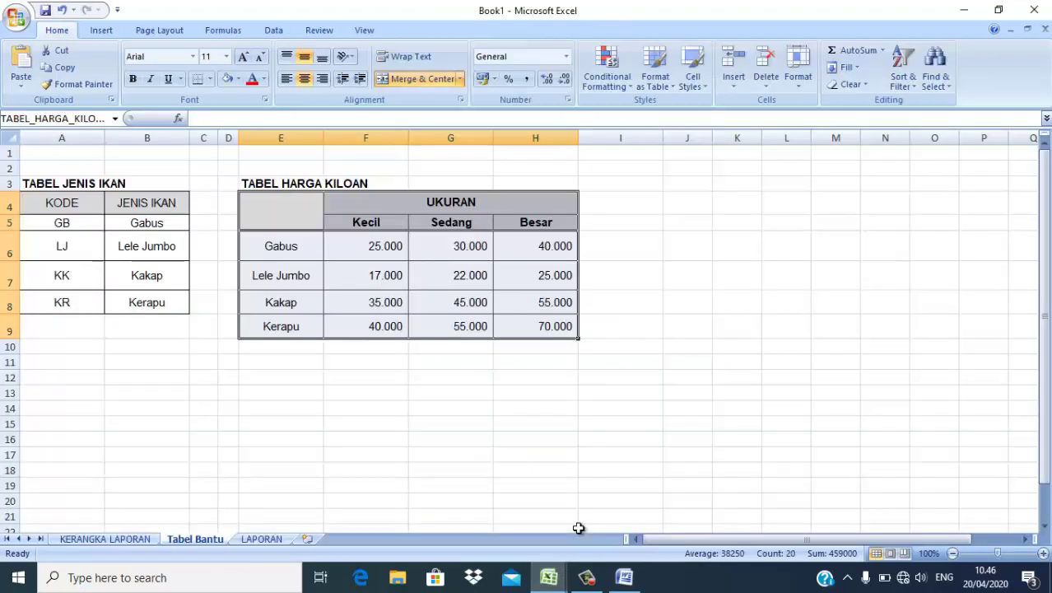
{"action": "left_click", "coordinate": [279, 272]}
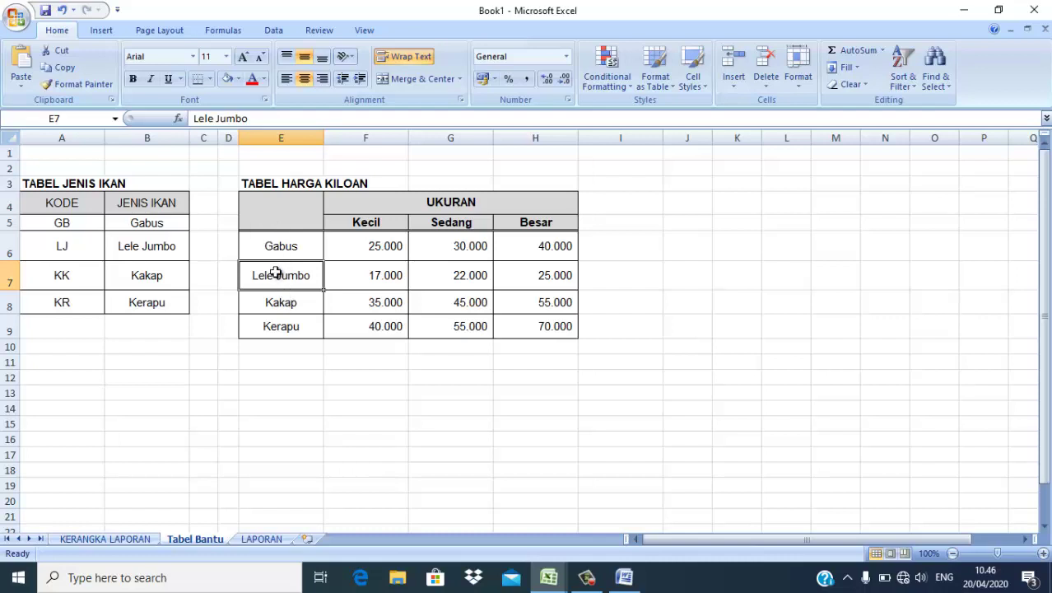
{"action": "left_click", "coordinate": [262, 540]}
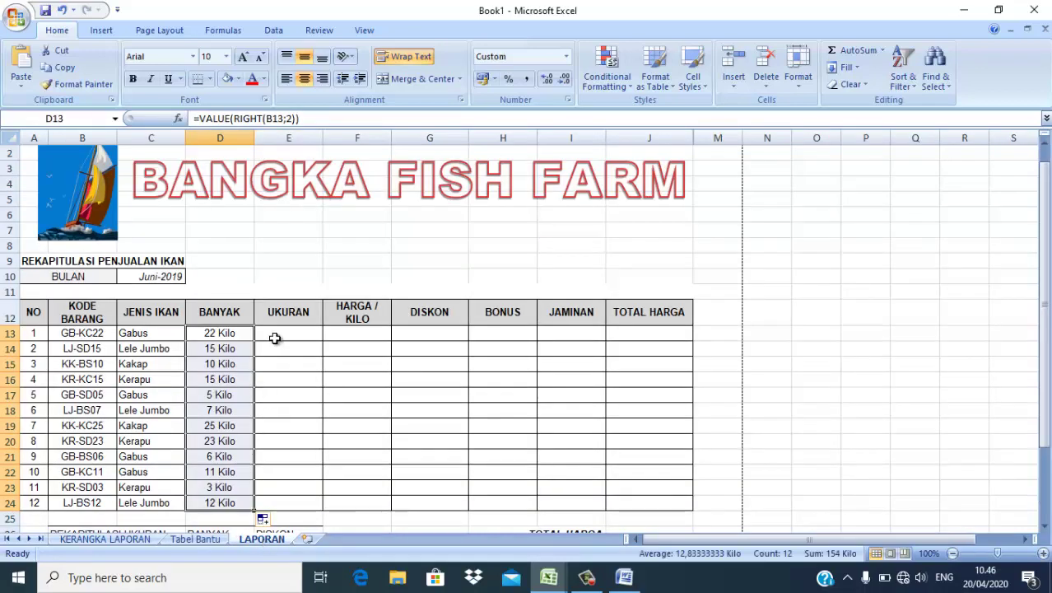
{"action": "left_click", "coordinate": [275, 335]}
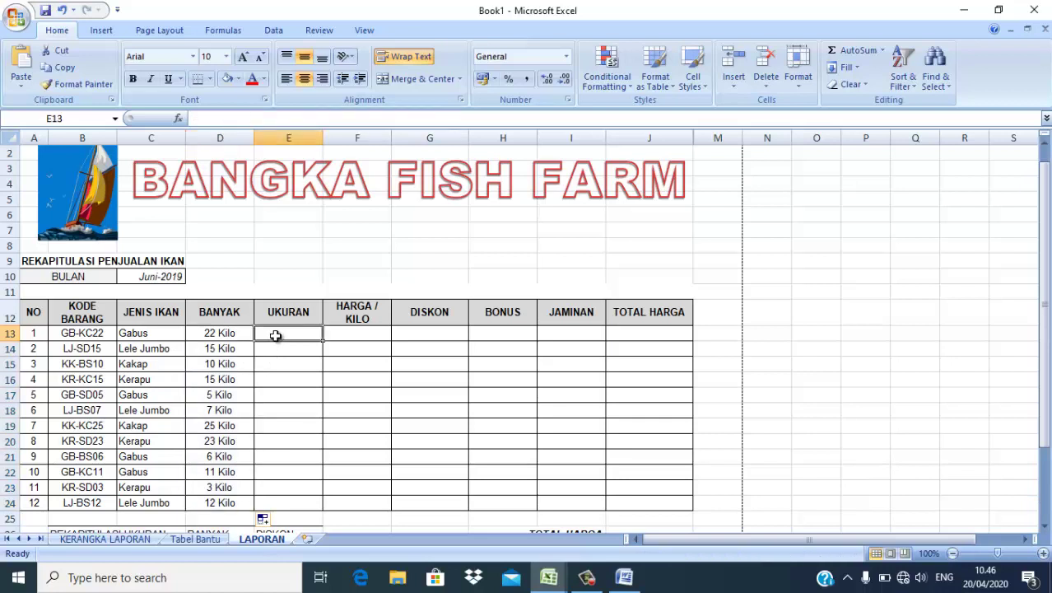
{"action": "type", "text": "="}
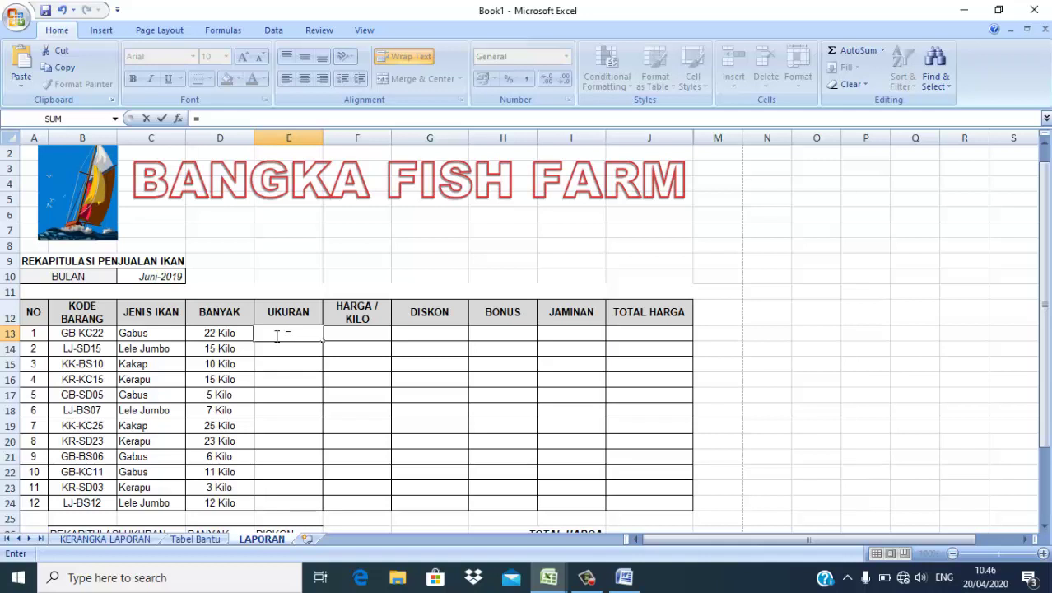
{"action": "type", "text": "v"}
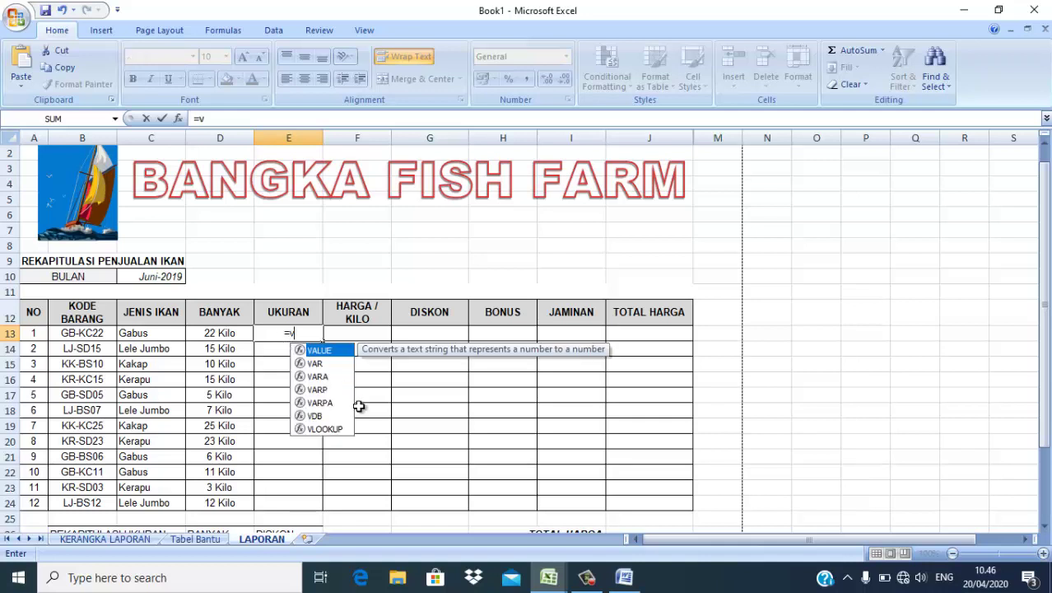
{"action": "double_click", "coordinate": [326, 430]}
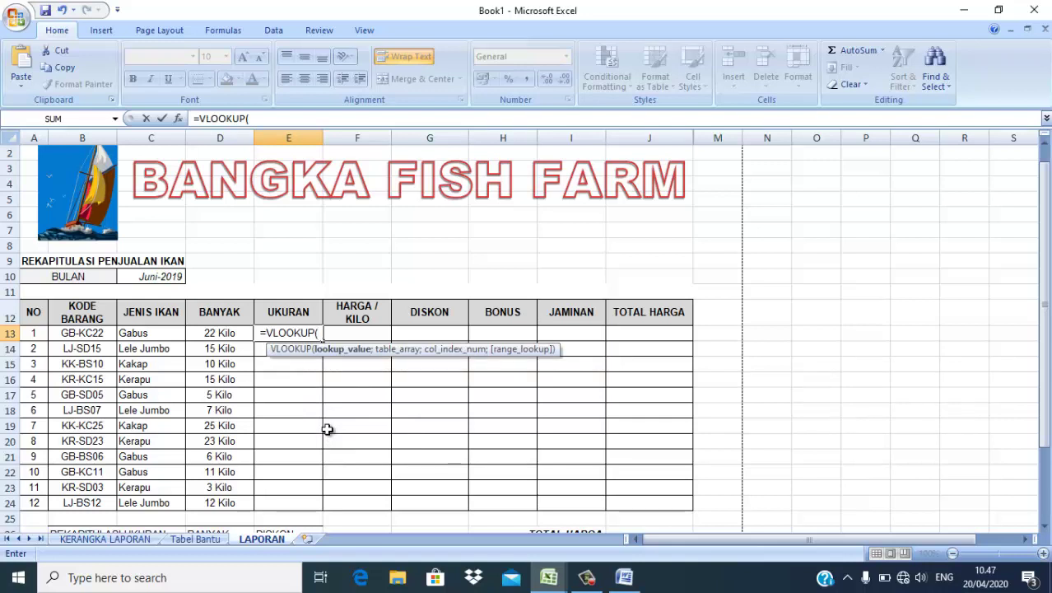
{"action": "left_click", "coordinate": [159, 332]}
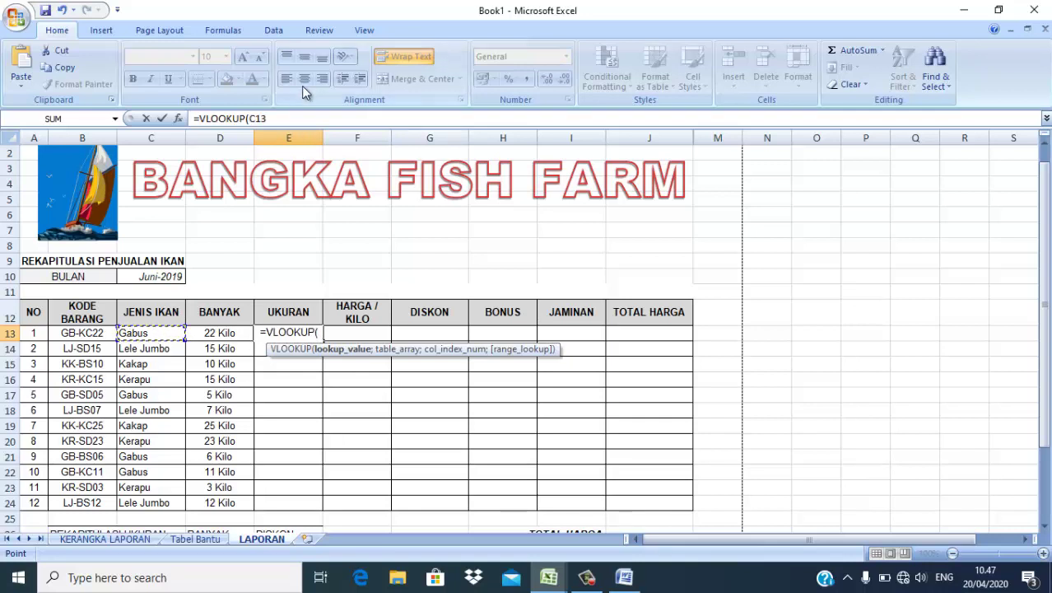
{"action": "left_click", "coordinate": [279, 120]}
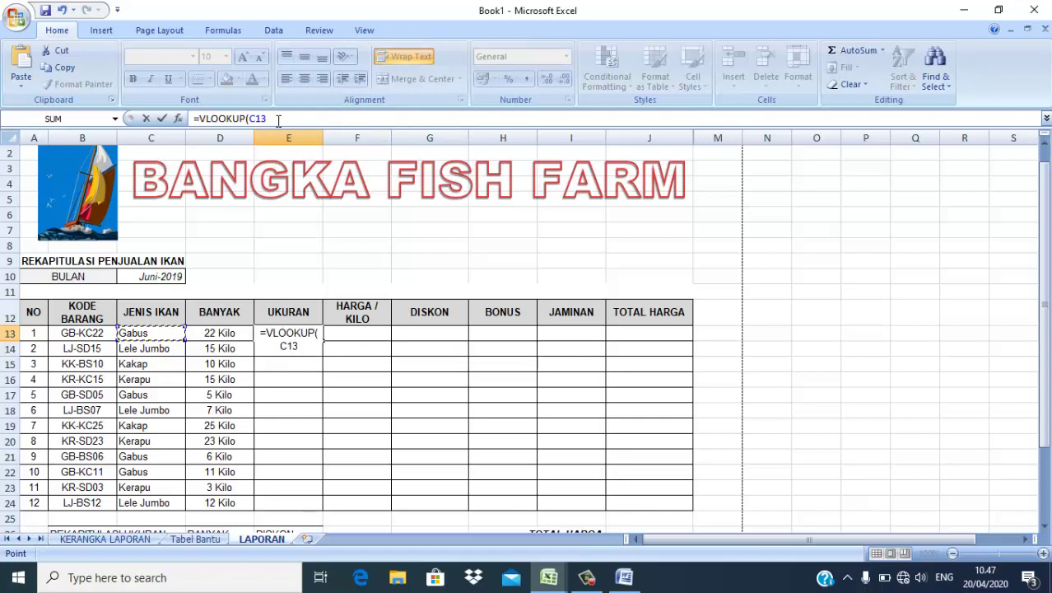
{"action": "type", "text": ";"}
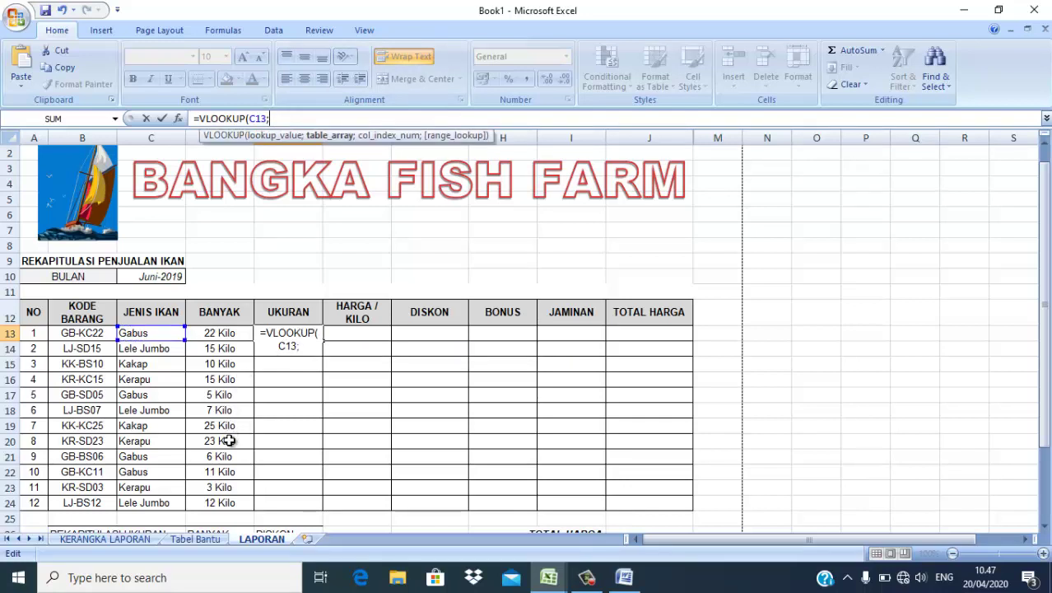
{"action": "left_click", "coordinate": [195, 538]}
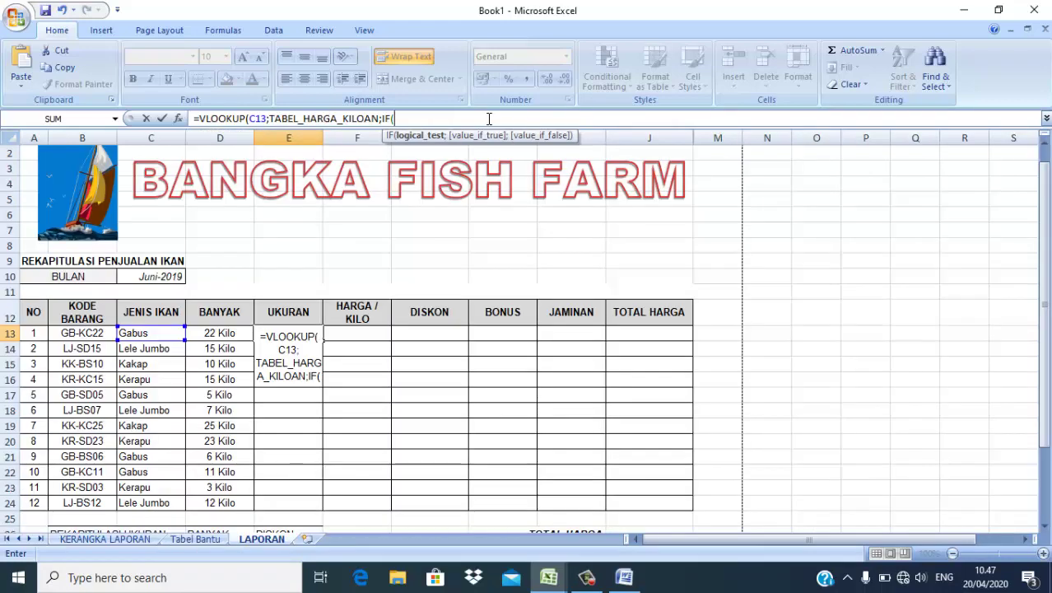
{"action": "key", "text": "Escape"}
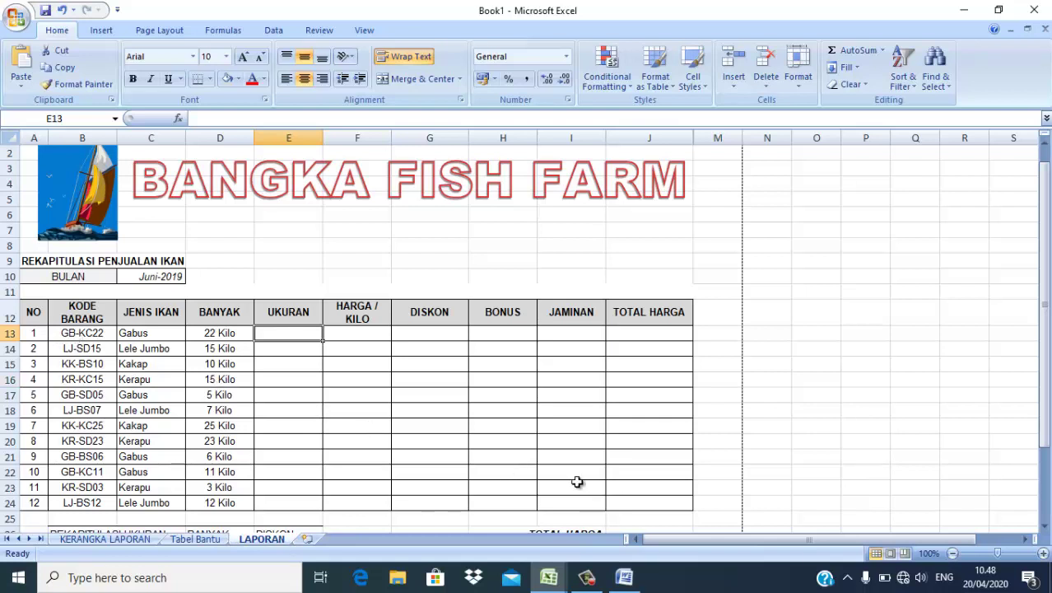
Step: Begin the UKURAN formula in cell E13 with an IF function containing MID on the item code, =IF(MID(B13;
{"action": "left_click", "coordinate": [87, 330]}
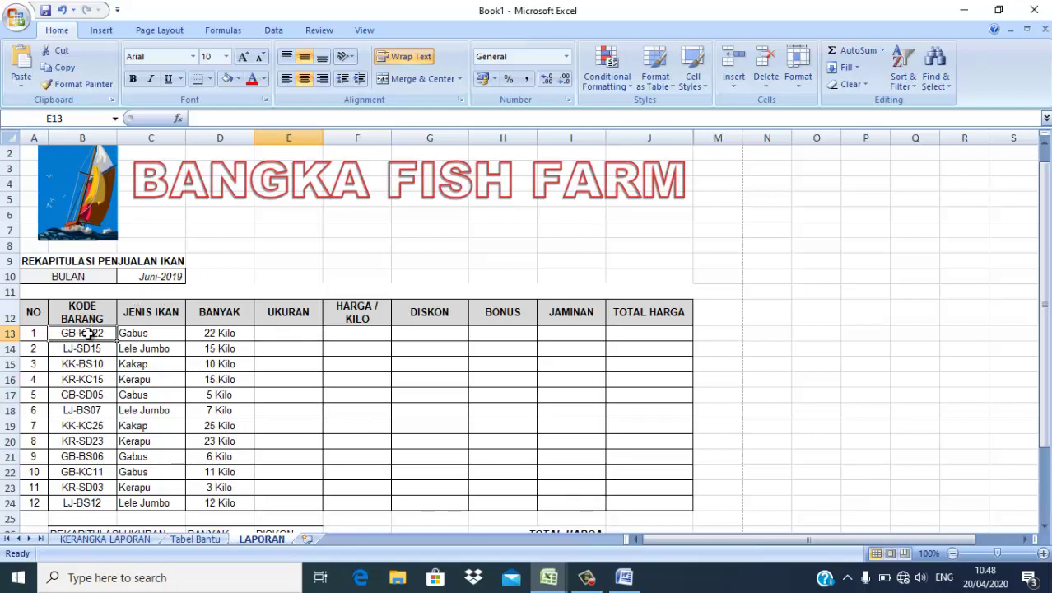
{"action": "left_click", "coordinate": [294, 330]}
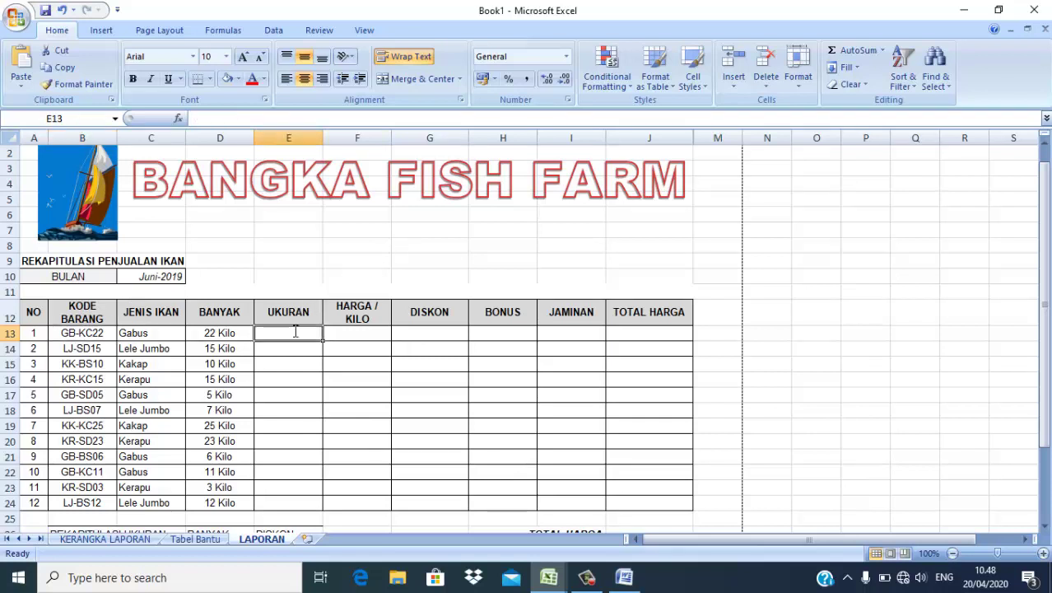
{"action": "type", "text": "=if"}
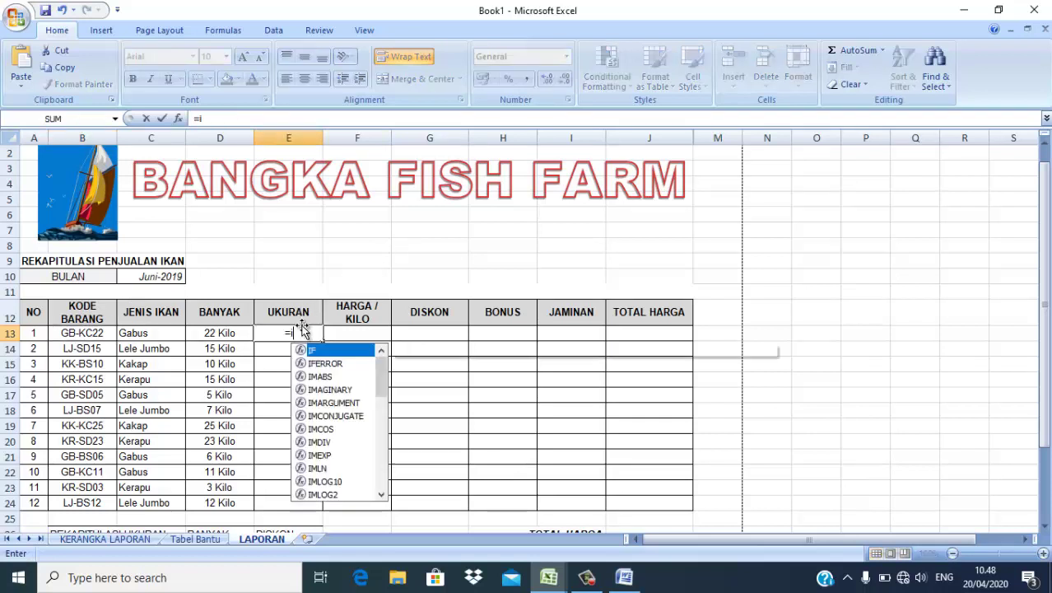
{"action": "double_click", "coordinate": [314, 354]}
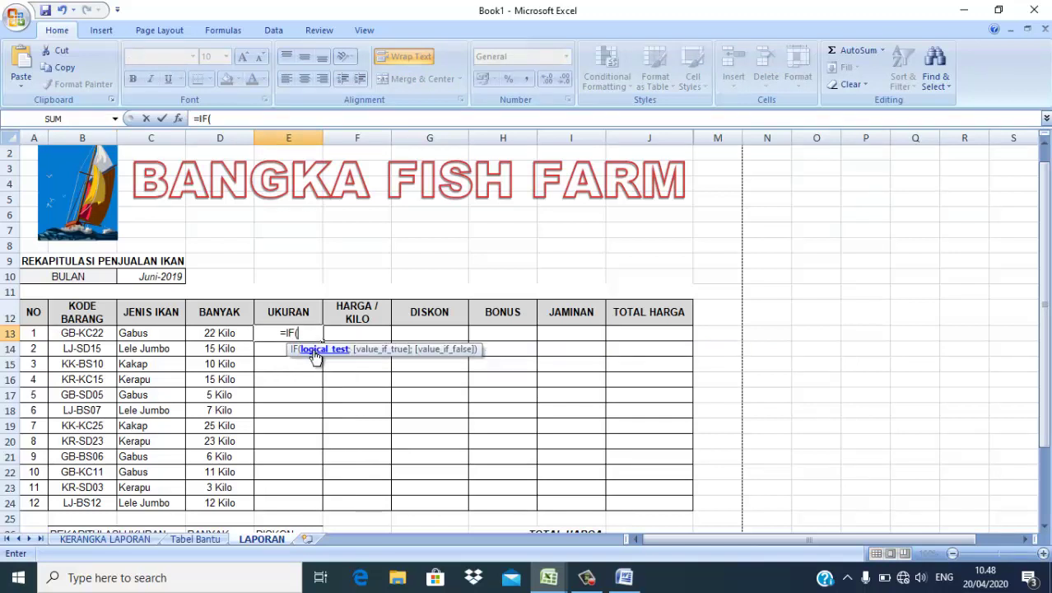
{"action": "type", "text": "mid"}
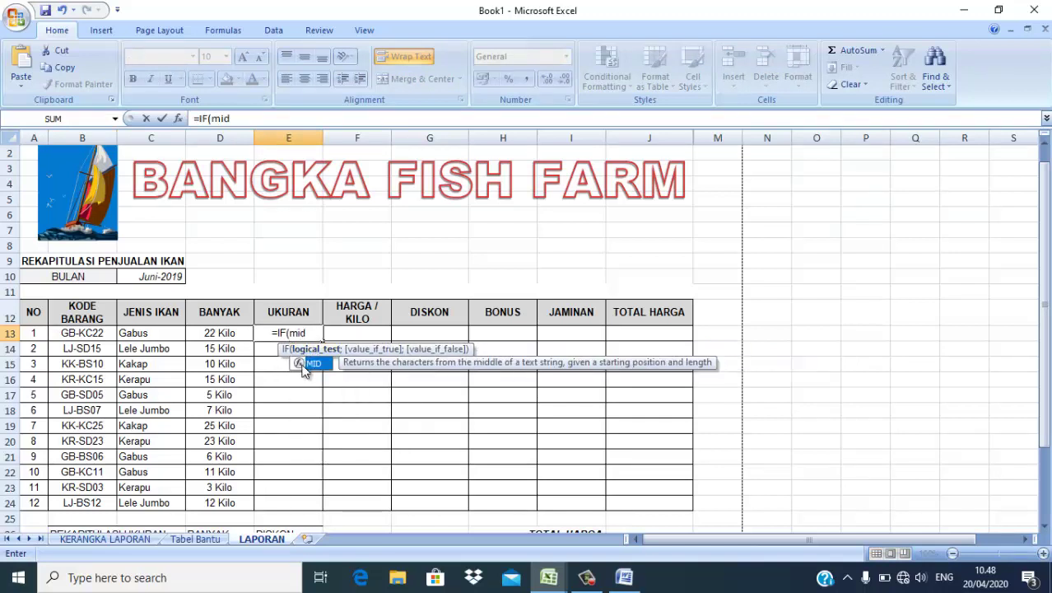
{"action": "double_click", "coordinate": [314, 363]}
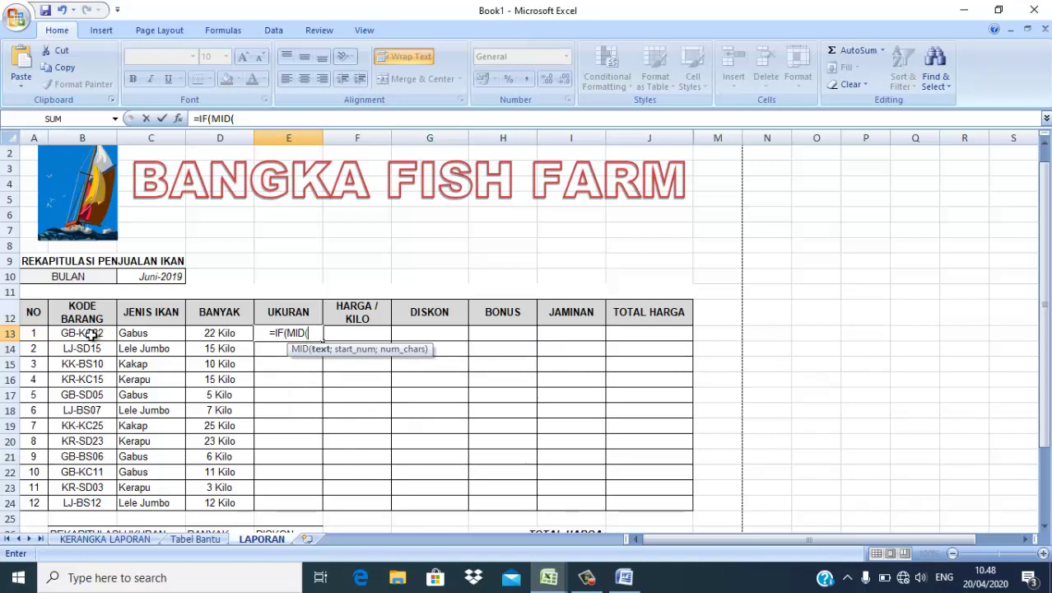
{"action": "left_click", "coordinate": [97, 332]}
{"action": "left_click", "coordinate": [266, 118]}
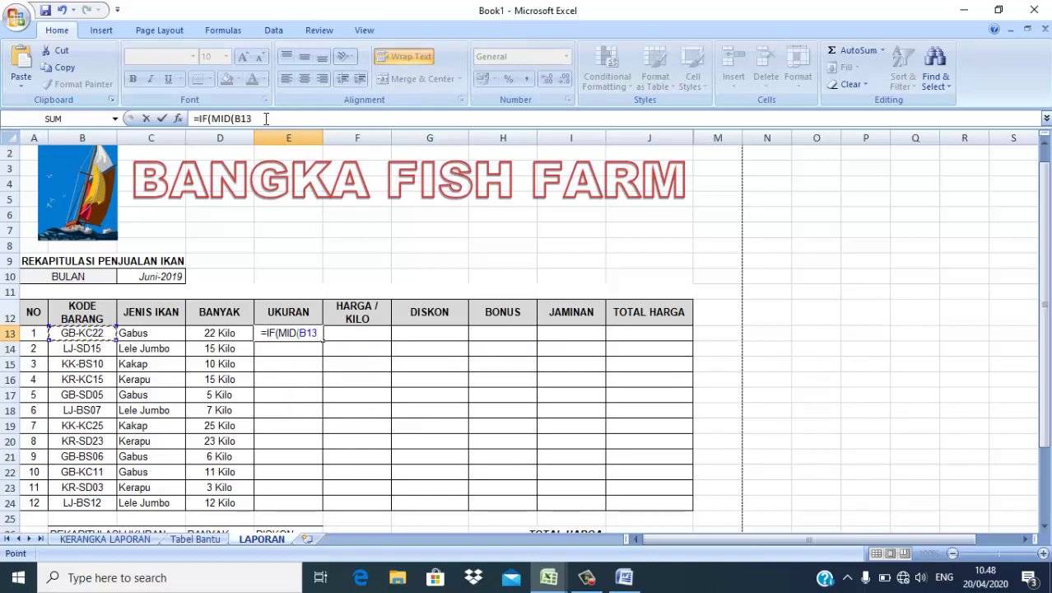
{"action": "type", "text": ";"}
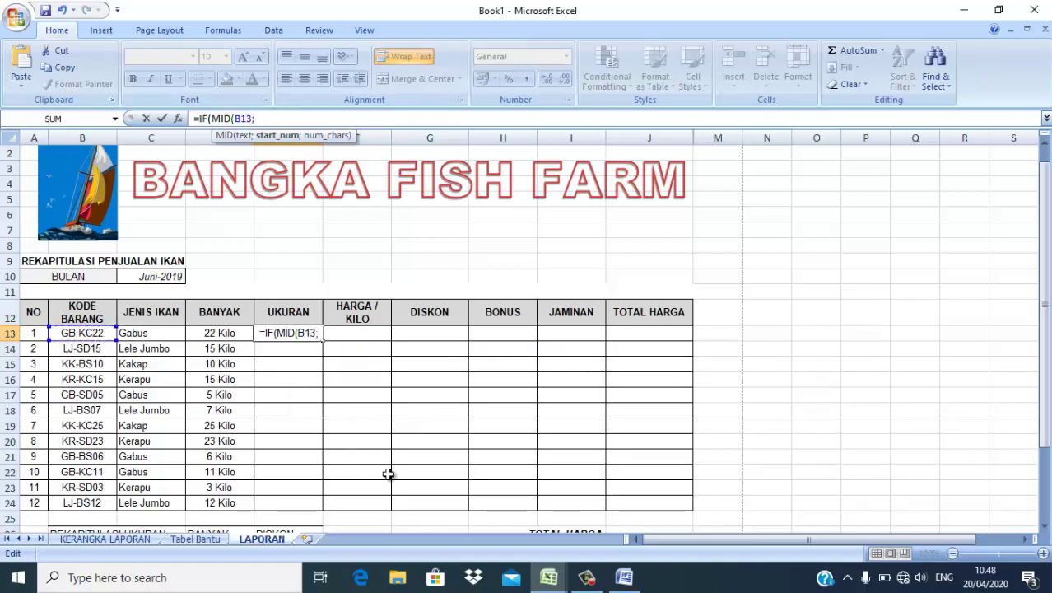
Step: Check the code character rules in the Word document PETUNJUK UMUM FISH FARM, return to Book1 and give MID start position 4 and length 2
{"action": "left_click", "coordinate": [623, 579]}
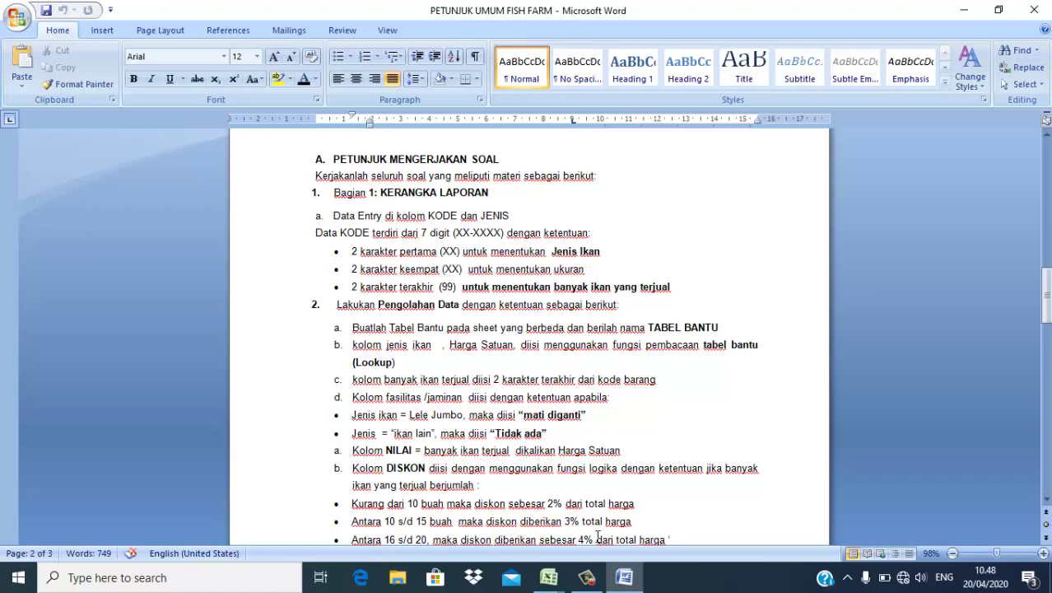
{"action": "left_click", "coordinate": [586, 577]}
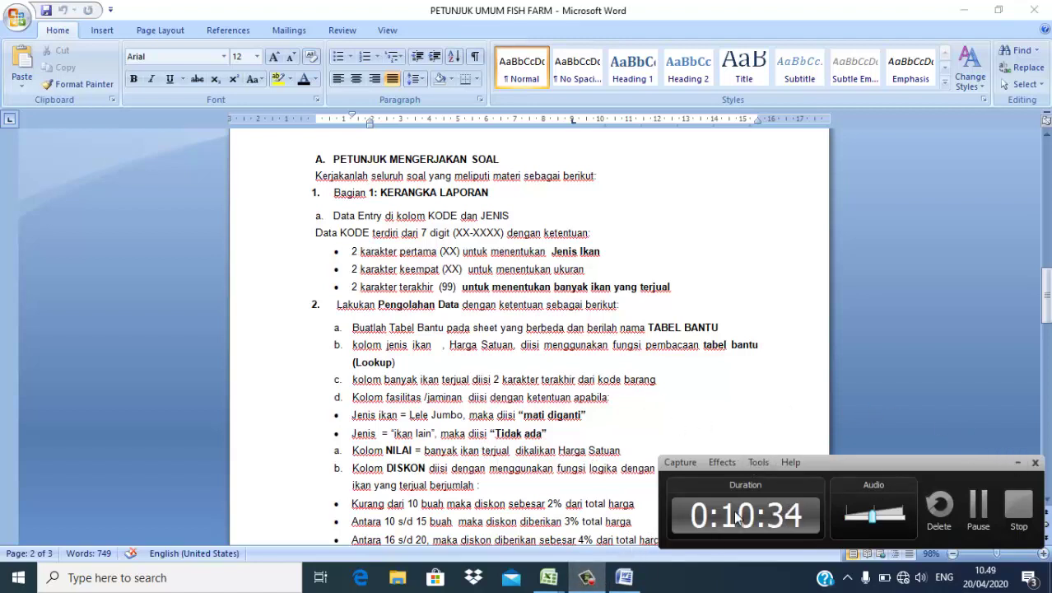
{"action": "left_click", "coordinate": [1020, 463]}
{"action": "mouse_move", "coordinate": [546, 590]}
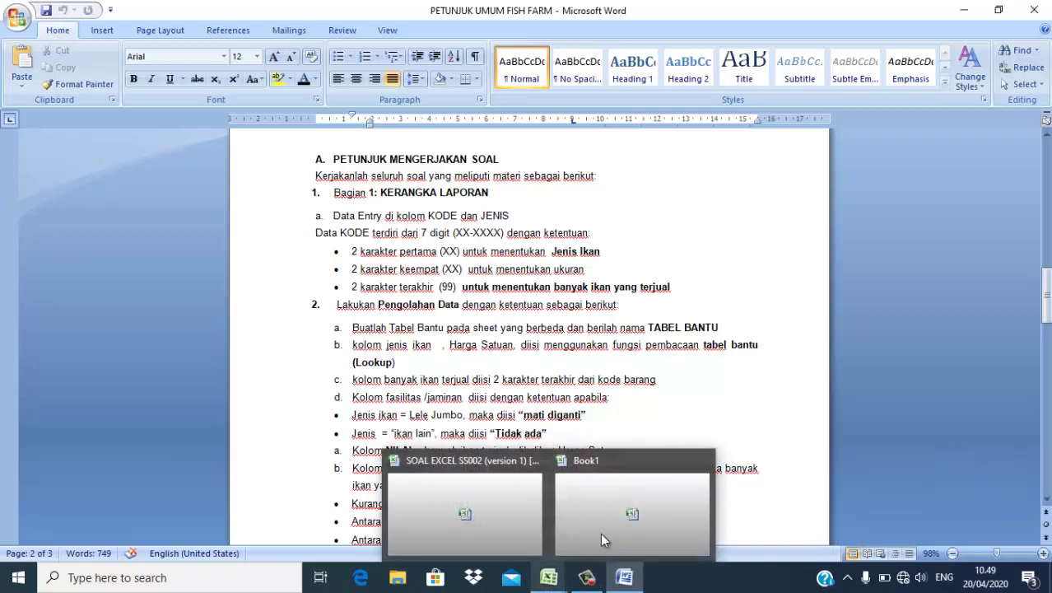
{"action": "left_click", "coordinate": [617, 510]}
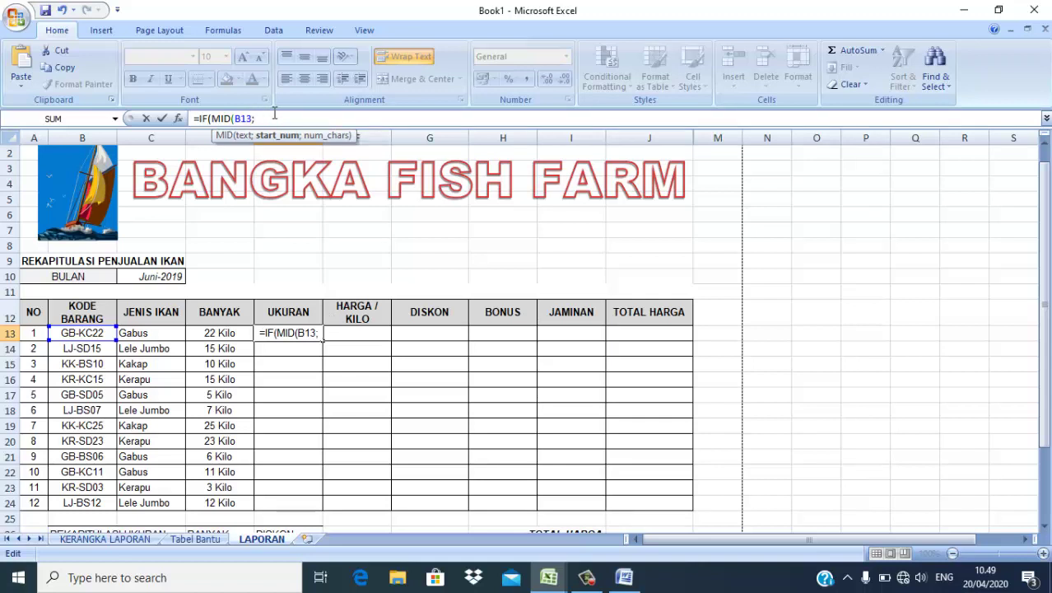
{"action": "type", "text": "4;"}
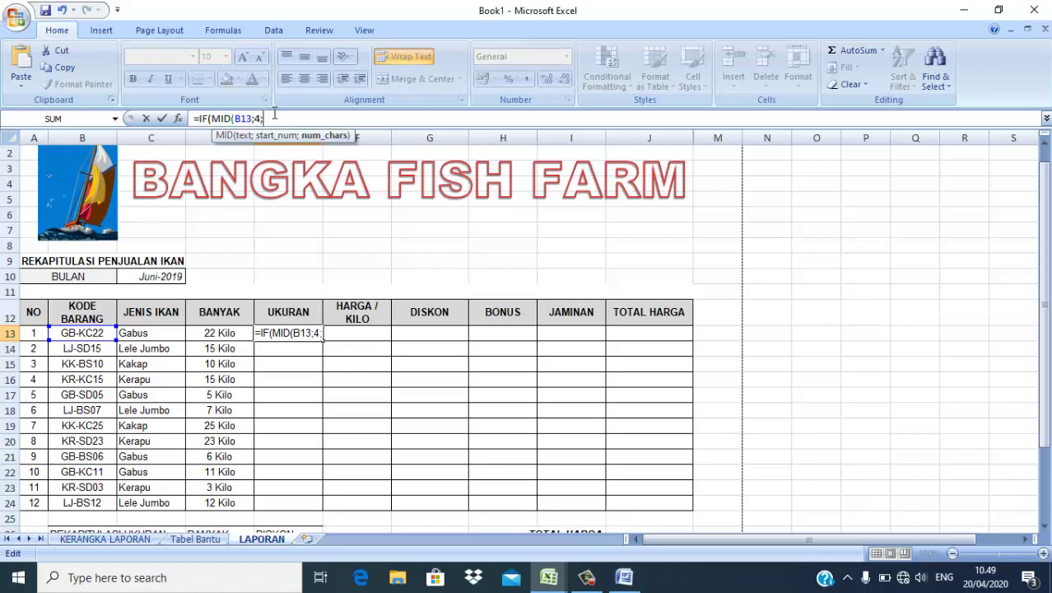
{"action": "type", "text": "2"}
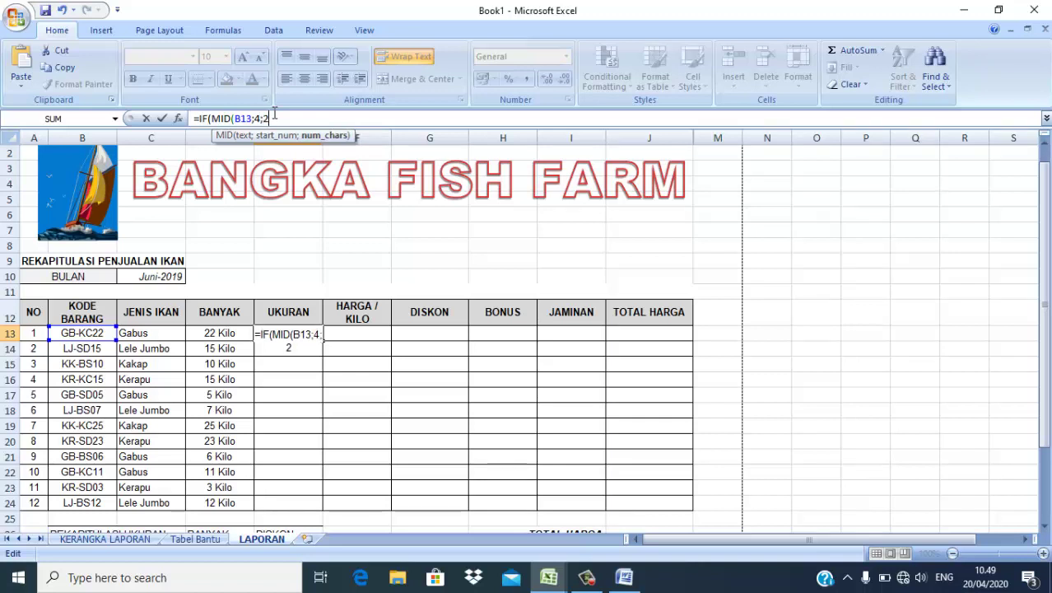
Step: Remove IF from the E13 formula, accept the proposed correction =(MID(B13;4;2)), and reselect the cell
{"action": "left_click", "coordinate": [207, 118]}
{"action": "key", "text": "BackSpace"}
{"action": "key", "text": "BackSpace"}
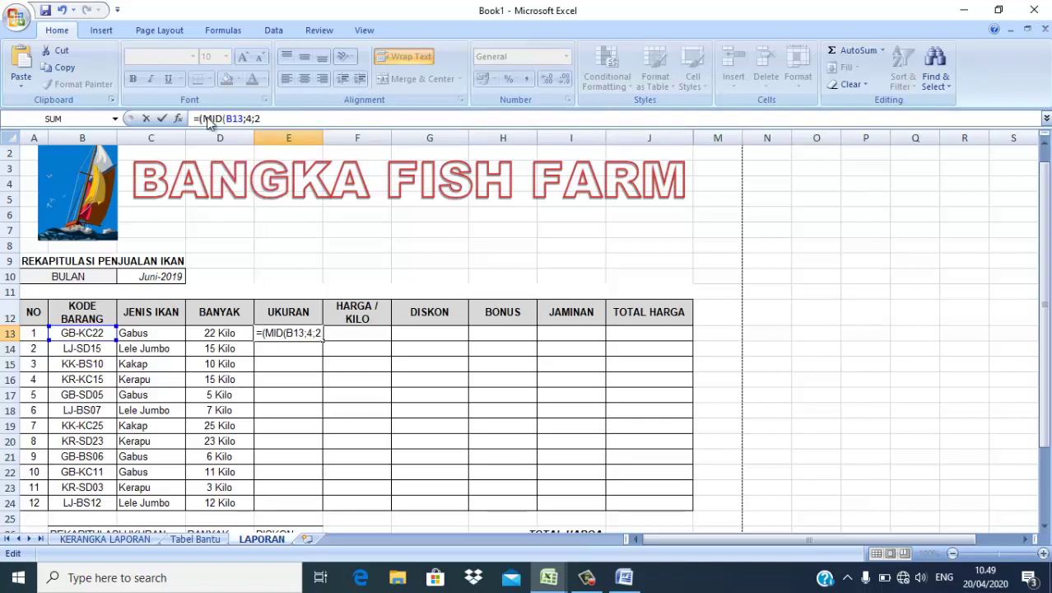
{"action": "key", "text": "Return"}
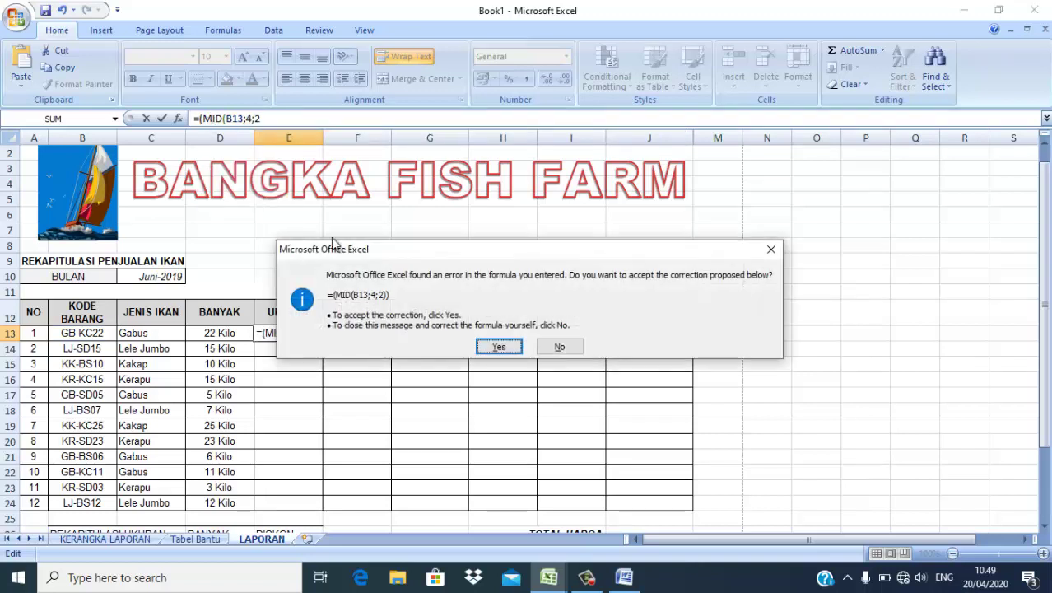
{"action": "left_click", "coordinate": [498, 348]}
{"action": "left_click", "coordinate": [284, 332]}
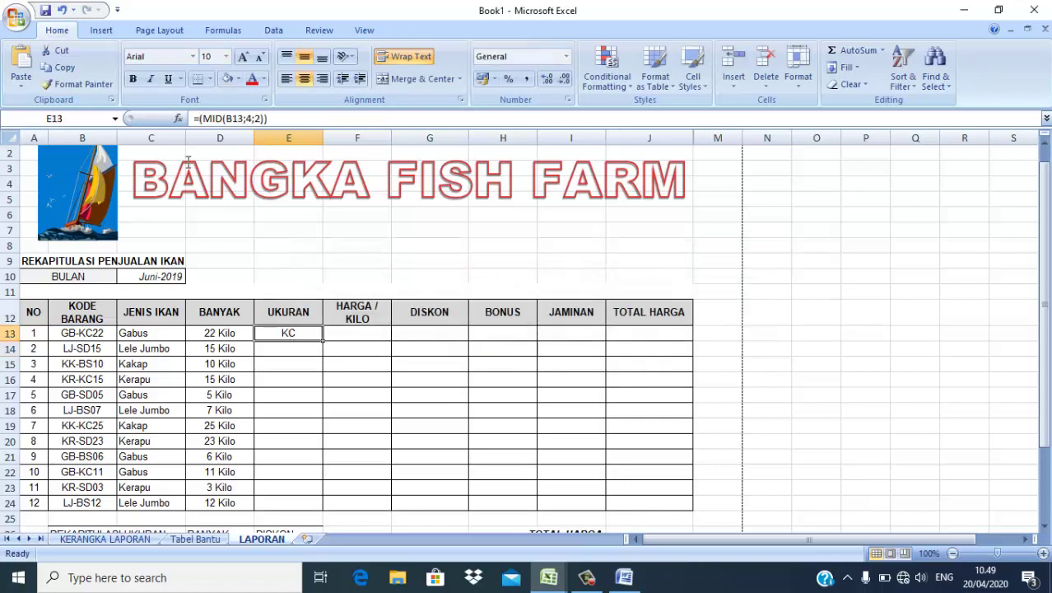
Step: Put IF back around MID in E13 and extend the formula to =IF(MID(B13;4;2)="KC";"Kecil";
{"action": "left_click", "coordinate": [200, 118]}
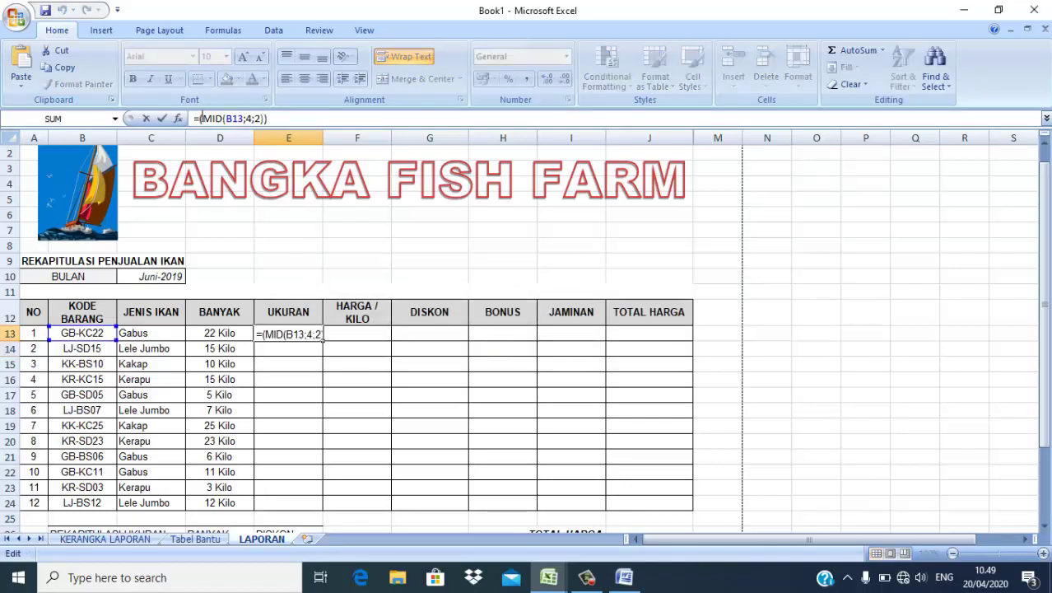
{"action": "type", "text": "if"}
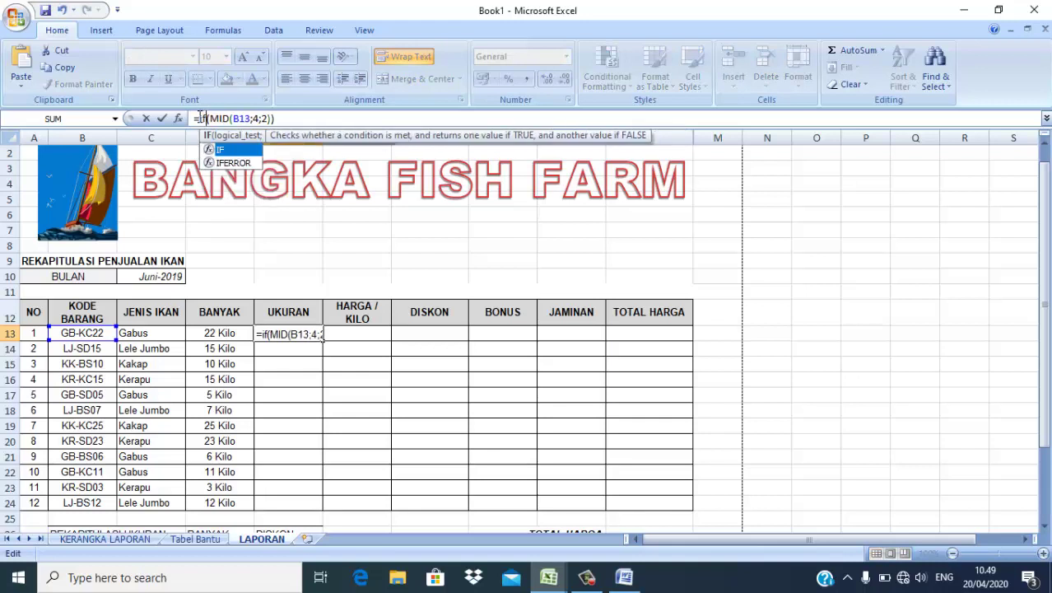
{"action": "double_click", "coordinate": [222, 151]}
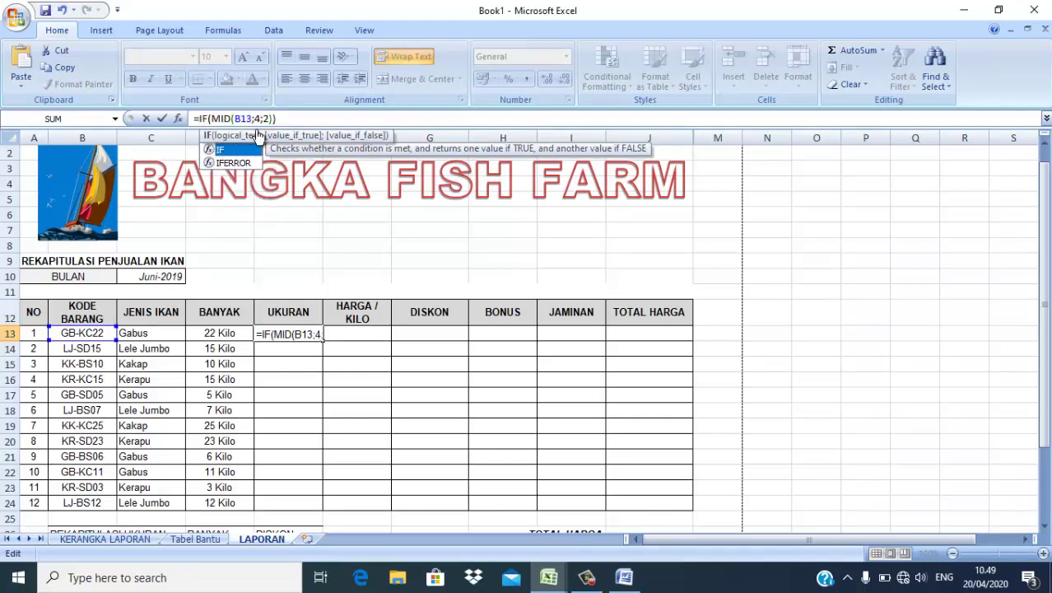
{"action": "left_click", "coordinate": [278, 117]}
{"action": "key", "text": "BackSpace"}
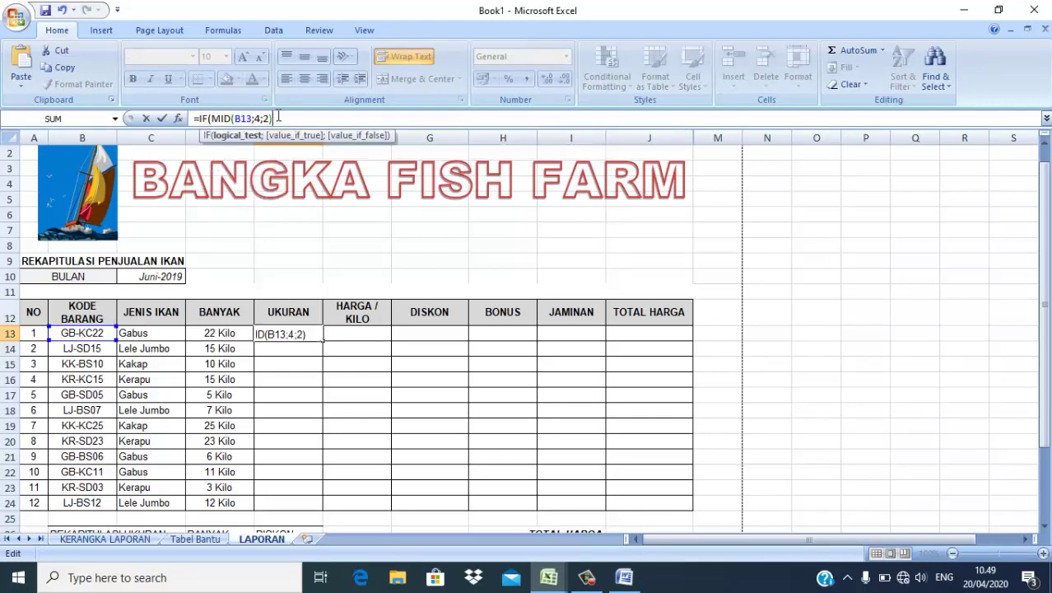
{"action": "type", "text": "=\"KC"}
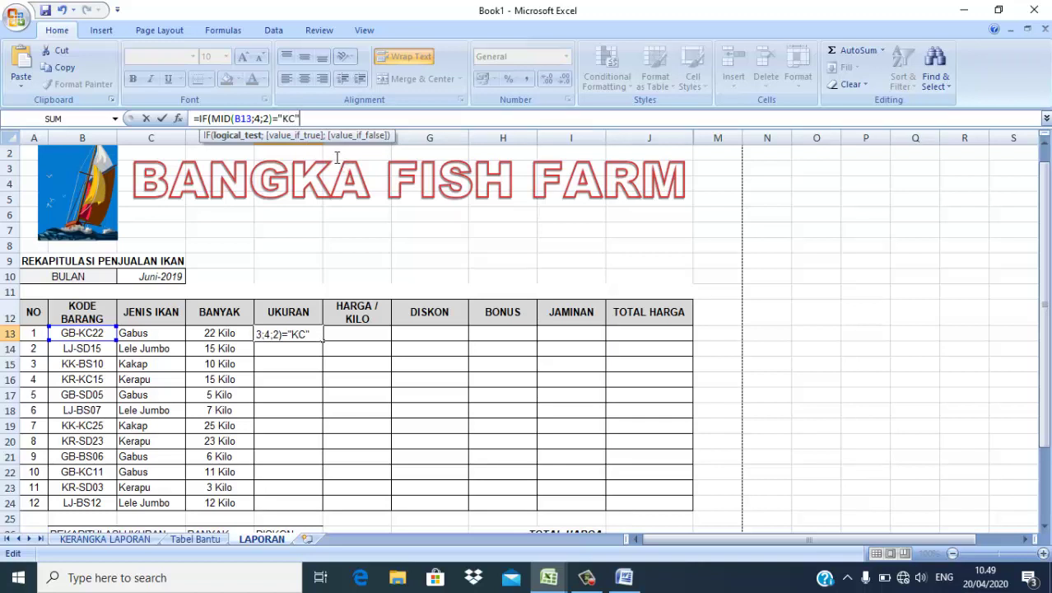
{"action": "type", "text": "\";"}
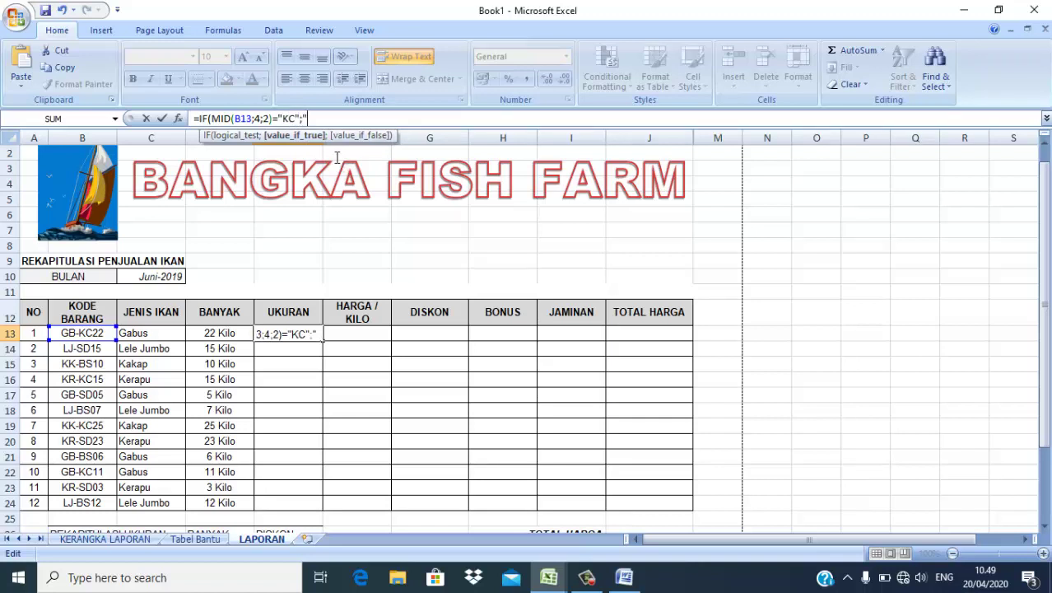
{"action": "type", "text": "\"Kec"}
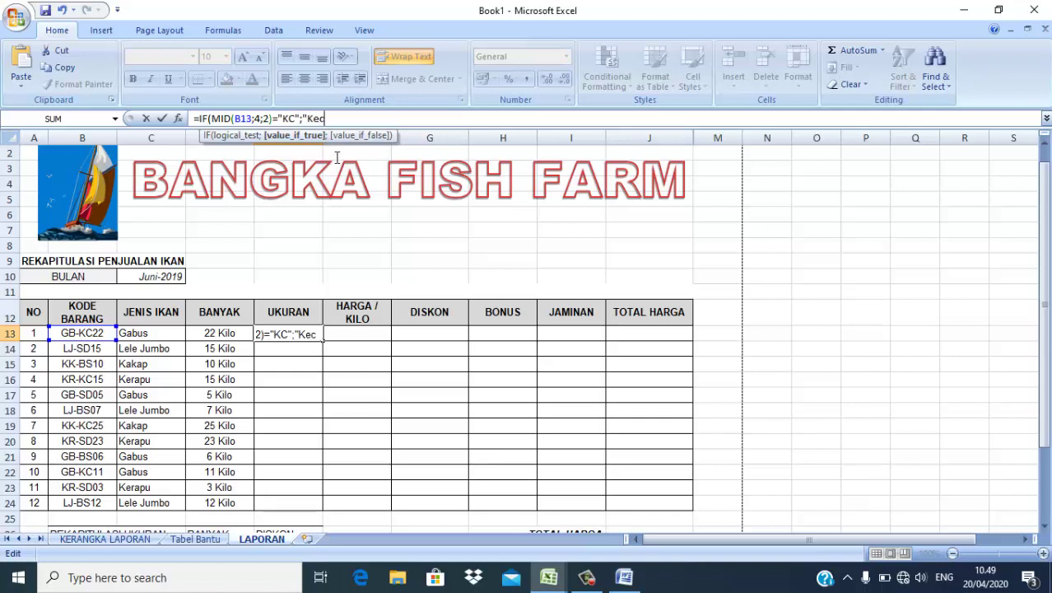
{"action": "type", "text": "il\""}
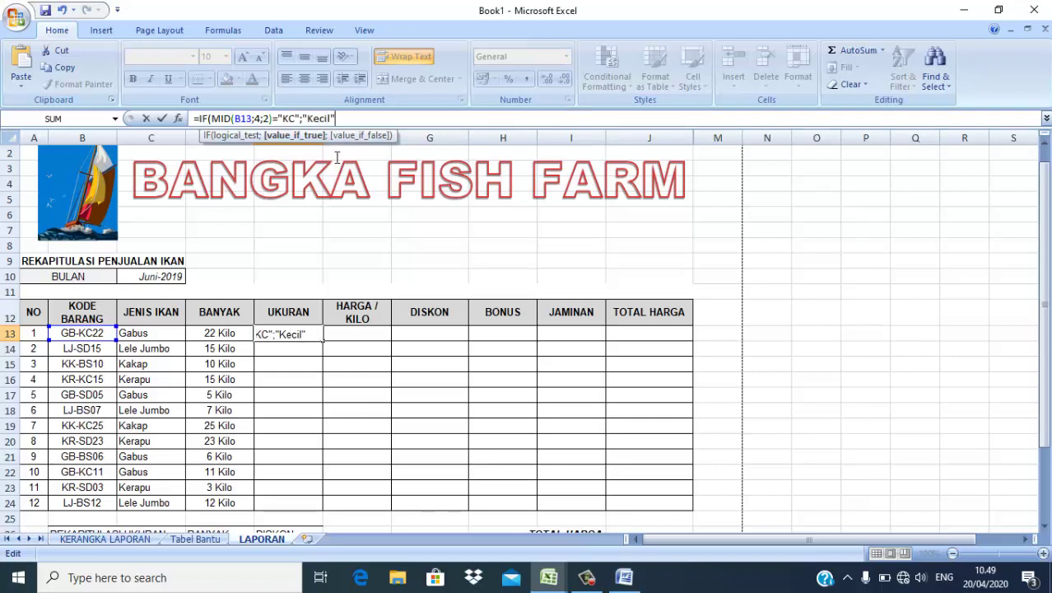
{"action": "type", "text": ";"}
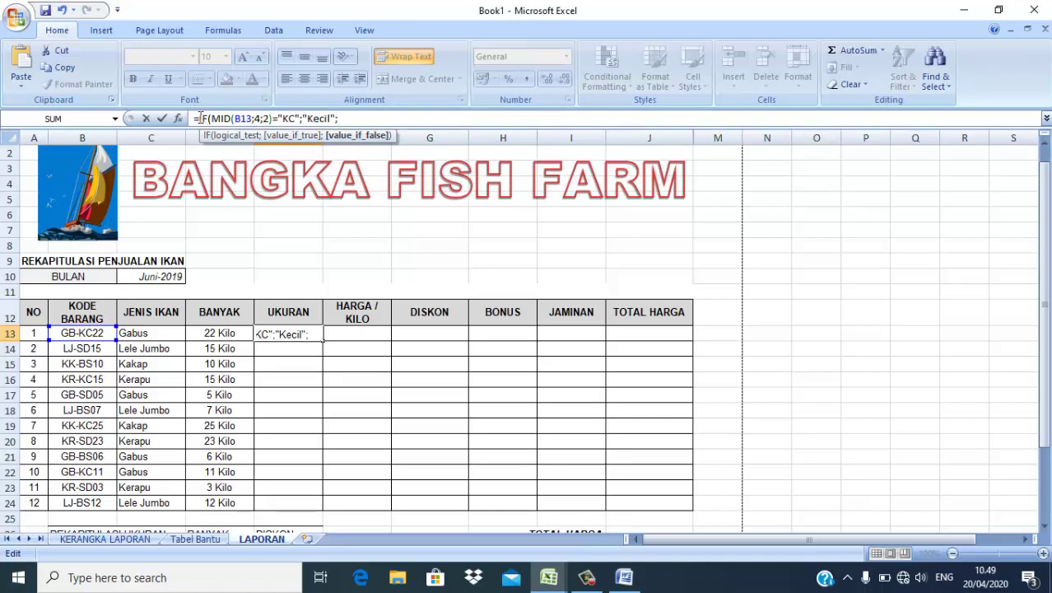
Step: Copy the expression IF(MID(B13;4;2)="KC";"Kecil"; within the E13 formula and paste it at the end as a nested IF
{"action": "left_click", "coordinate": [199, 117]}
{"action": "left_click_drag", "start_coordinate": [199, 118], "coordinate": [345, 123]}
{"action": "key", "text": "ctrl+c"}
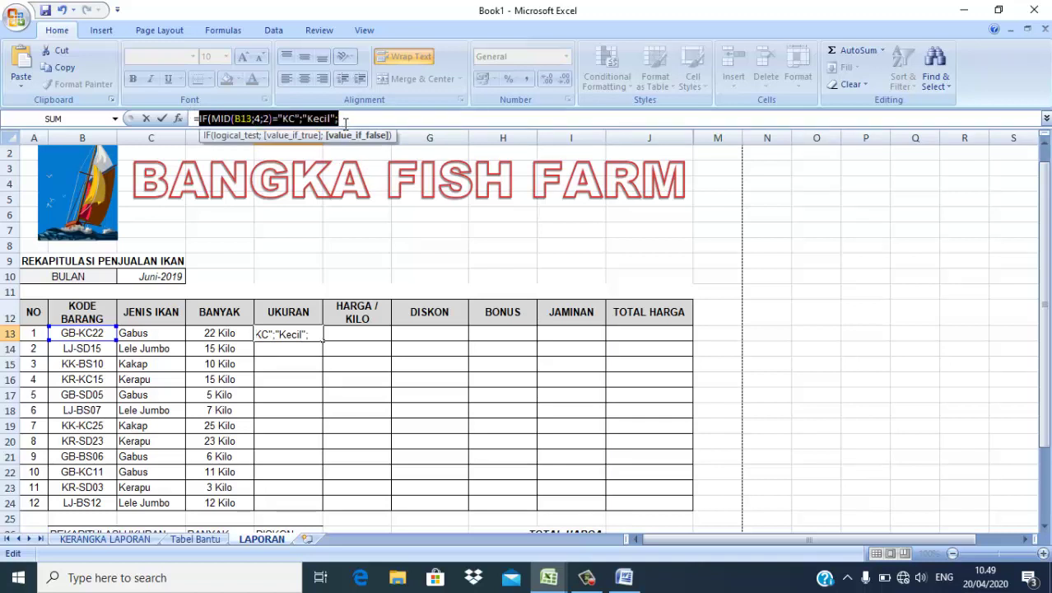
{"action": "left_click", "coordinate": [346, 117]}
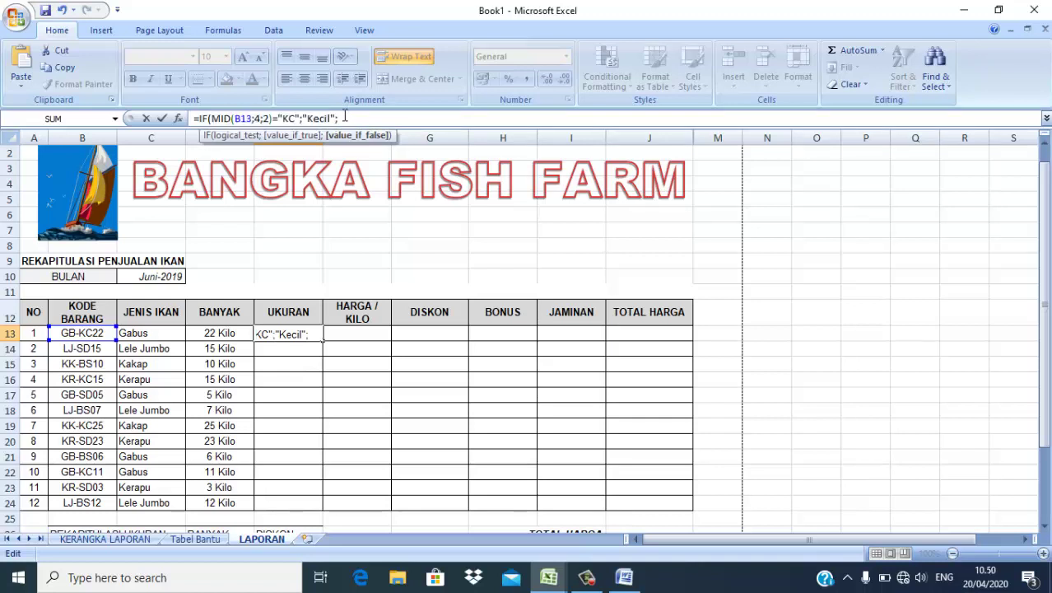
{"action": "key", "text": "ctrl+v"}
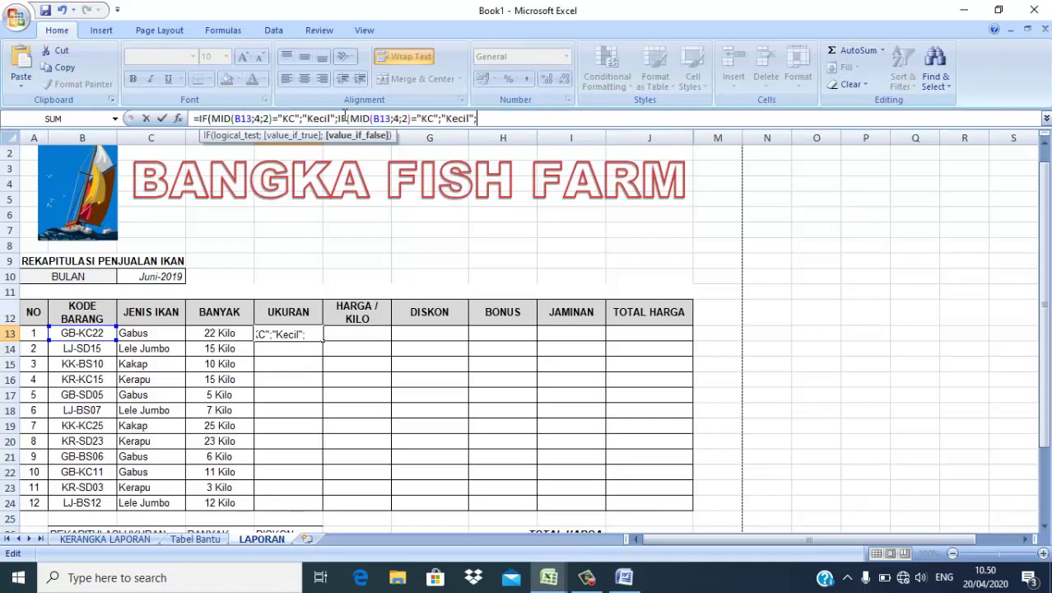
Step: Change the nested IF in the E13 formula so that code "SD" returns "Sedang"
{"action": "left_click", "coordinate": [434, 118]}
{"action": "key", "text": "BackSpace"}
{"action": "key", "text": "BackSpace"}
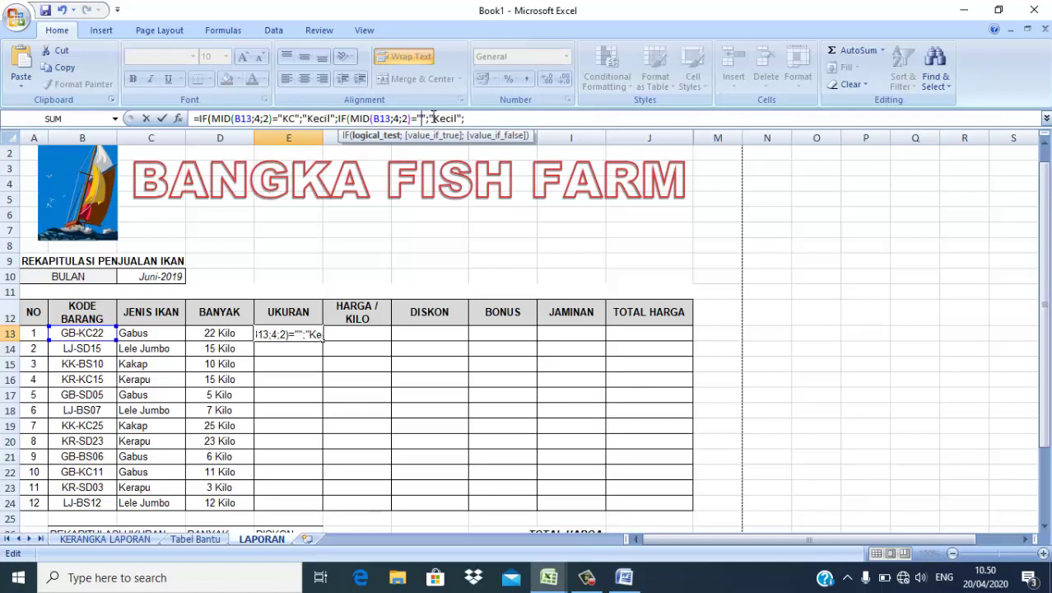
{"action": "type", "text": "SD"}
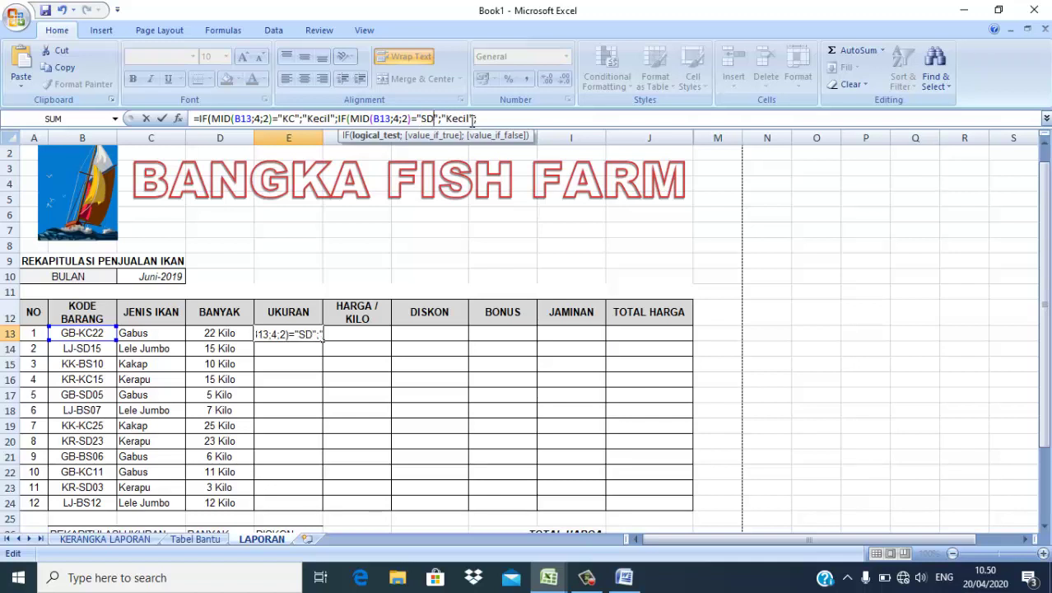
{"action": "left_click", "coordinate": [471, 117]}
{"action": "key", "text": "BackSpace"}
{"action": "key", "text": "BackSpace"}
{"action": "key", "text": "BackSpace"}
{"action": "key", "text": "BackSpace"}
{"action": "key", "text": "BackSpace"}
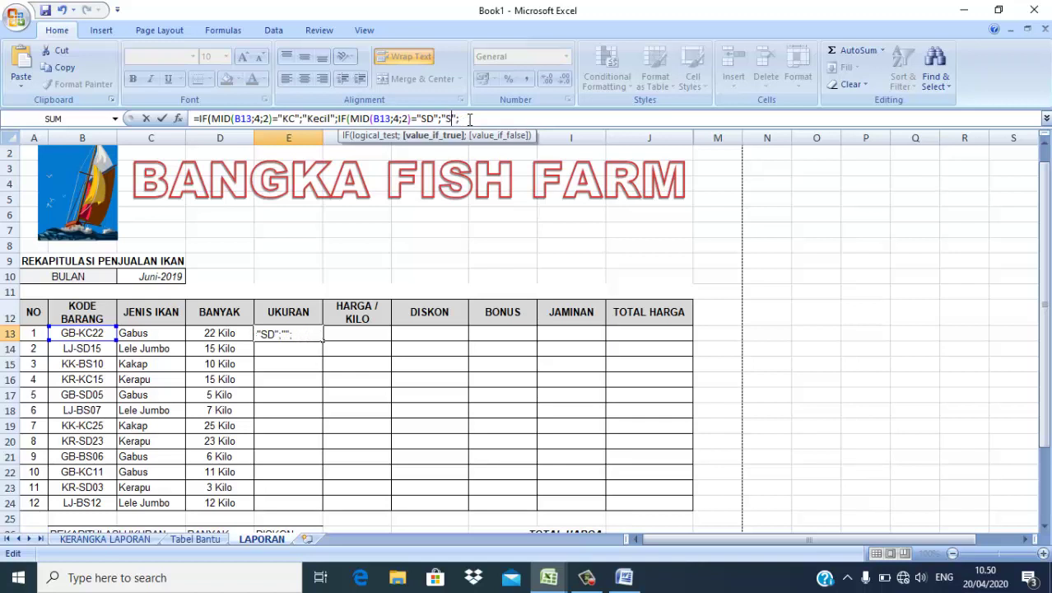
{"action": "type", "text": "Sedang"}
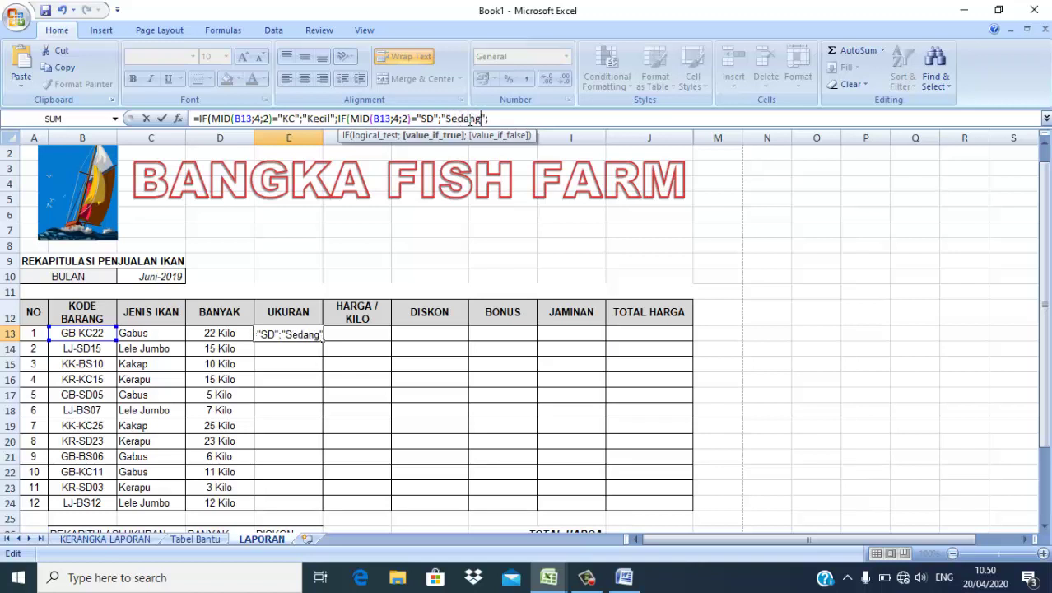
Step: Complete the E13 formula with "Besar" as the final false value, close both IFs, and fill it down to E24
{"action": "left_click", "coordinate": [492, 118]}
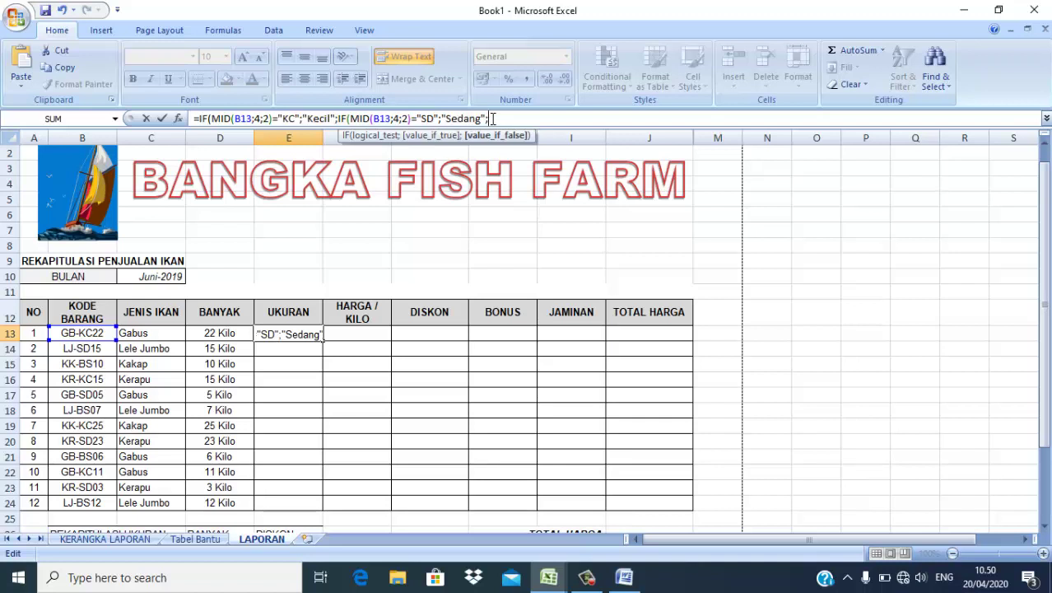
{"action": "type", "text": "\"B"}
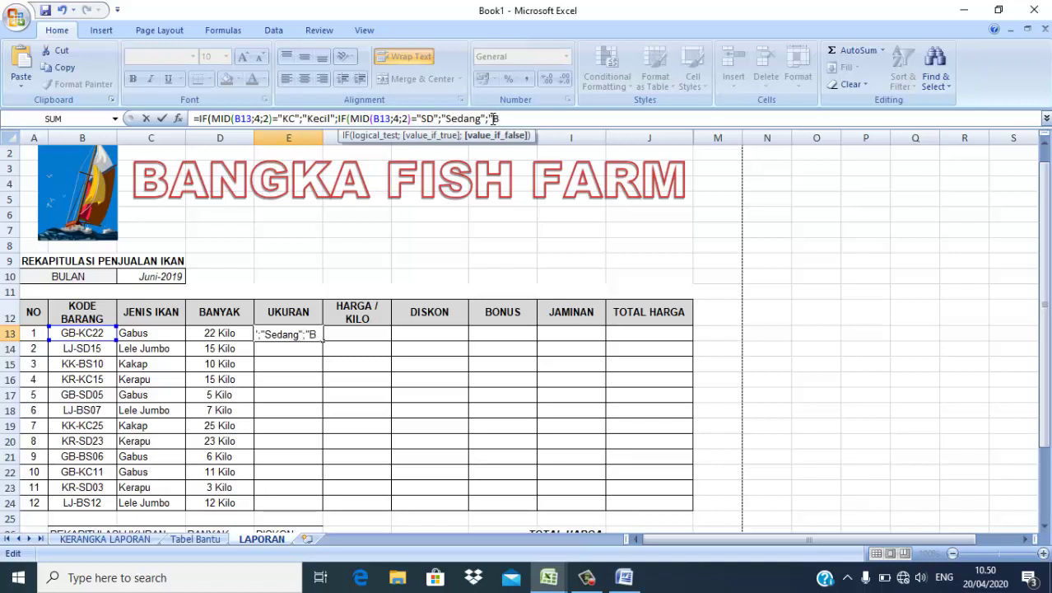
{"action": "type", "text": "esar"}
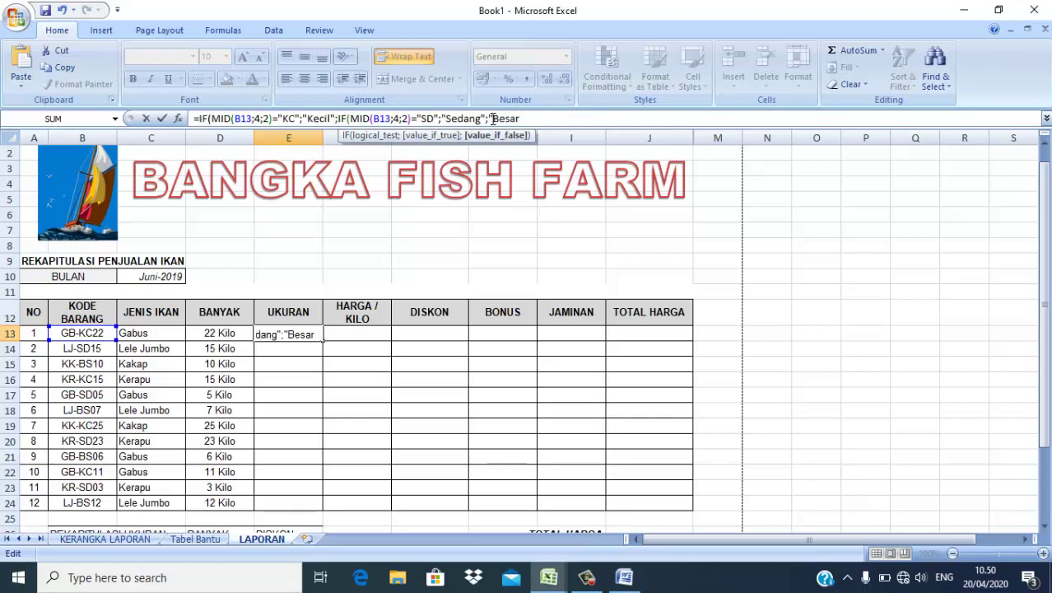
{"action": "type", "text": "\"))"}
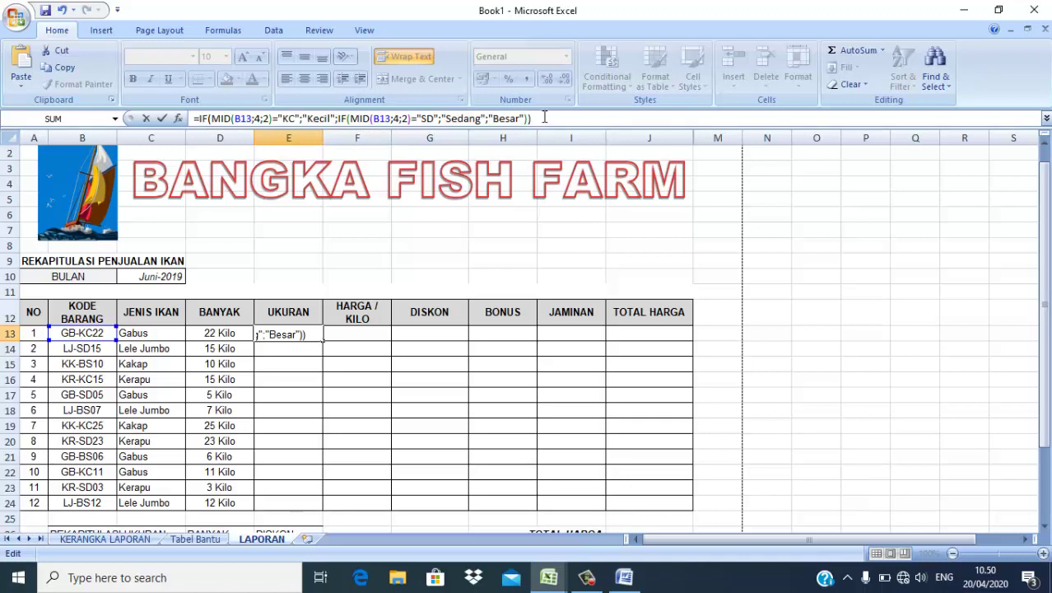
{"action": "key", "text": "Return"}
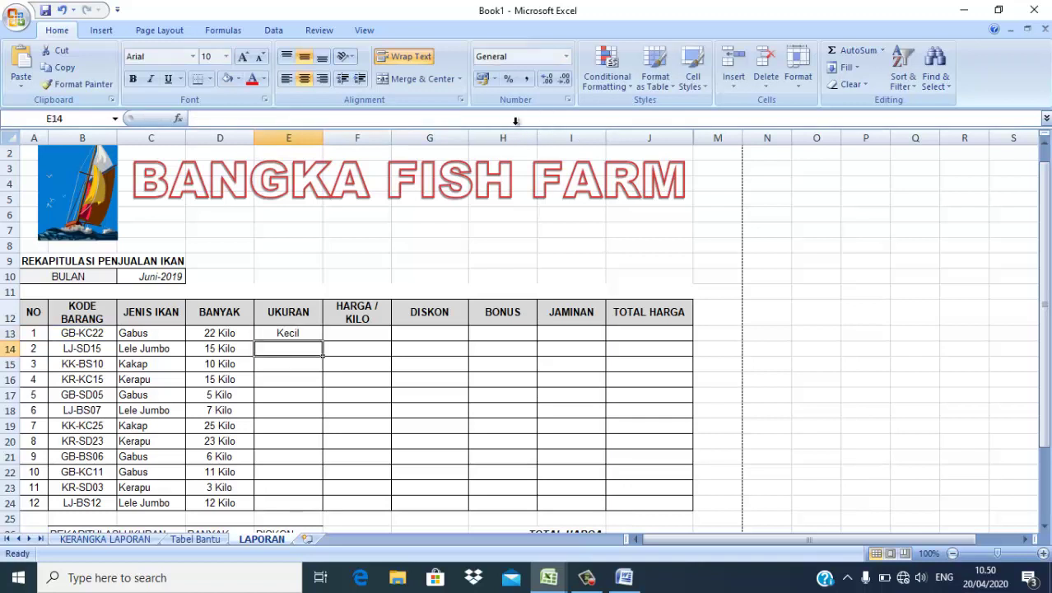
{"action": "left_click", "coordinate": [299, 330]}
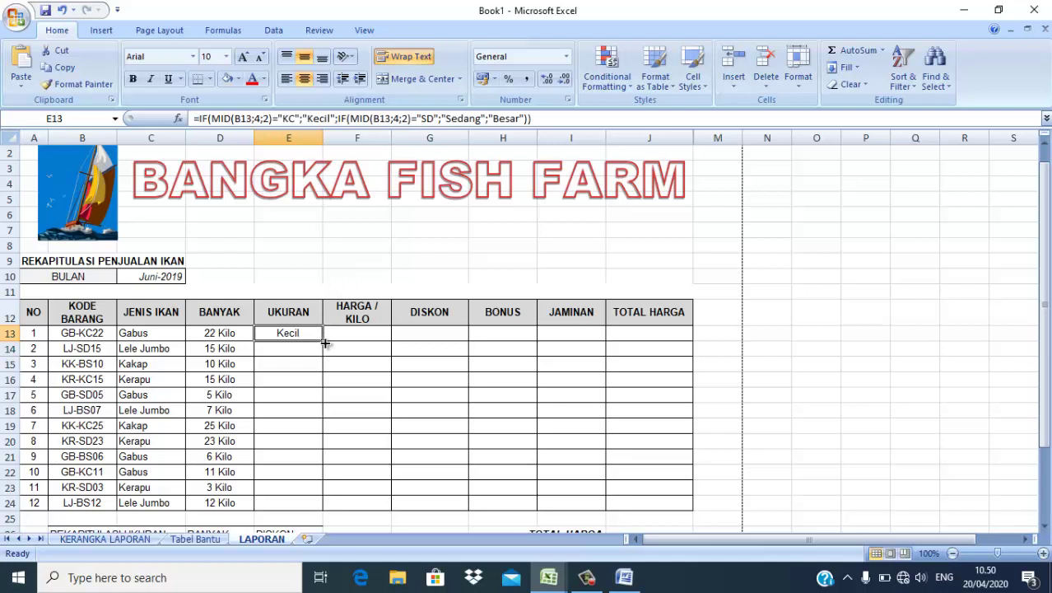
{"action": "left_click_drag", "start_coordinate": [325, 343], "coordinate": [326, 512]}
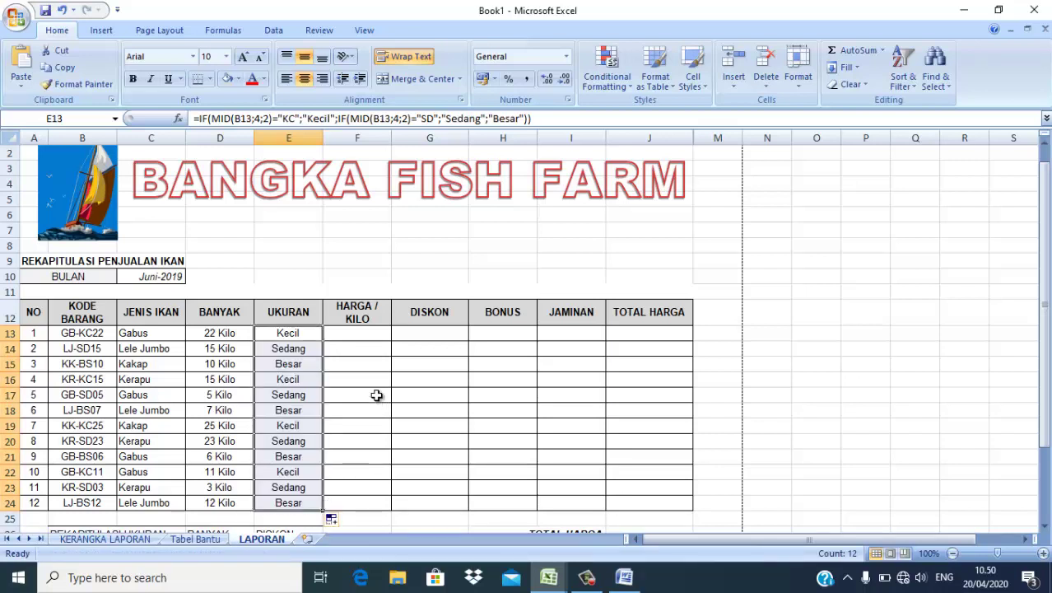
Step: Select F13, review the column rules in the Word document PETUNJUK UMUM FISH FARM, and check TABEL HARGA KILOAN in Book1 before returning to LAPORAN
{"action": "left_click", "coordinate": [363, 338]}
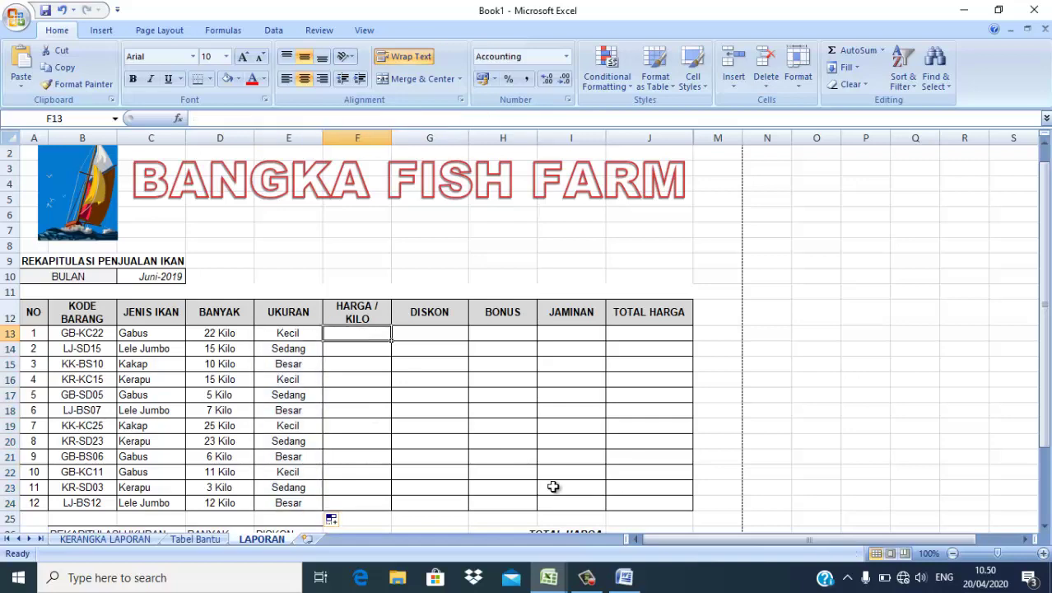
{"action": "left_click", "coordinate": [628, 578]}
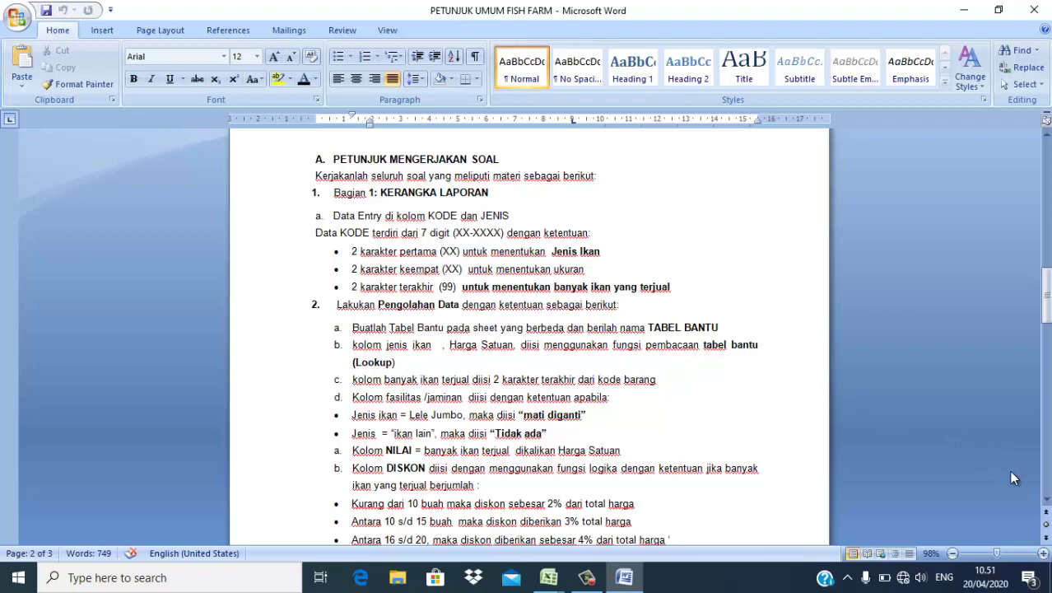
{"action": "left_click", "coordinate": [1047, 499]}
{"action": "left_click", "coordinate": [1046, 499]}
{"action": "left_click", "coordinate": [1047, 499]}
{"action": "left_click", "coordinate": [1046, 499]}
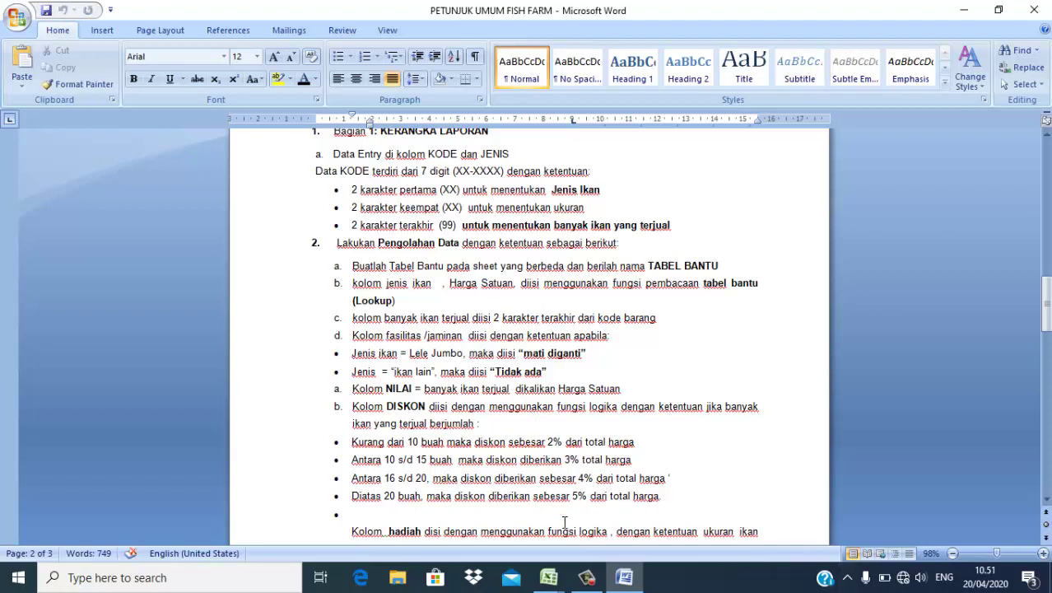
{"action": "left_click", "coordinate": [587, 577]}
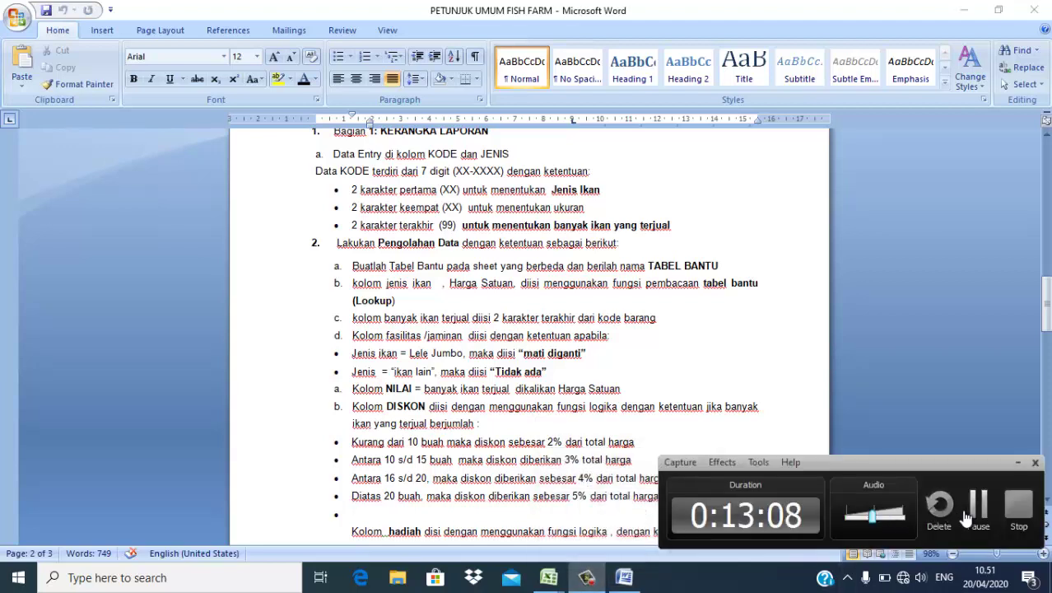
{"action": "left_click", "coordinate": [978, 510]}
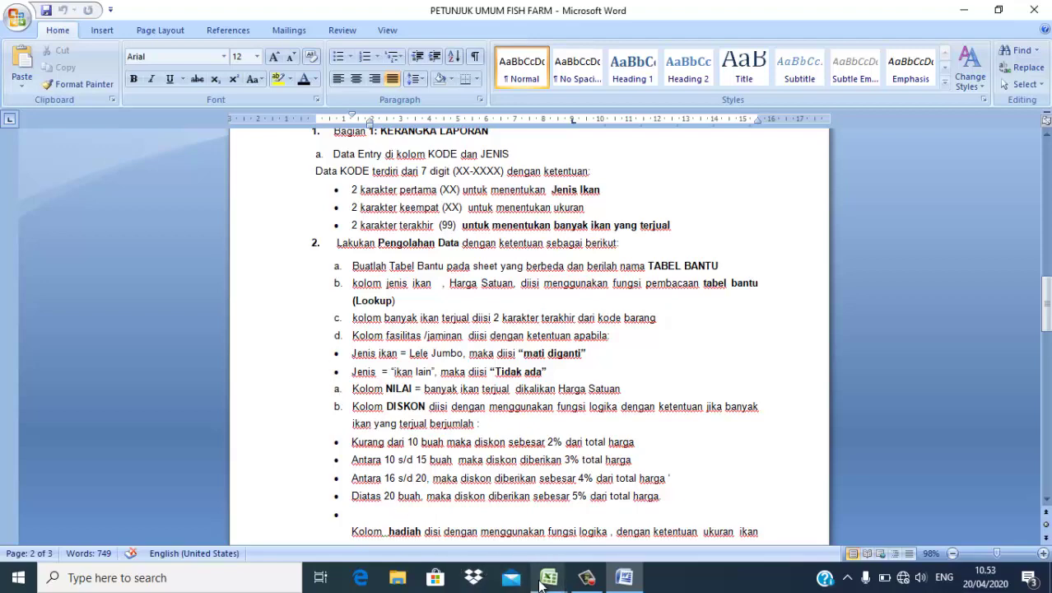
{"action": "mouse_move", "coordinate": [541, 583]}
{"action": "left_click", "coordinate": [586, 506]}
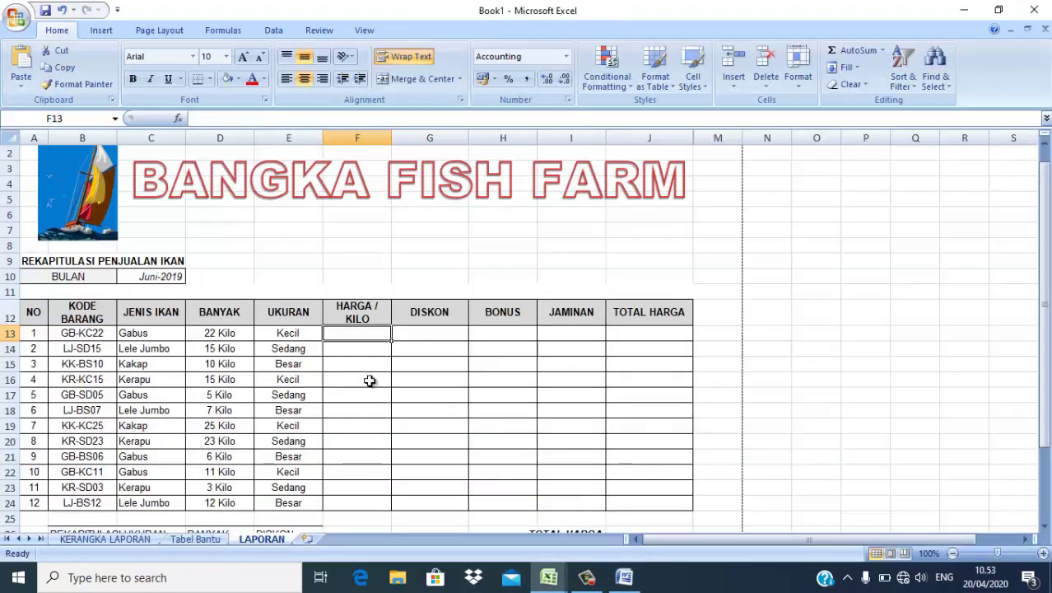
{"action": "left_click", "coordinate": [195, 539]}
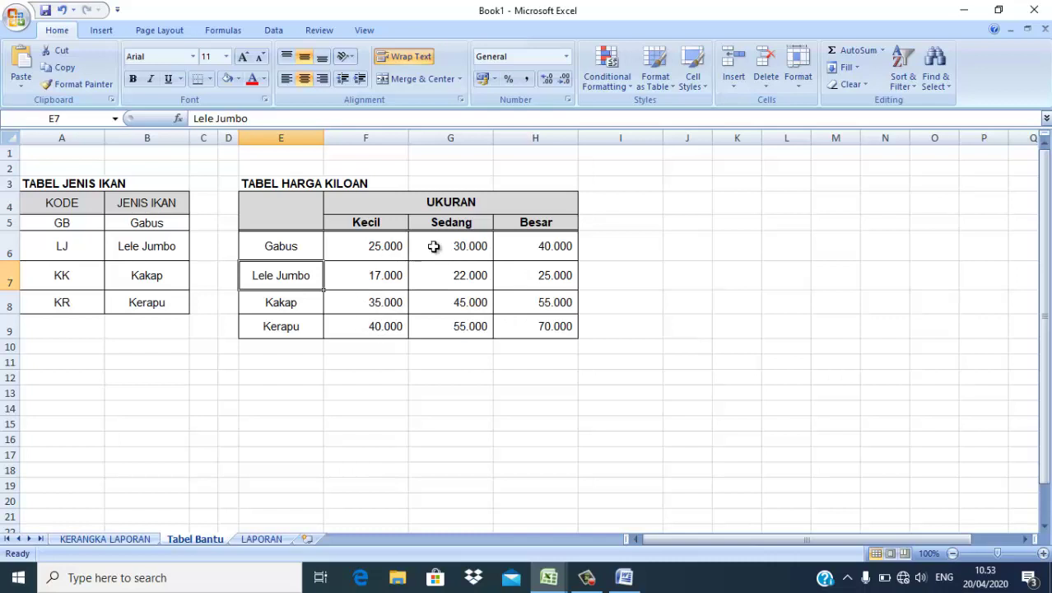
{"action": "left_click", "coordinate": [262, 539]}
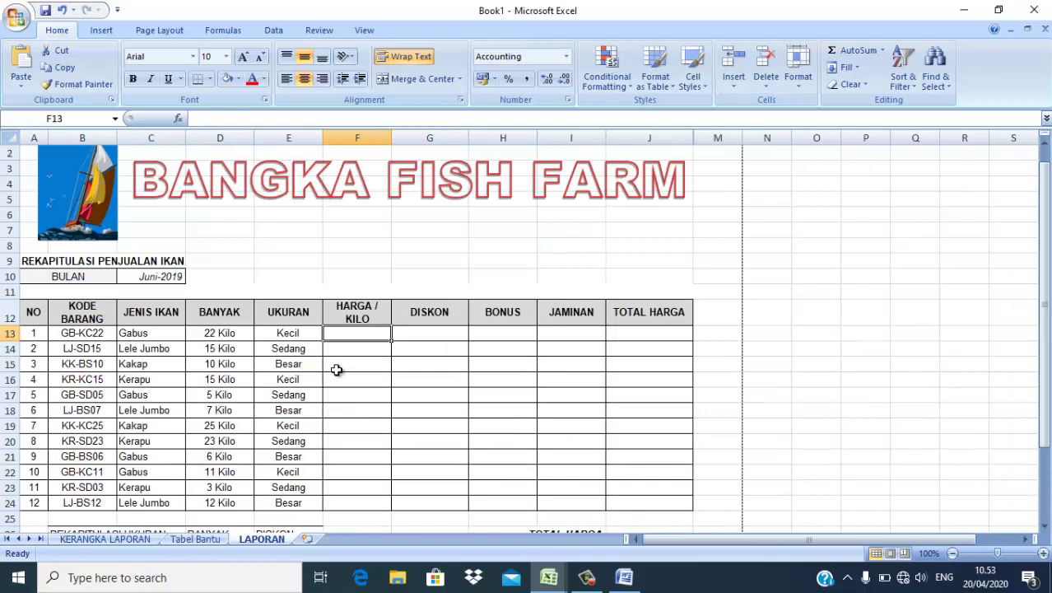
Step: Start a VLOOKUP formula in HARGA / KILO cell F13 with C13 as the lookup value
{"action": "type", "text": "="}
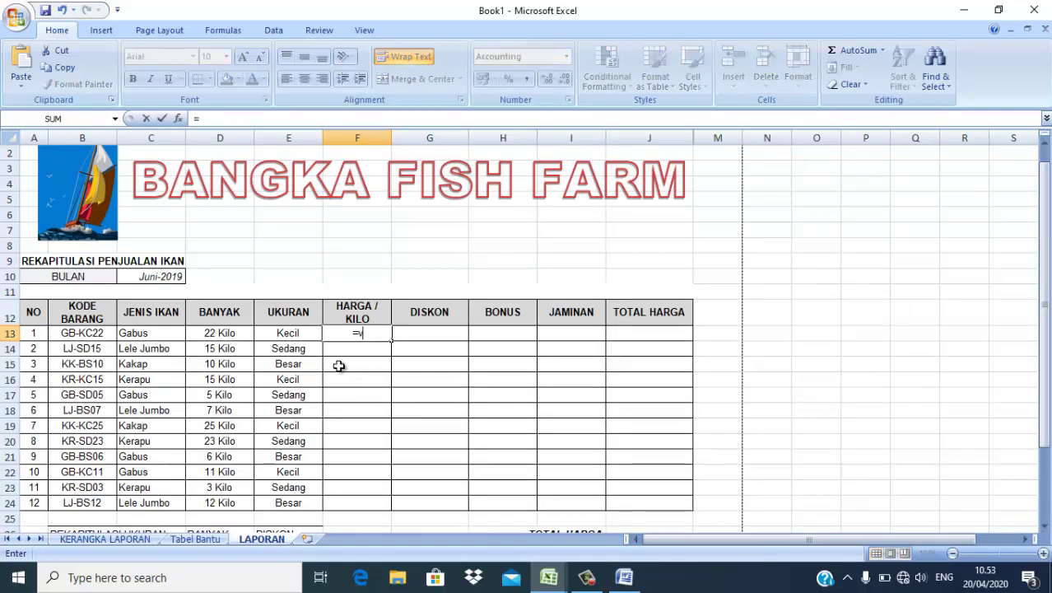
{"action": "type", "text": "v"}
{"action": "left_click", "coordinate": [398, 432]}
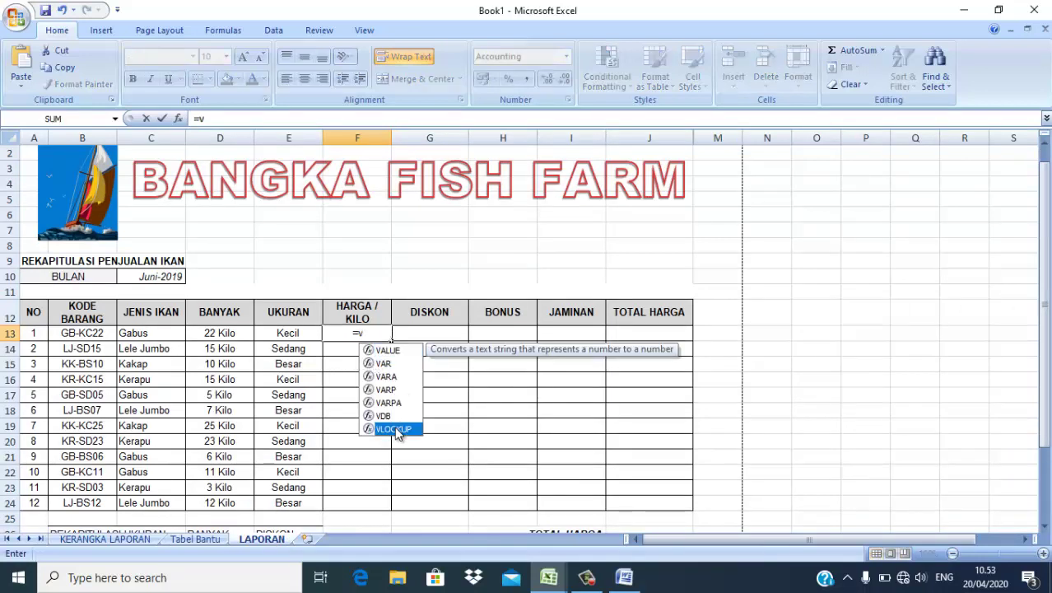
{"action": "double_click", "coordinate": [395, 429]}
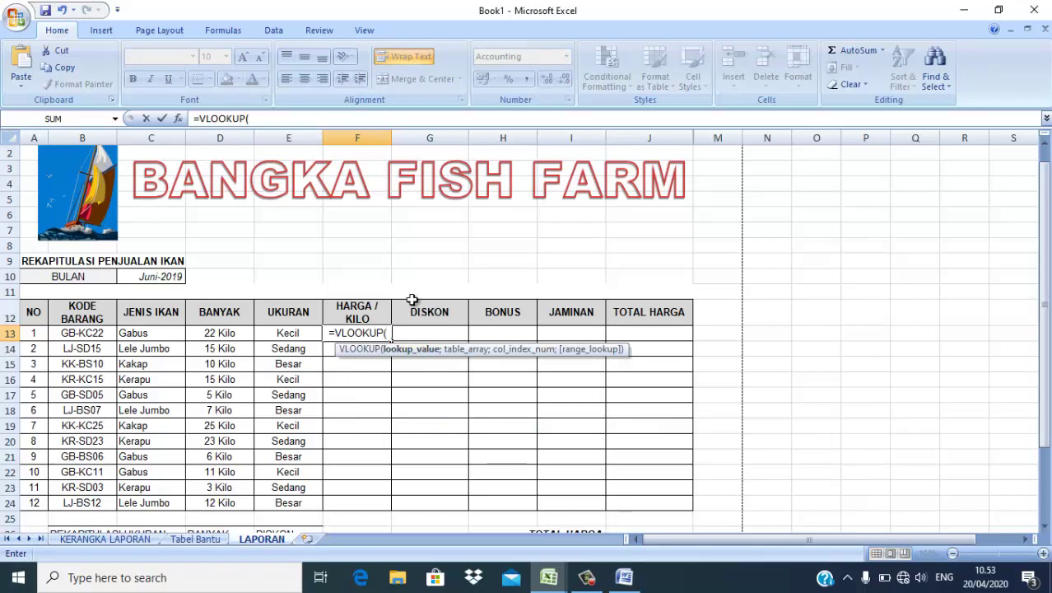
{"action": "left_click", "coordinate": [150, 333]}
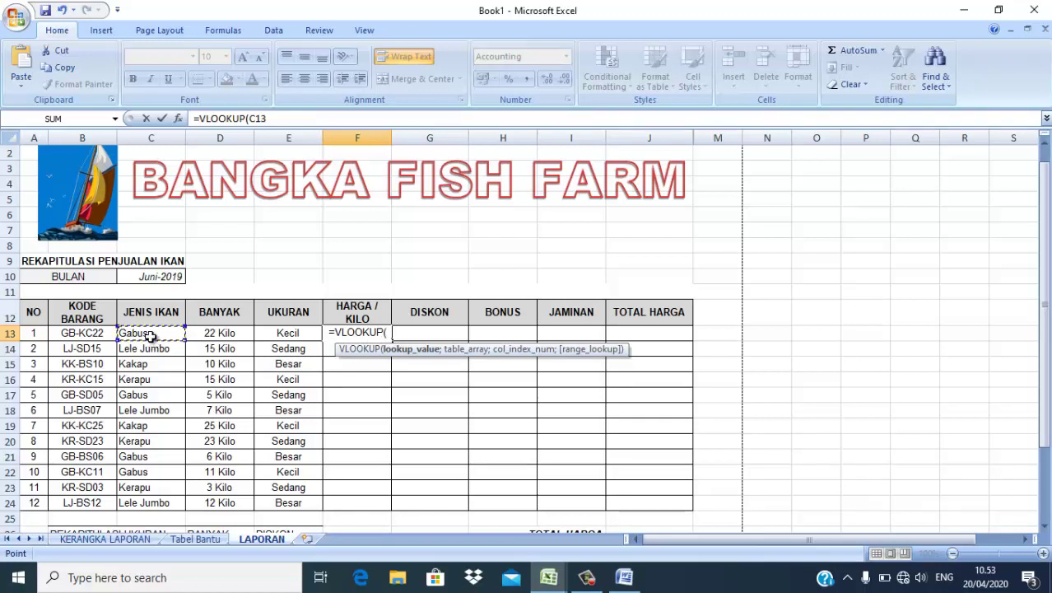
{"action": "type", "text": ";"}
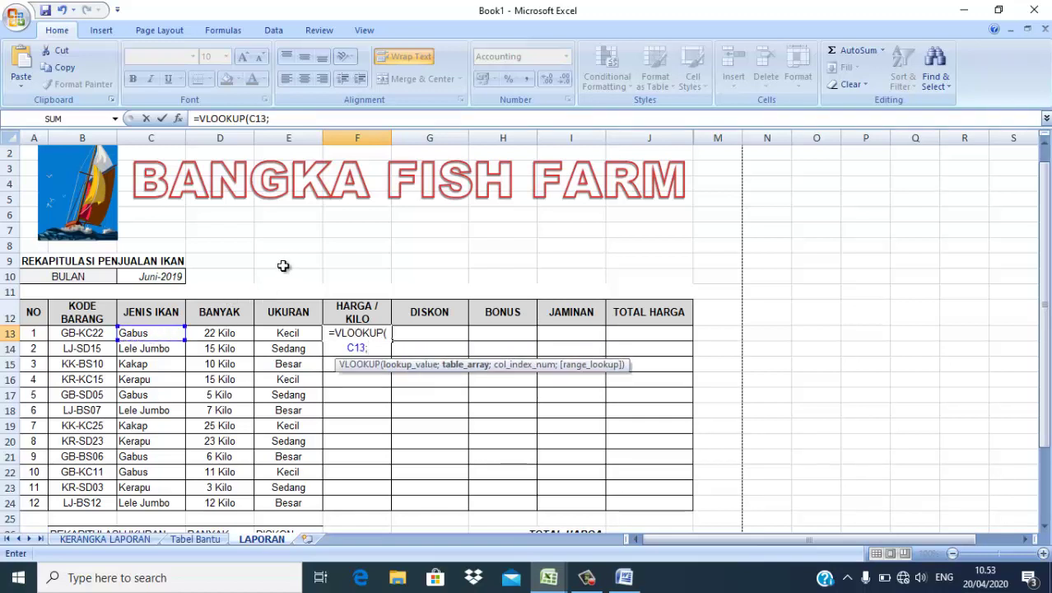
Step: Set the VLOOKUP table array to the whole price table TABEL_HARGA_KILOAN on the Tabel Bantu sheet
{"action": "left_click", "coordinate": [195, 538]}
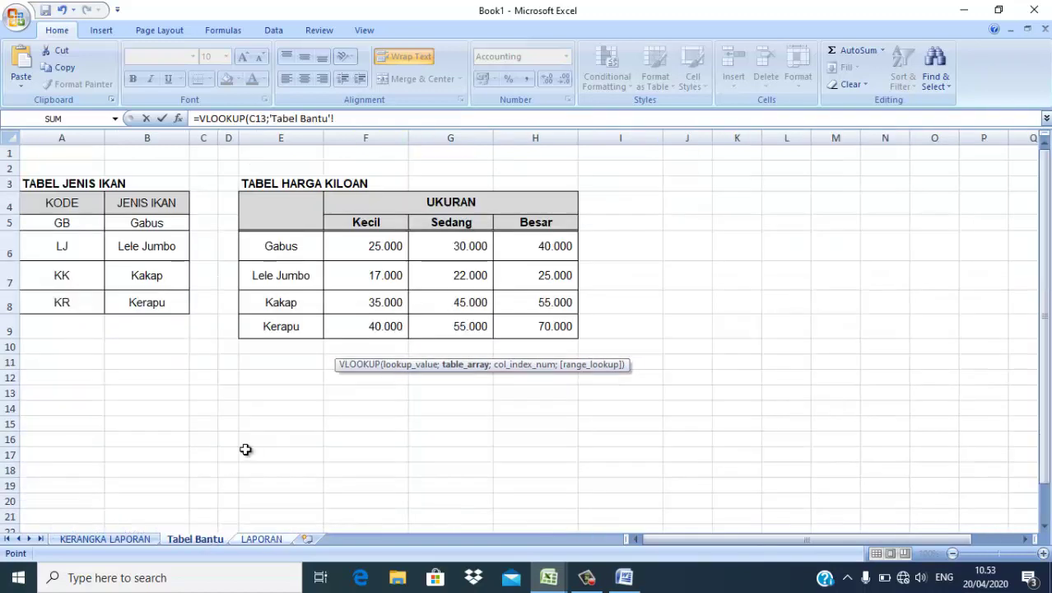
{"action": "left_click", "coordinate": [264, 214]}
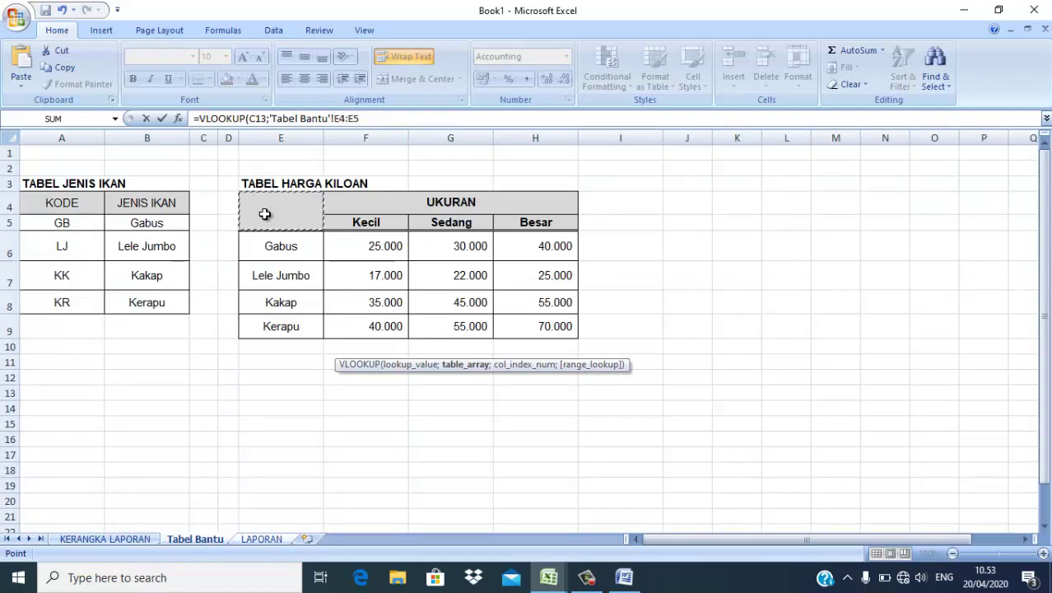
{"action": "left_click_drag", "start_coordinate": [264, 214], "coordinate": [517, 326]}
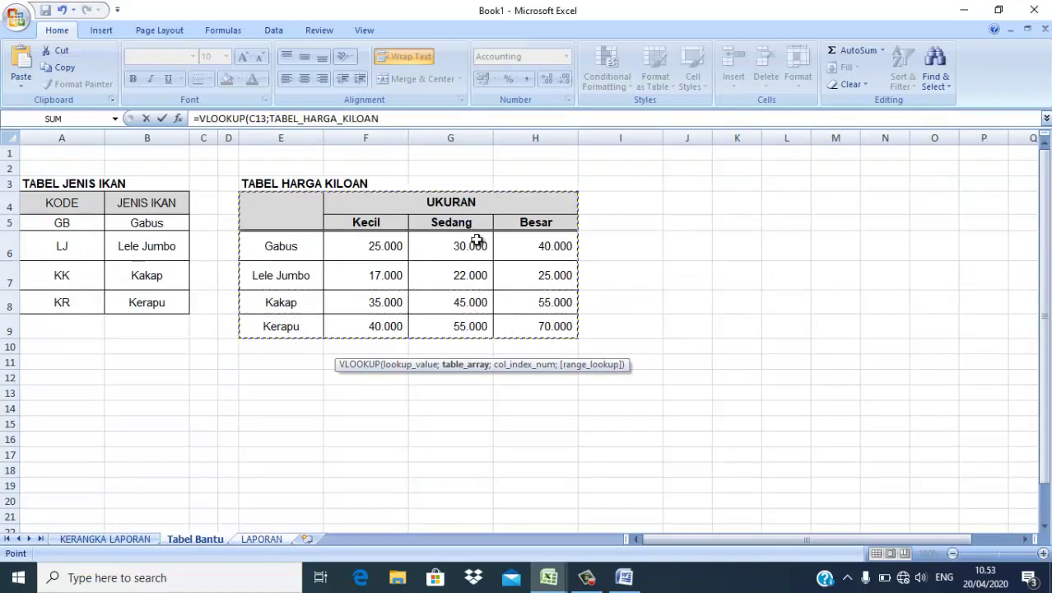
{"action": "left_click", "coordinate": [388, 118]}
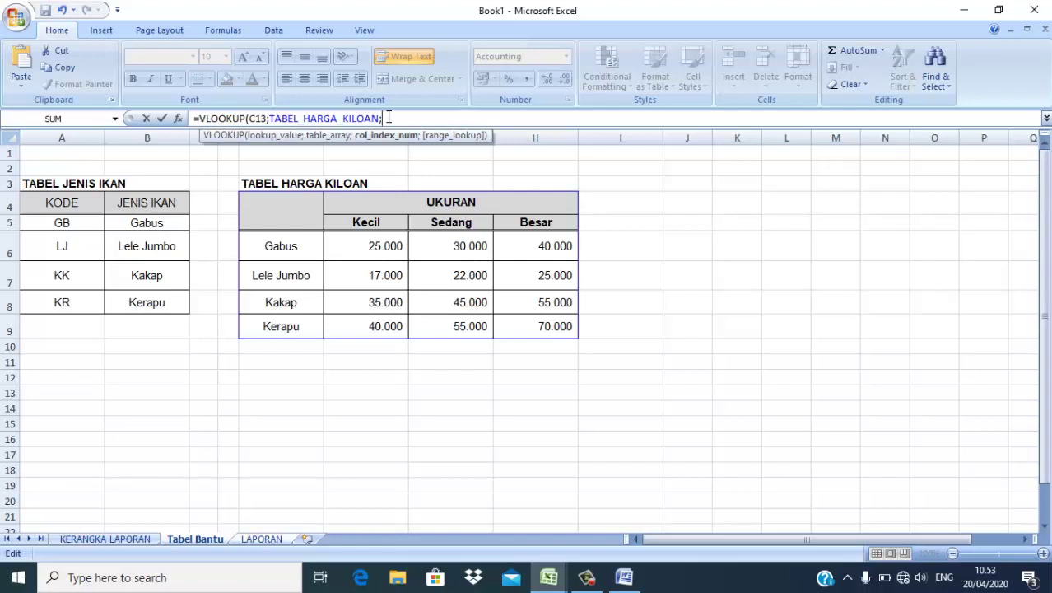
Step: Return to the LAPORAN sheet and delete the inserted ' LAPORAN '! reference from the end of the F13 formula
{"action": "left_click", "coordinate": [261, 538]}
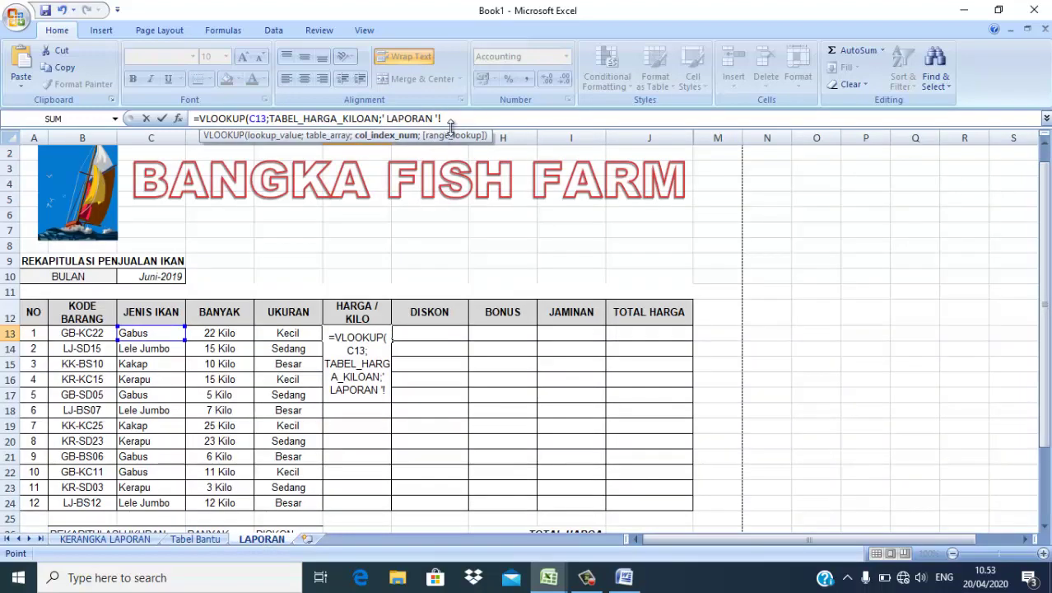
{"action": "key", "text": "BackSpace"}
{"action": "key", "text": "BackSpace"}
{"action": "key", "text": "BackSpace"}
{"action": "key", "text": "BackSpace"}
{"action": "key", "text": "BackSpace"}
{"action": "key", "text": "BackSpace"}
{"action": "key", "text": "BackSpace"}
{"action": "key", "text": "BackSpace"}
{"action": "key", "text": "BackSpace"}
{"action": "key", "text": "BackSpace"}
{"action": "key", "text": "BackSpace"}
{"action": "key", "text": "BackSpace"}
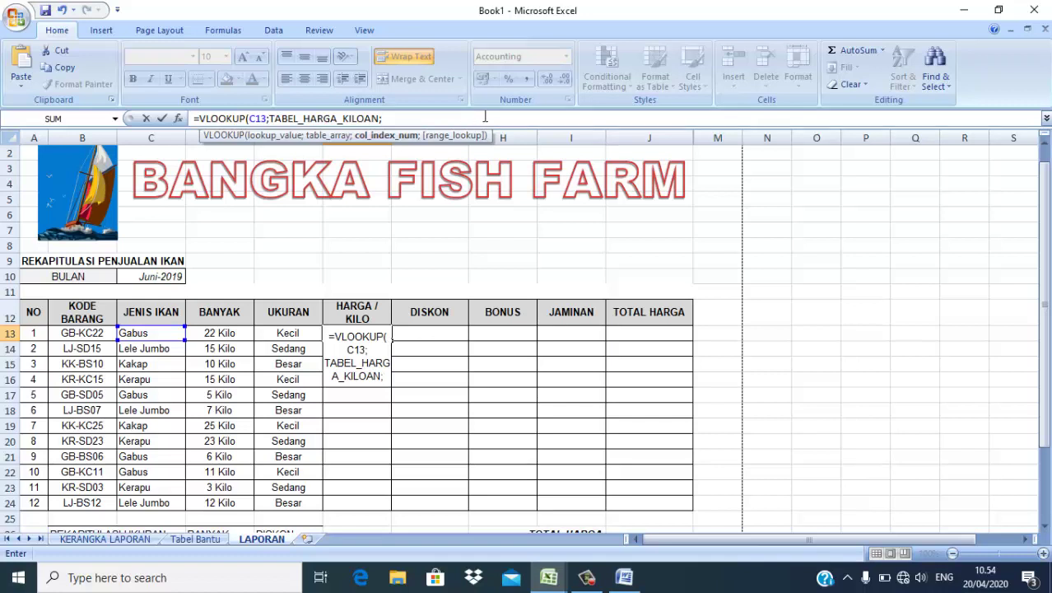
Step: Nest an IF function as the VLOOKUP column index and reference UKURAN cell E13 in its logical test
{"action": "type", "text": "if"}
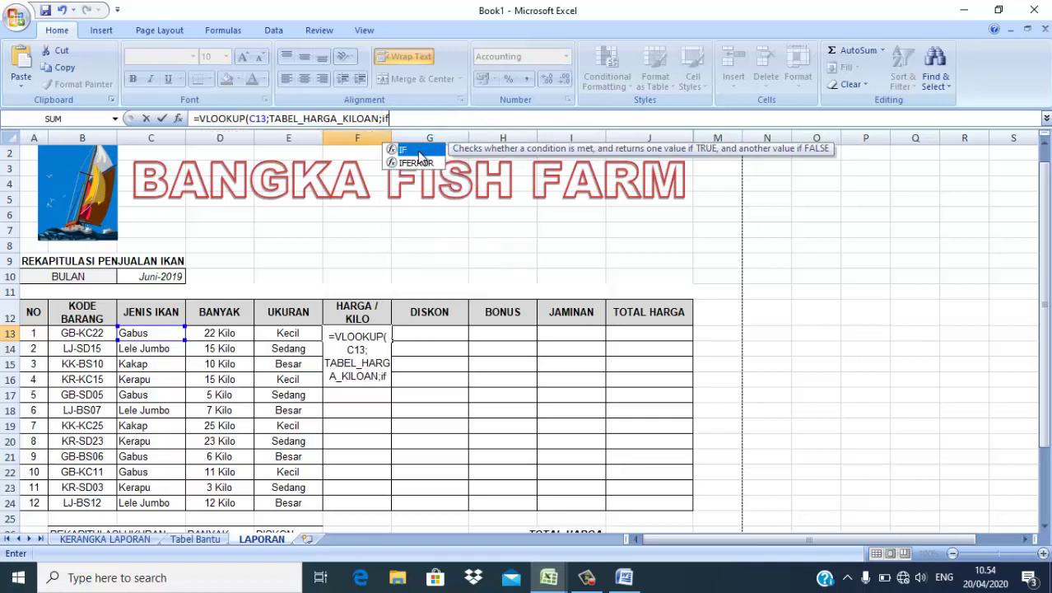
{"action": "double_click", "coordinate": [417, 150]}
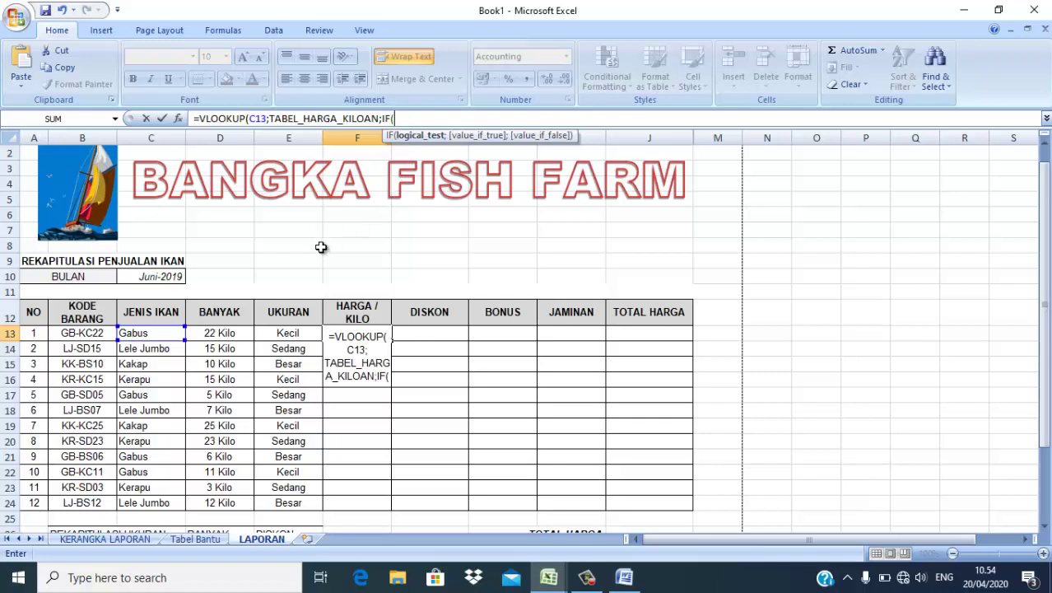
{"action": "left_click", "coordinate": [285, 333]}
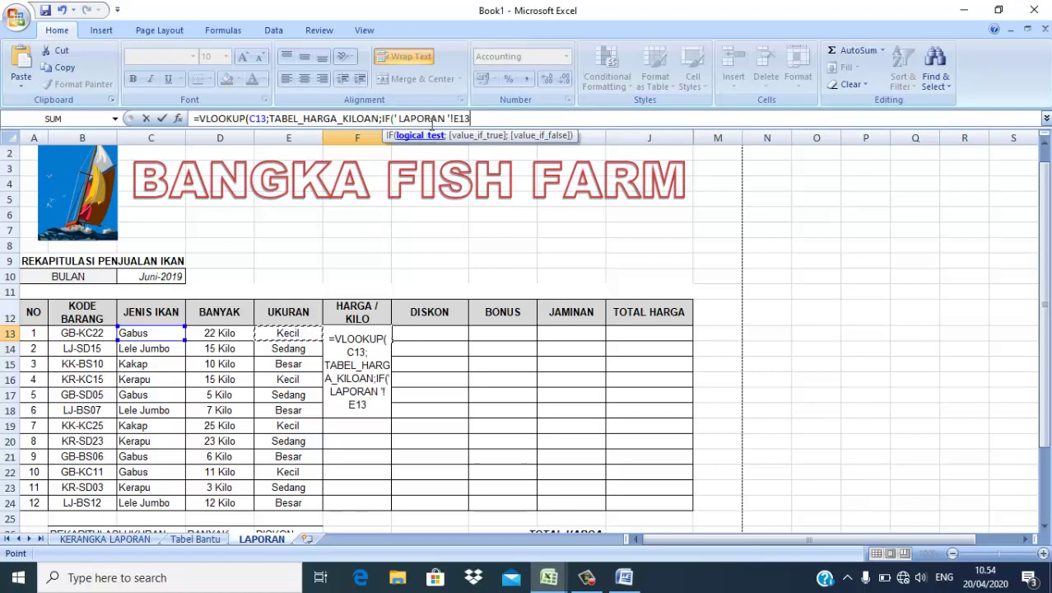
Step: Delete the ' LAPORAN '! prefix before E13 in the F13 formula and complete the IF's logical test as E13="Kecil"
{"action": "left_click", "coordinate": [455, 118]}
{"action": "key", "text": "BackSpace"}
{"action": "key", "text": "BackSpace"}
{"action": "key", "text": "BackSpace"}
{"action": "key", "text": "BackSpace"}
{"action": "key", "text": "BackSpace"}
{"action": "key", "text": "BackSpace"}
{"action": "key", "text": "BackSpace"}
{"action": "key", "text": "BackSpace"}
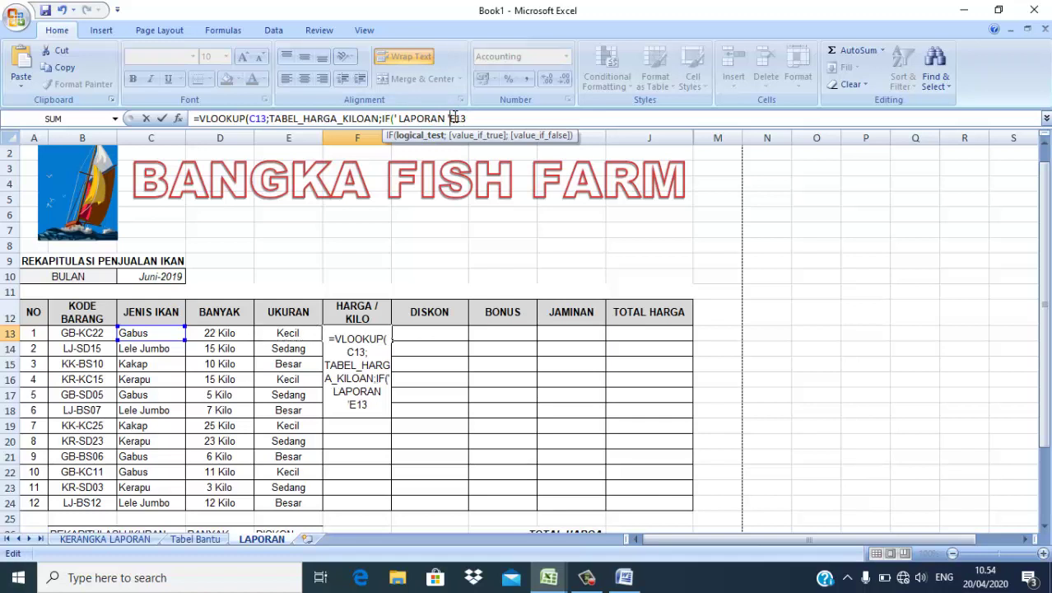
{"action": "key", "text": "BackSpace"}
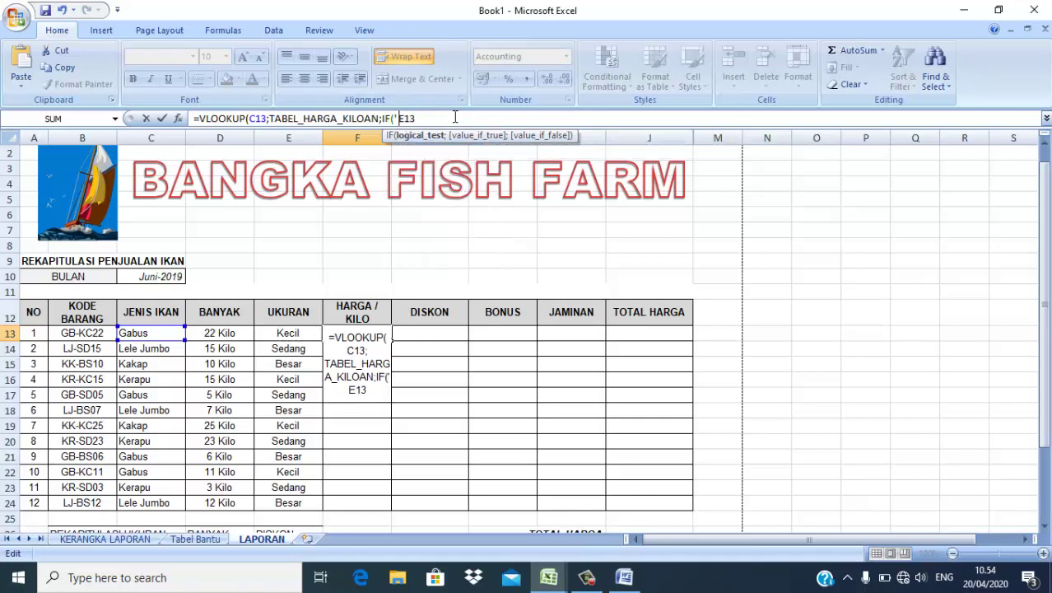
{"action": "key", "text": "BackSpace"}
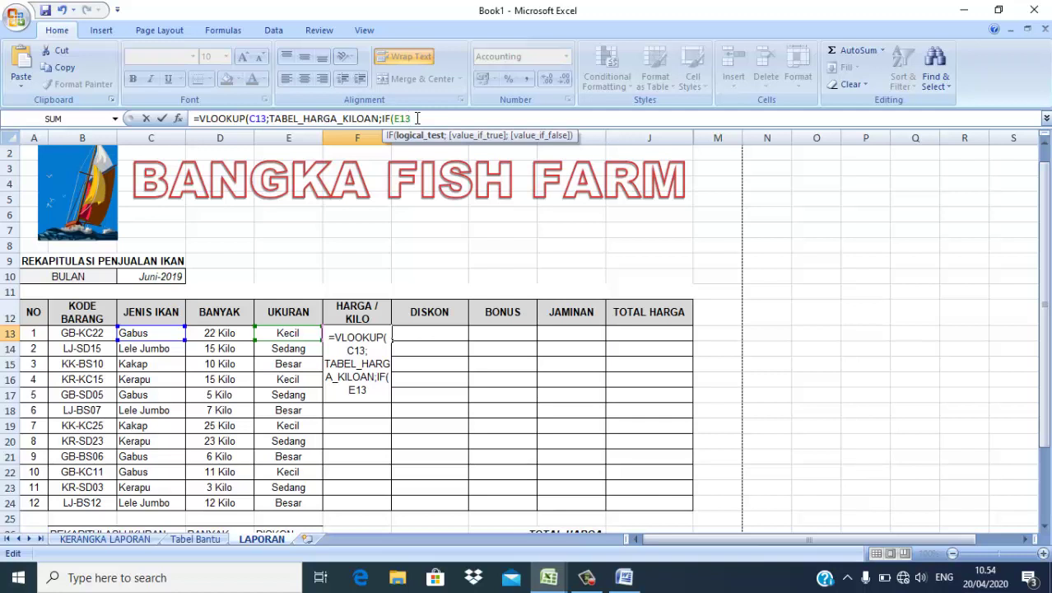
{"action": "type", "text": "=\"Kecil"}
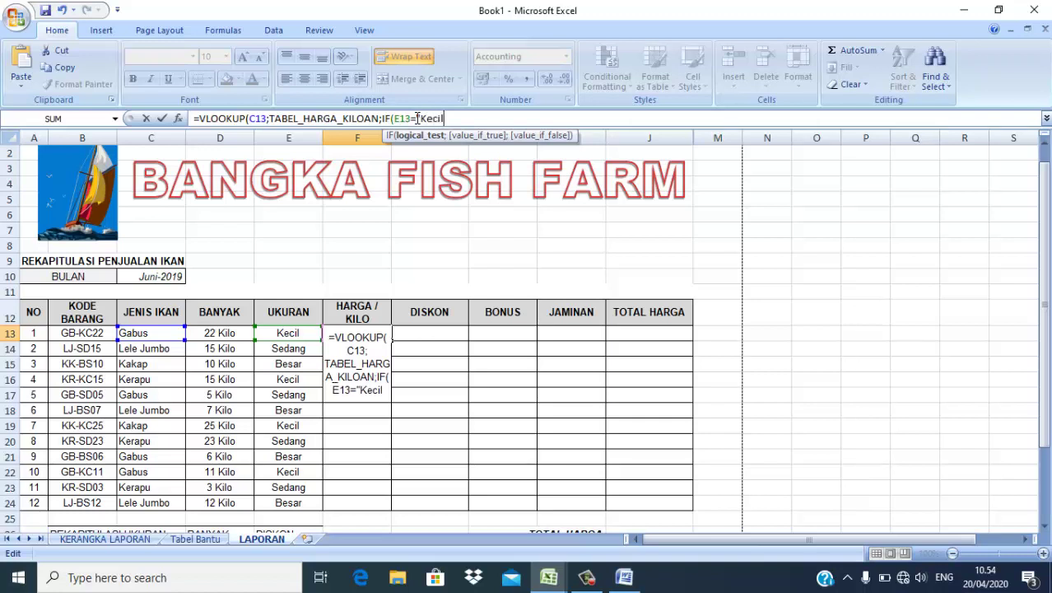
{"action": "type", "text": "\";"}
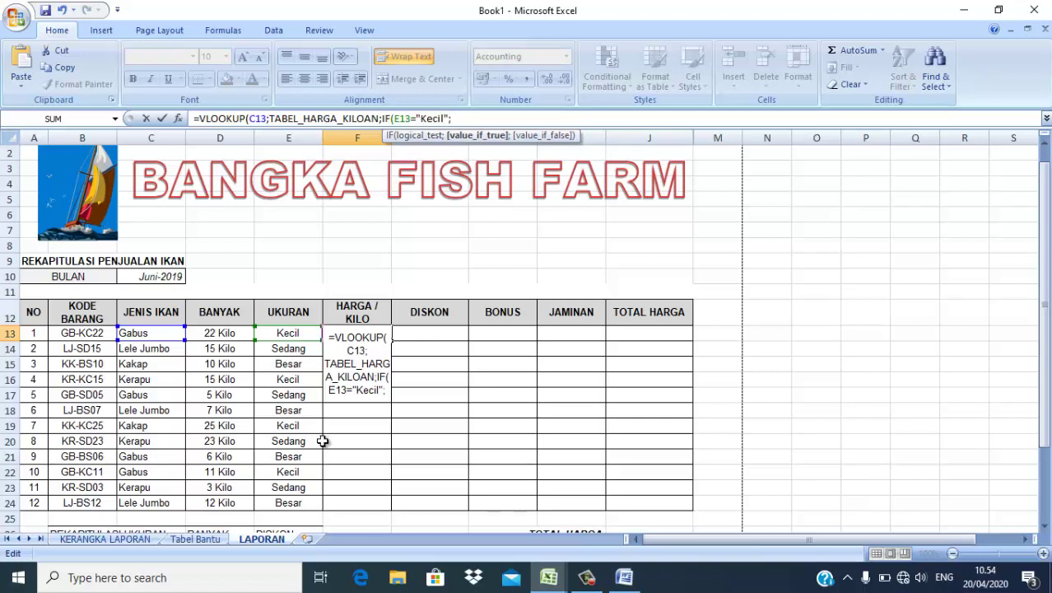
Step: Check the Kecil column in TABEL HARGA KILOAN on Tabel Bantu, then return to LAPORAN and delete the inserted sheet reference
{"action": "left_click", "coordinate": [195, 538]}
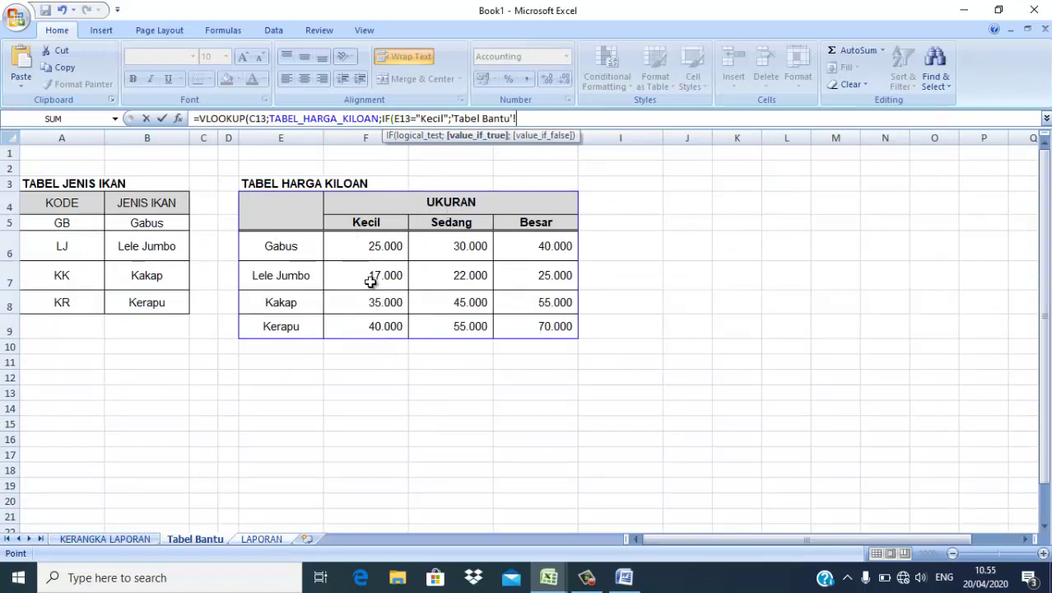
{"action": "left_click", "coordinate": [264, 539]}
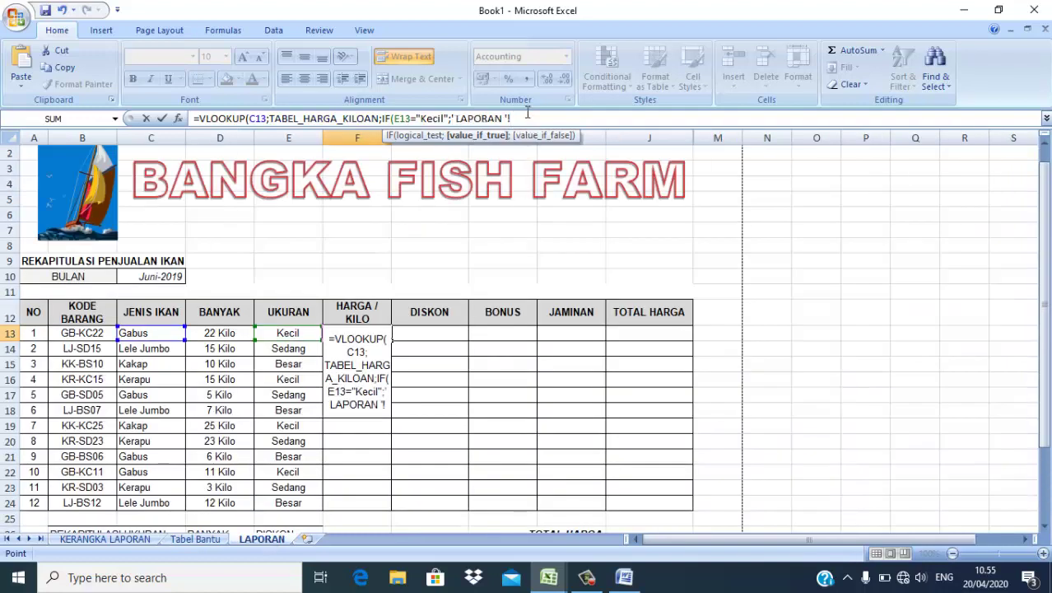
{"action": "key", "text": "BackSpace"}
{"action": "key", "text": "BackSpace"}
{"action": "key", "text": "BackSpace"}
{"action": "key", "text": "BackSpace"}
{"action": "key", "text": "BackSpace"}
{"action": "key", "text": "BackSpace"}
{"action": "key", "text": "BackSpace"}
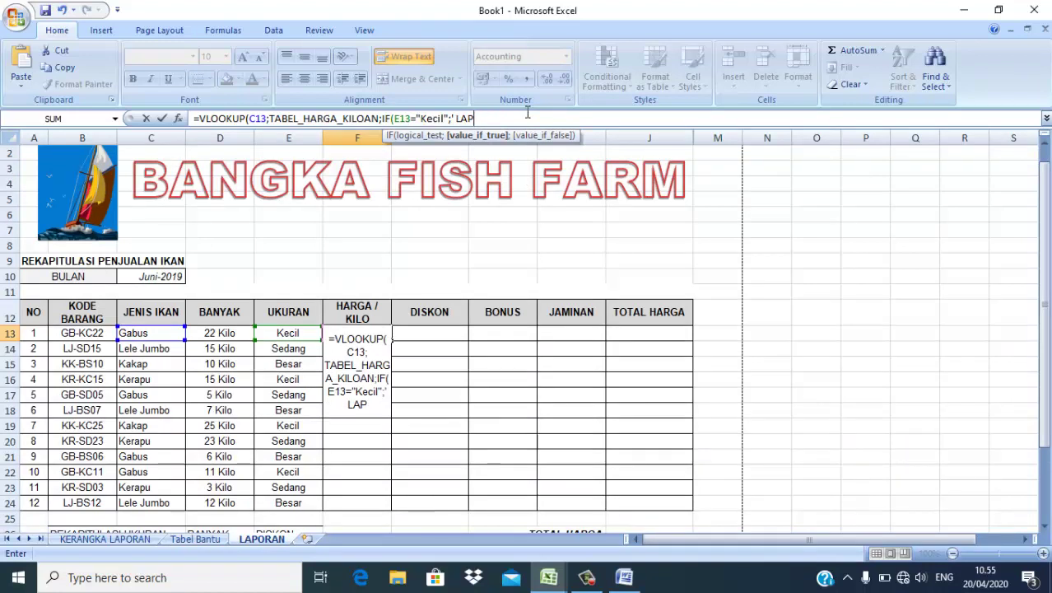
{"action": "key", "text": "BackSpace"}
{"action": "key", "text": "BackSpace"}
{"action": "key", "text": "BackSpace"}
{"action": "key", "text": "BackSpace"}
{"action": "key", "text": "BackSpace"}
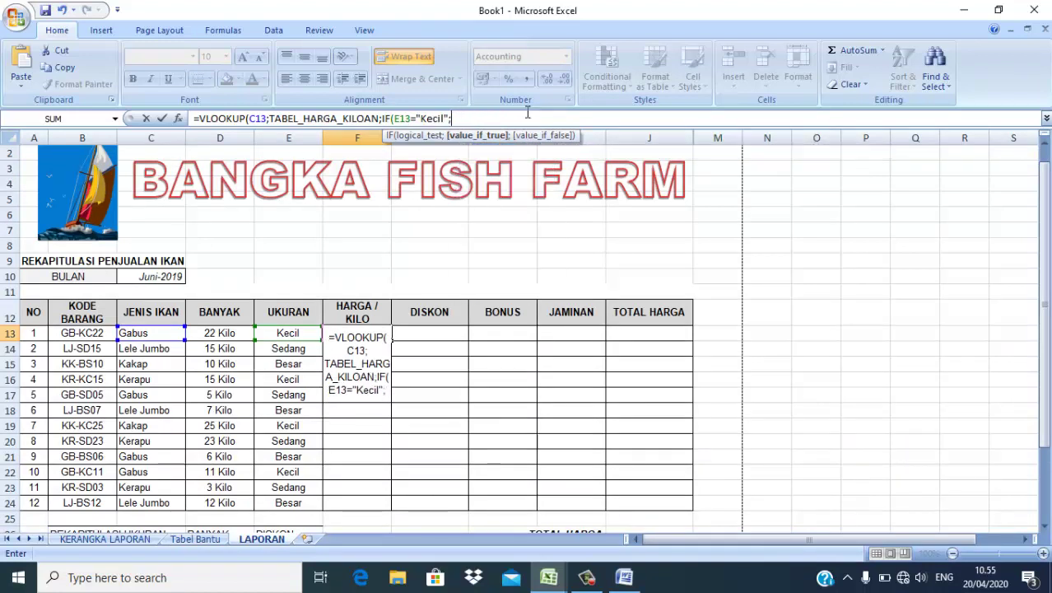
Step: Set the IF's true value to 2 and append a copy of IF(E13="Kecil";2; as its false argument
{"action": "type", "text": "2;"}
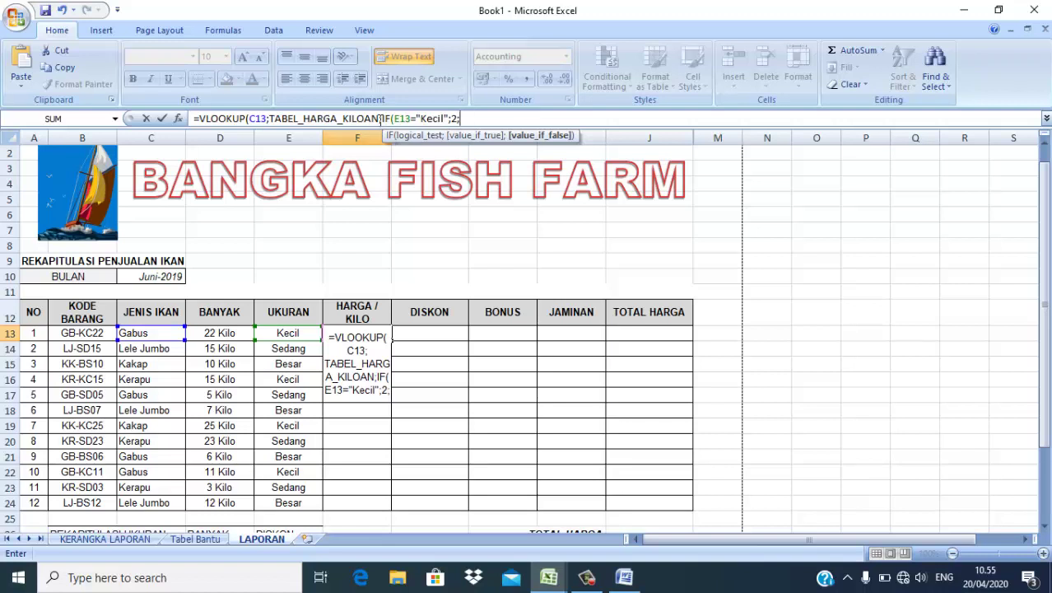
{"action": "left_click", "coordinate": [384, 118]}
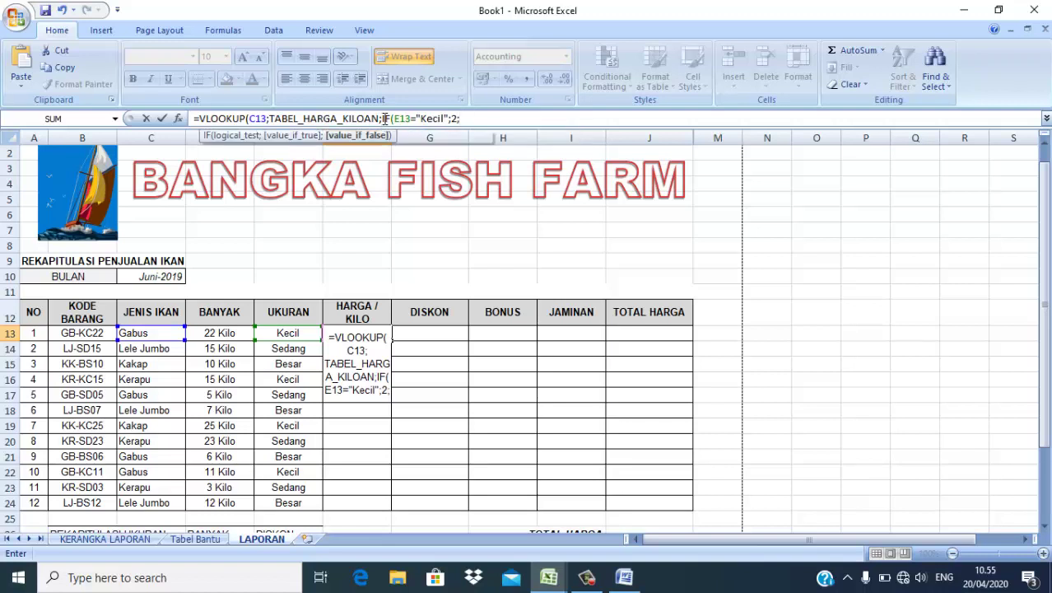
{"action": "left_click_drag", "start_coordinate": [384, 118], "coordinate": [463, 121]}
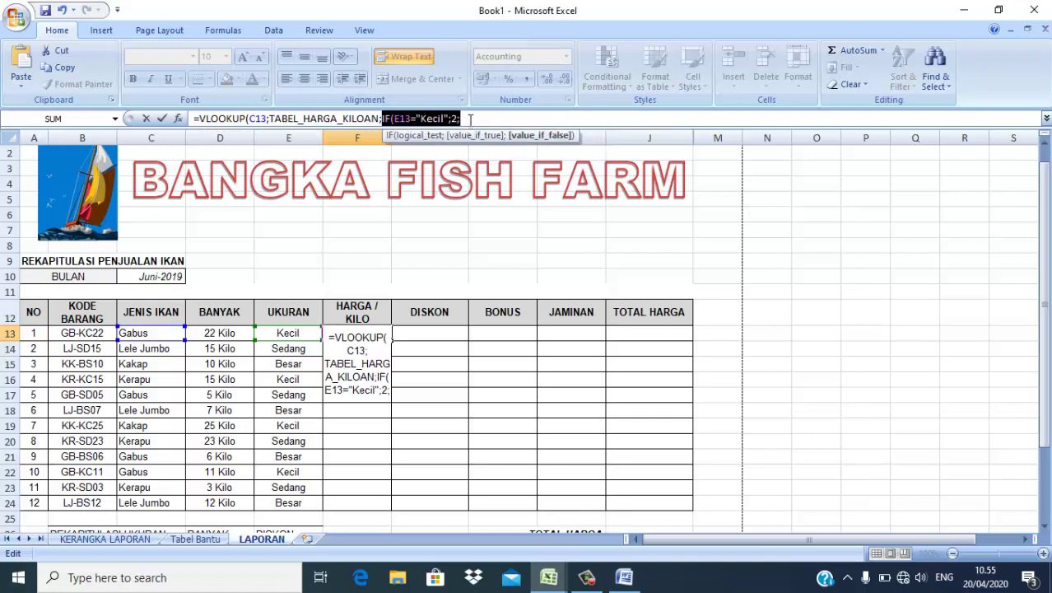
{"action": "left_click", "coordinate": [471, 118]}
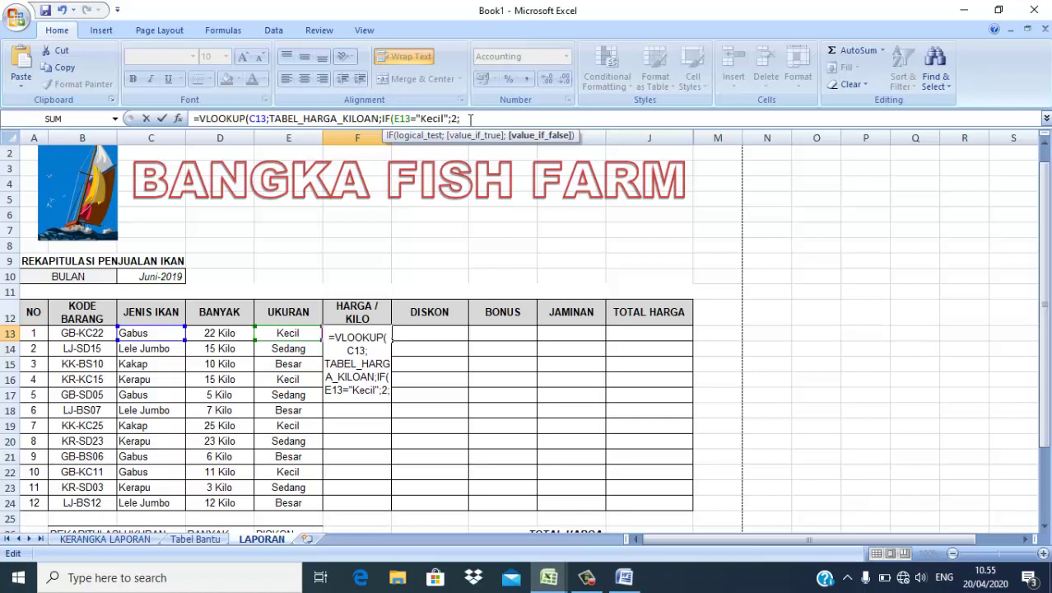
{"action": "key", "text": "ctrl+v"}
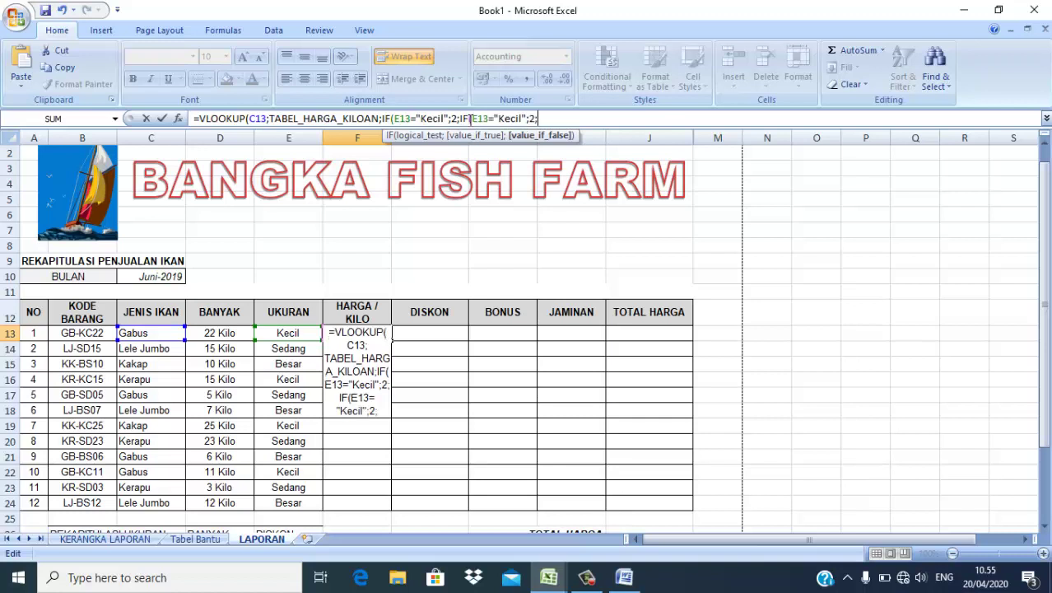
Step: Change the copied IF in the F13 formula to test for "Sedang" and return 3
{"action": "left_click", "coordinate": [524, 119]}
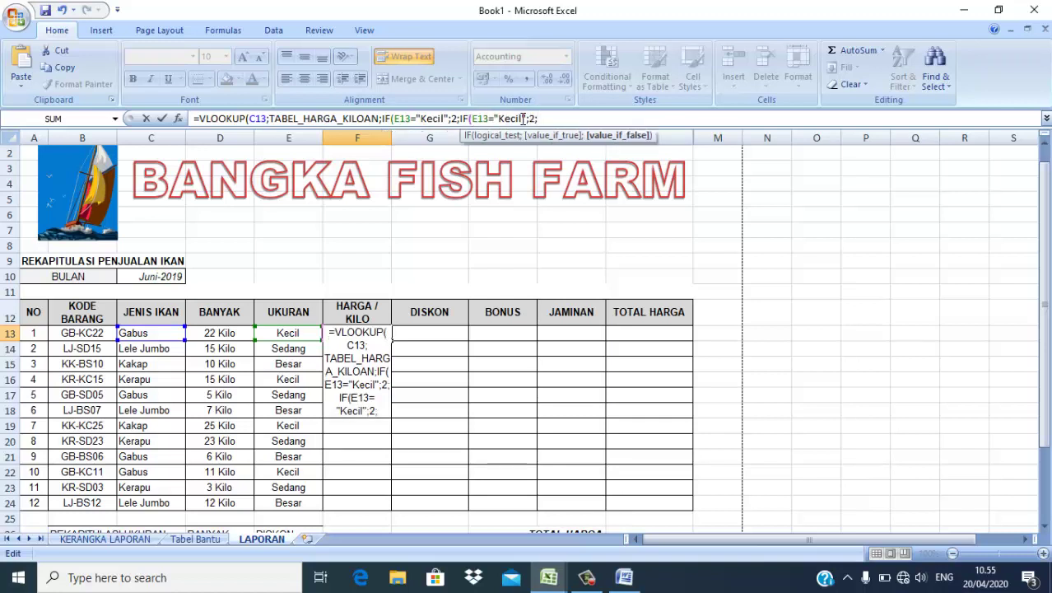
{"action": "key", "text": "BackSpace"}
{"action": "key", "text": "BackSpace"}
{"action": "key", "text": "BackSpace"}
{"action": "key", "text": "BackSpace"}
{"action": "key", "text": "BackSpace"}
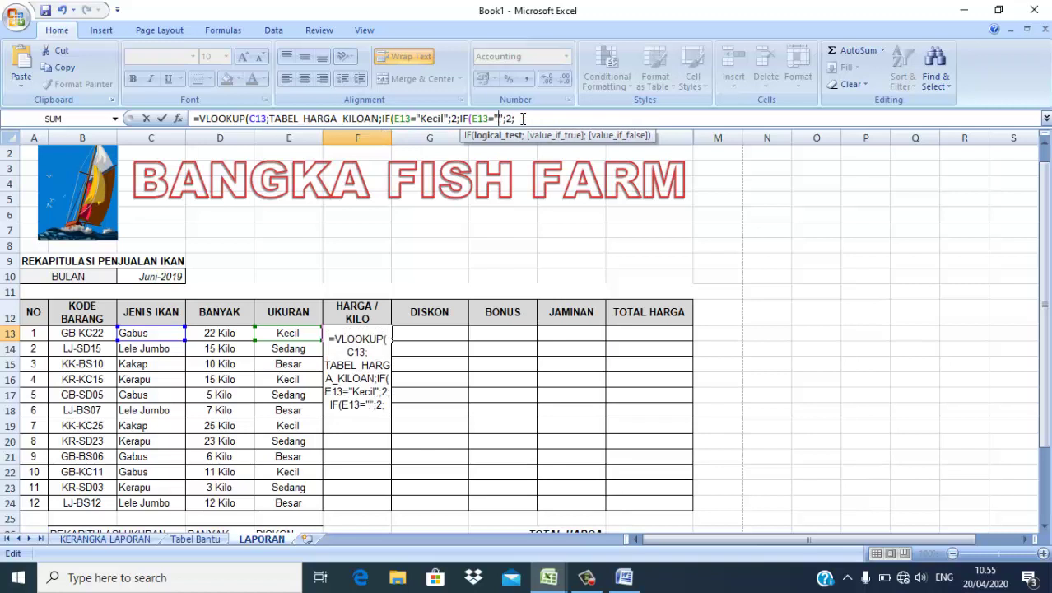
{"action": "type", "text": "S"}
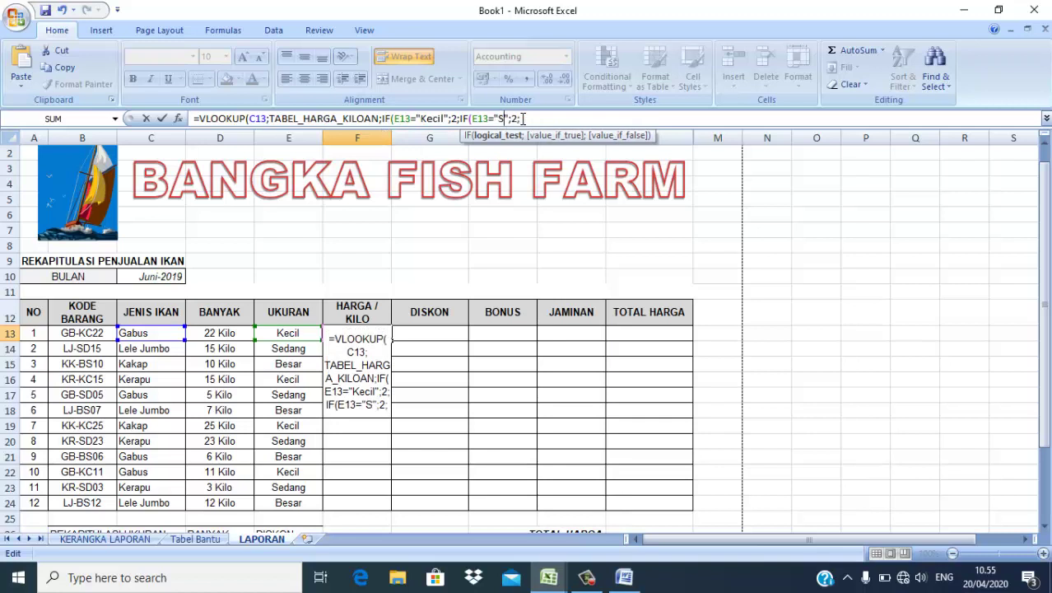
{"action": "type", "text": "edang"}
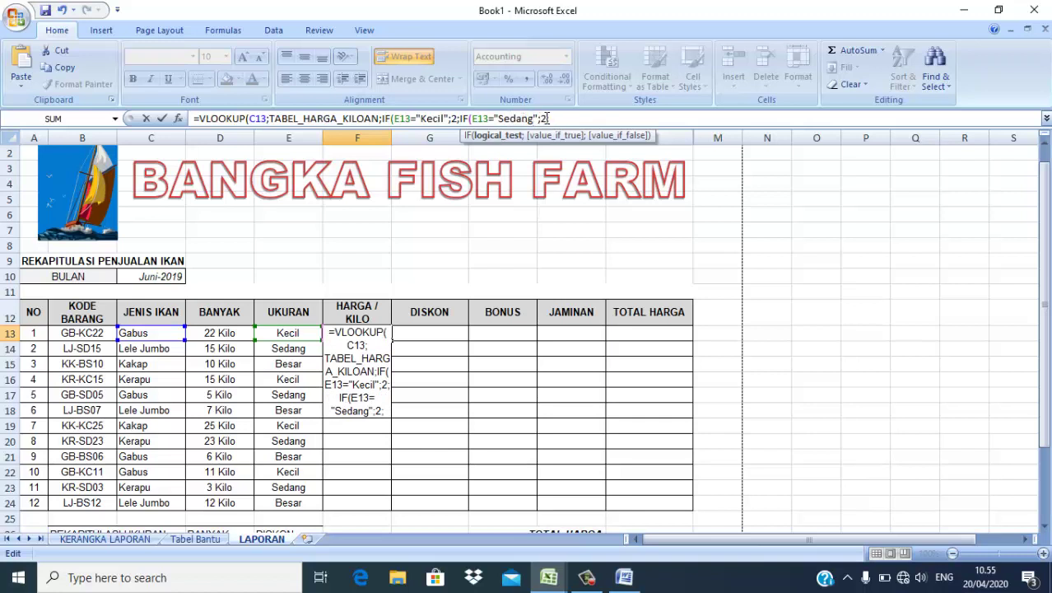
{"action": "left_click", "coordinate": [547, 118]}
{"action": "key", "text": "BackSpace"}
{"action": "type", "text": "3"}
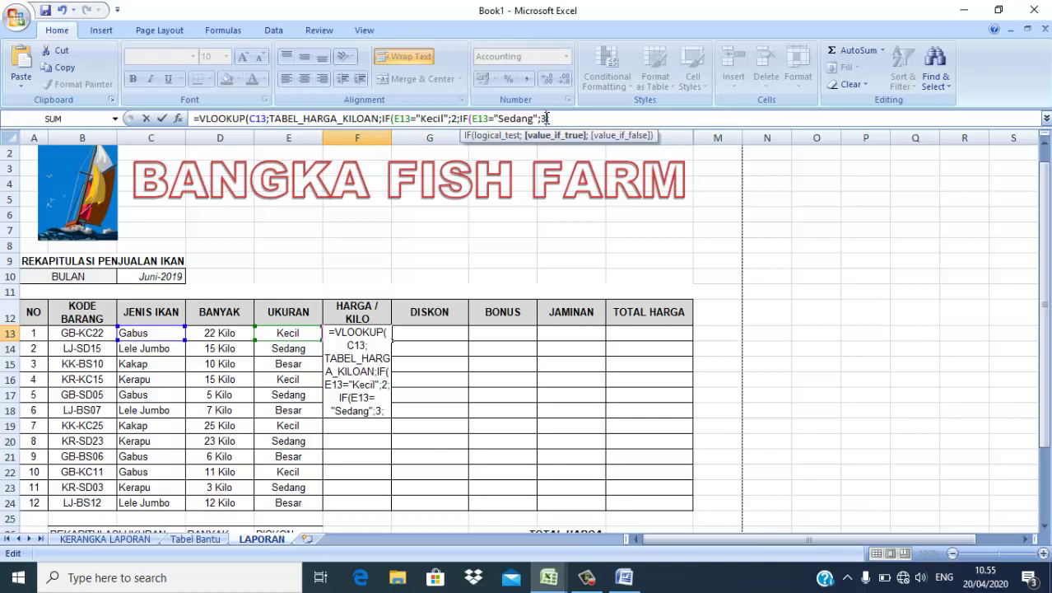
{"action": "type", "text": ";"}
{"action": "left_click", "coordinate": [567, 124]}
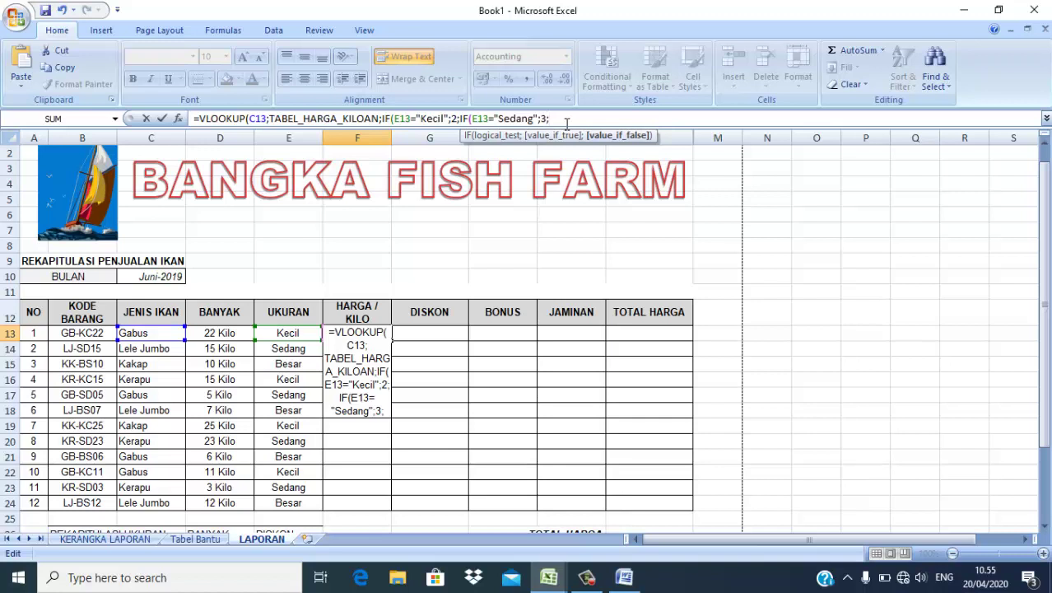
Step: Finish the F13 formula with 4 as the last IF value, close both IFs, set range lookup to 0 and enter it
{"action": "type", "text": "4))"}
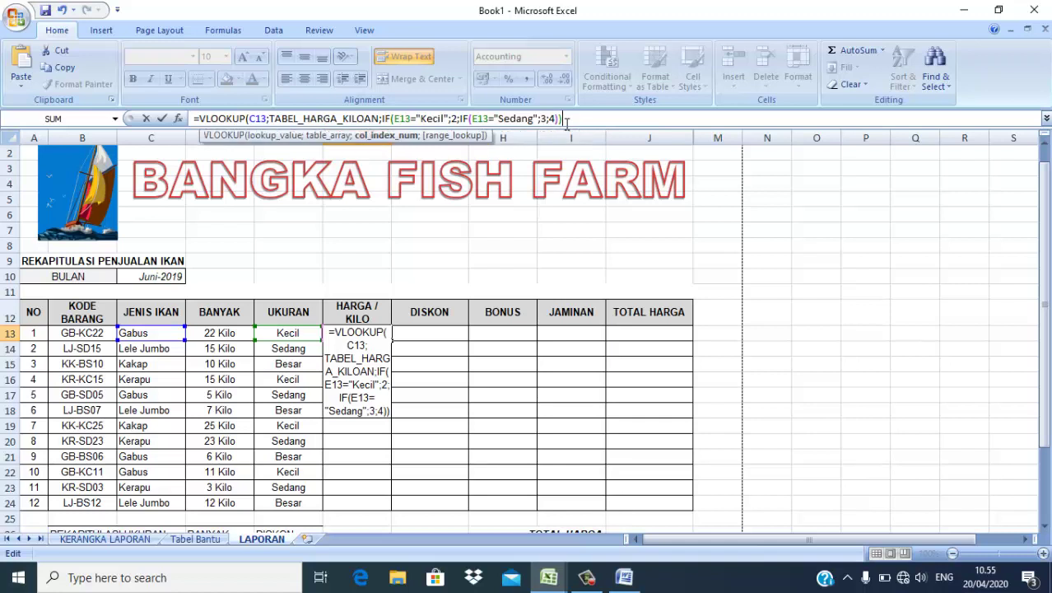
{"action": "type", "text": ";"}
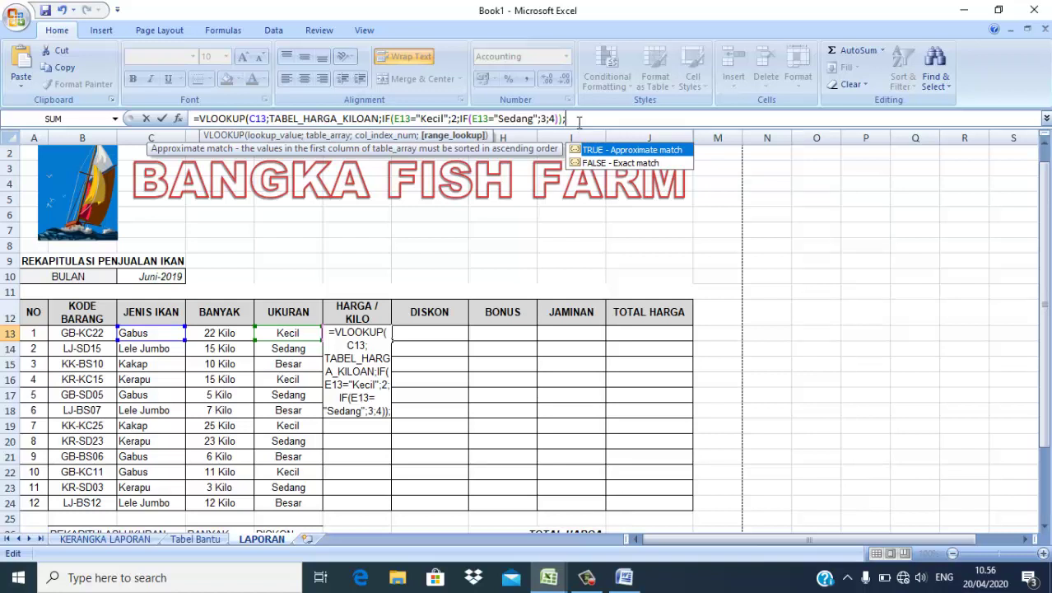
{"action": "type", "text": "0)"}
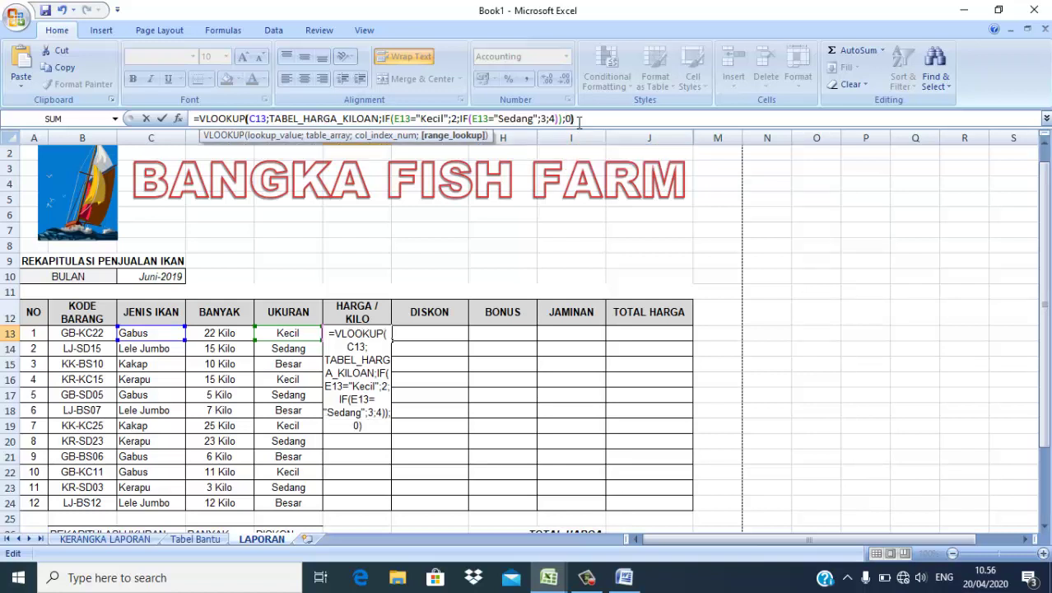
{"action": "type", "text": ")"}
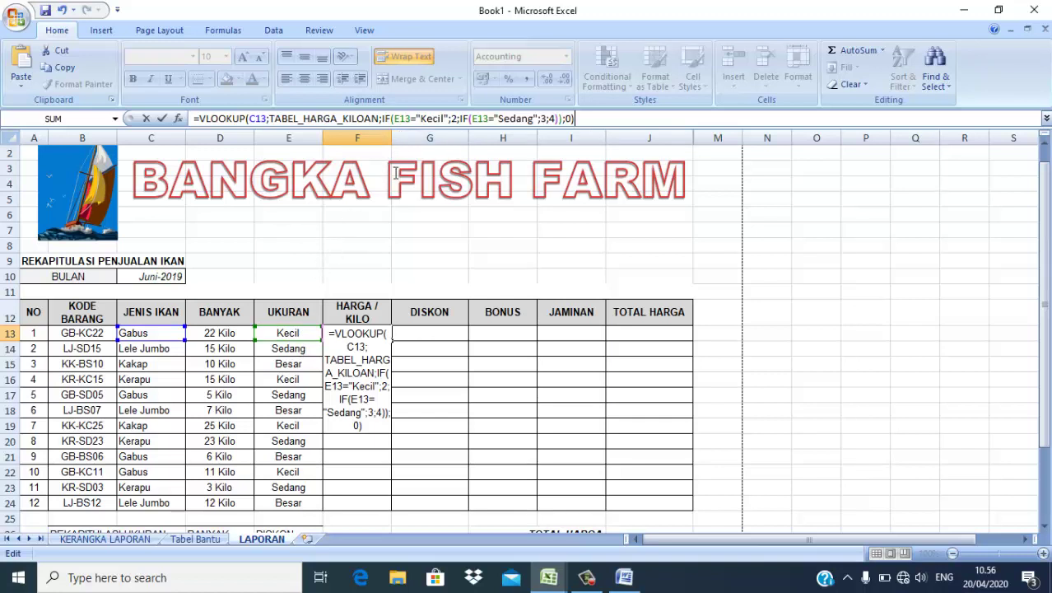
{"action": "left_click", "coordinate": [474, 121]}
{"action": "key", "text": "Return"}
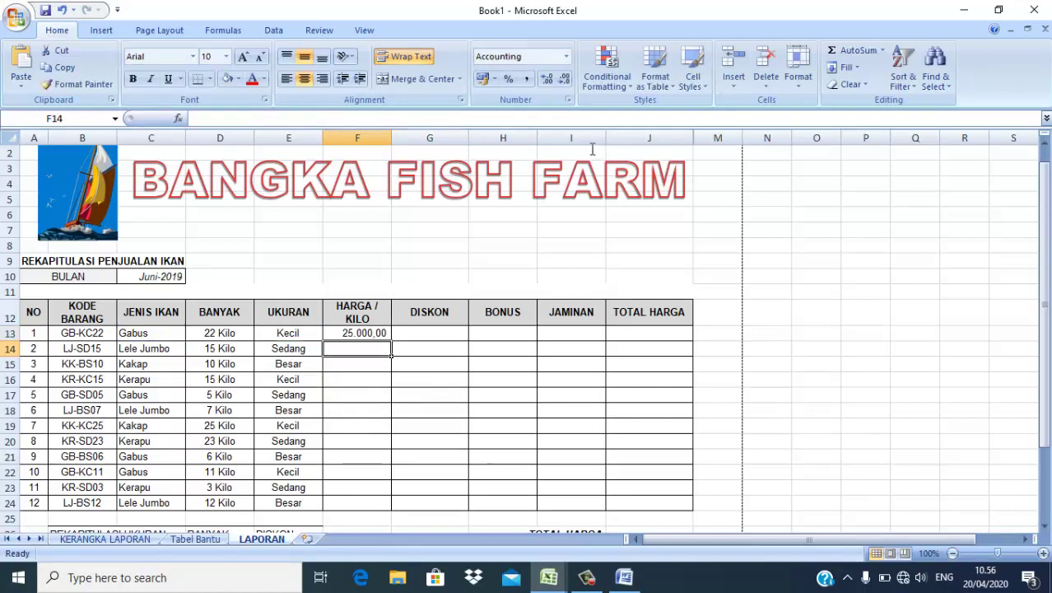
Step: Remove the decimals from HARGA / KILO cell F13 and fill its formula down to F24
{"action": "left_click", "coordinate": [363, 332]}
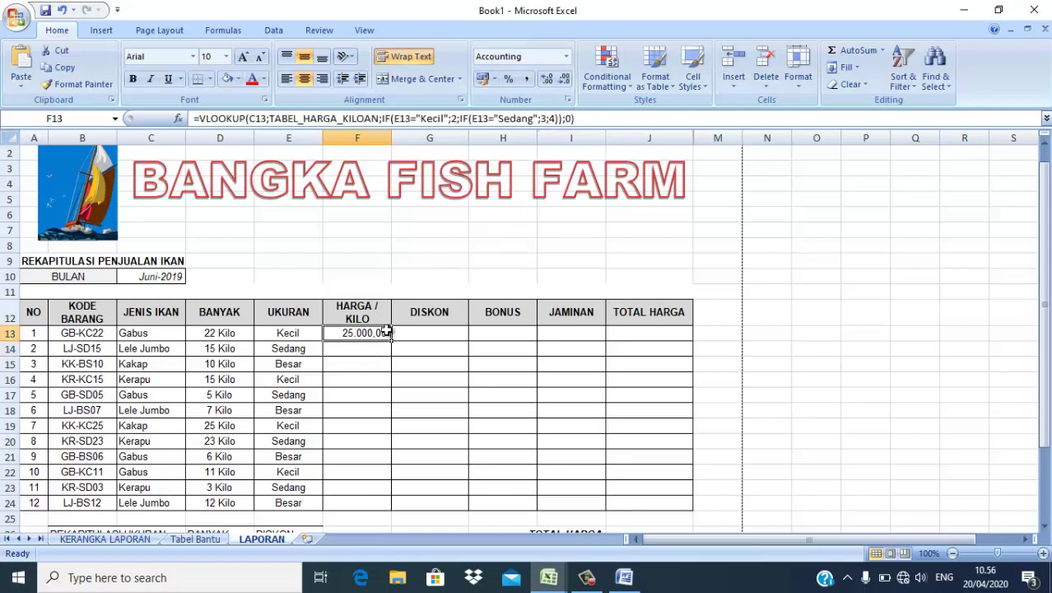
{"action": "left_click", "coordinate": [565, 82]}
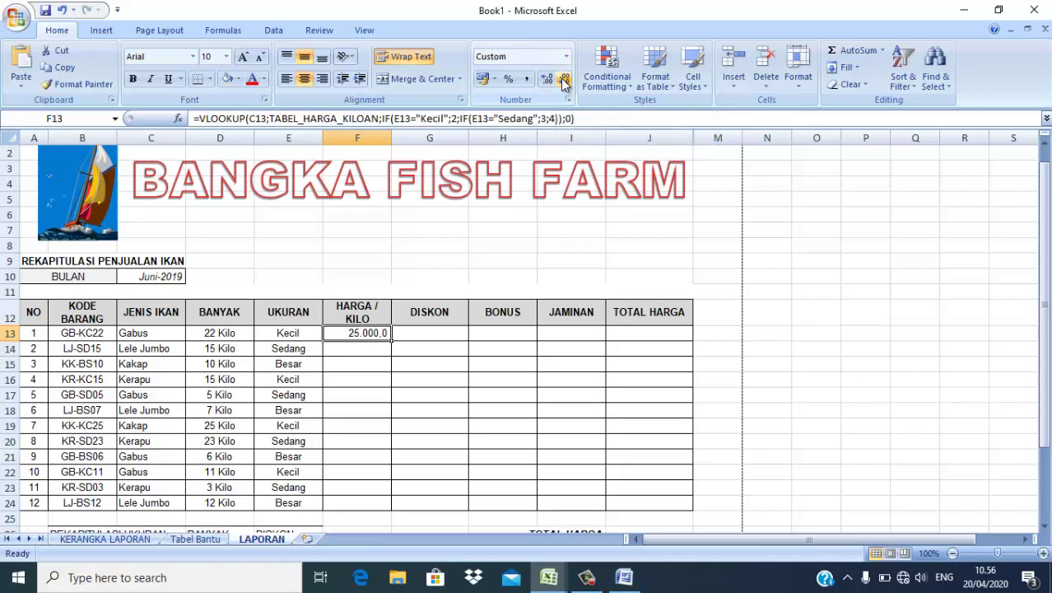
{"action": "left_click", "coordinate": [565, 83]}
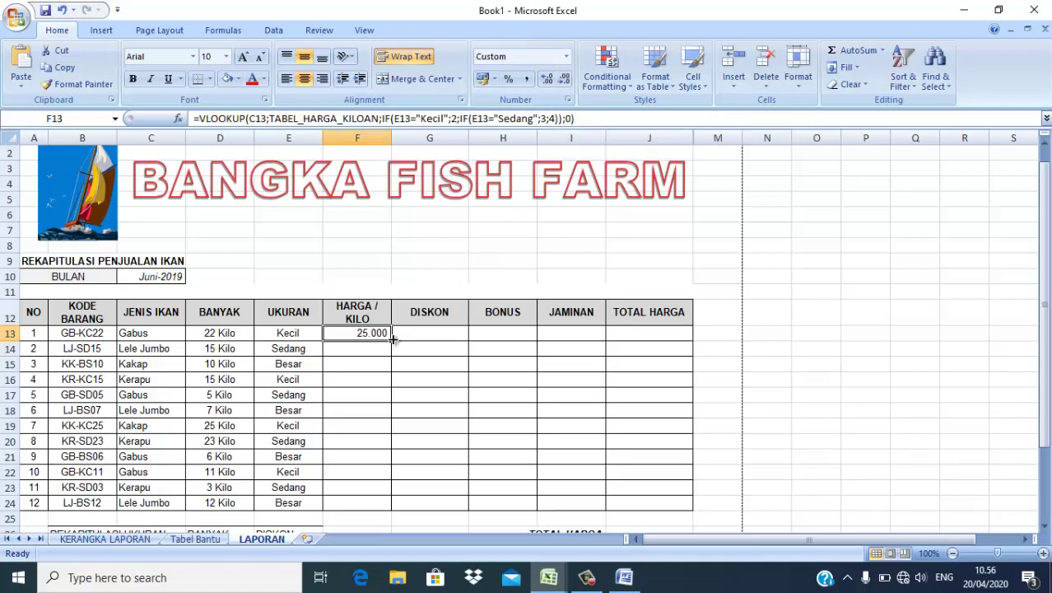
{"action": "left_click_drag", "start_coordinate": [393, 340], "coordinate": [389, 515]}
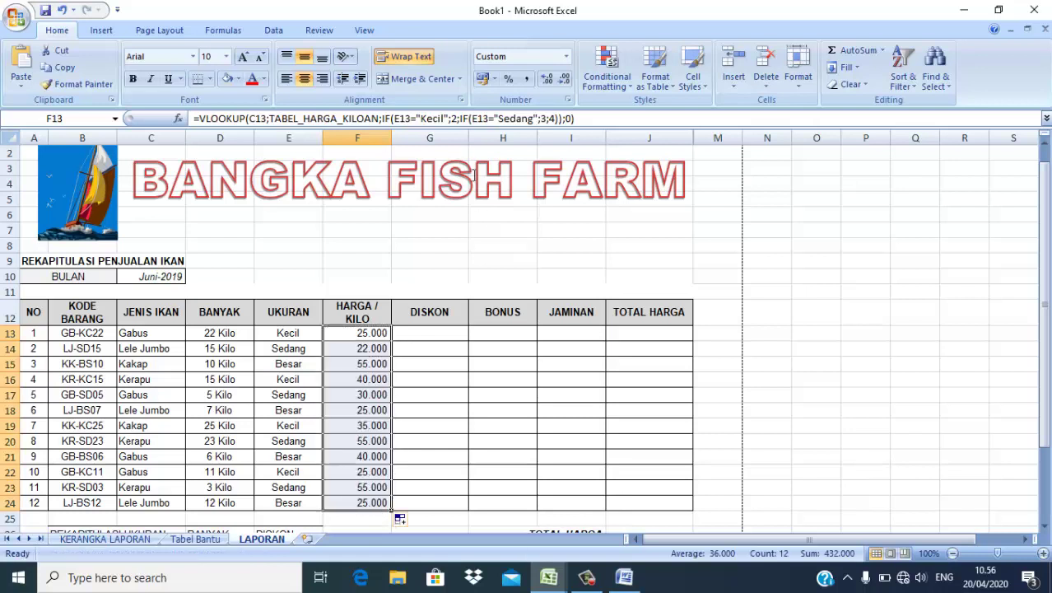
Step: Apply the Rp Indonesian (Indonesia) accounting format to F13:F24 and widen column F so its header fits on one line
{"action": "left_click", "coordinate": [495, 81]}
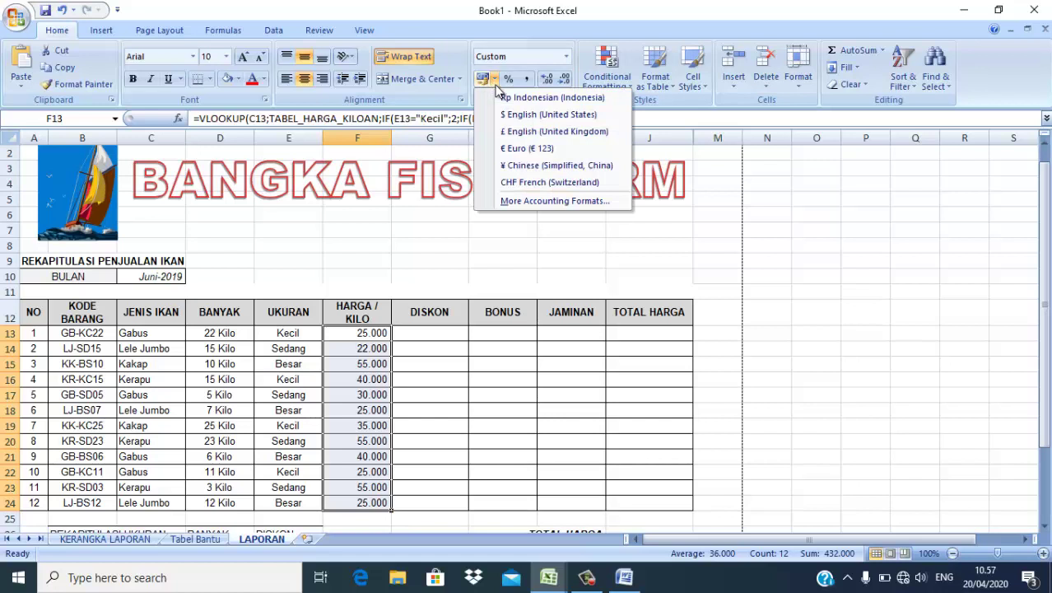
{"action": "left_click", "coordinate": [527, 97]}
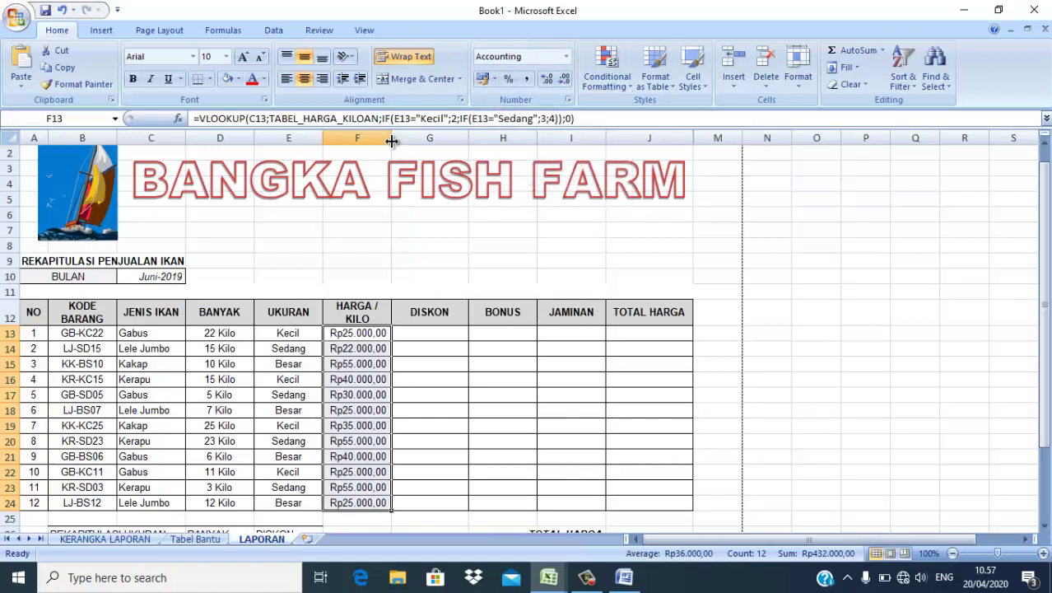
{"action": "left_click_drag", "start_coordinate": [392, 140], "coordinate": [406, 146]}
Step: Select DISKON cell G13, review the discount rules in the Word document PETUNJUK UMUM FISH FARM, and return to the Excel workbook
{"action": "left_click", "coordinate": [429, 338]}
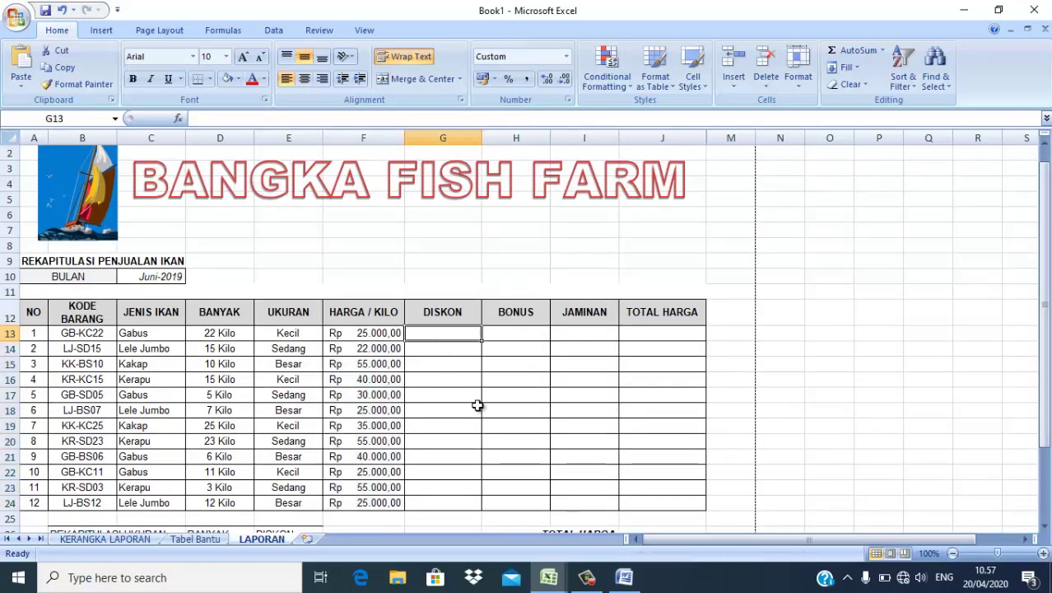
{"action": "mouse_move", "coordinate": [626, 580]}
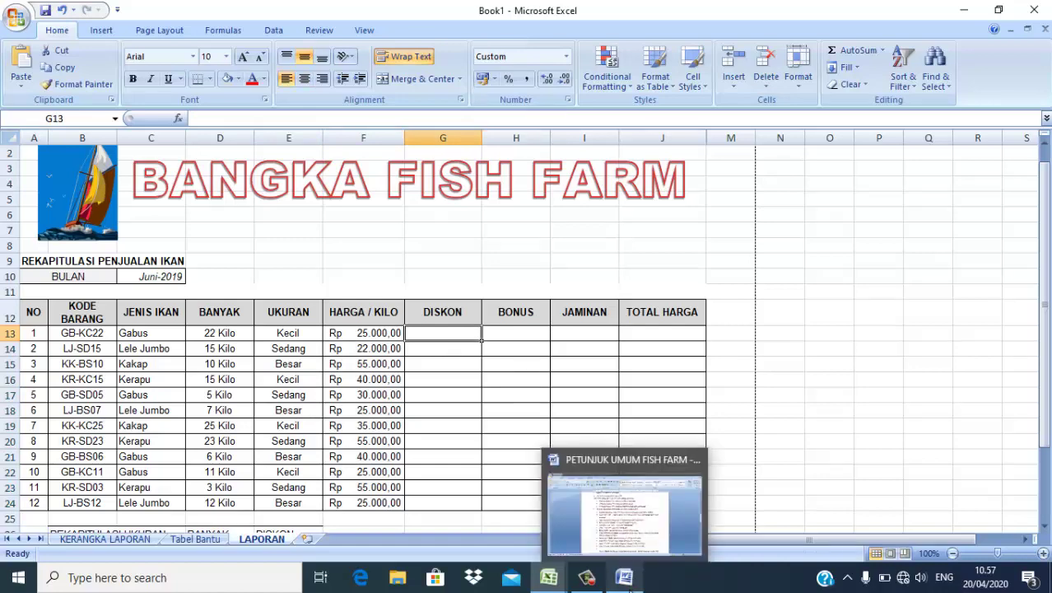
{"action": "left_click", "coordinate": [618, 536]}
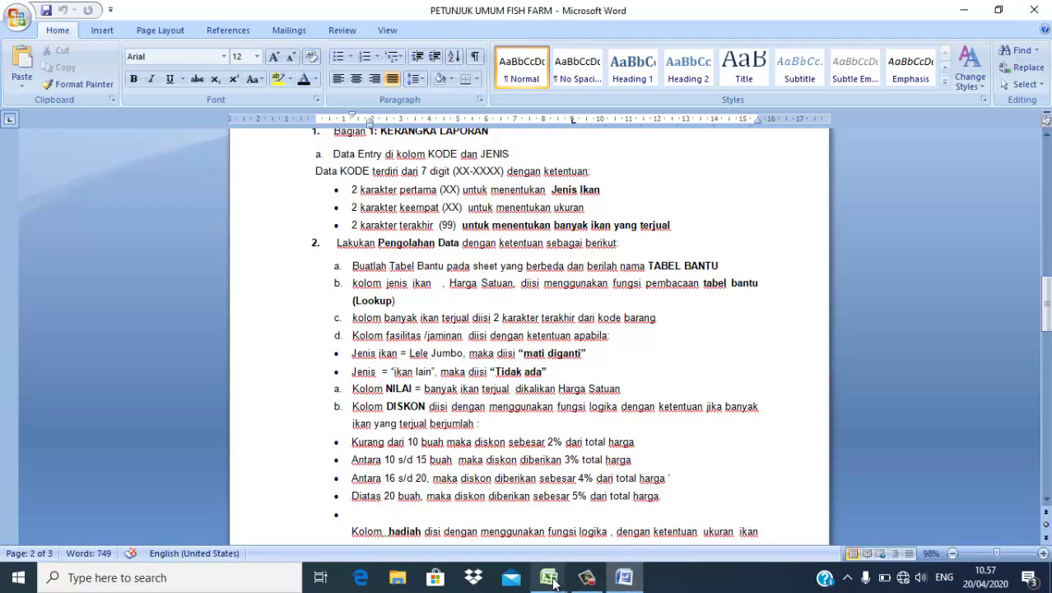
{"action": "mouse_move", "coordinate": [556, 583]}
{"action": "left_click", "coordinate": [609, 516]}
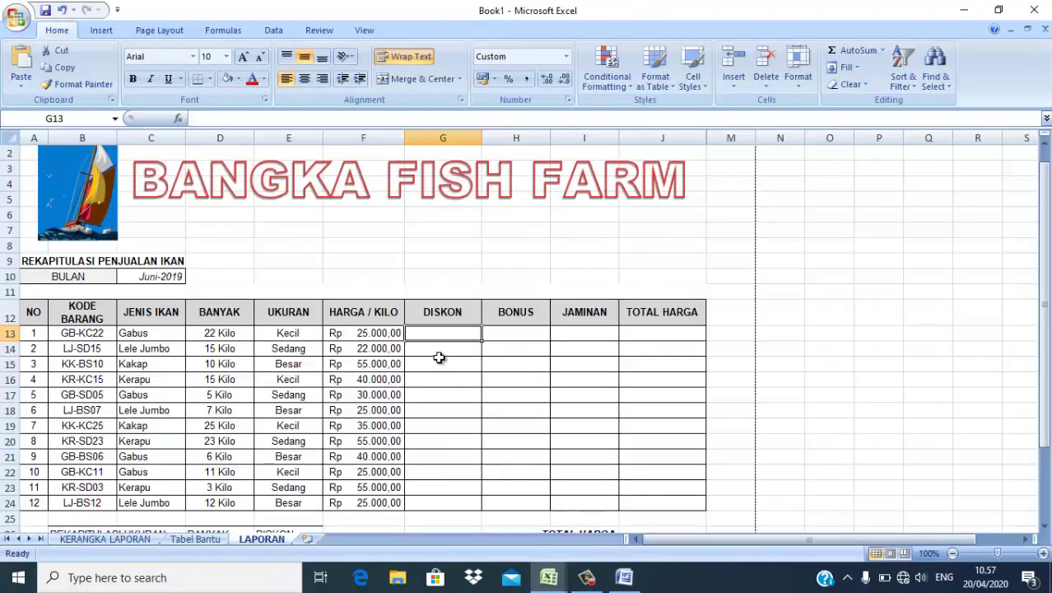
Step: Begin an IF formula in DISKON cell G13 that tests D13<=10 and gives 2% when true
{"action": "type", "text": "="}
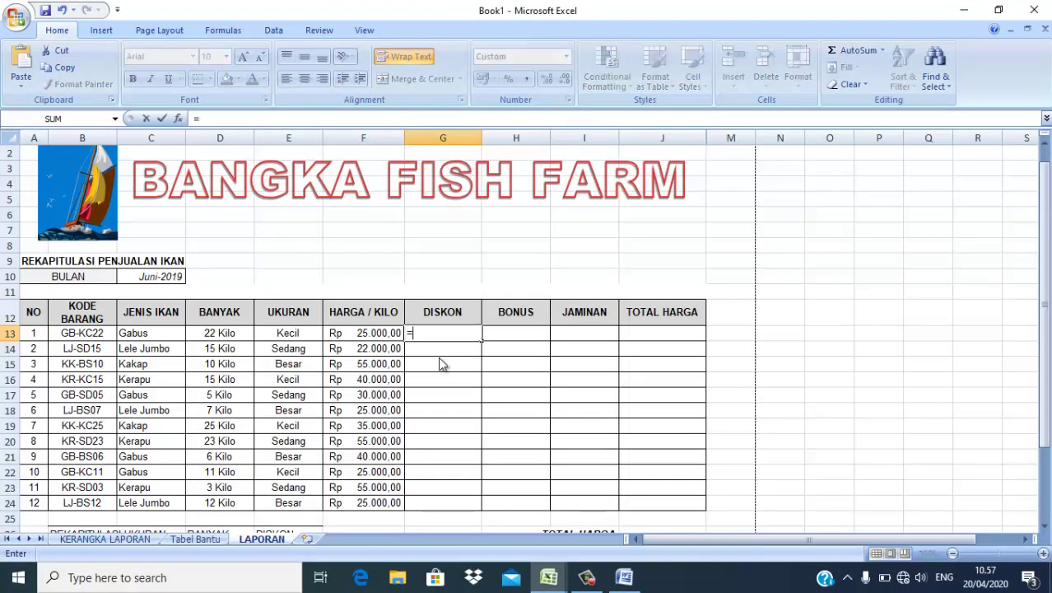
{"action": "type", "text": "if"}
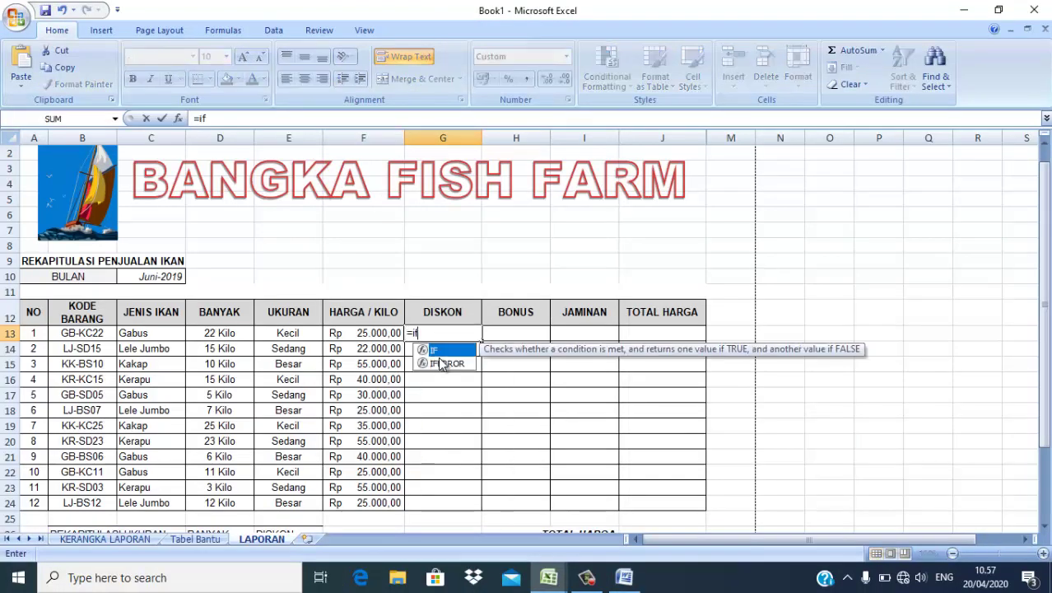
{"action": "double_click", "coordinate": [433, 349]}
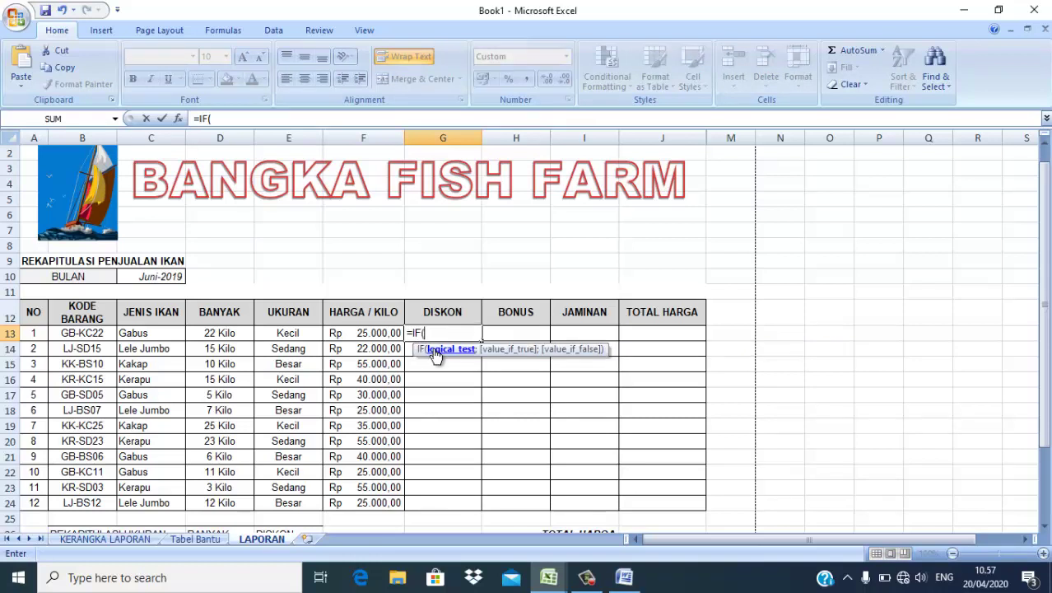
{"action": "left_click", "coordinate": [222, 335]}
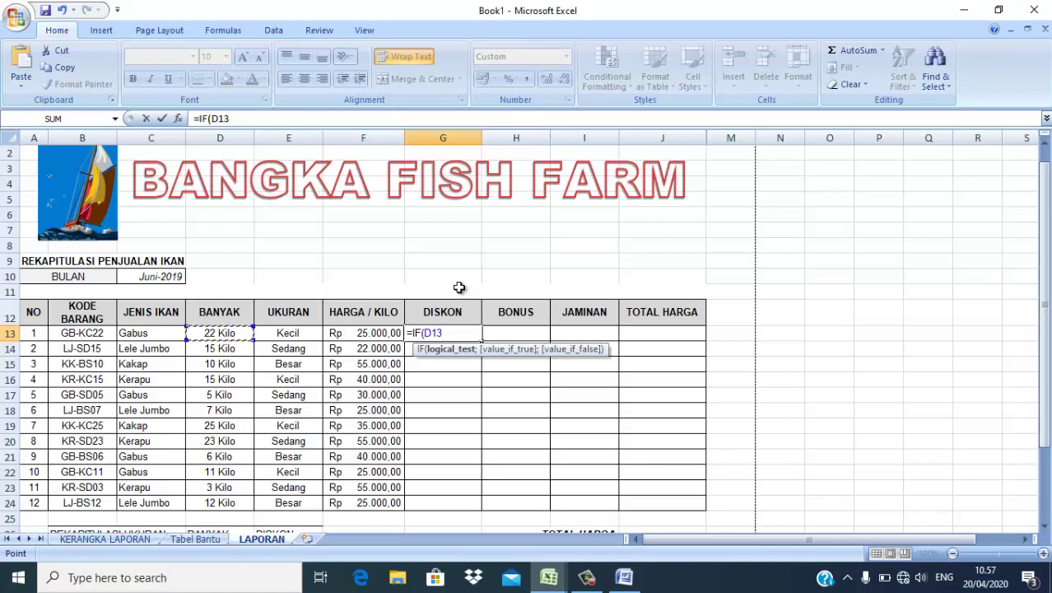
{"action": "type", "text": "<=1"}
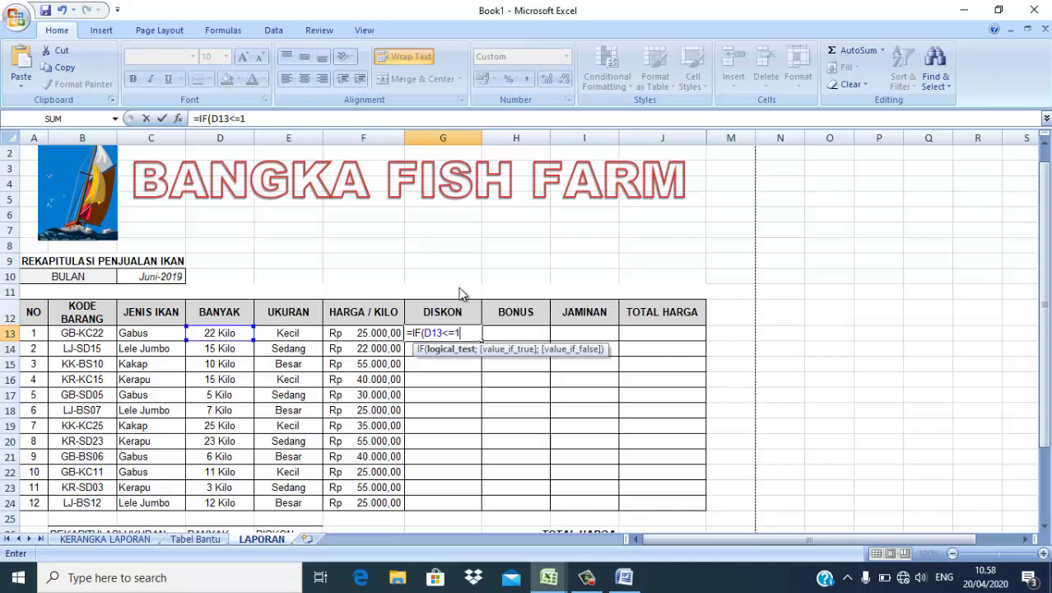
{"action": "type", "text": "0;"}
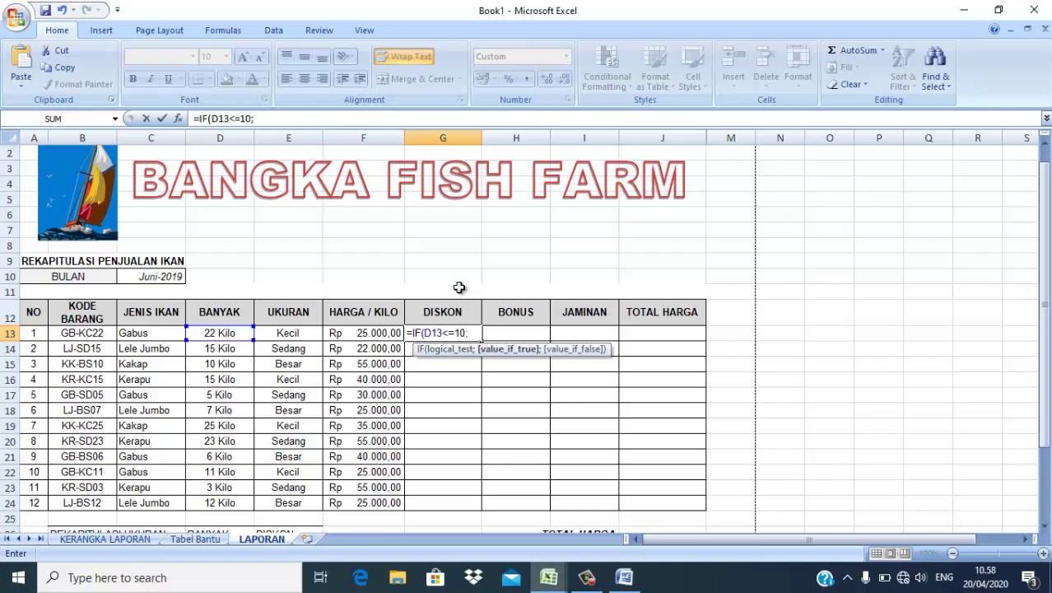
{"action": "type", "text": "2%"}
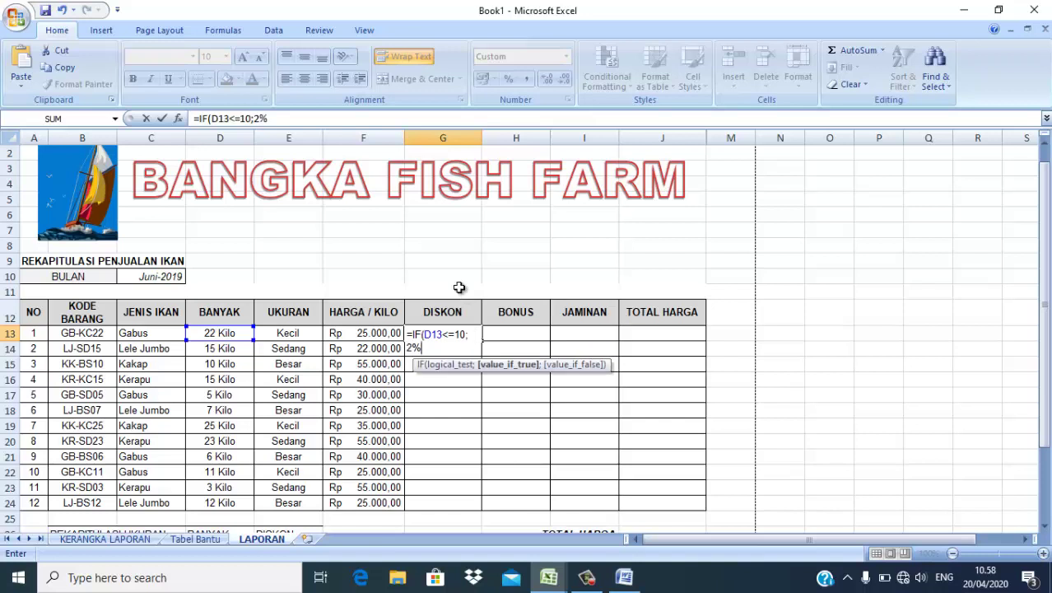
{"action": "left_click", "coordinate": [286, 114]}
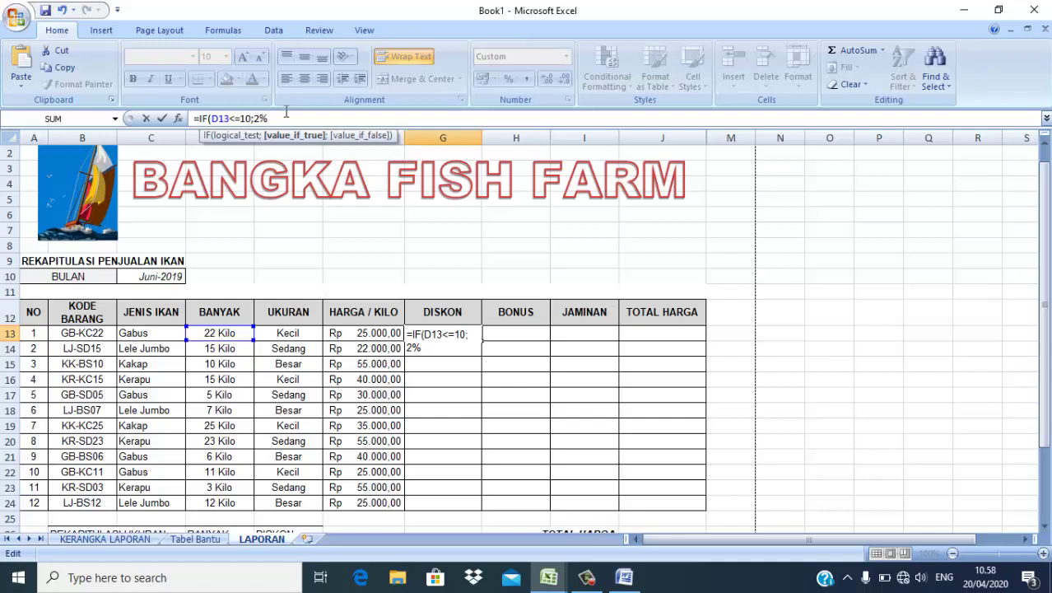
{"action": "type", "text": ";"}
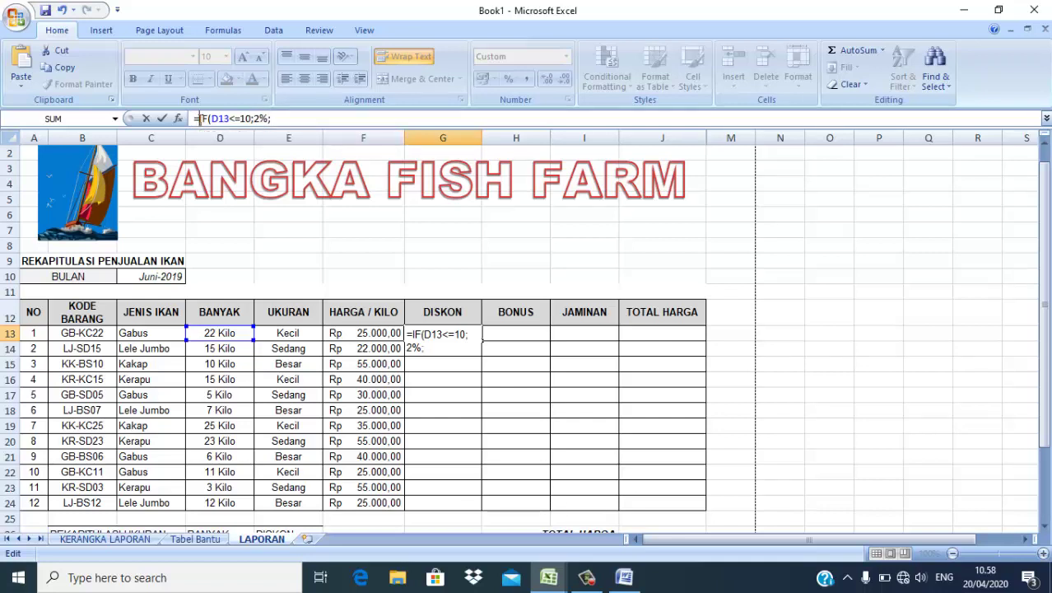
Step: Duplicate the IF clause at the end of the G13 formula and change the copy to D13<=15 with 3%
{"action": "left_click_drag", "start_coordinate": [199, 118], "coordinate": [287, 132]}
{"action": "key", "text": "ctrl+c"}
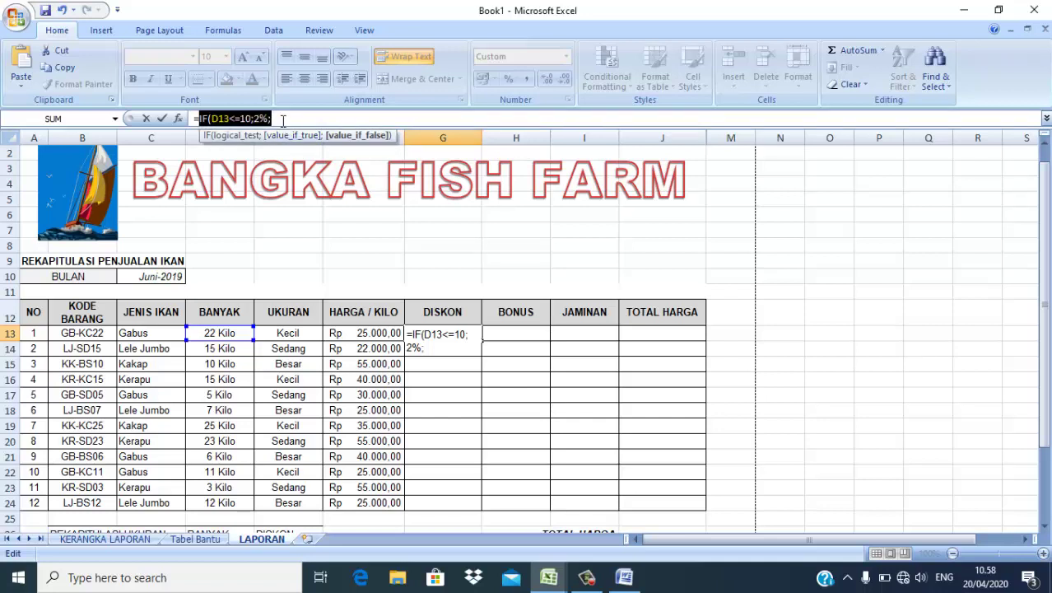
{"action": "left_click", "coordinate": [282, 118]}
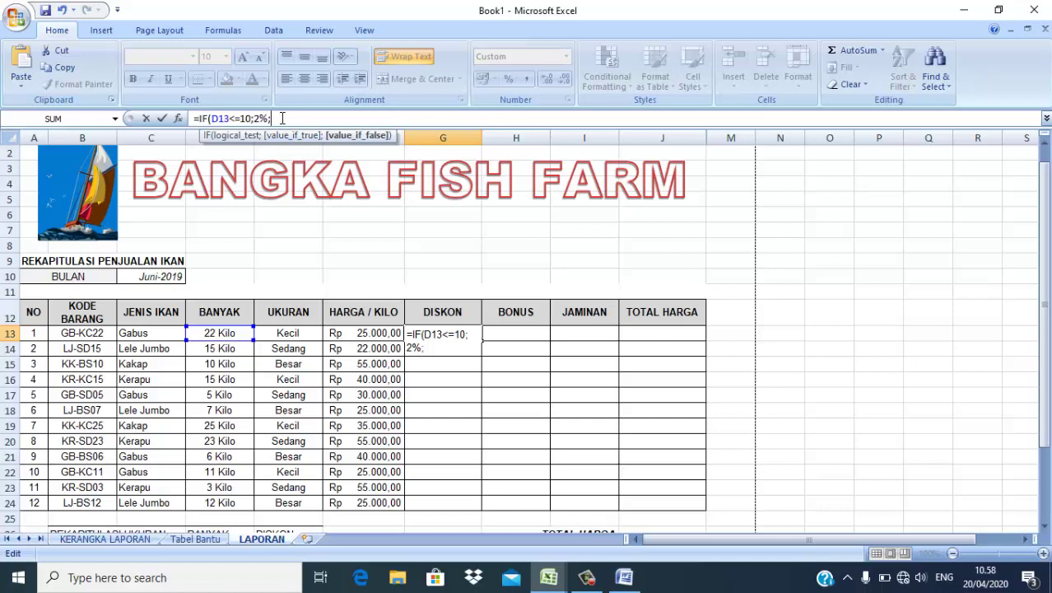
{"action": "key", "text": "ctrl+v"}
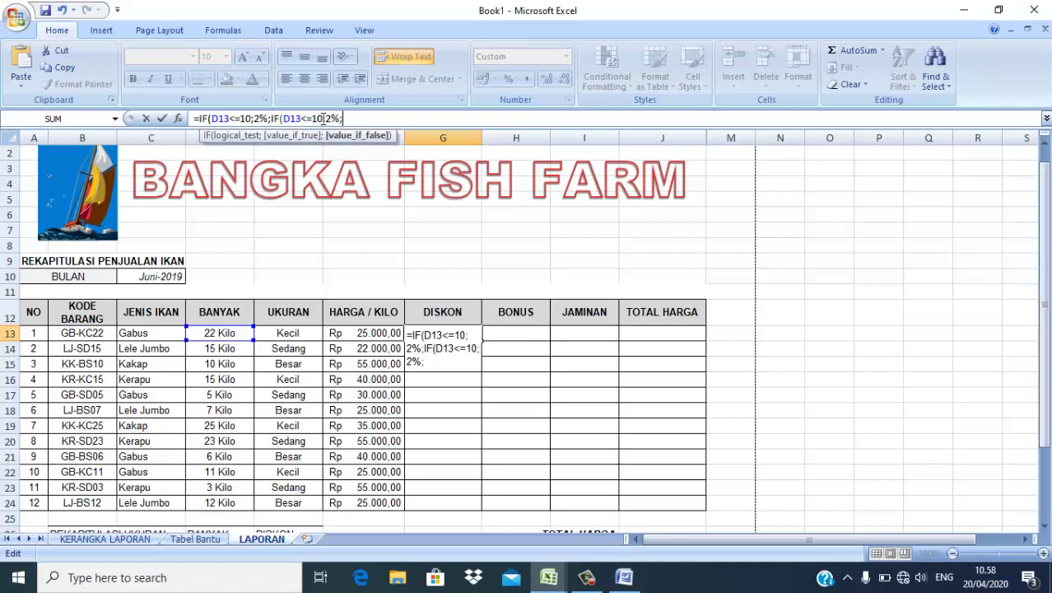
{"action": "left_click", "coordinate": [323, 118]}
{"action": "key", "text": "BackSpace"}
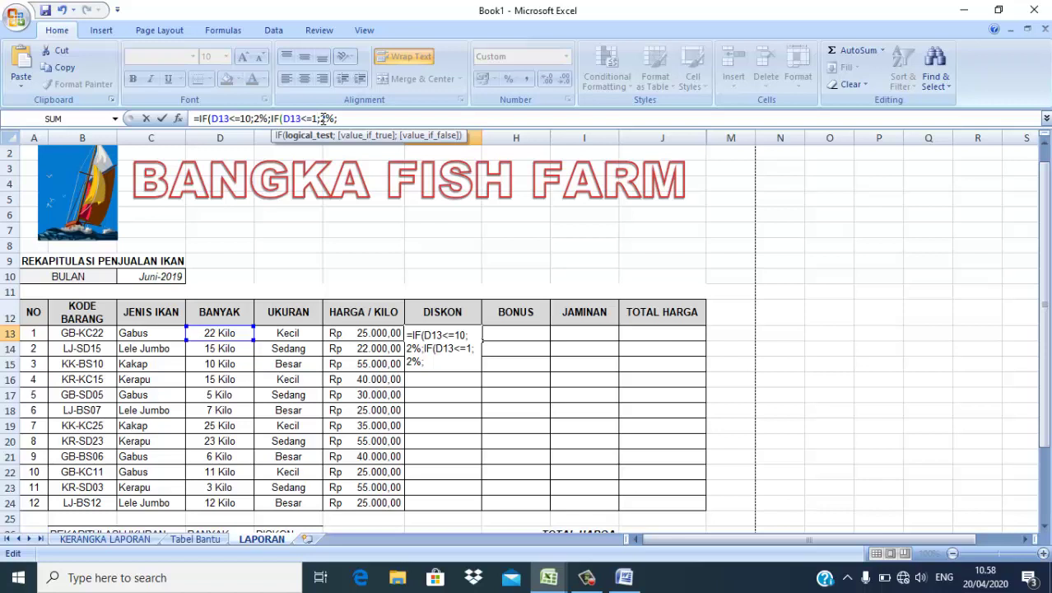
{"action": "type", "text": "5"}
{"action": "left_click", "coordinate": [328, 119]}
{"action": "key", "text": "BackSpace"}
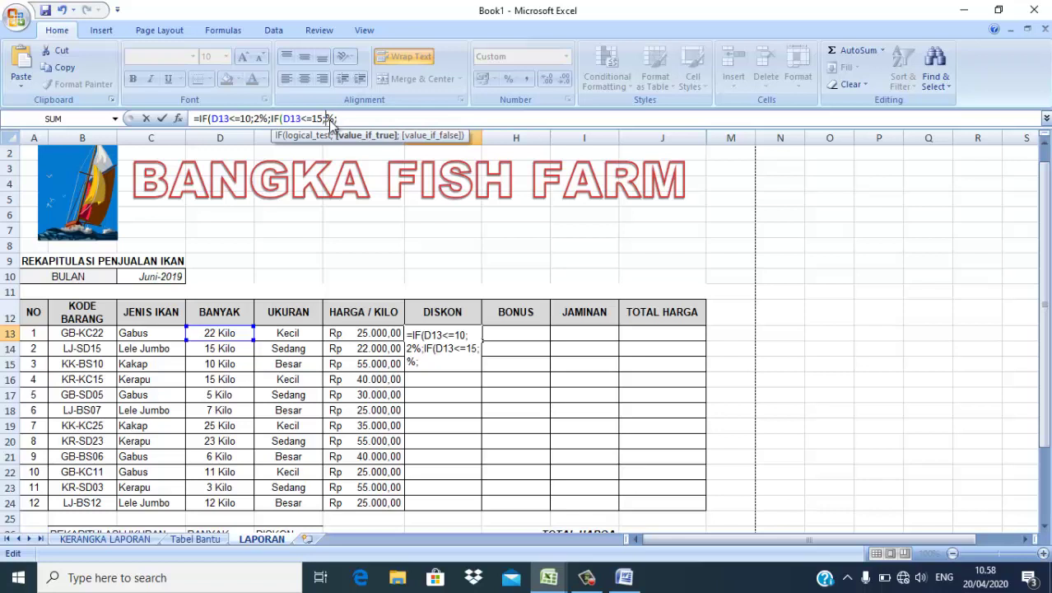
{"action": "type", "text": "3%;"}
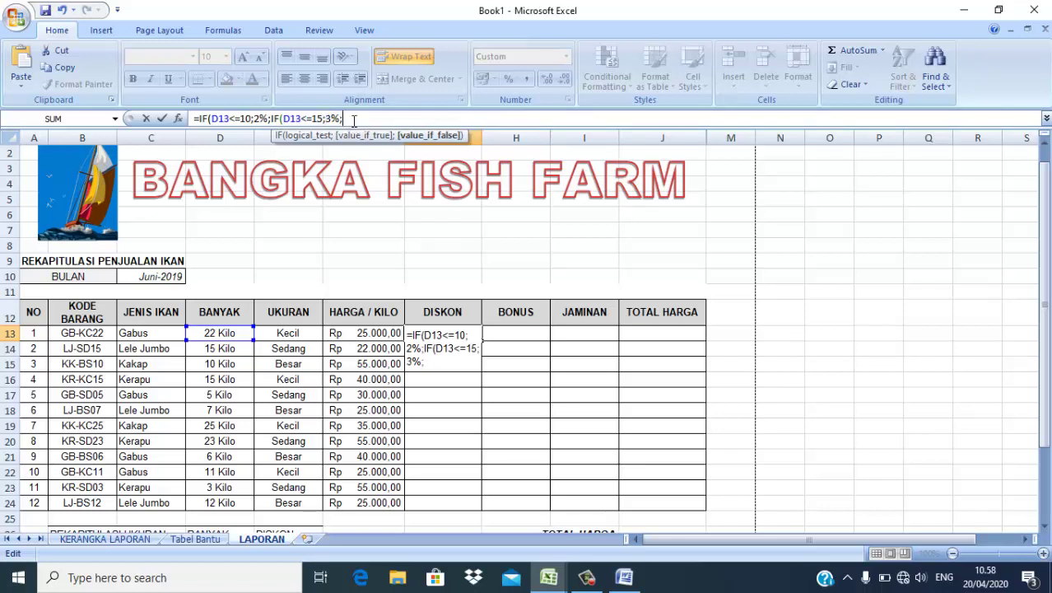
Step: Paste the IF clause again as the third condition in G13 and change it to D13<=20 with 4%
{"action": "key", "text": "ctrl+v"}
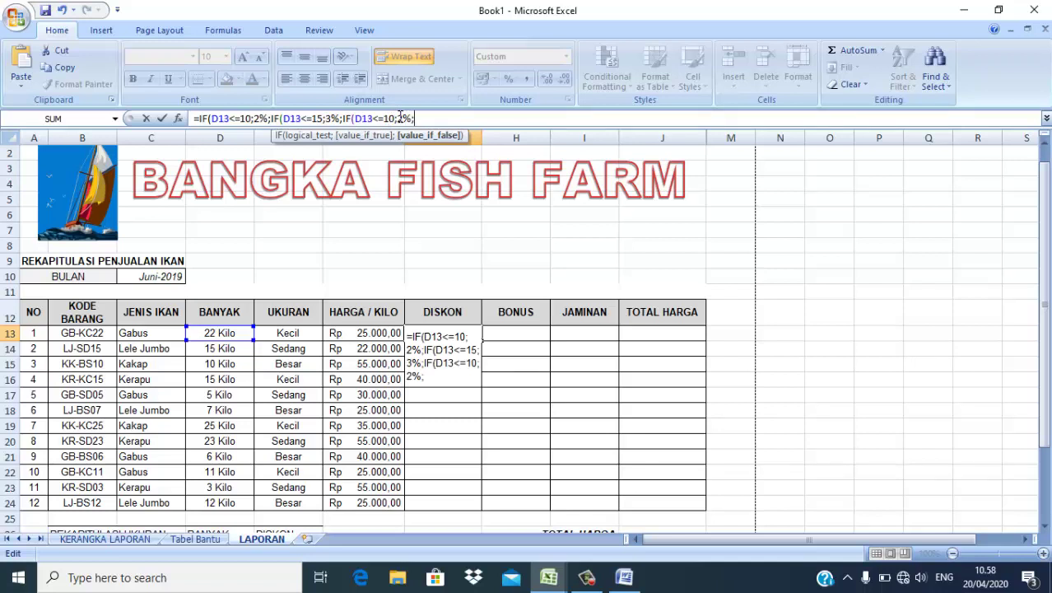
{"action": "left_click", "coordinate": [392, 117]}
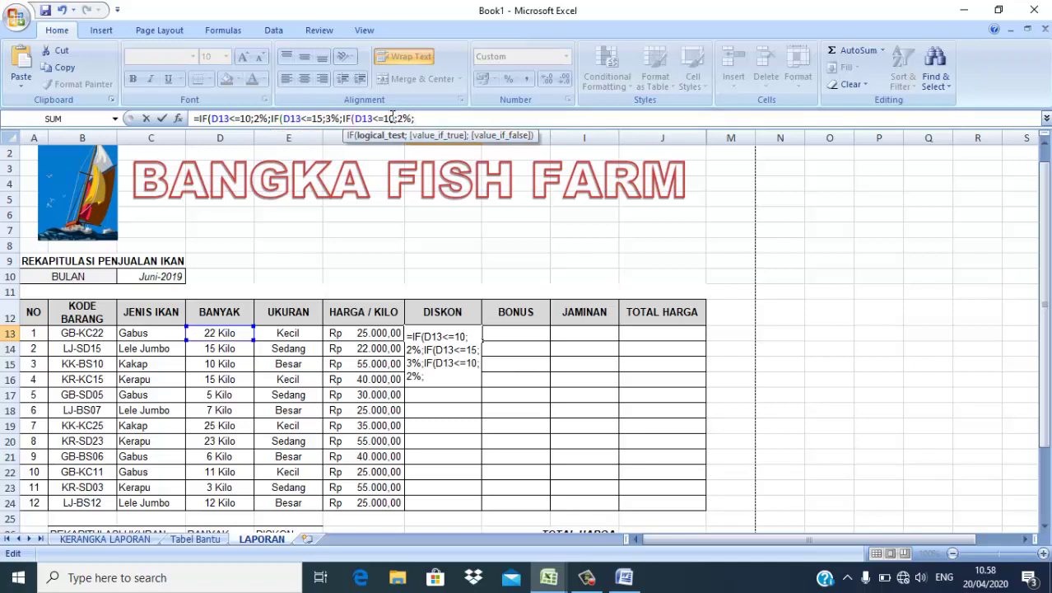
{"action": "key", "text": "BackSpace"}
{"action": "key", "text": "BackSpace"}
{"action": "type", "text": "20"}
{"action": "left_click", "coordinate": [404, 118]}
{"action": "key", "text": "BackSpace"}
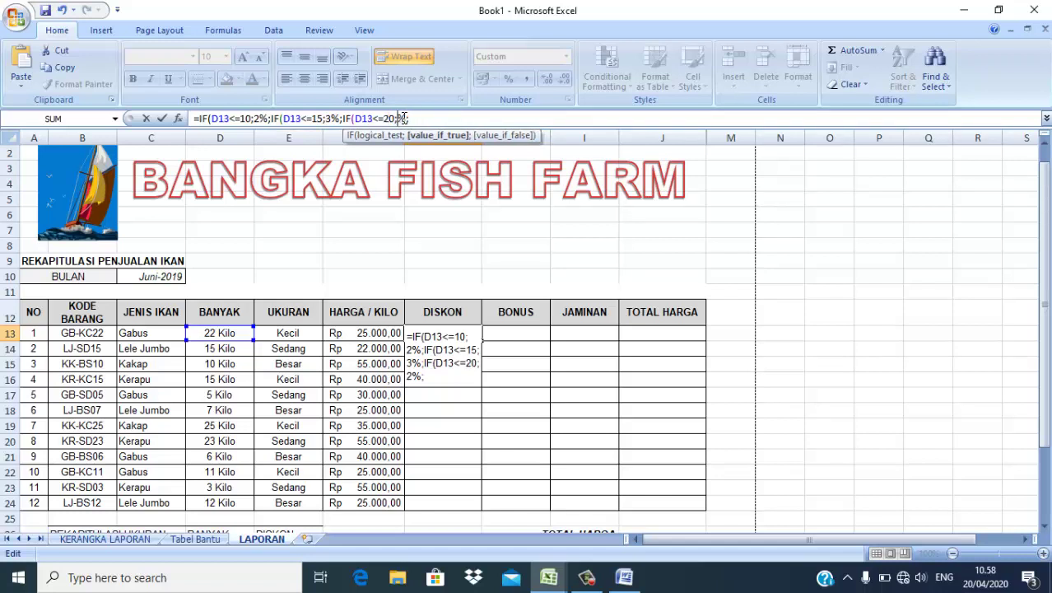
{"action": "type", "text": "4"}
Step: Finish the G13 formula with 5% as the last IF value, close the nested IFs and enter it
{"action": "left_click", "coordinate": [446, 117]}
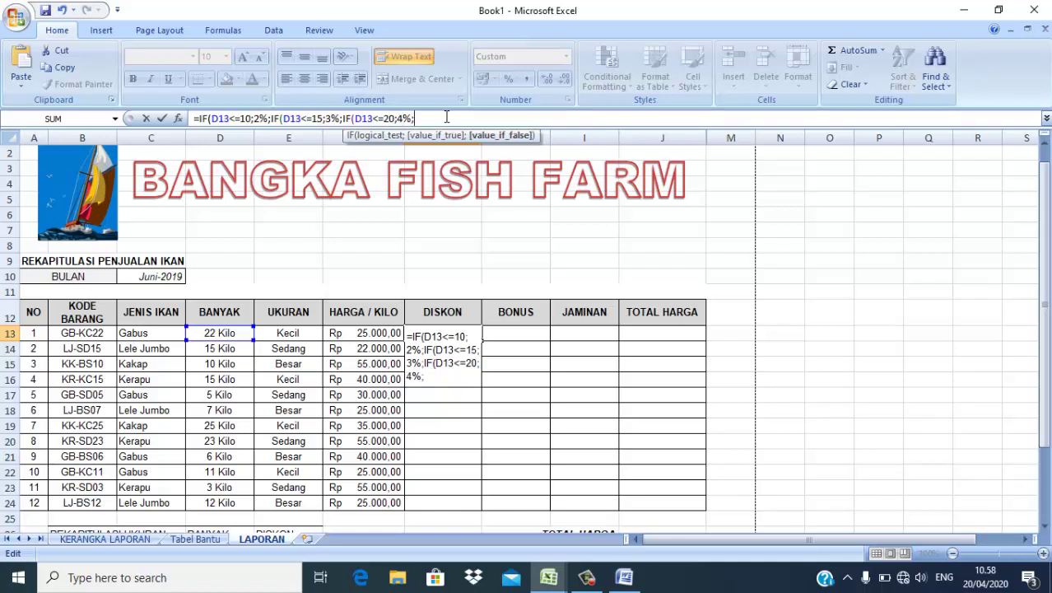
{"action": "type", "text": "5%))"}
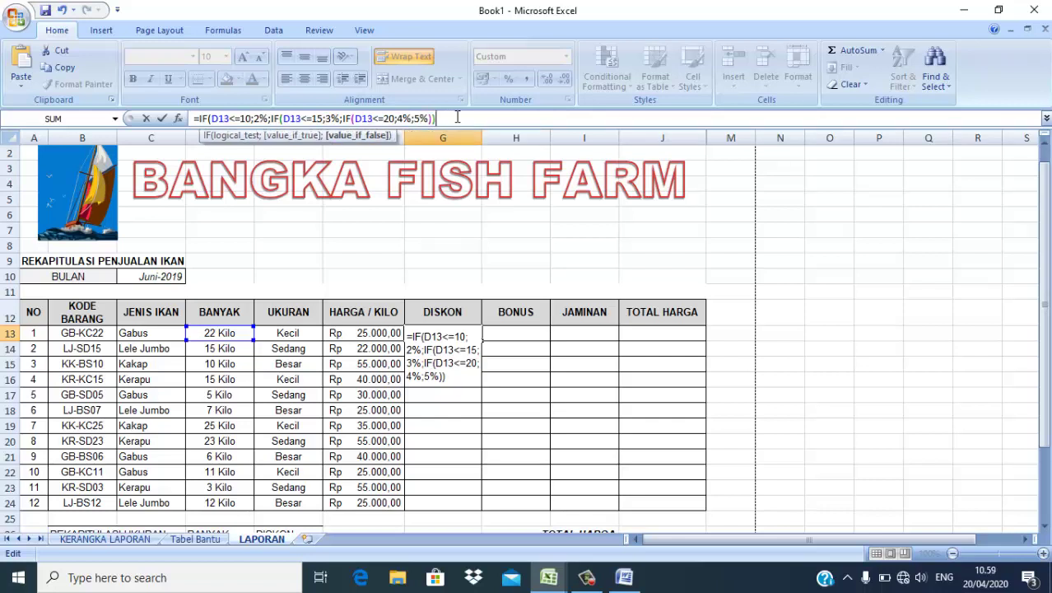
{"action": "key", "text": "Return"}
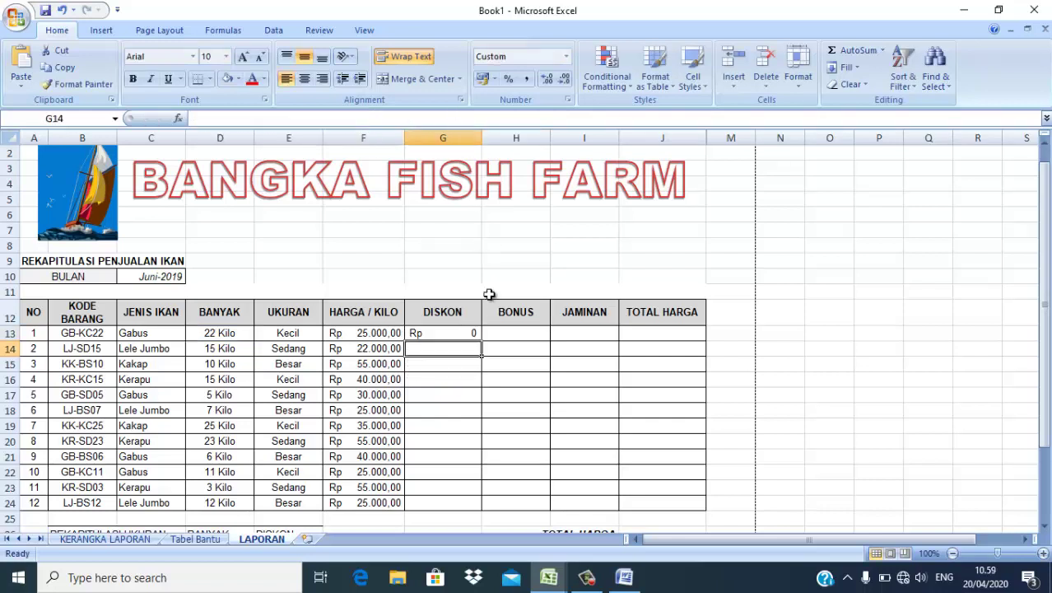
Step: Format G13 as a percentage and extend its formula to multiply the IF result by D13*F13
{"action": "left_click", "coordinate": [455, 335]}
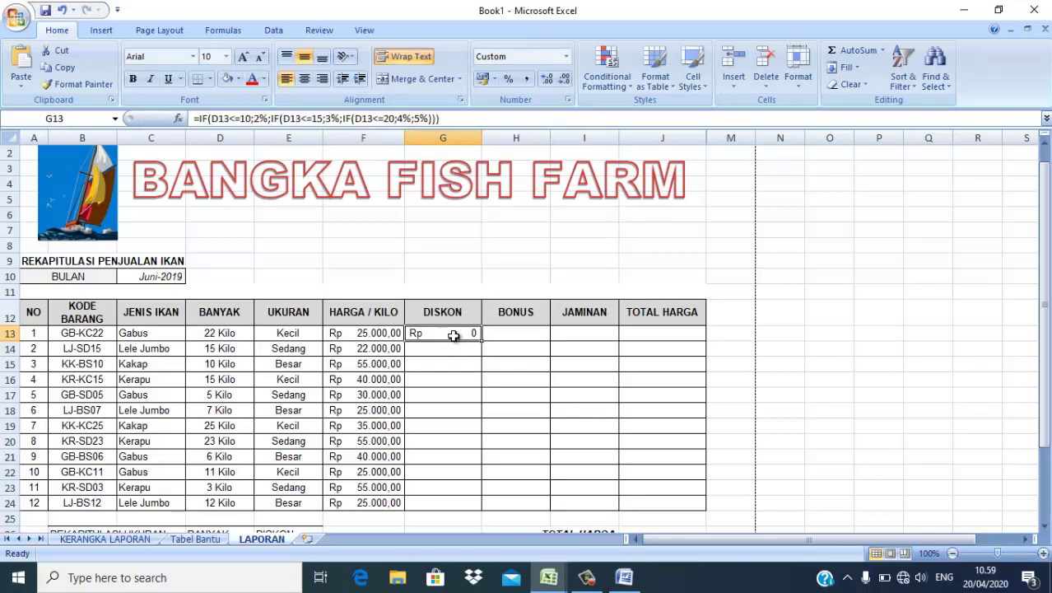
{"action": "left_click", "coordinate": [508, 77]}
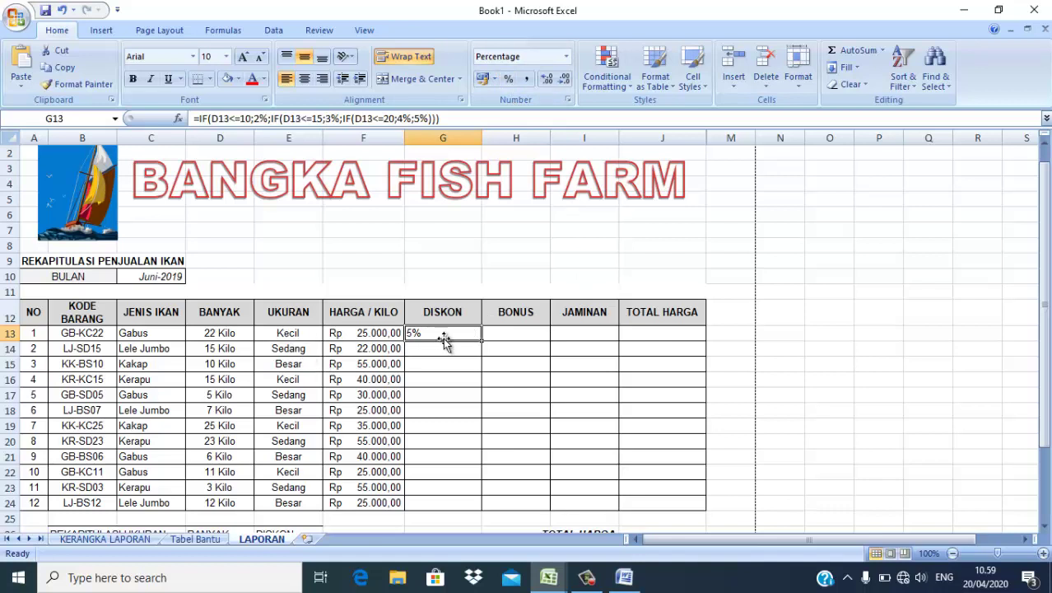
{"action": "left_click", "coordinate": [450, 119]}
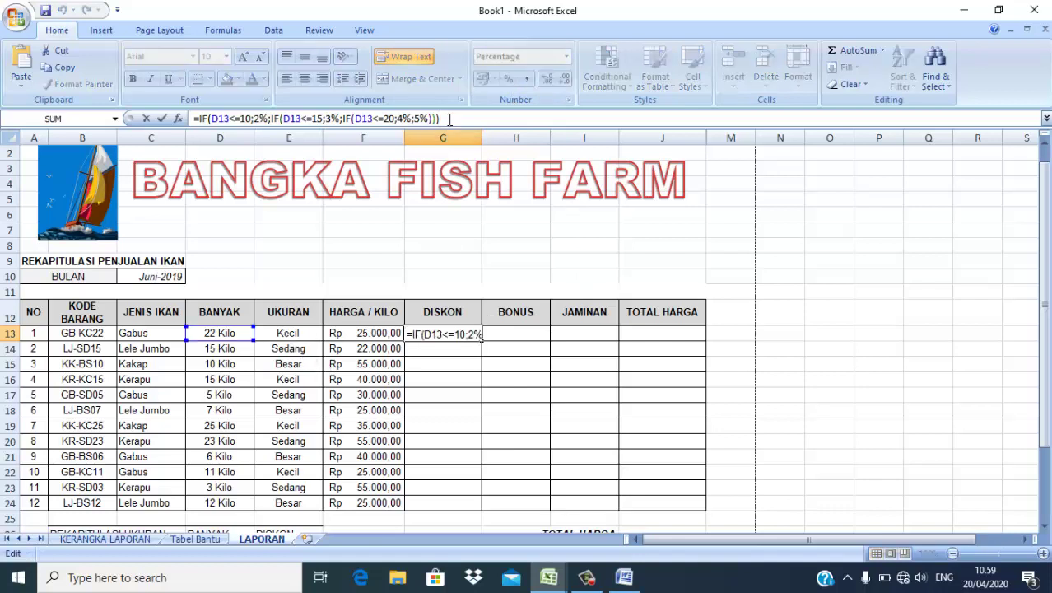
{"action": "type", "text": "*"}
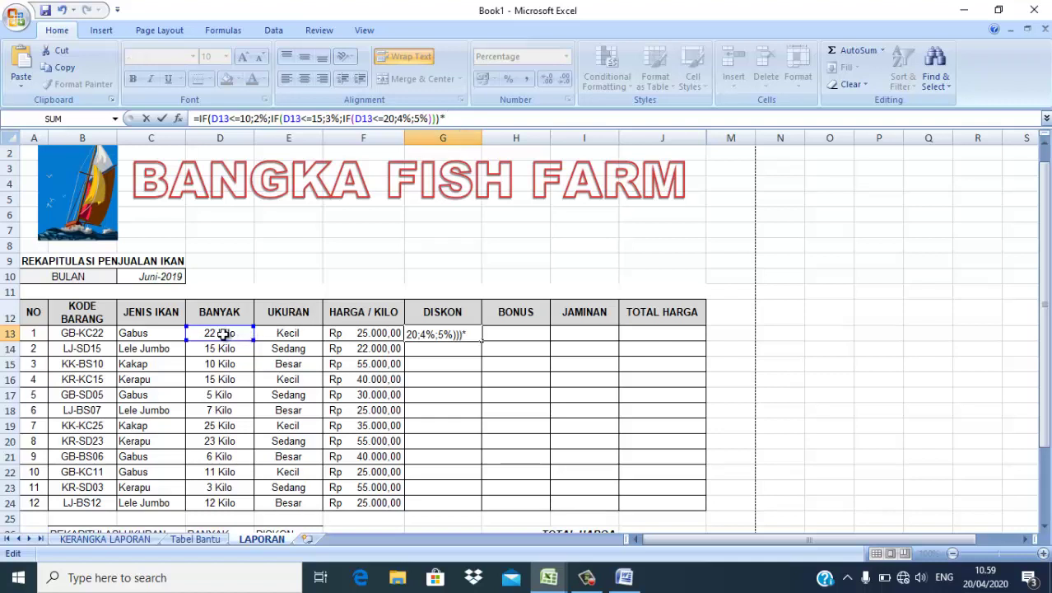
{"action": "left_click", "coordinate": [223, 334]}
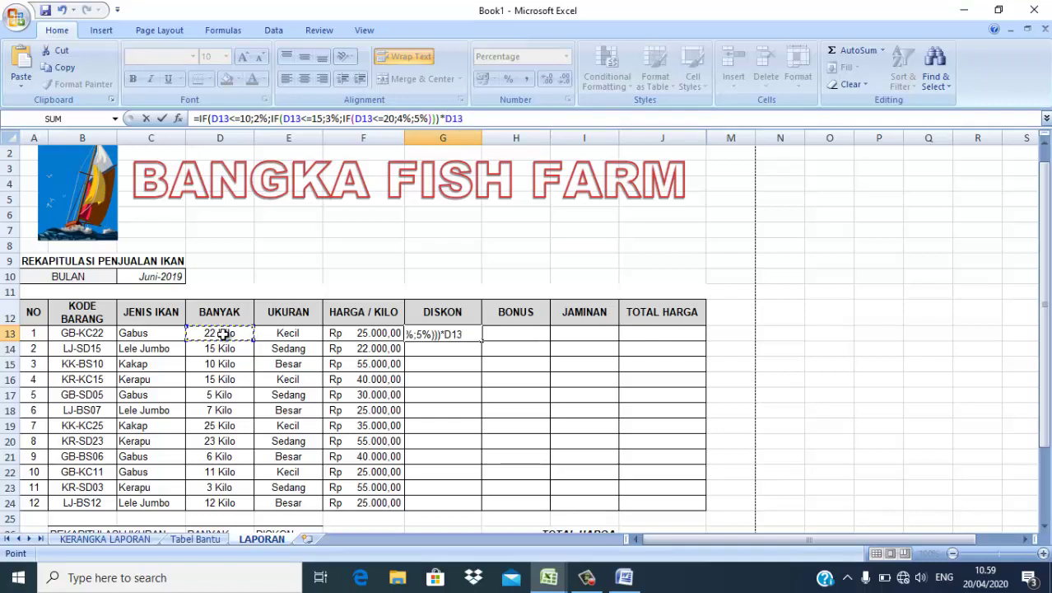
{"action": "type", "text": "*"}
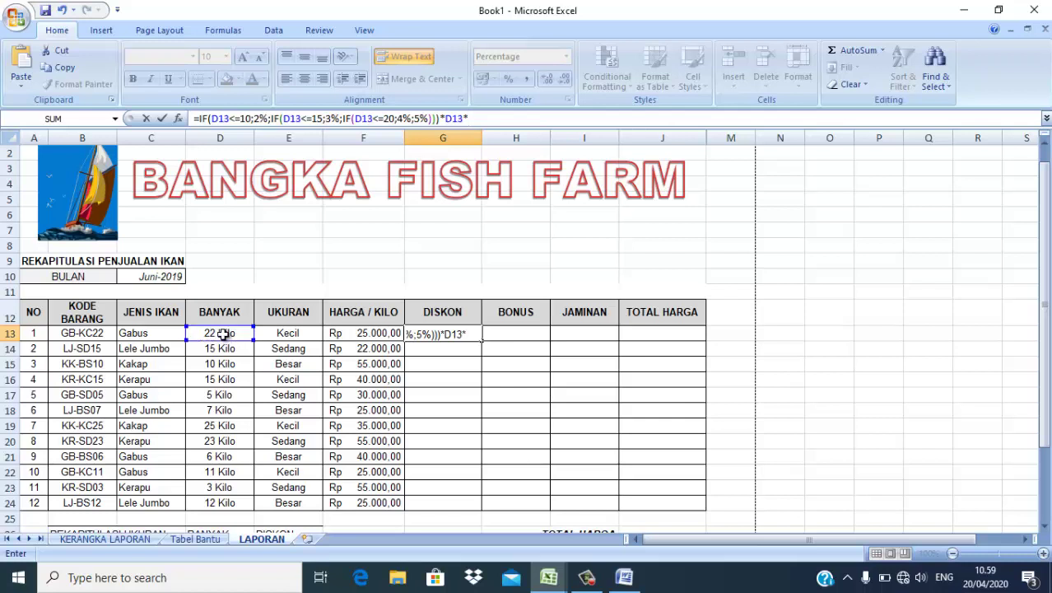
{"action": "left_click", "coordinate": [352, 332]}
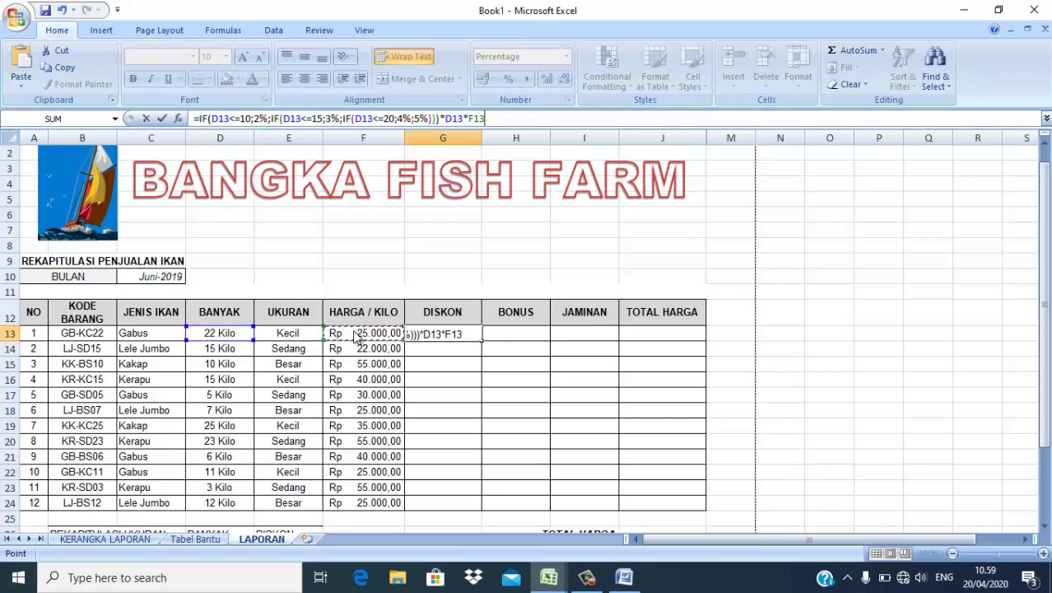
{"action": "key", "text": "Return"}
Step: Apply the Rp accounting format without decimals to G13 and fill its formula down to G24
{"action": "left_click", "coordinate": [434, 332]}
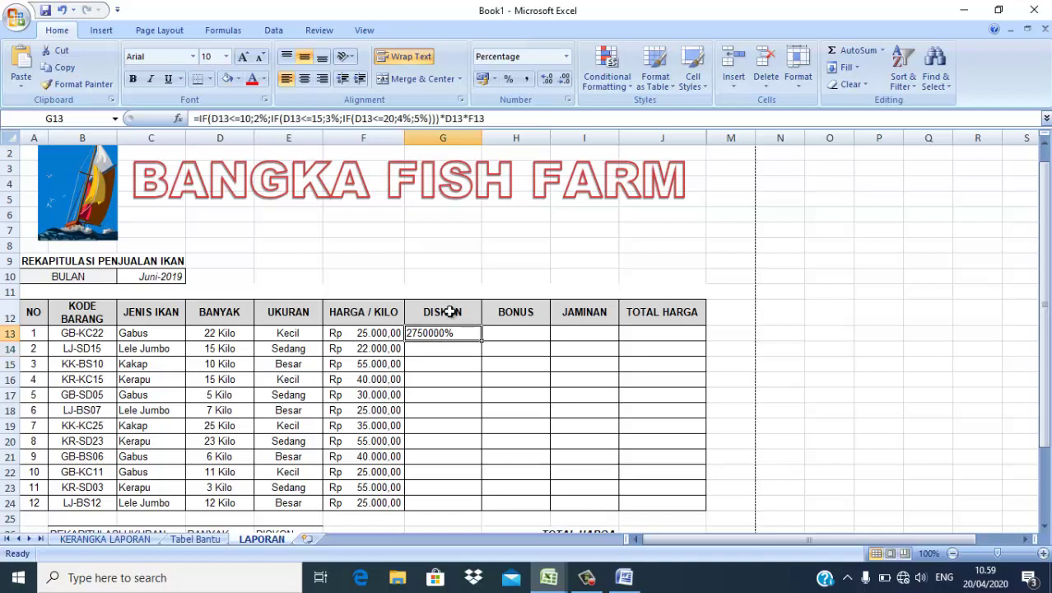
{"action": "left_click", "coordinate": [483, 79]}
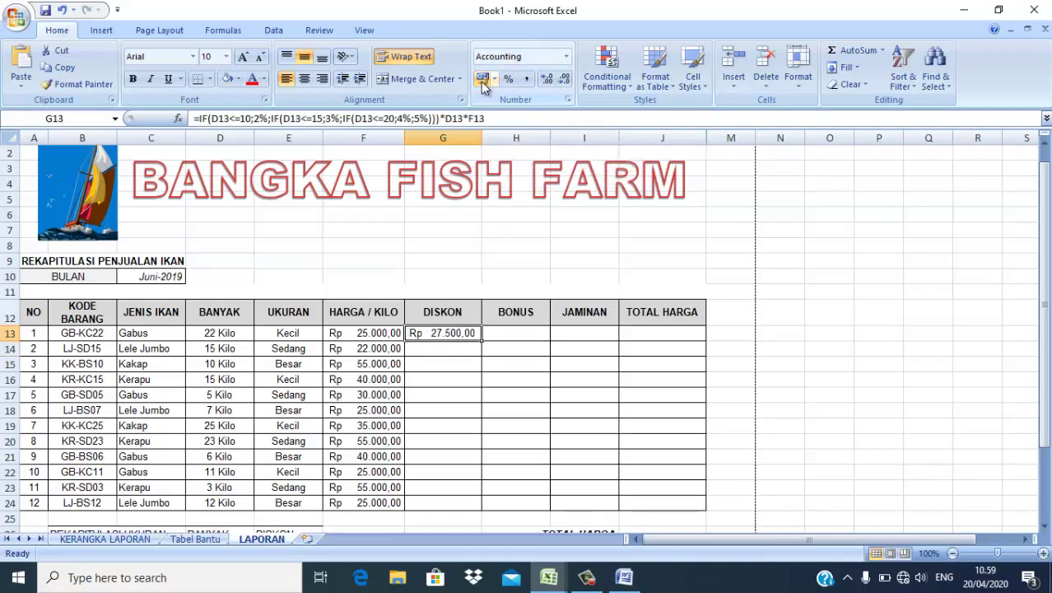
{"action": "left_click", "coordinate": [564, 80]}
{"action": "left_click", "coordinate": [563, 80]}
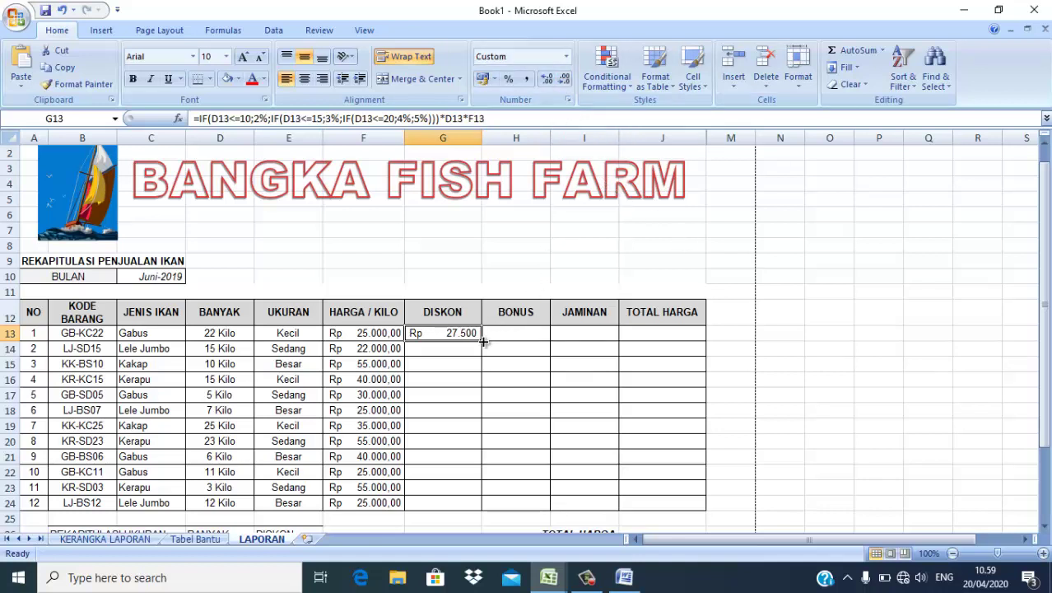
{"action": "left_click_drag", "start_coordinate": [484, 340], "coordinate": [498, 510]}
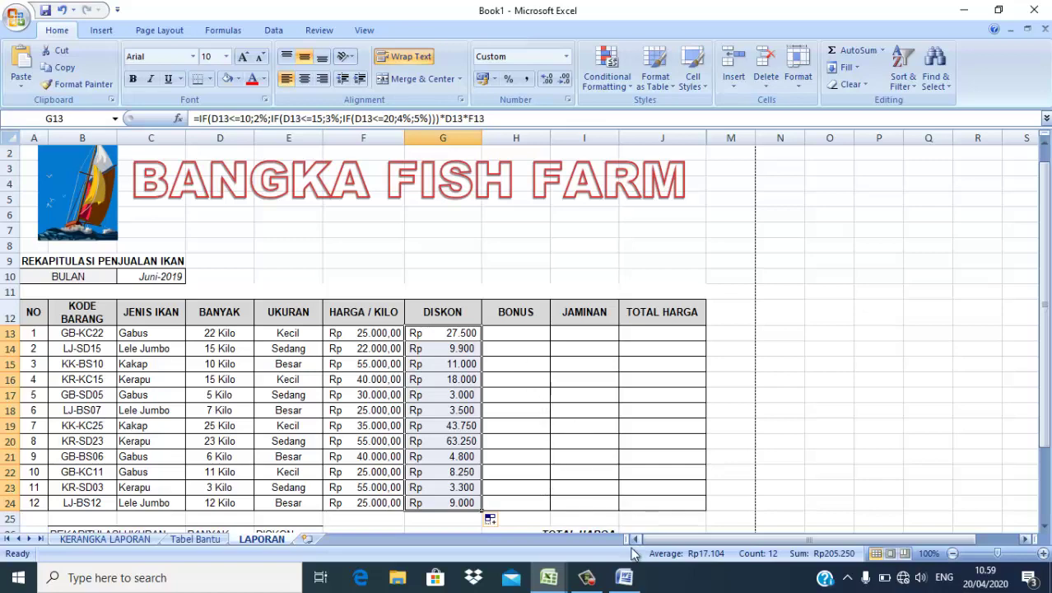
Step: Switch to the Word document PETUNJUK UMUM FISH FARM and review the rules for the hadiah column
{"action": "left_click", "coordinate": [625, 576]}
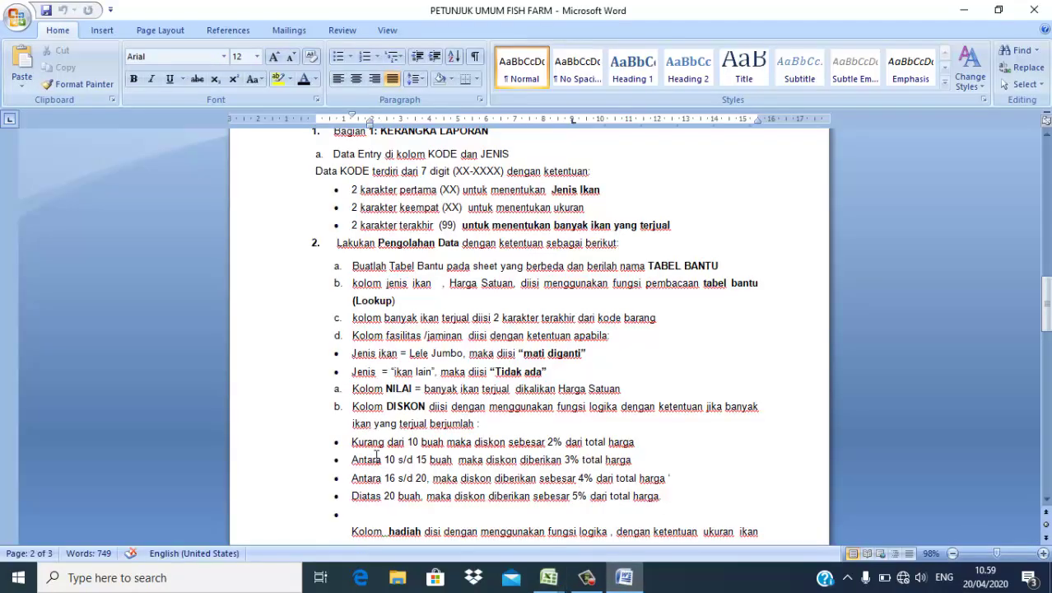
{"action": "scroll", "coordinate": [1047, 498], "scroll_direction": "down", "scroll_amount": 5}
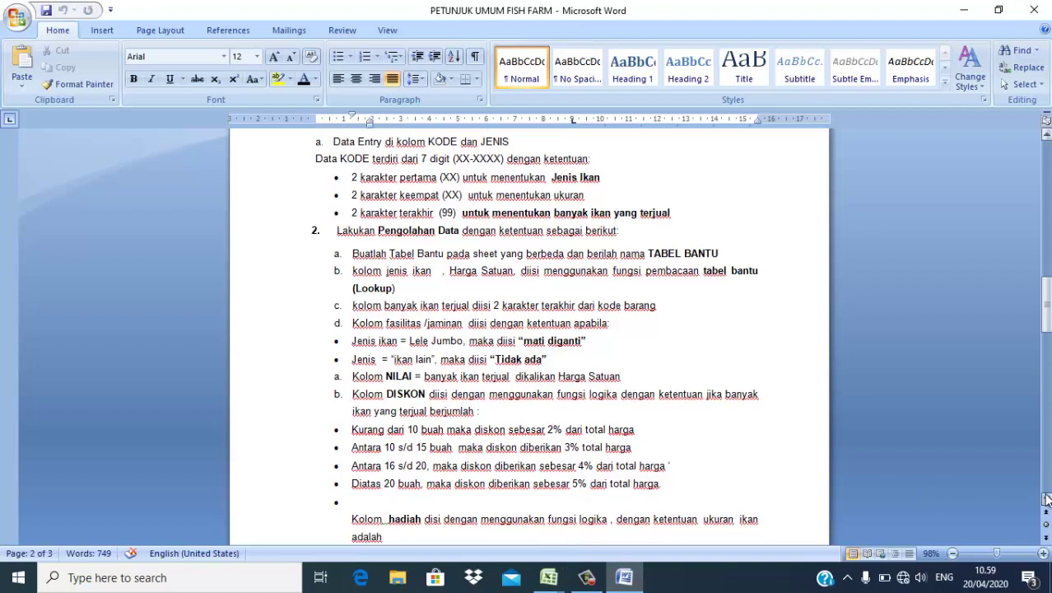
{"action": "scroll", "coordinate": [1047, 498], "scroll_direction": "down", "scroll_amount": 8}
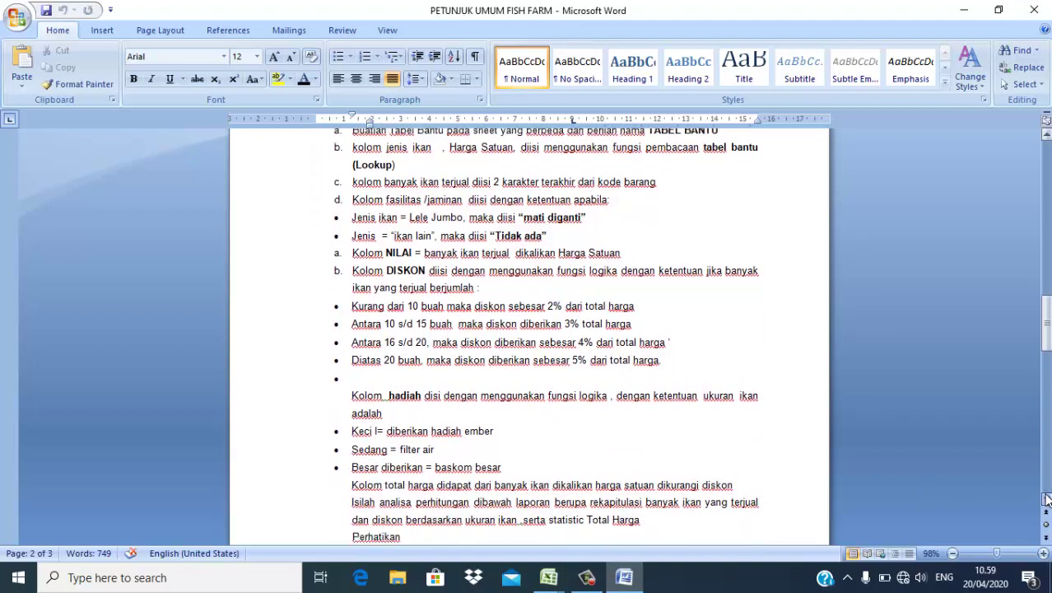
Step: Read the remaining hadiah and total harga rules in the Word document and return to the Book1 workbook in Excel
{"action": "scroll", "coordinate": [1047, 498], "scroll_direction": "down", "scroll_amount": 2}
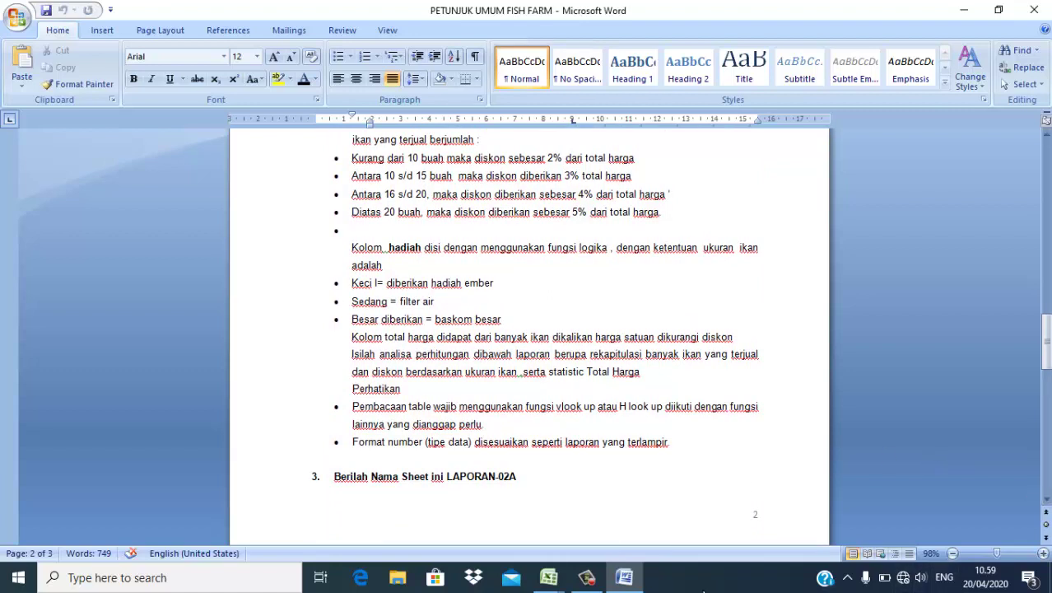
{"action": "left_click", "coordinate": [586, 580]}
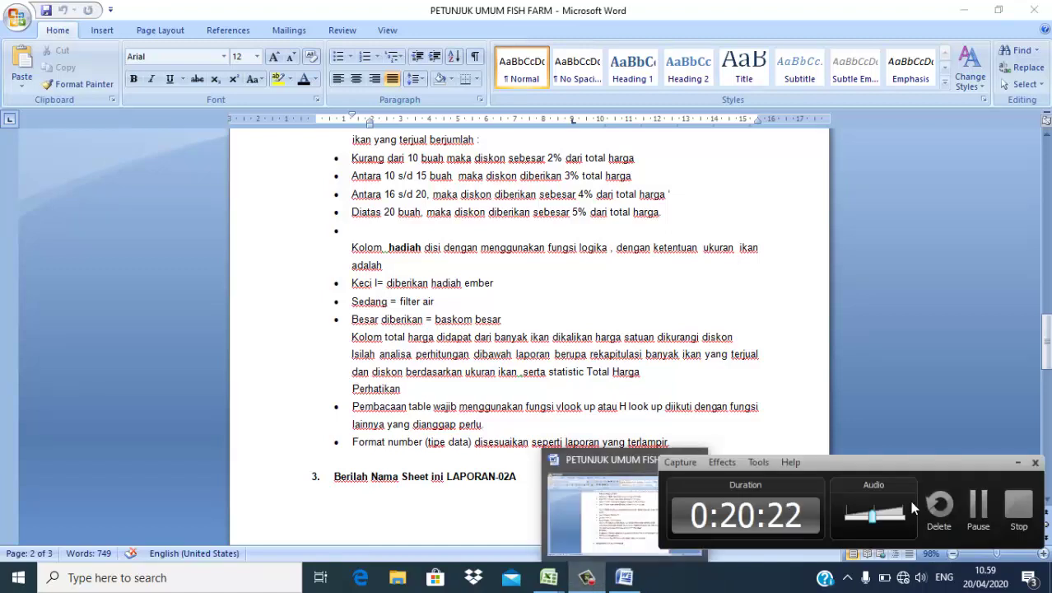
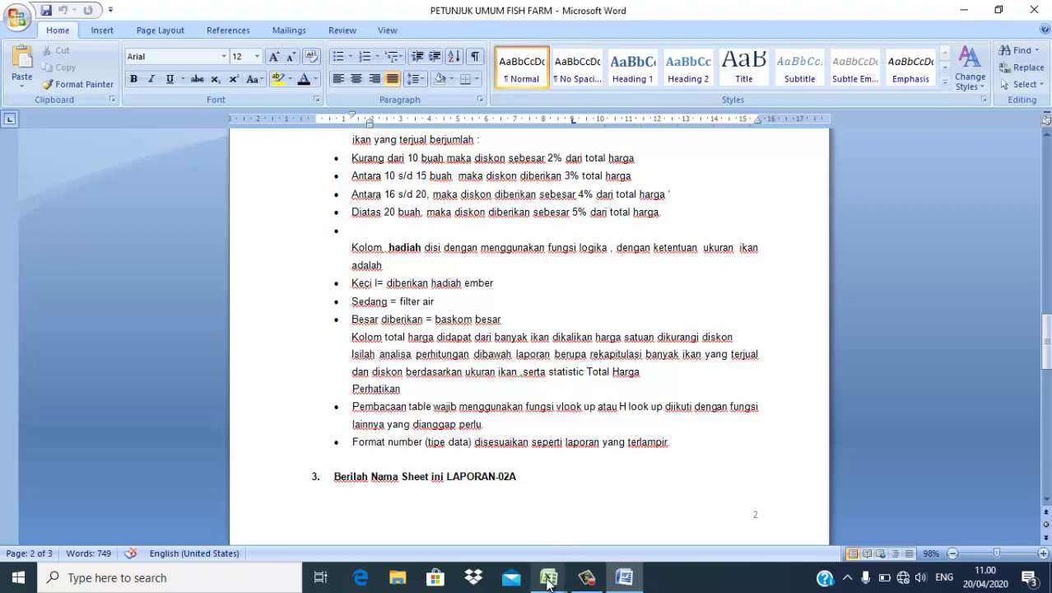
{"action": "mouse_move", "coordinate": [565, 565]}
{"action": "left_click", "coordinate": [569, 545]}
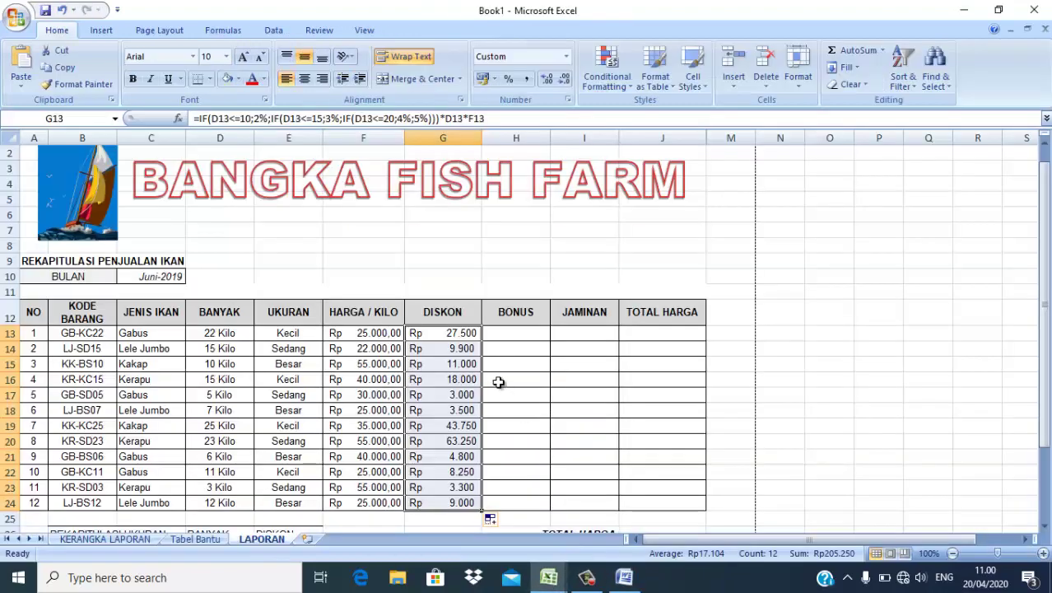
Step: Start an IF formula in H13 that returns "Ember" when E13 equals "Kecil"
{"action": "left_click", "coordinate": [502, 332]}
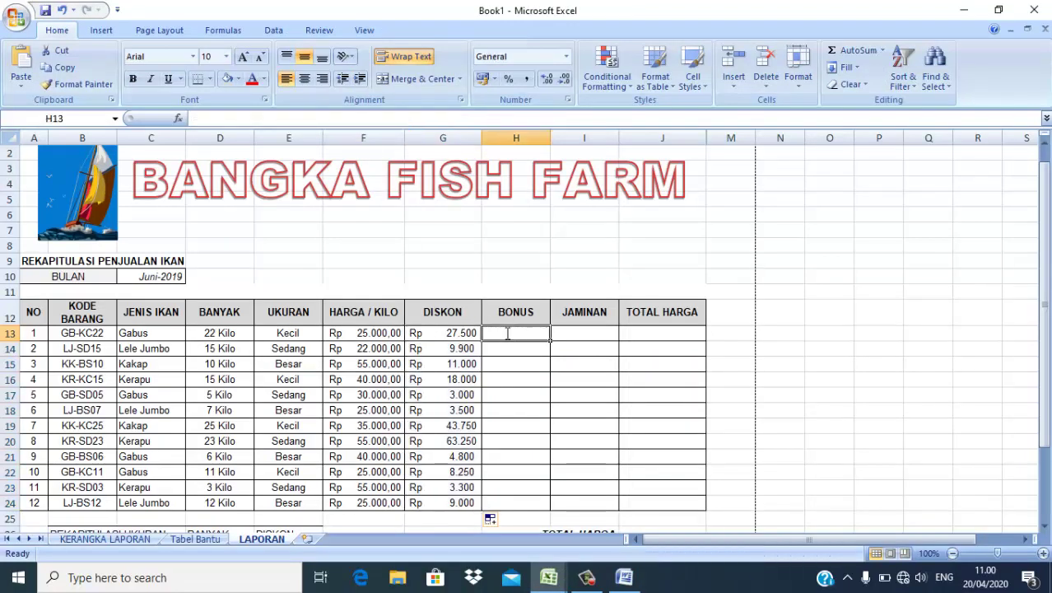
{"action": "type", "text": "=if"}
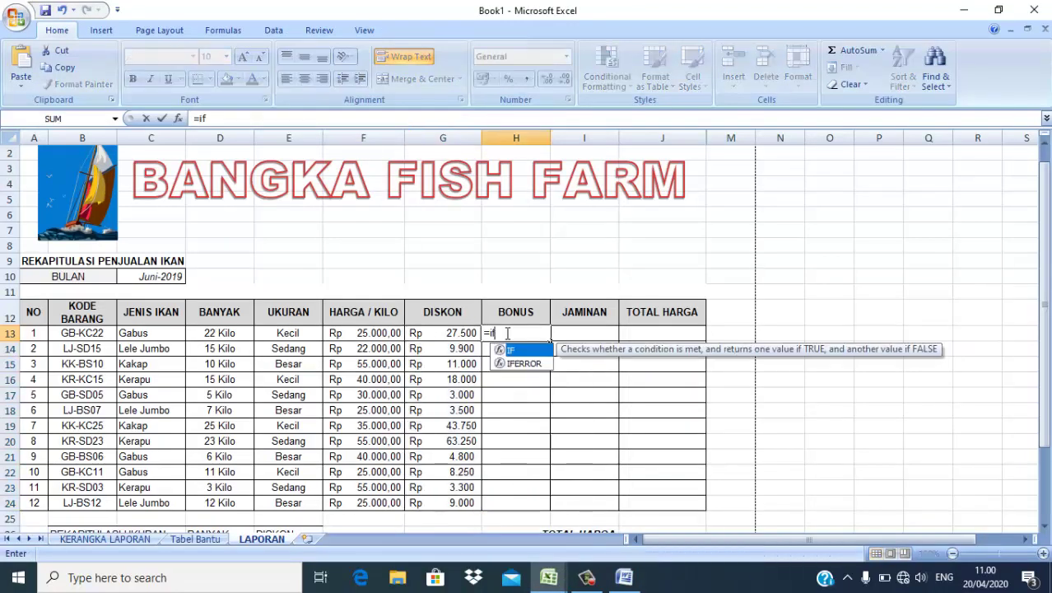
{"action": "double_click", "coordinate": [510, 349]}
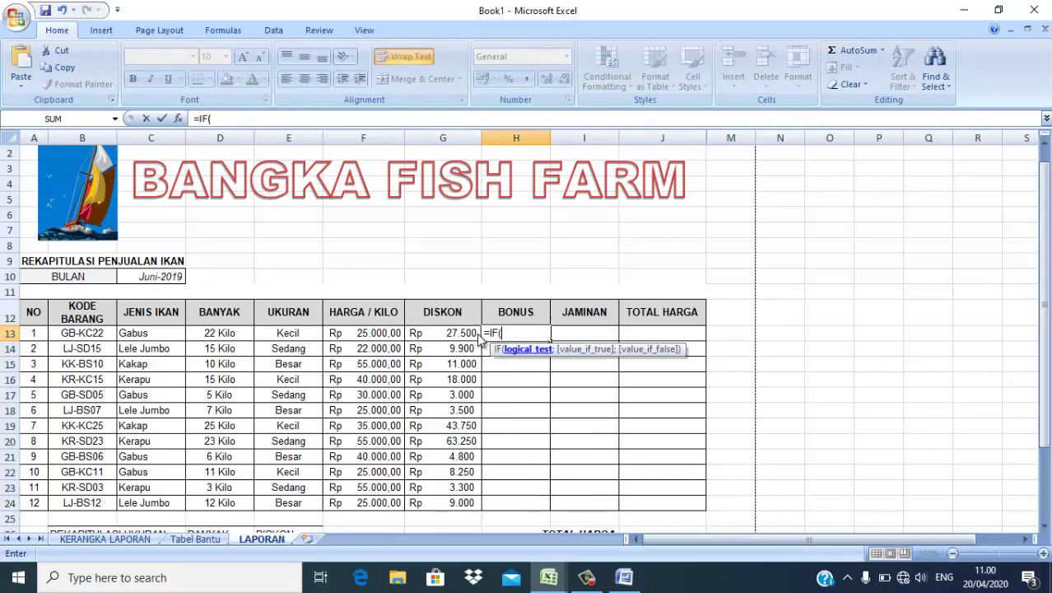
{"action": "left_click", "coordinate": [286, 333]}
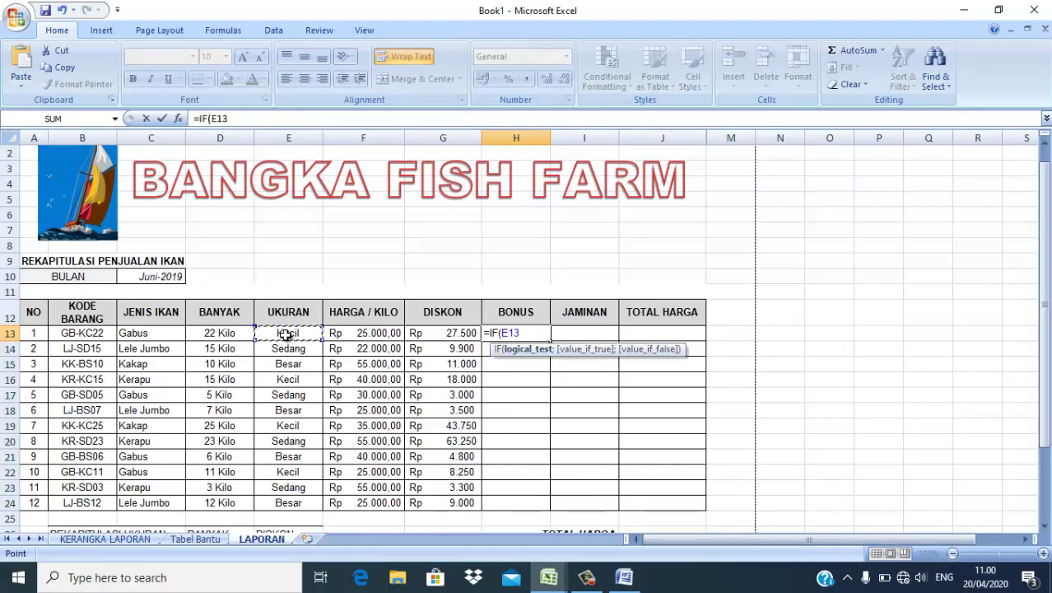
{"action": "type", "text": "=\"Kecil"}
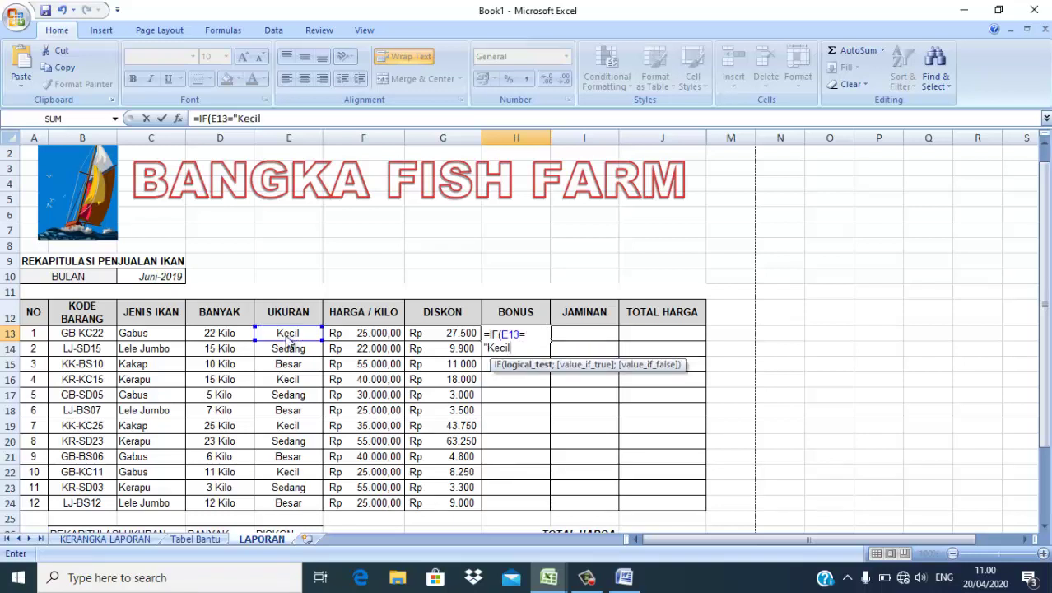
{"action": "type", "text": "\";\"Emv"}
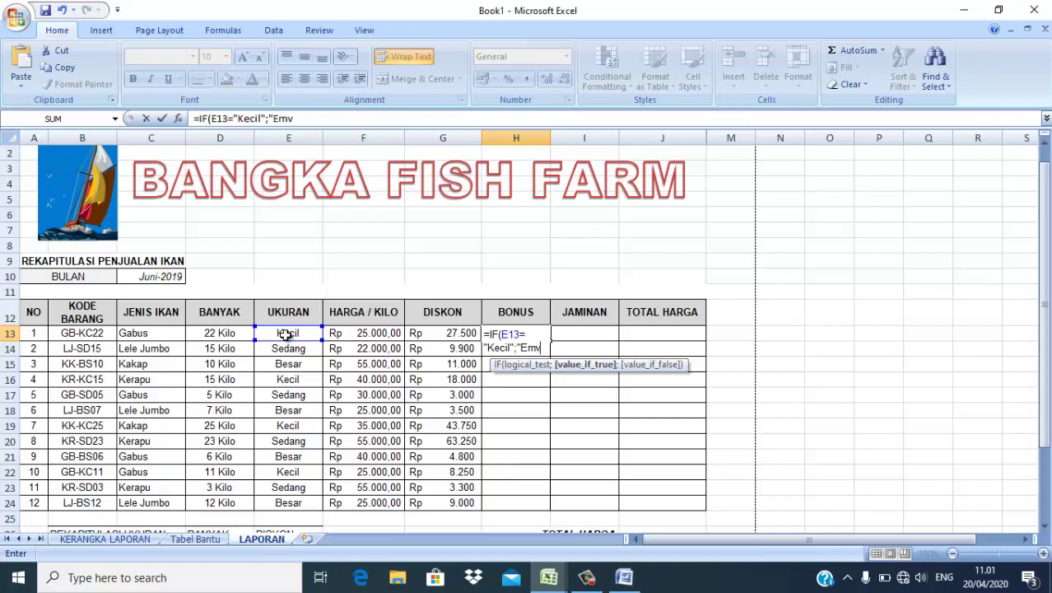
{"action": "key", "text": "BackSpace"}
{"action": "type", "text": "ber\";"}
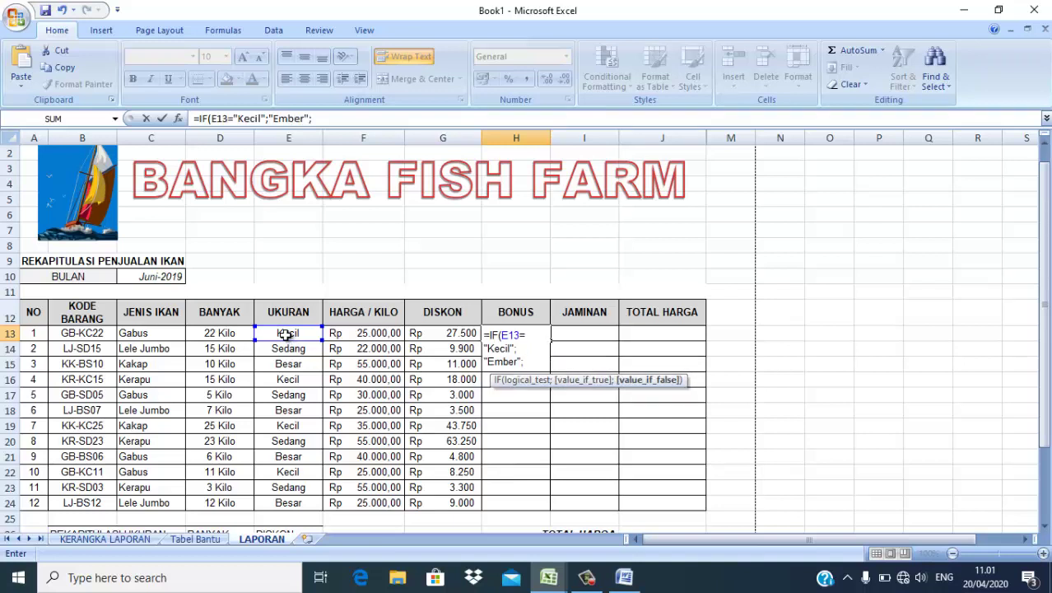
Step: Duplicate the IF clause of the H13 formula as the nested value-if-false argument
{"action": "left_click", "coordinate": [320, 118]}
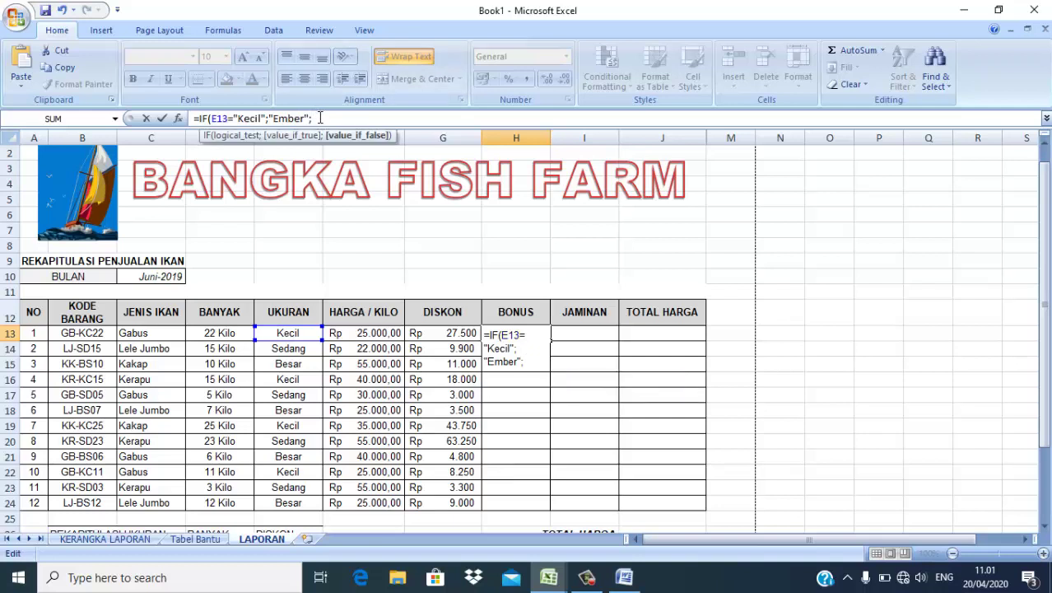
{"action": "left_click", "coordinate": [200, 118]}
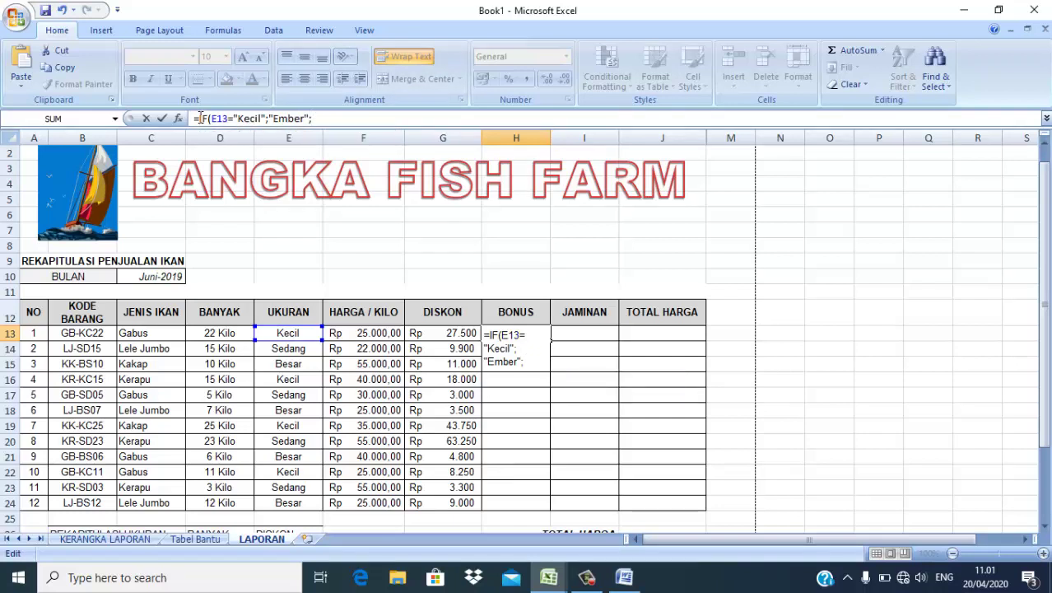
{"action": "left_click_drag", "start_coordinate": [199, 118], "coordinate": [313, 119]}
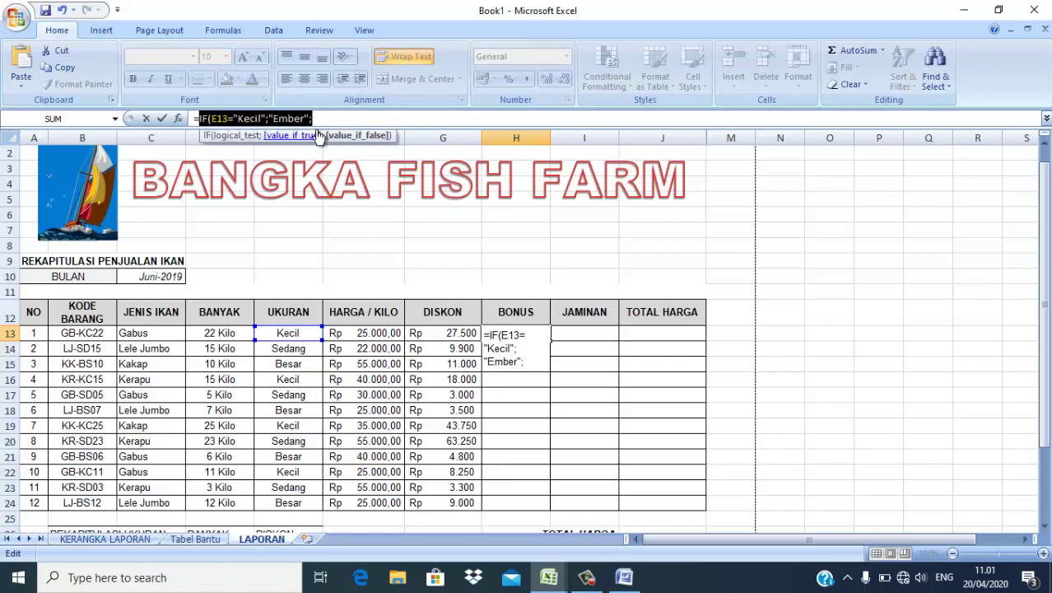
{"action": "left_click", "coordinate": [322, 118]}
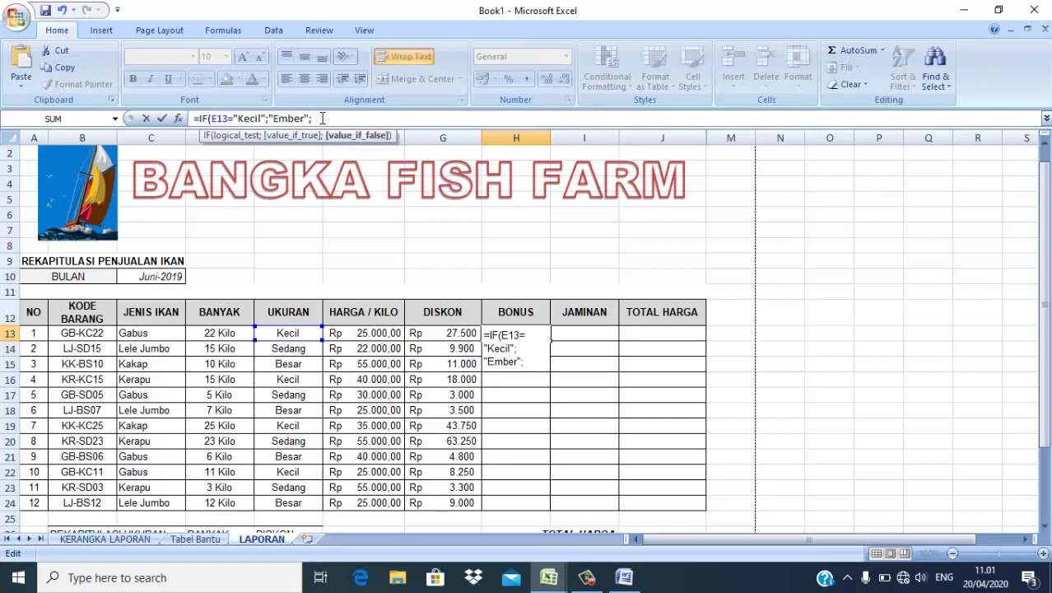
{"action": "key", "text": "ctrl+v"}
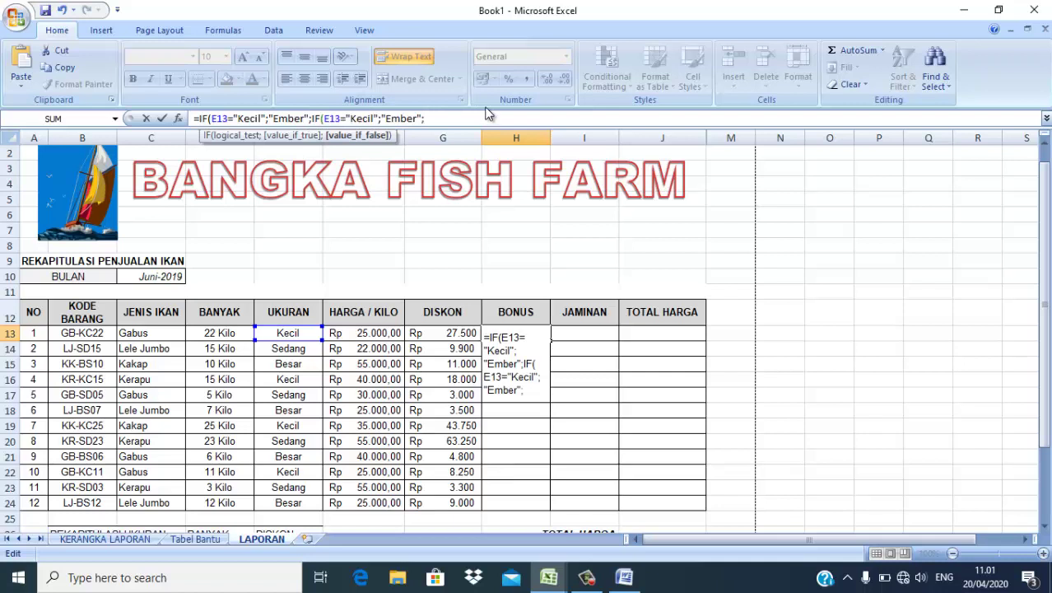
Step: Change the size tested by the nested IF in H13 to "Sedang"
{"action": "left_click", "coordinate": [371, 117]}
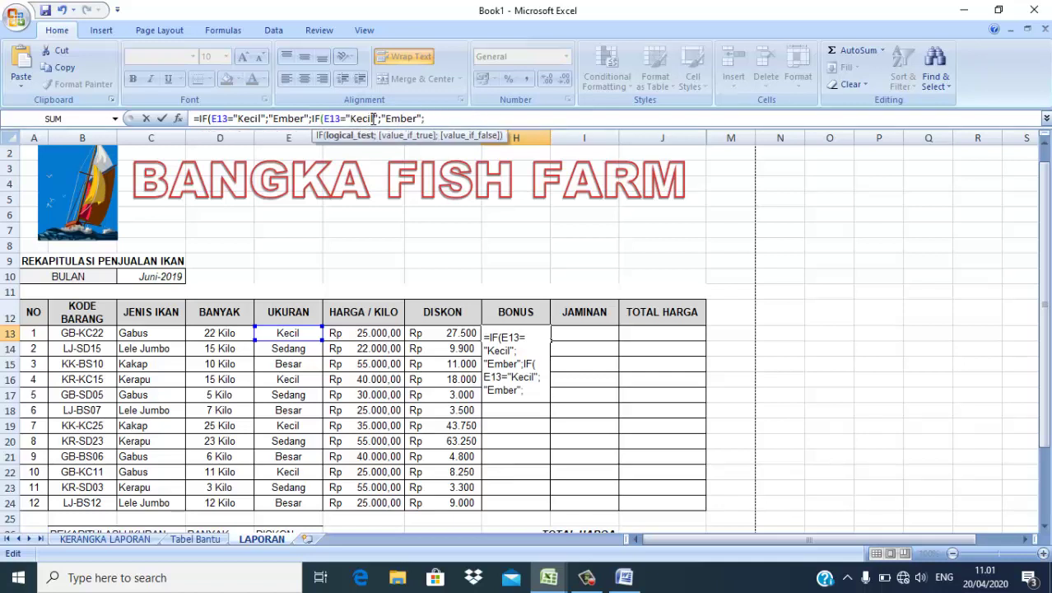
{"action": "key", "text": "BackSpace"}
{"action": "key", "text": "BackSpace"}
{"action": "key", "text": "BackSpace"}
{"action": "key", "text": "BackSpace"}
{"action": "key", "text": "BackSpace"}
{"action": "type", "text": "Sedan"}
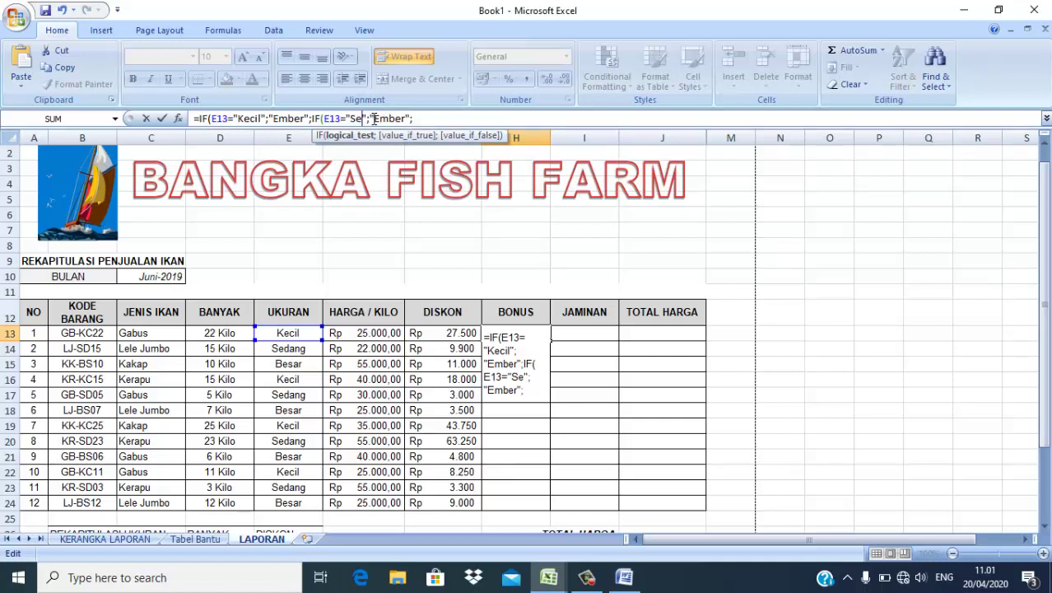
{"action": "type", "text": "g"}
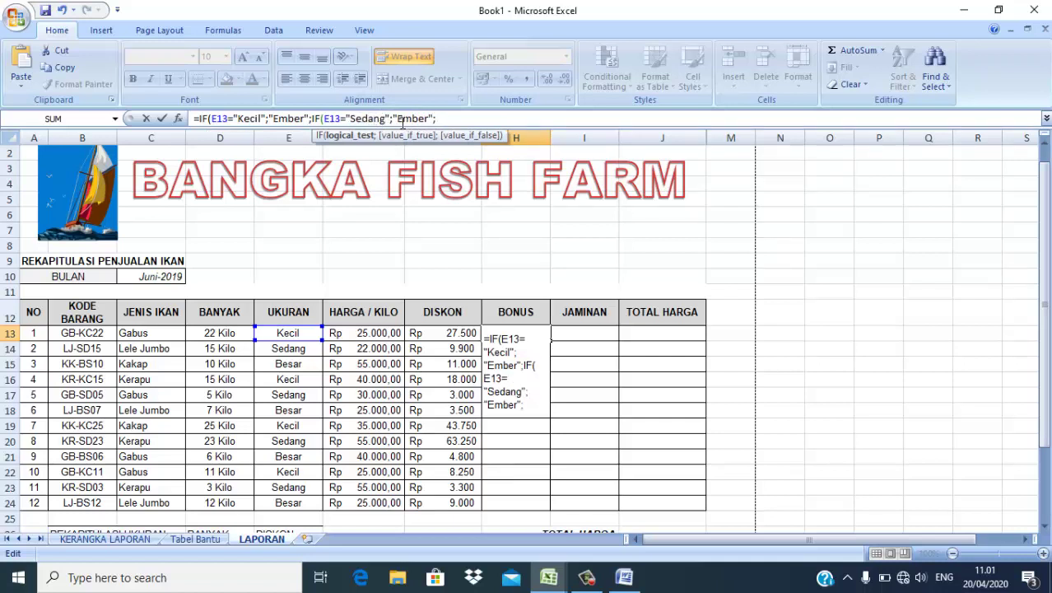
Step: Replace the nested IF's true result in H13 with "Filter Air"
{"action": "left_click", "coordinate": [429, 120]}
{"action": "key", "text": "BackSpace"}
{"action": "key", "text": "BackSpace"}
{"action": "key", "text": "BackSpace"}
{"action": "key", "text": "BackSpace"}
{"action": "key", "text": "BackSpace"}
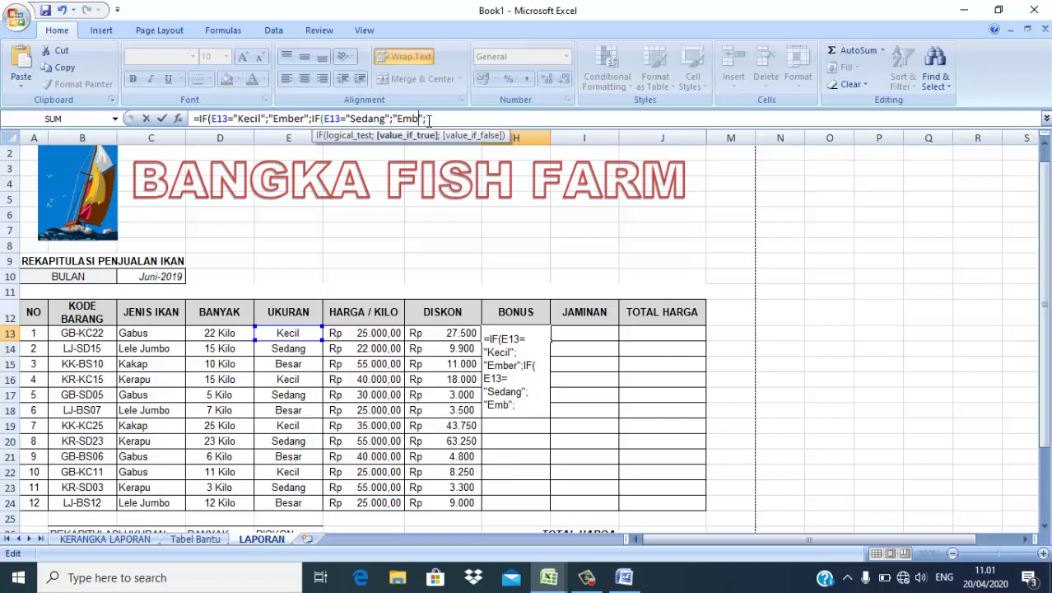
{"action": "type", "text": "f"}
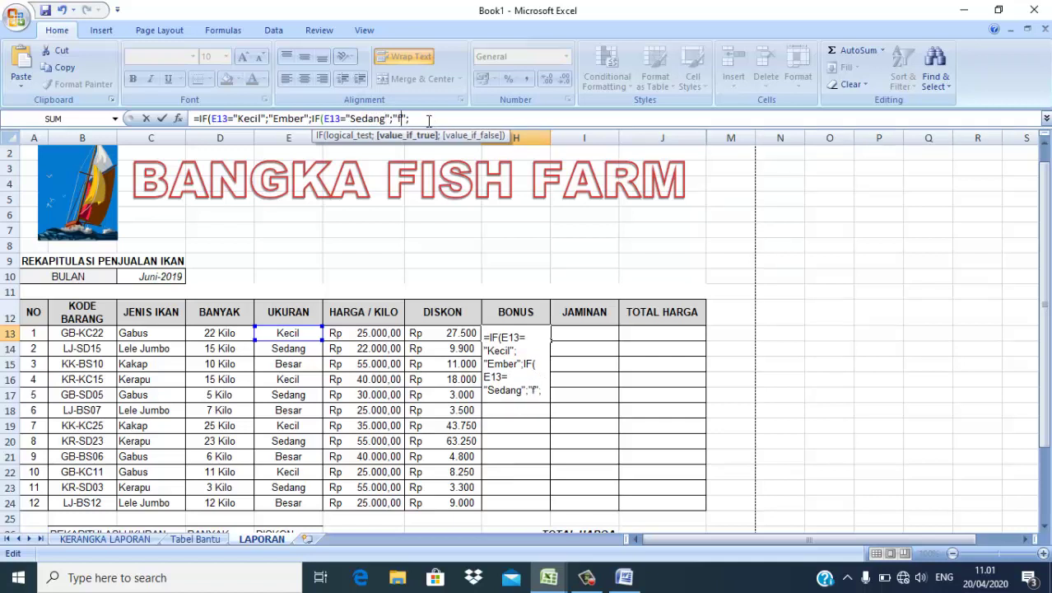
{"action": "key", "text": "BackSpace"}
{"action": "type", "text": "Filter "}
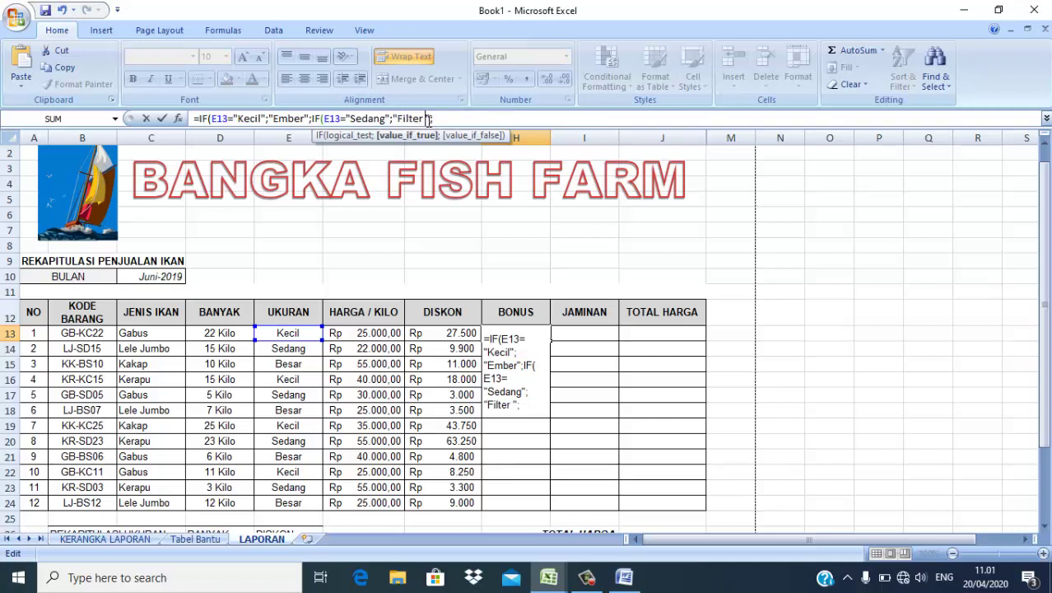
{"action": "type", "text": "Air"}
{"action": "key", "text": "Right"}
{"action": "key", "text": "Right"}
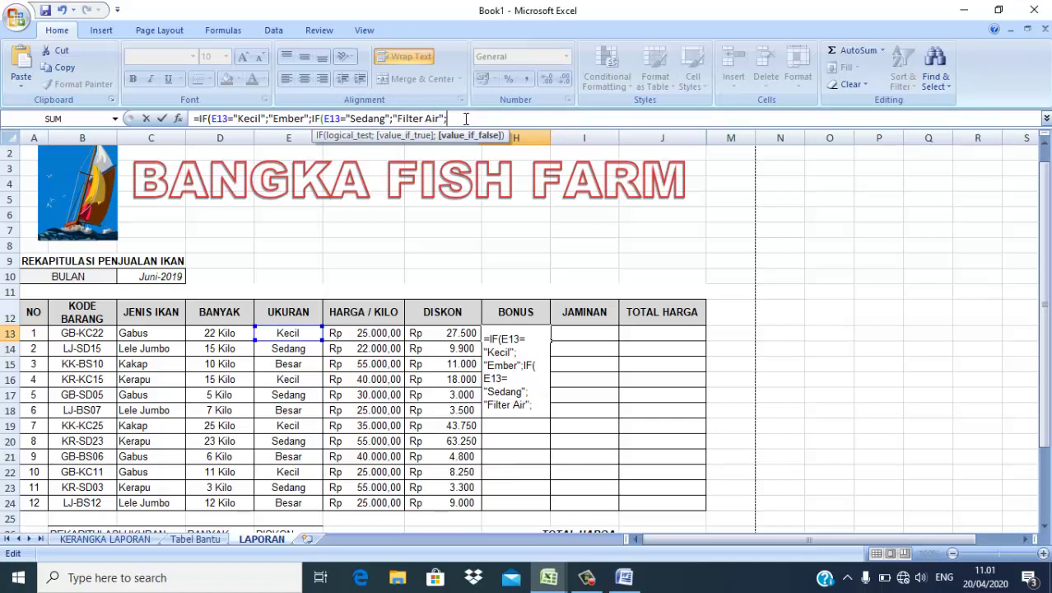
Step: Finish the H13 formula with "Baskom Besar" as the last value, close both IFs and enter it
{"action": "type", "text": "\"Basko"}
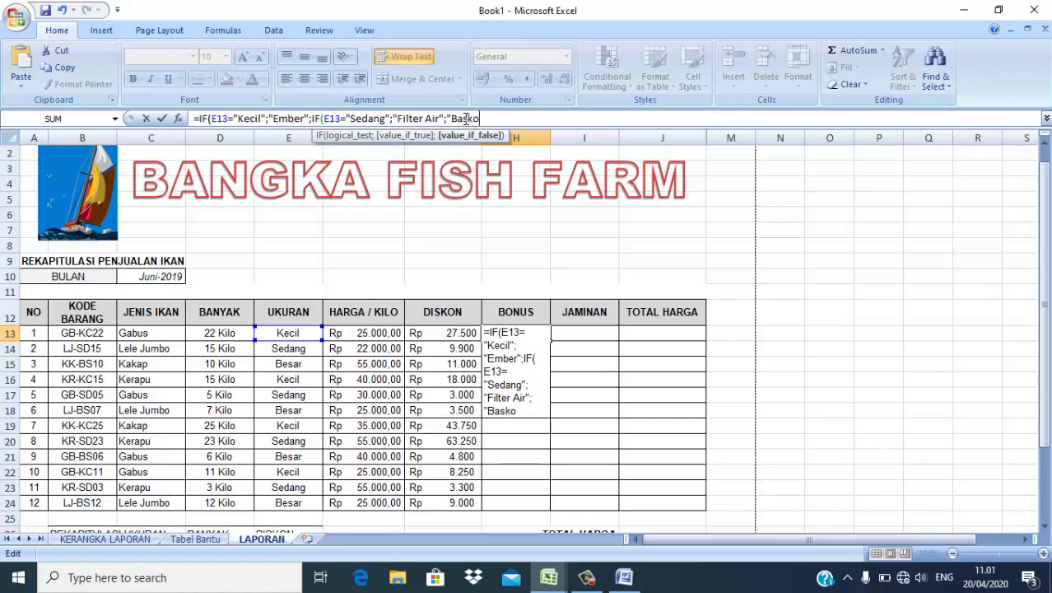
{"action": "type", "text": "m Besar"}
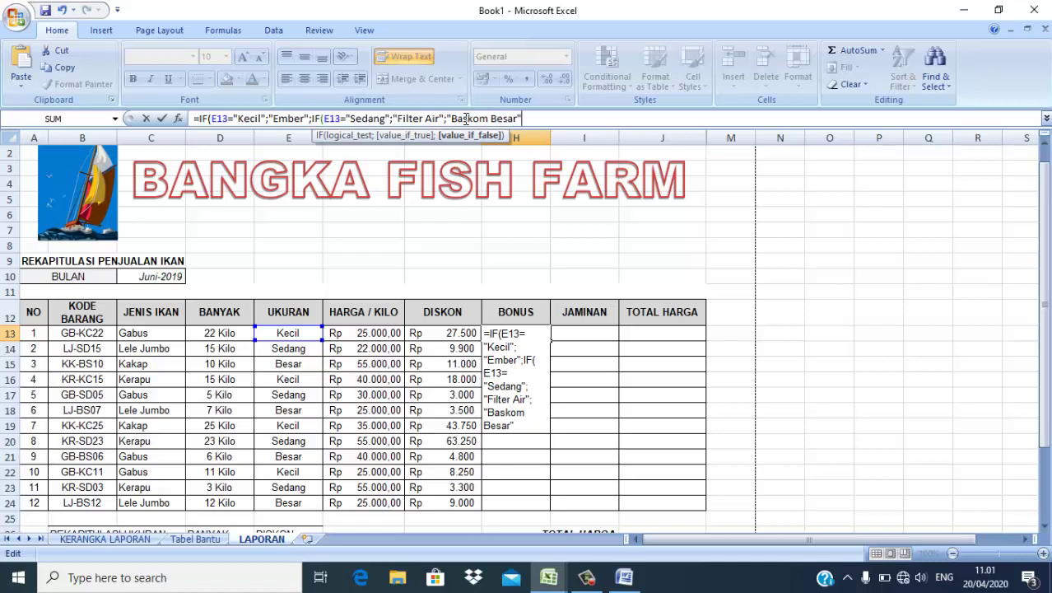
{"action": "type", "text": "\"))"}
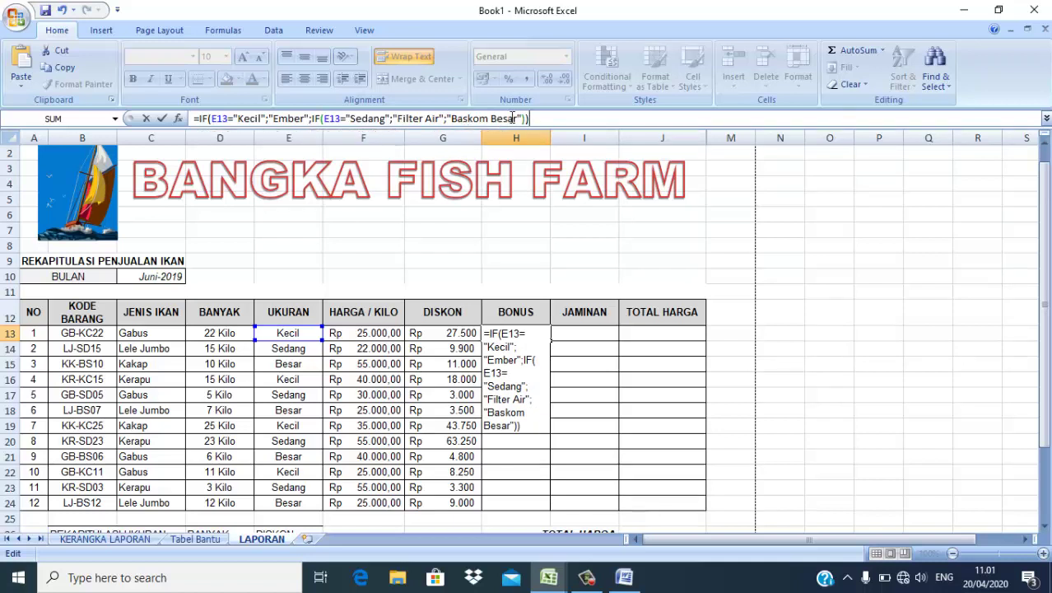
{"action": "key", "text": "Return"}
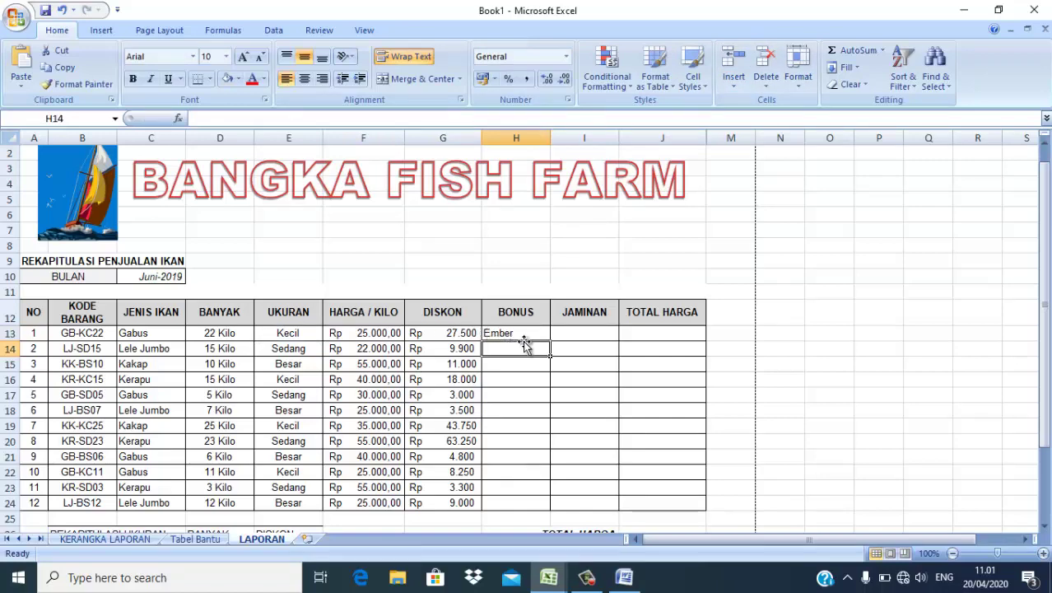
Step: Check the hadiah rules in the Word document, return to Book1 and fill the H13 formula down to H24
{"action": "left_click", "coordinate": [624, 577]}
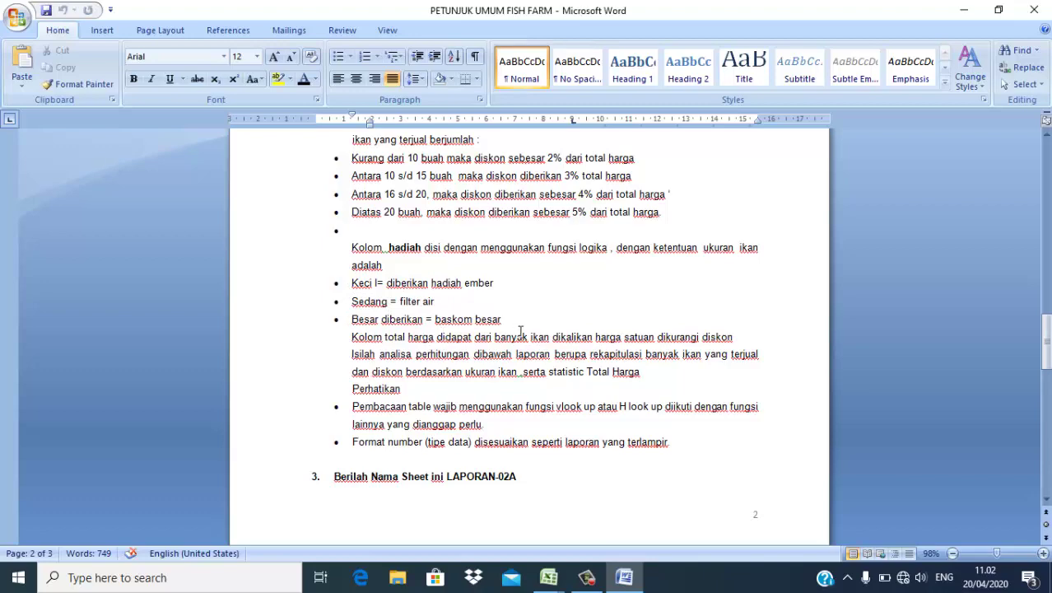
{"action": "mouse_move", "coordinate": [549, 577]}
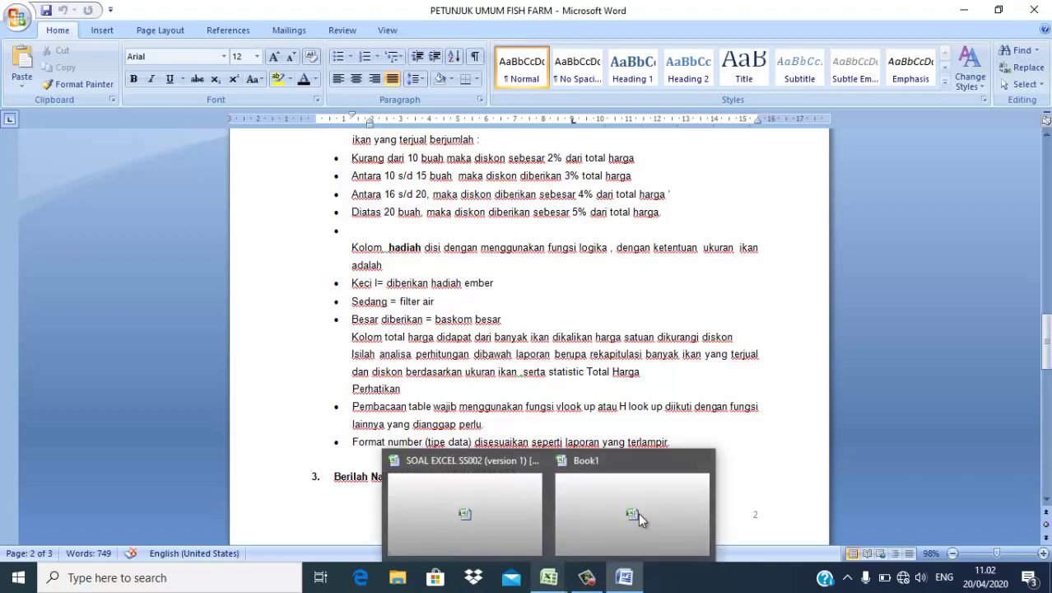
{"action": "left_click", "coordinate": [638, 512]}
{"action": "left_click", "coordinate": [514, 334]}
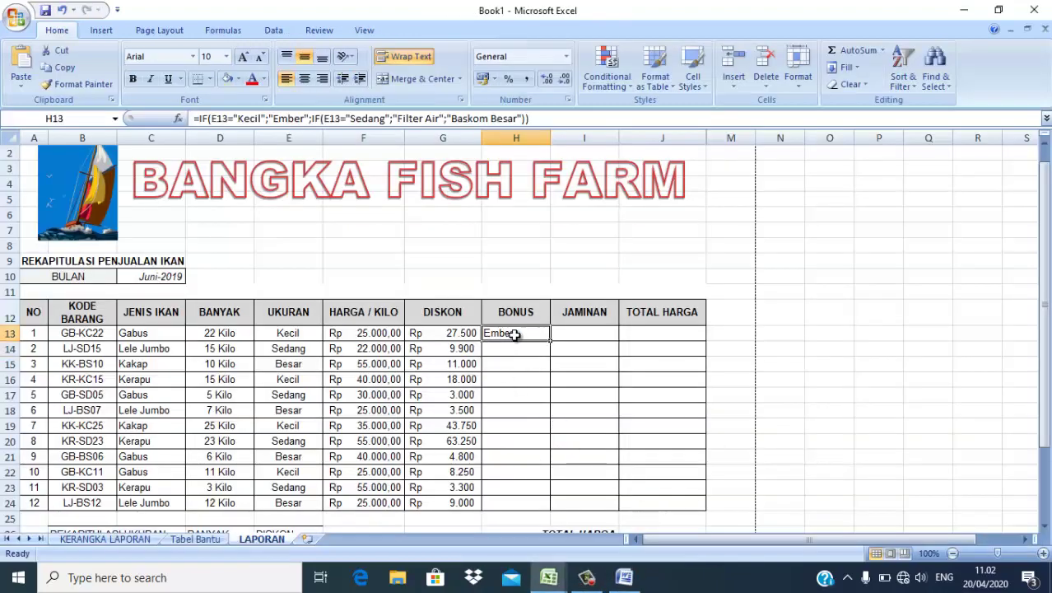
{"action": "left_click_drag", "start_coordinate": [550, 340], "coordinate": [546, 512]}
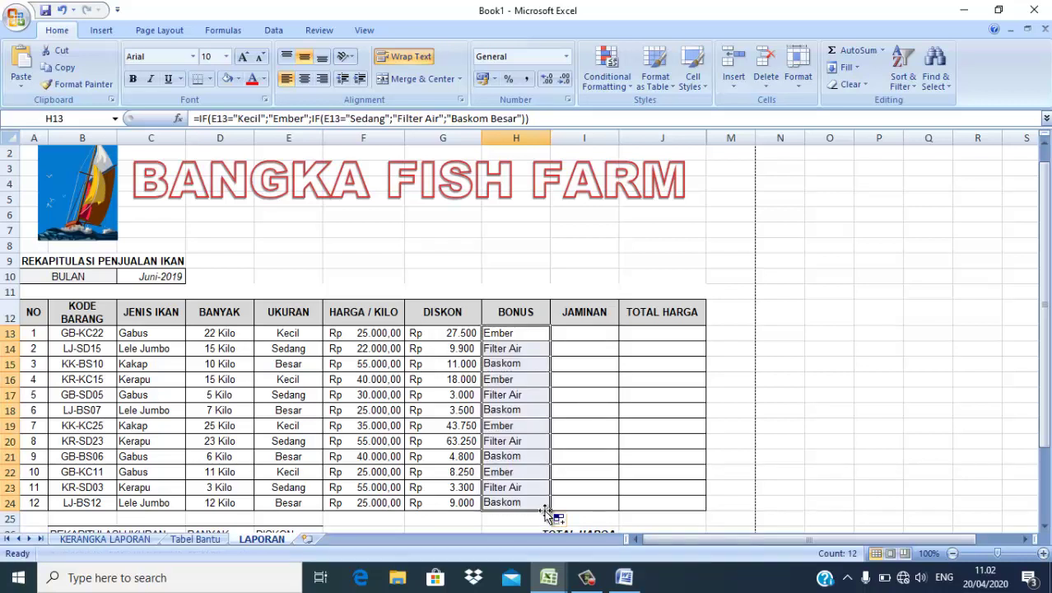
Step: Select I13 for the JAMINAN column and review the fasilitas/jaminan rules in the Word document
{"action": "left_click", "coordinate": [577, 334]}
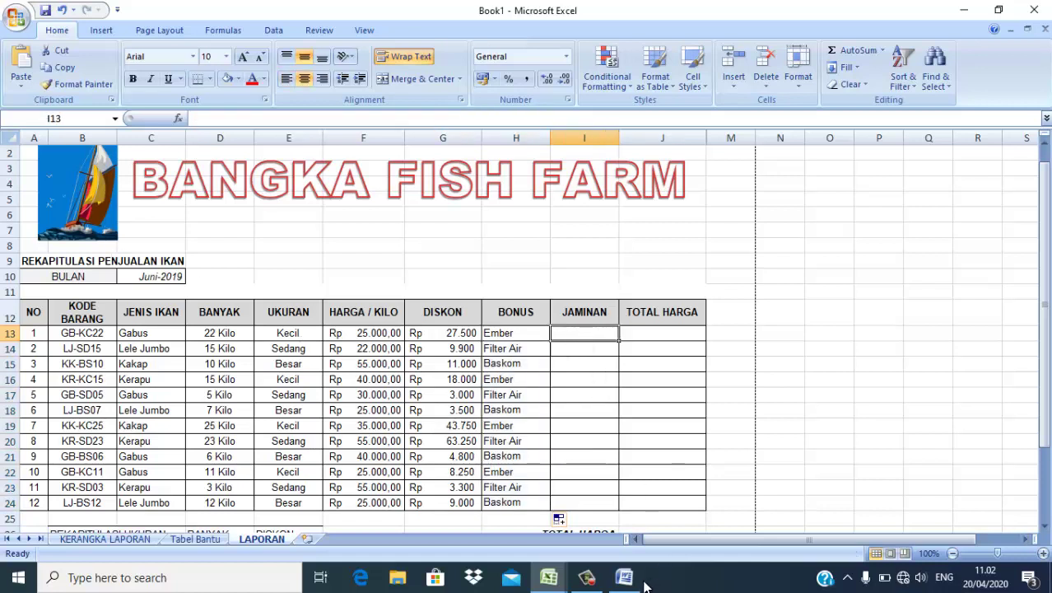
{"action": "mouse_move", "coordinate": [631, 583]}
{"action": "left_click", "coordinate": [639, 537]}
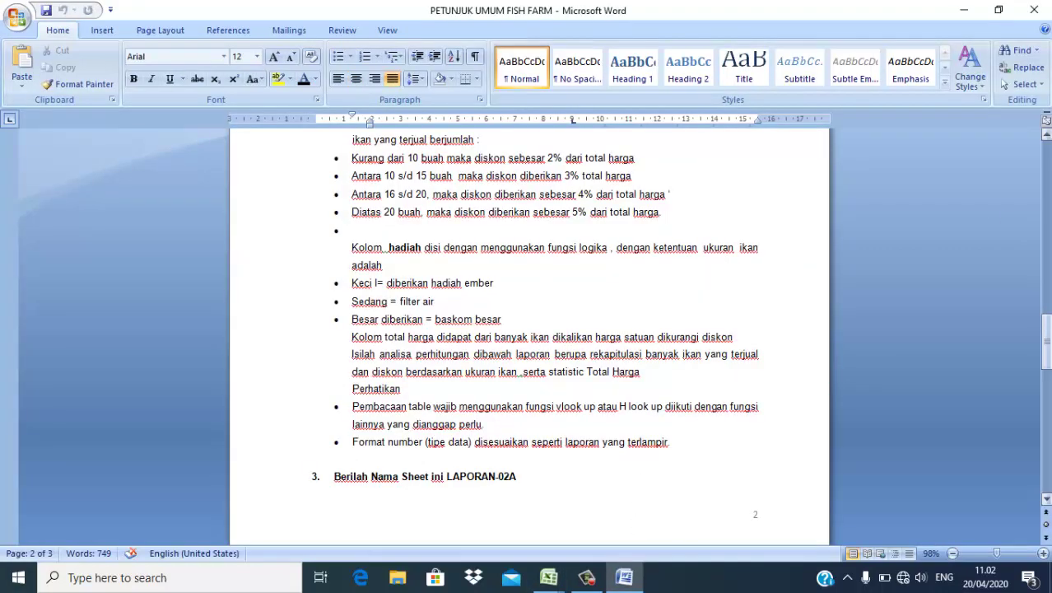
{"action": "left_click", "coordinate": [1047, 137]}
{"action": "left_click_drag", "start_coordinate": [1047, 136], "coordinate": [1046, 137]}
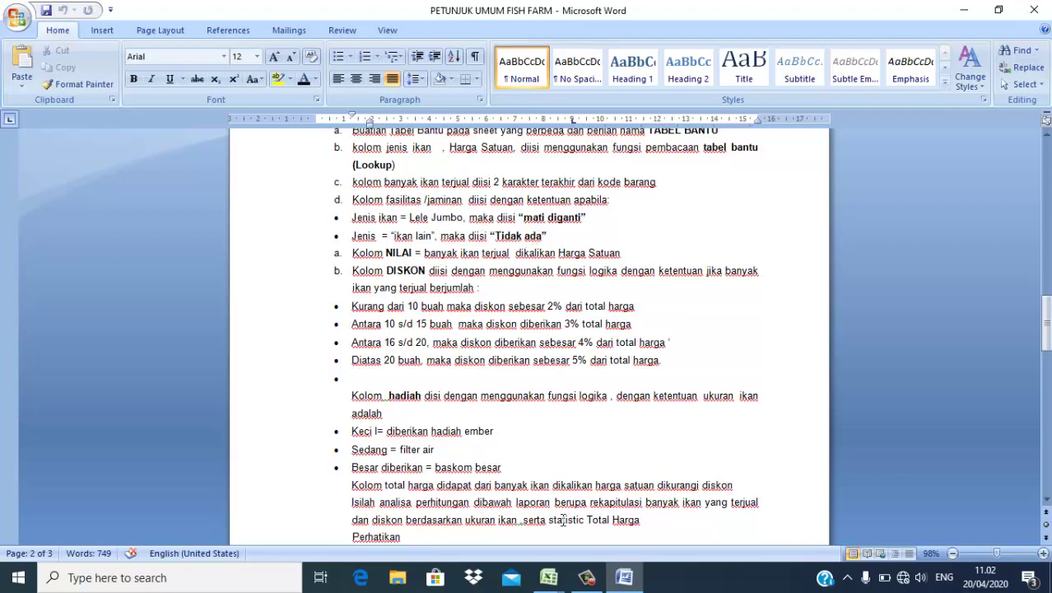
{"action": "mouse_move", "coordinate": [550, 577]}
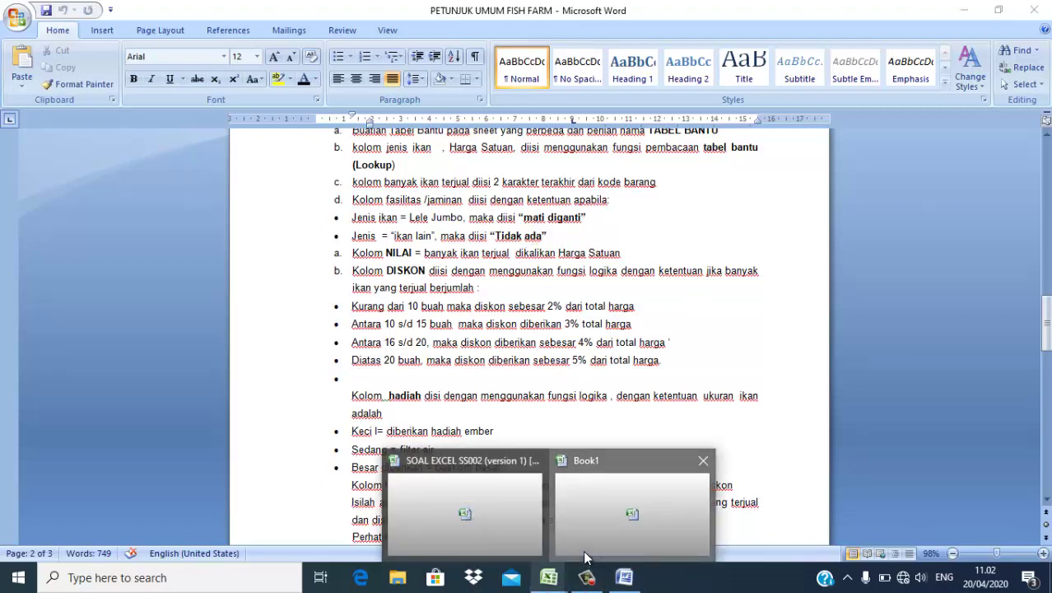
Step: Return to Book1 and start an IF formula in I13 that tests whether C13 equals "Lele Jumbo"
{"action": "left_click", "coordinate": [586, 558]}
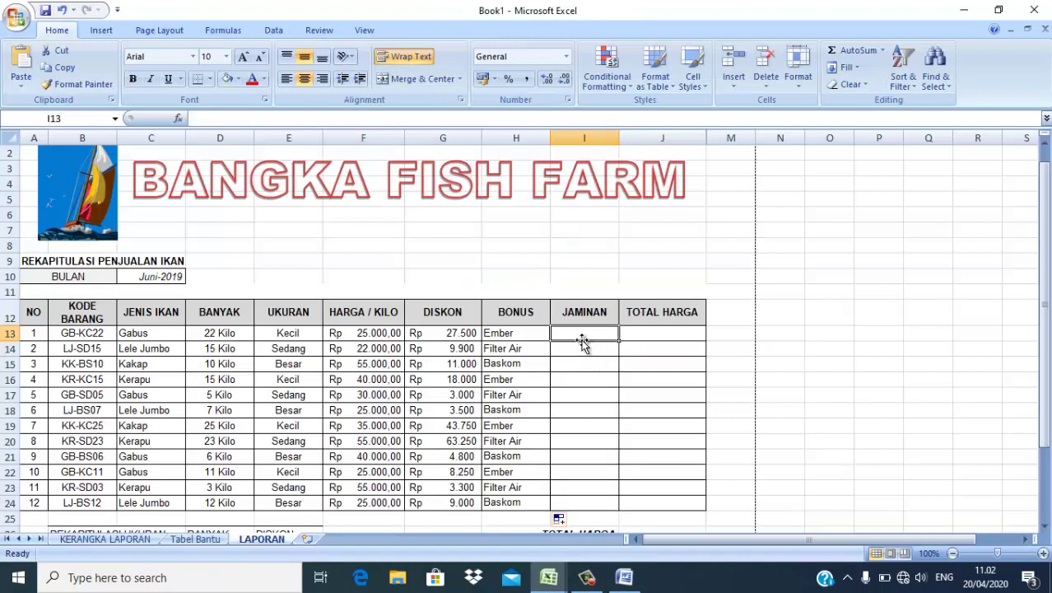
{"action": "type", "text": "="}
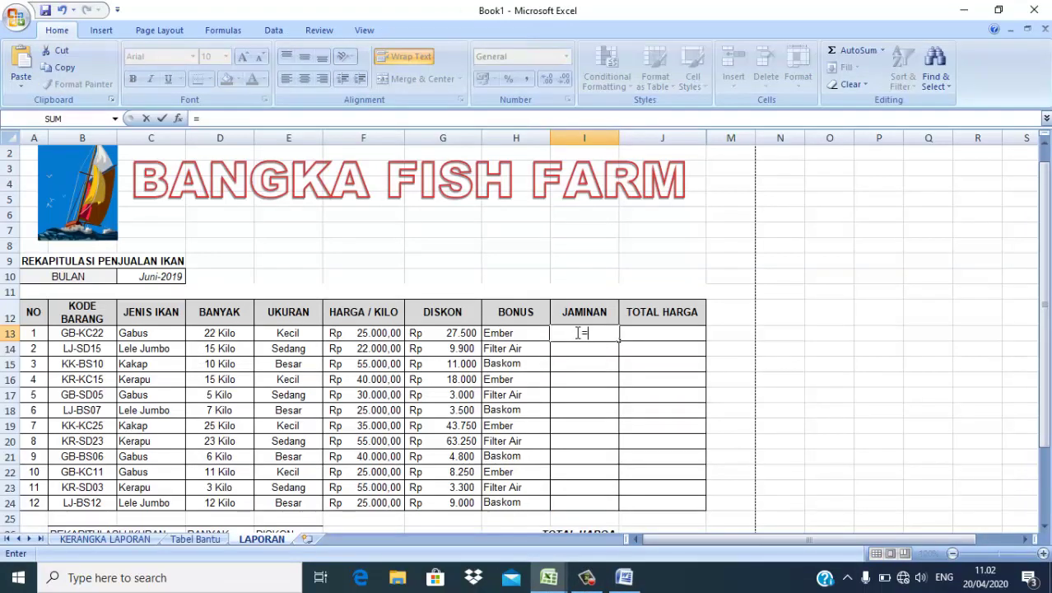
{"action": "type", "text": "if"}
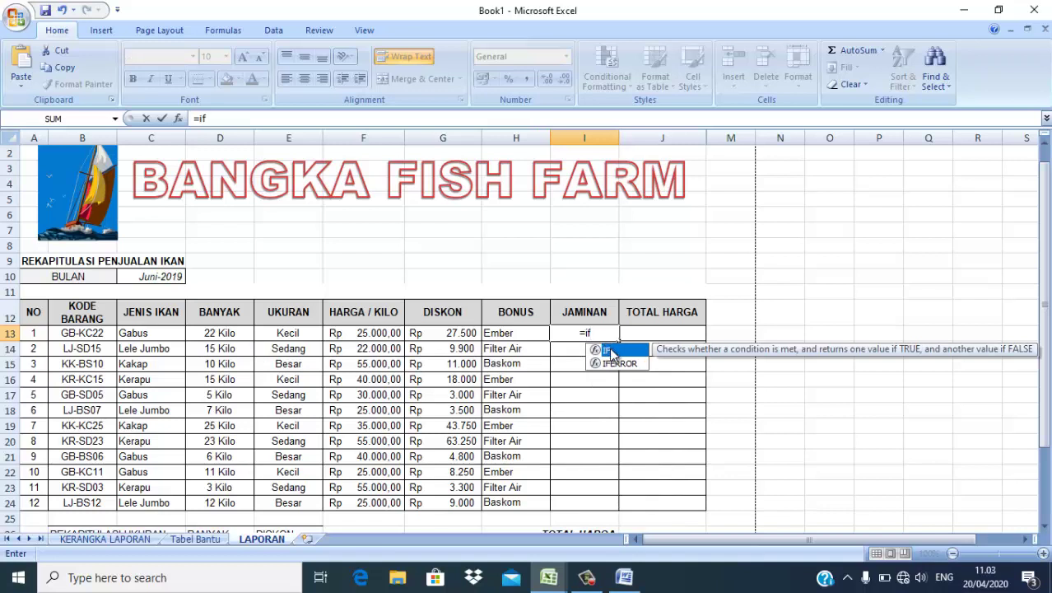
{"action": "double_click", "coordinate": [611, 353]}
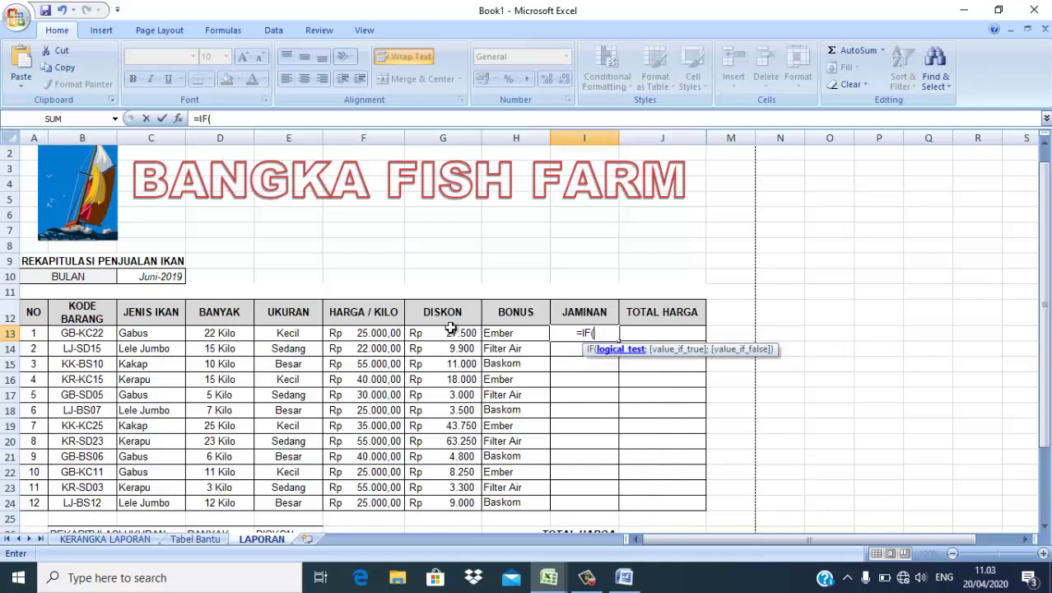
{"action": "left_click", "coordinate": [136, 333]}
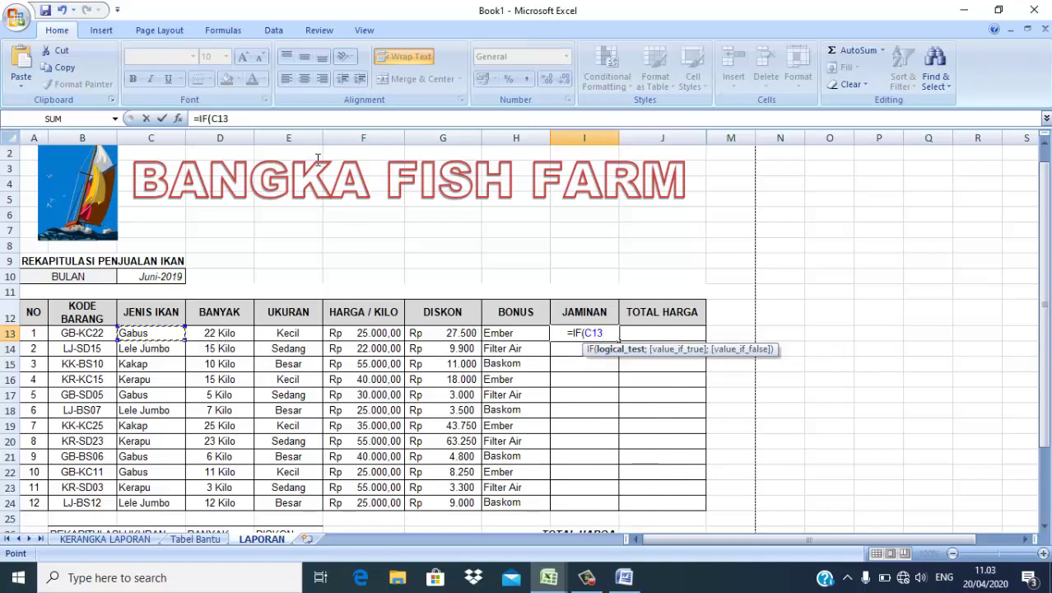
{"action": "left_click", "coordinate": [255, 120]}
{"action": "type", "text": "="}
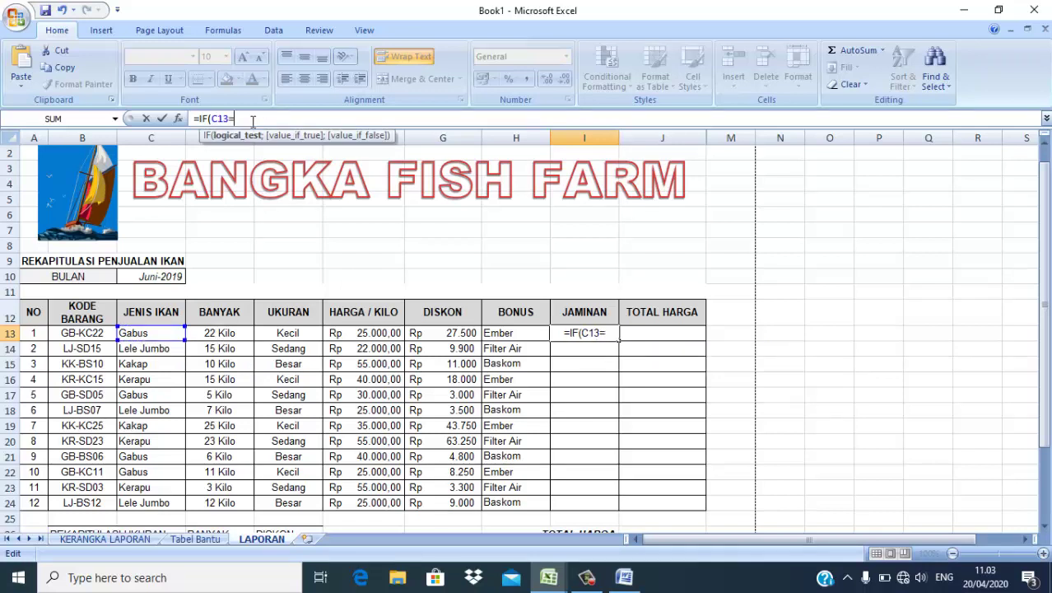
{"action": "type", "text": "\"Lele"}
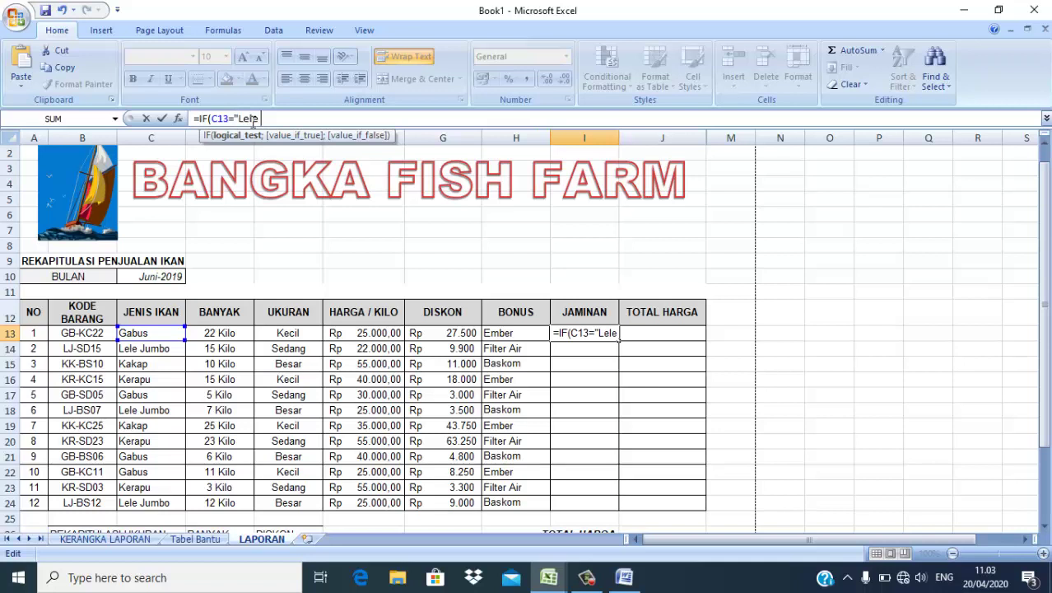
{"action": "type", "text": " JU"}
{"action": "key", "text": "BackSpace"}
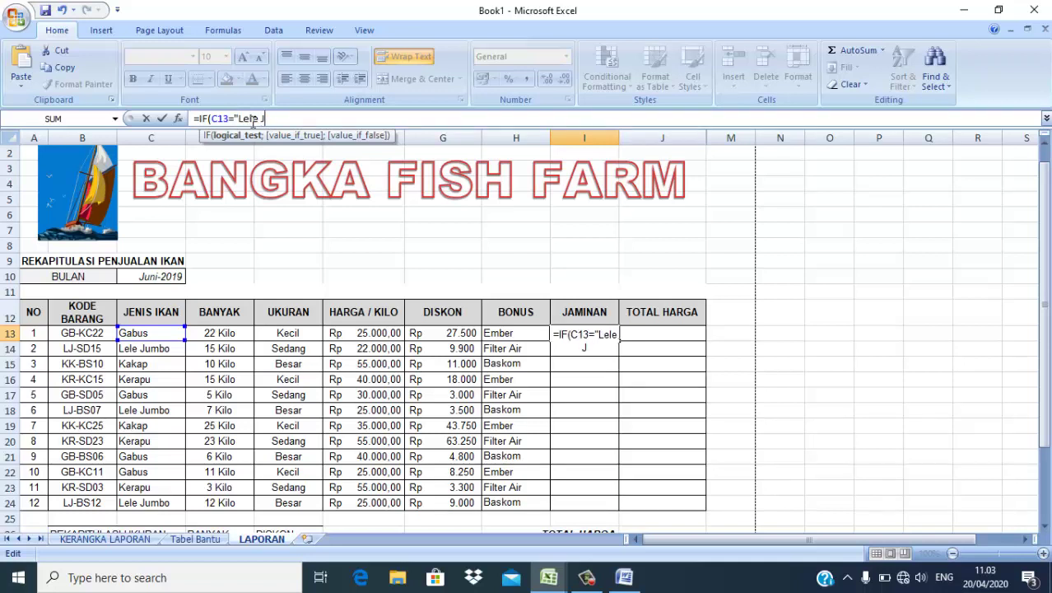
{"action": "type", "text": "umbo\";"}
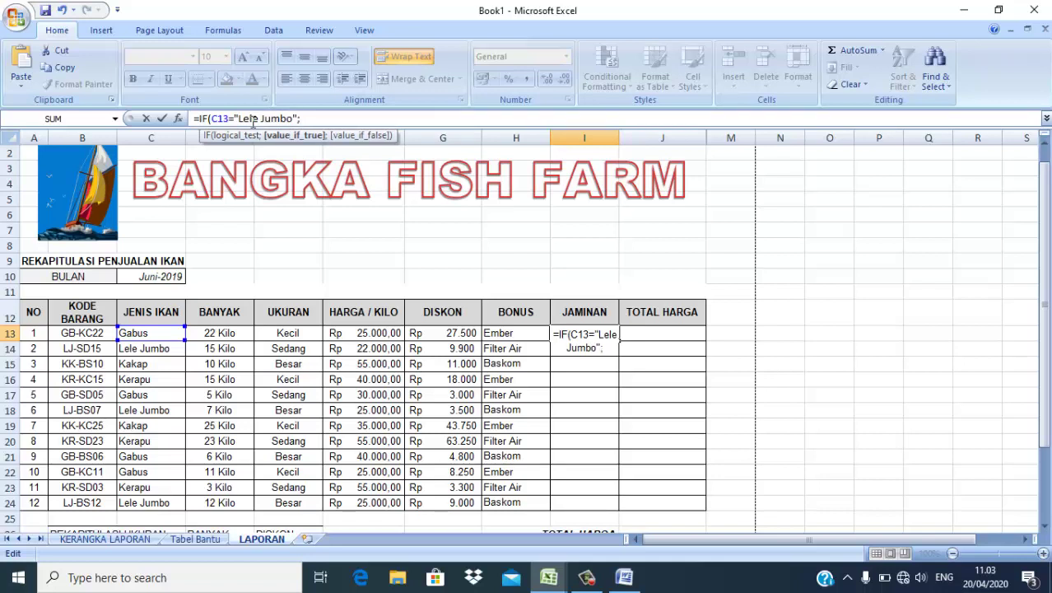
Step: Finish the I13 formula with "Mati di ganti" as the true result and "Tidak ada" as the false result, and enter it
{"action": "type", "text": "\""}
{"action": "type", "text": "Mati"}
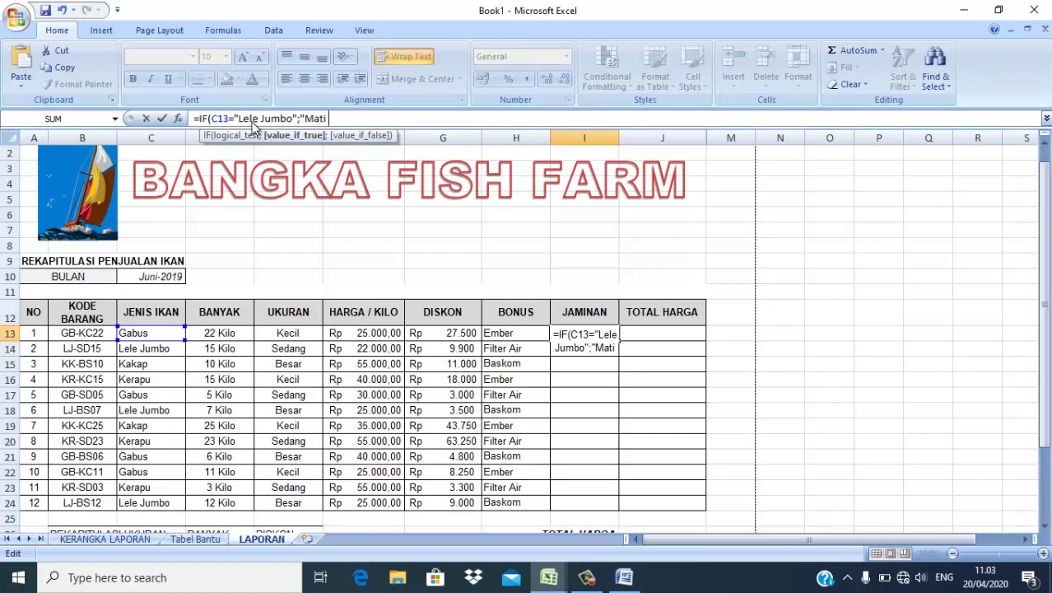
{"action": "type", "text": " di"}
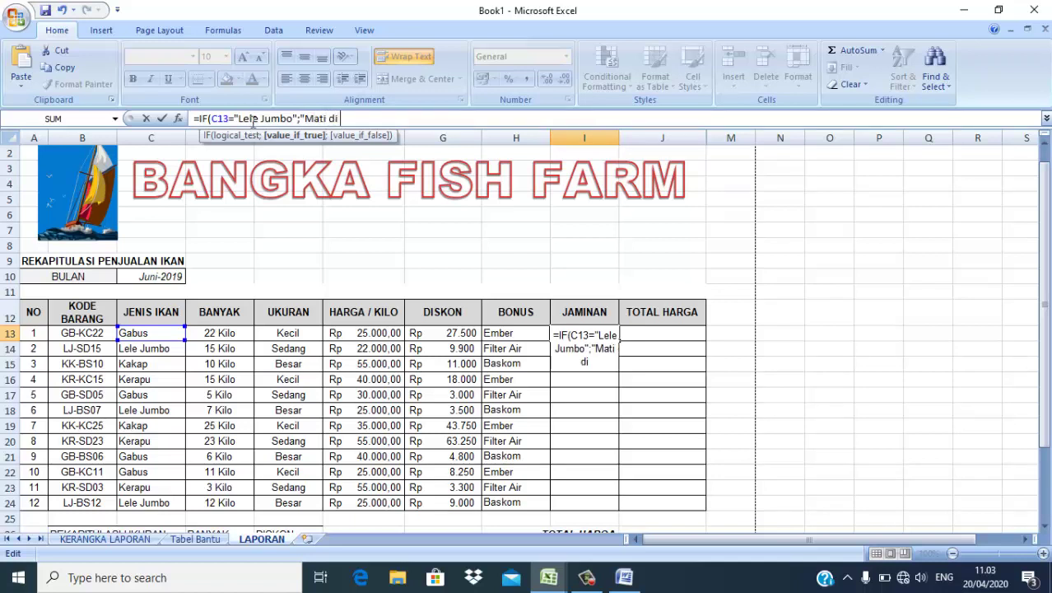
{"action": "type", "text": " ganti"}
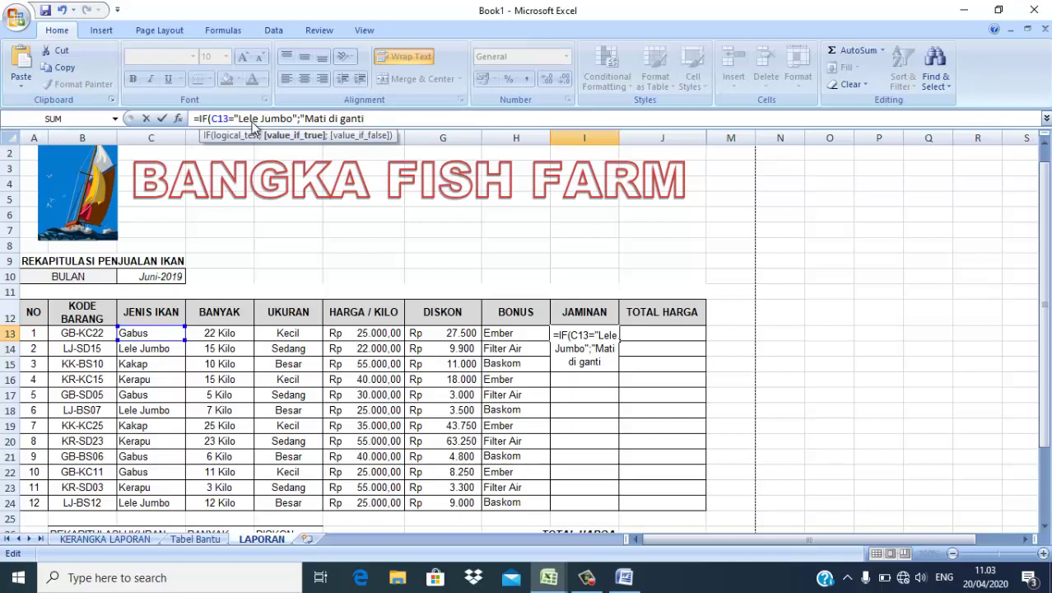
{"action": "type", "text": "\";"}
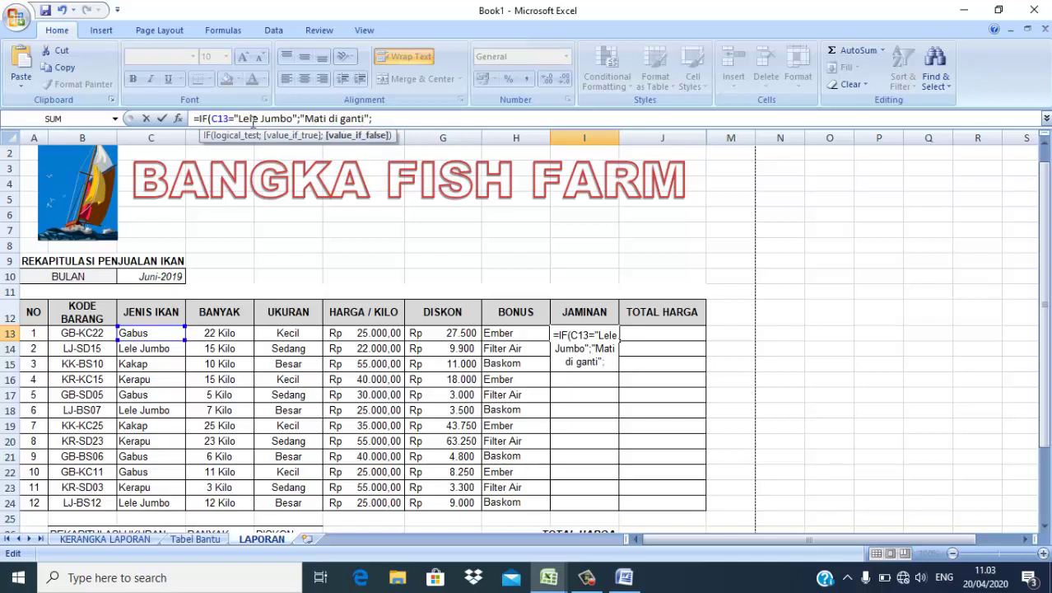
{"action": "type", "text": "\"Tidak a"}
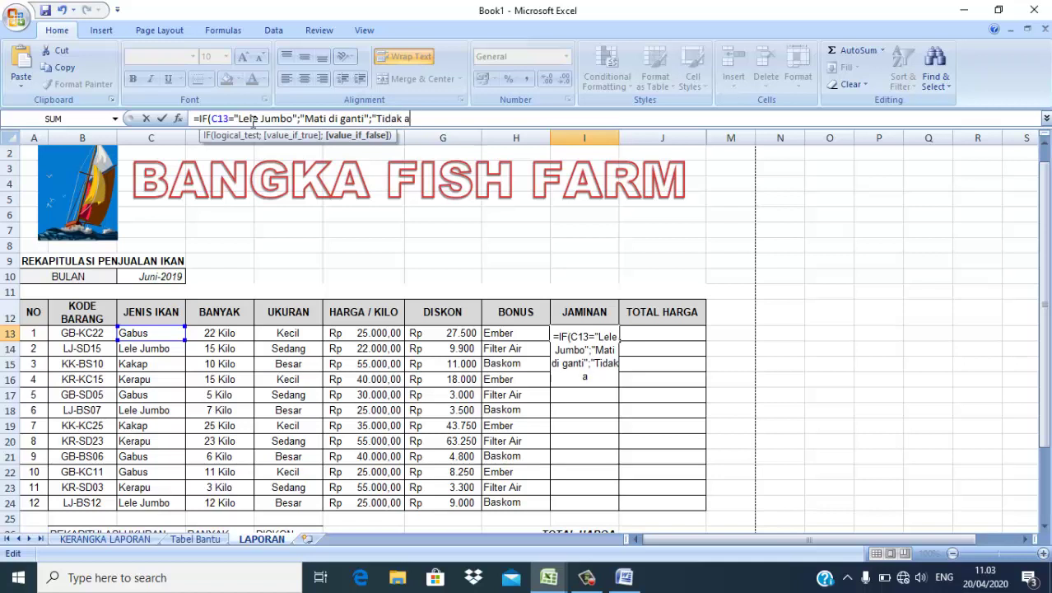
{"action": "type", "text": "da\")"}
{"action": "key", "text": "Return"}
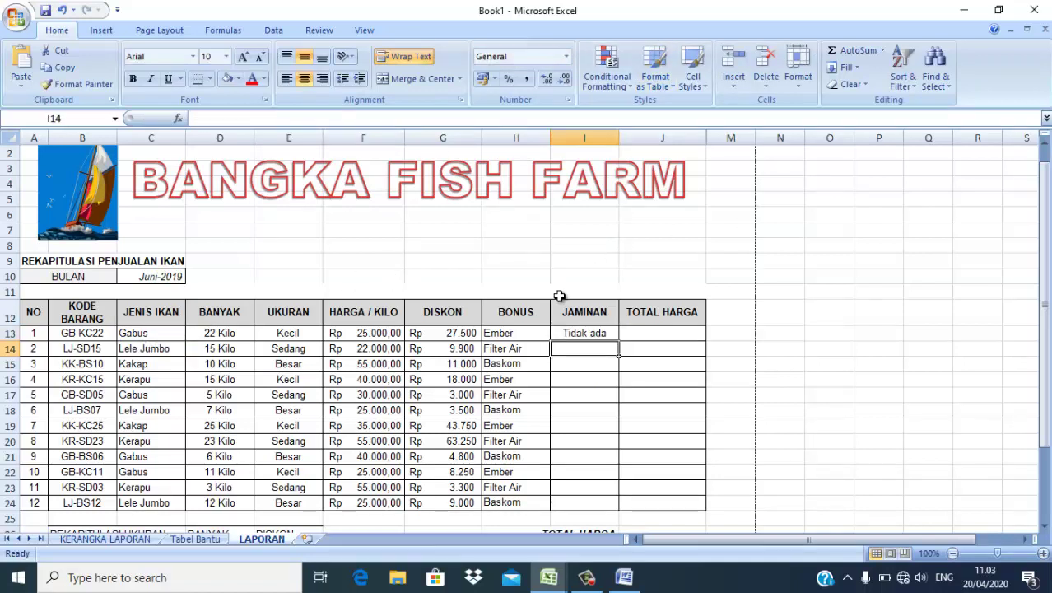
Step: Fill the I13 JAMINAN formula down to I24
{"action": "left_click", "coordinate": [596, 333]}
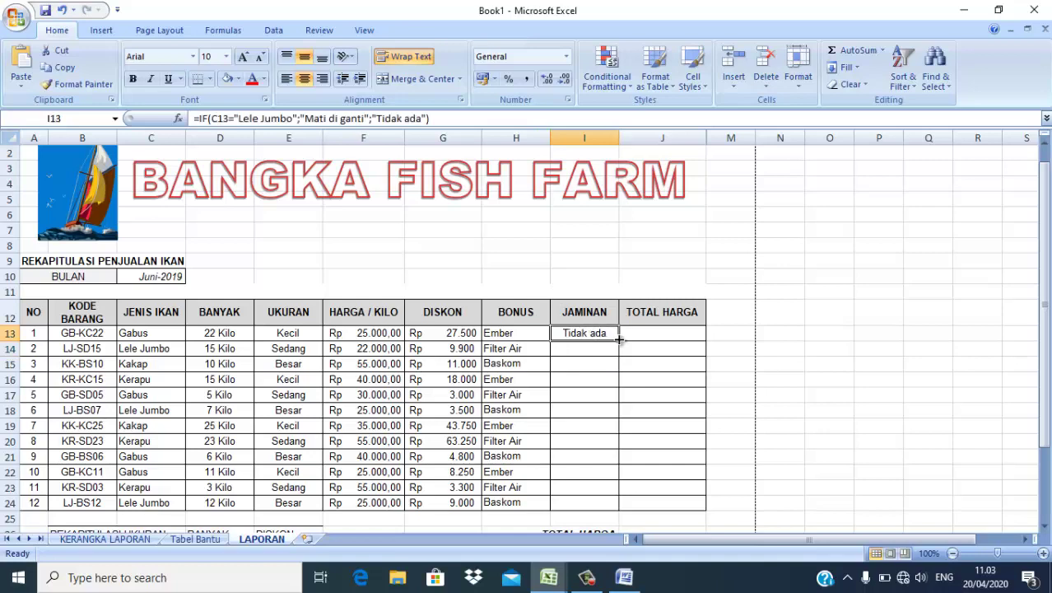
{"action": "left_click_drag", "start_coordinate": [618, 340], "coordinate": [623, 506]}
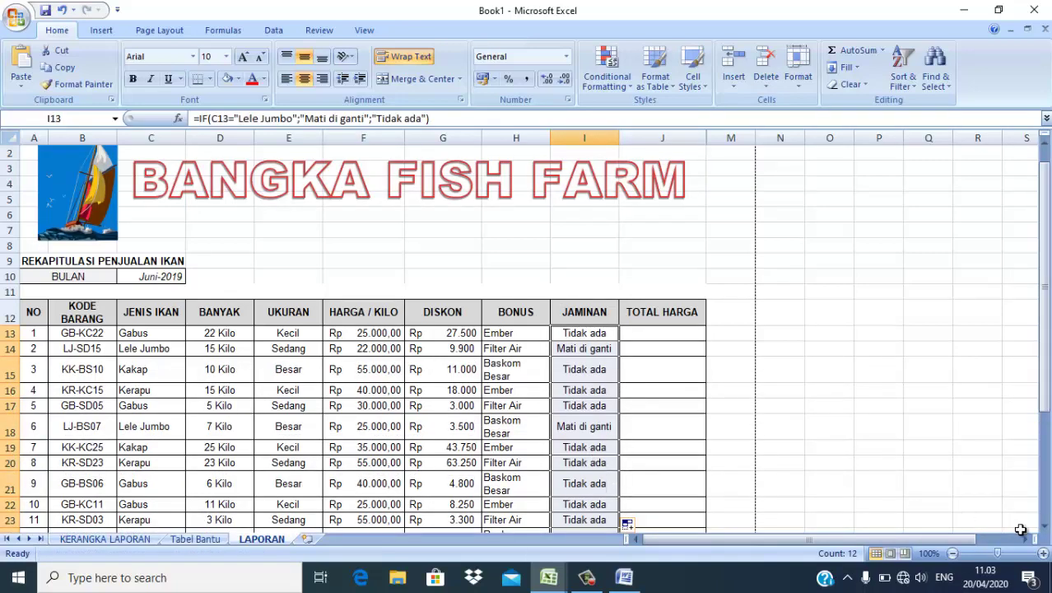
{"action": "scroll", "coordinate": [1044, 531], "scroll_direction": "down", "scroll_amount": 4}
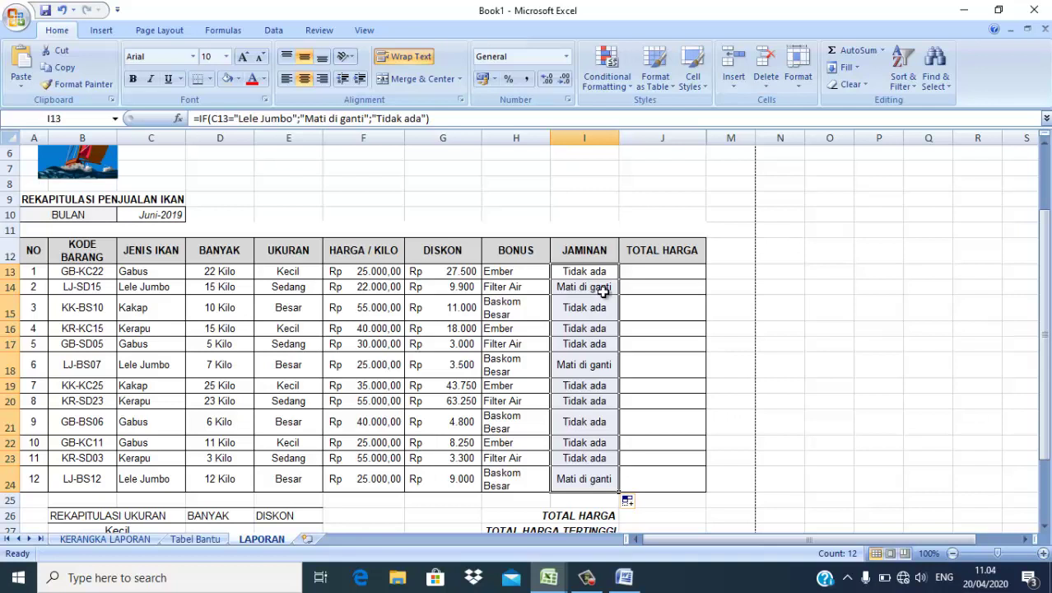
Step: Select J13 for the TOTAL HARGA column and review the total harga rule in the enlarged Word instructions
{"action": "left_click", "coordinate": [645, 273]}
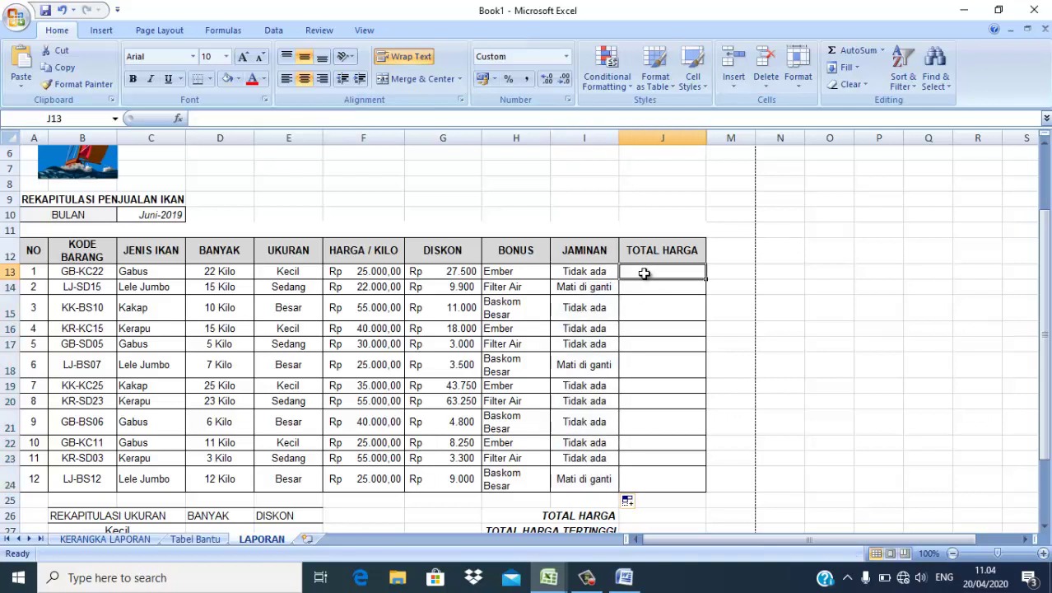
{"action": "left_click", "coordinate": [626, 577]}
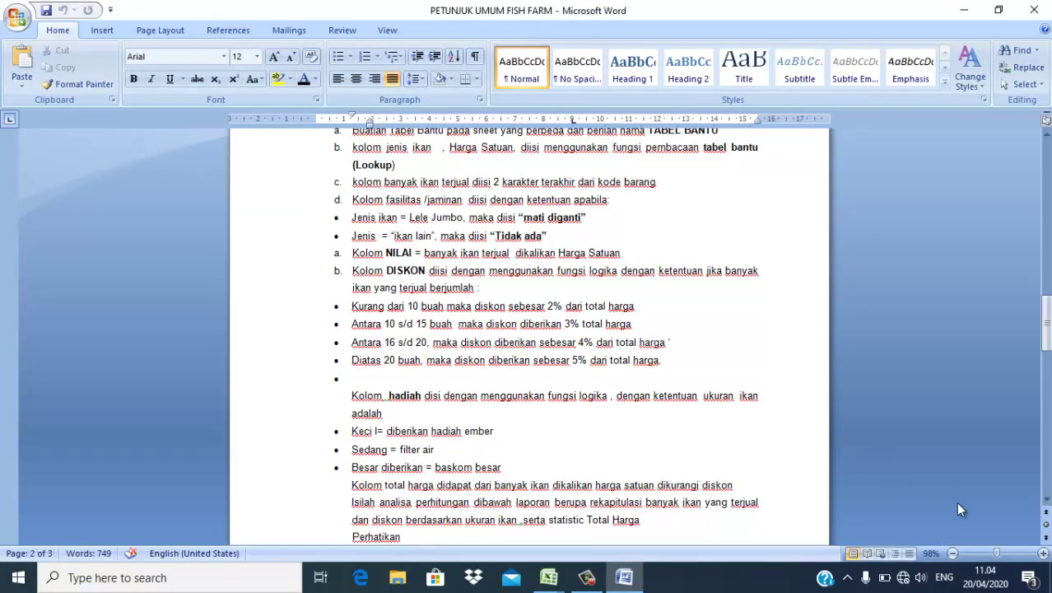
{"action": "left_click", "coordinate": [1046, 499]}
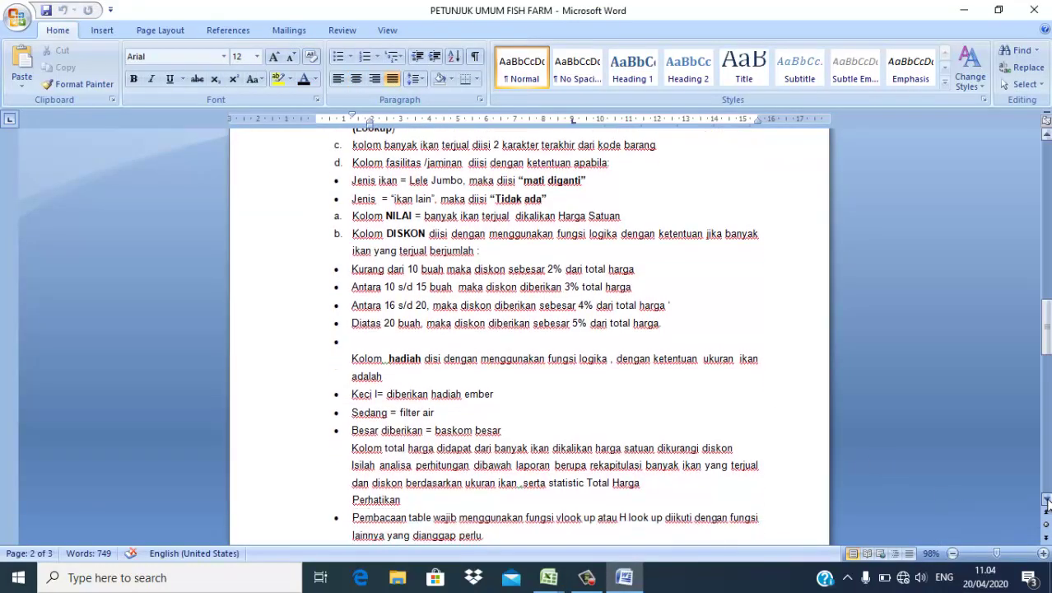
{"action": "left_click", "coordinate": [1046, 499]}
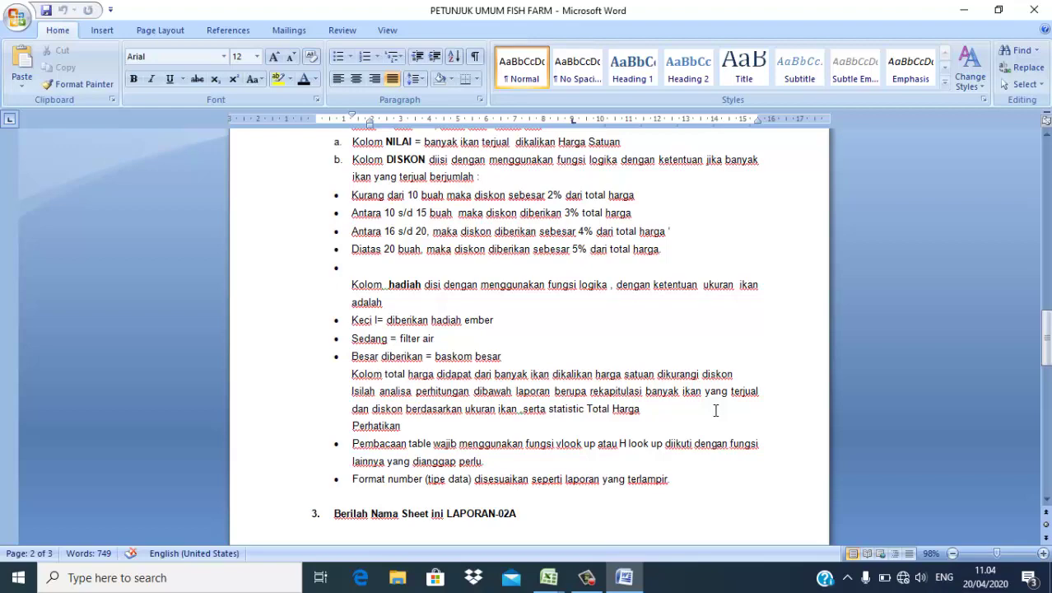
{"action": "left_click", "coordinate": [1043, 554]}
{"action": "left_click", "coordinate": [1044, 553]}
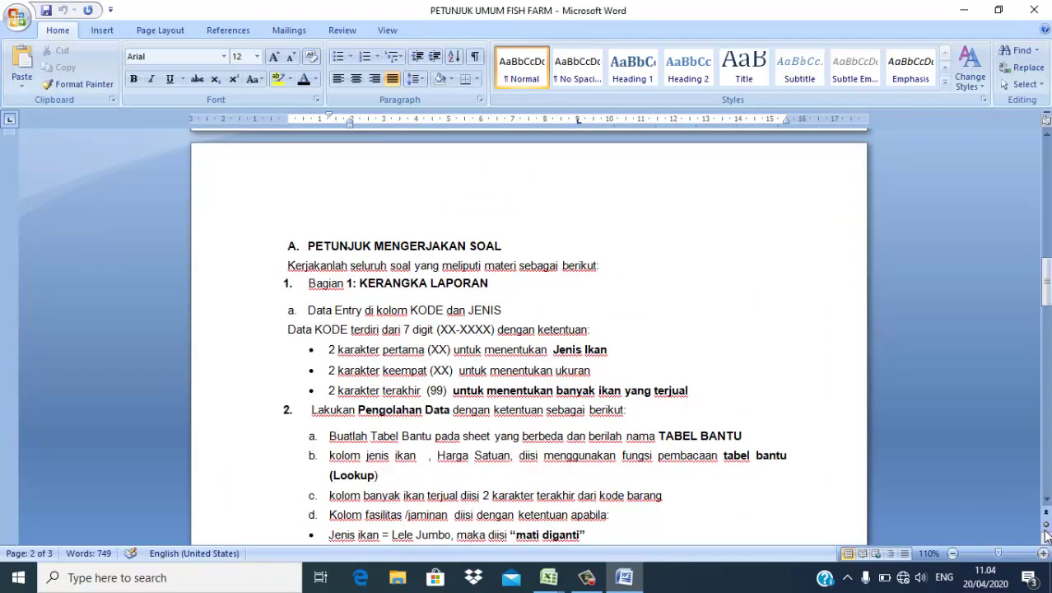
{"action": "left_click", "coordinate": [1047, 499]}
{"action": "left_click", "coordinate": [1048, 499]}
{"action": "left_click", "coordinate": [1047, 499]}
{"action": "left_click", "coordinate": [1048, 499]}
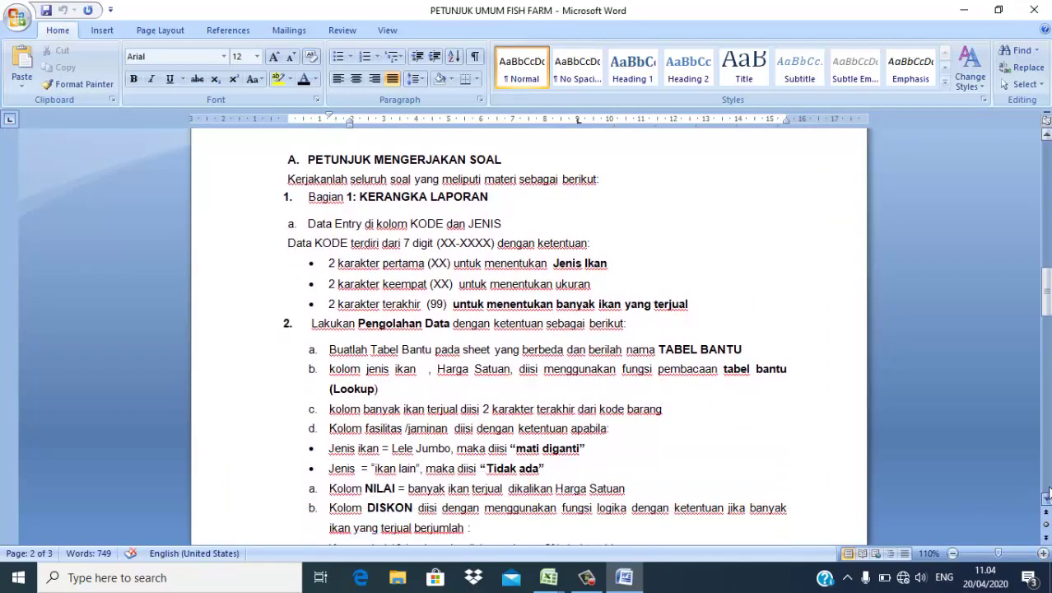
{"action": "left_click", "coordinate": [1048, 484]}
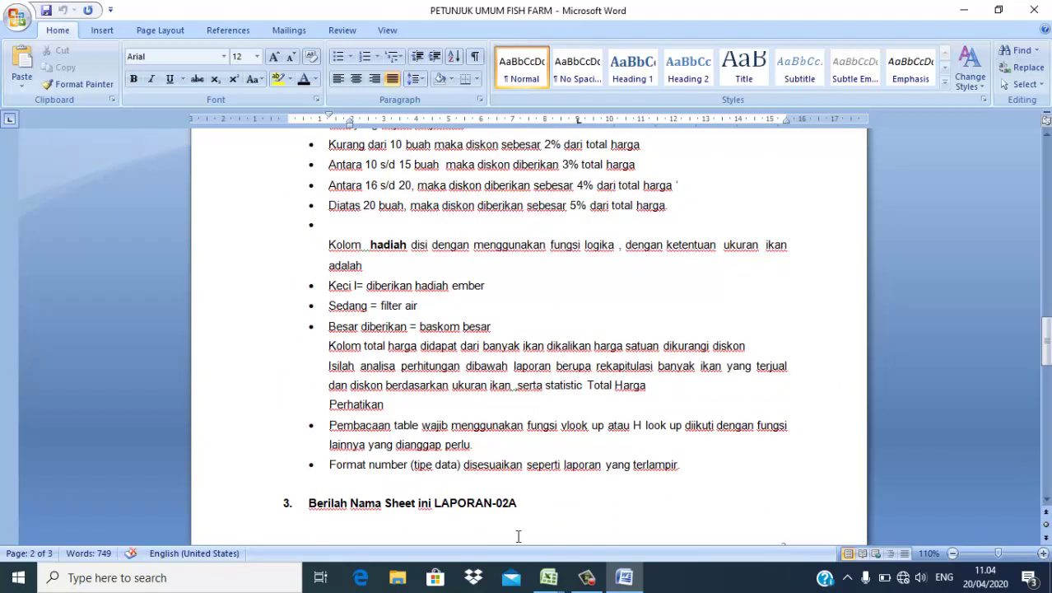
Step: Return to Book1 and start the TOTAL HARGA formula in J13 as =D13*F13
{"action": "left_click", "coordinate": [623, 513]}
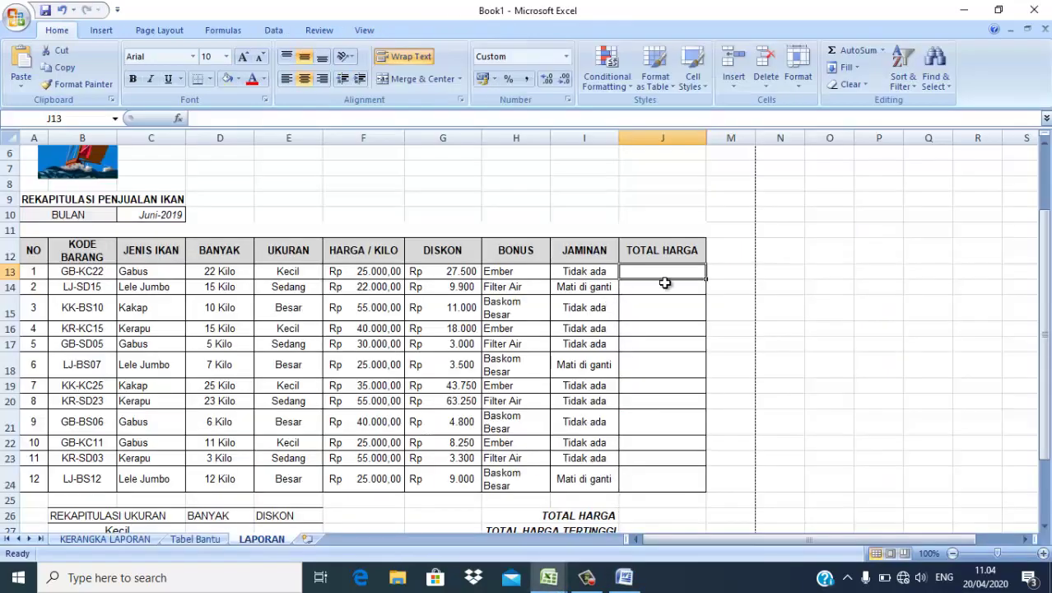
{"action": "type", "text": "="}
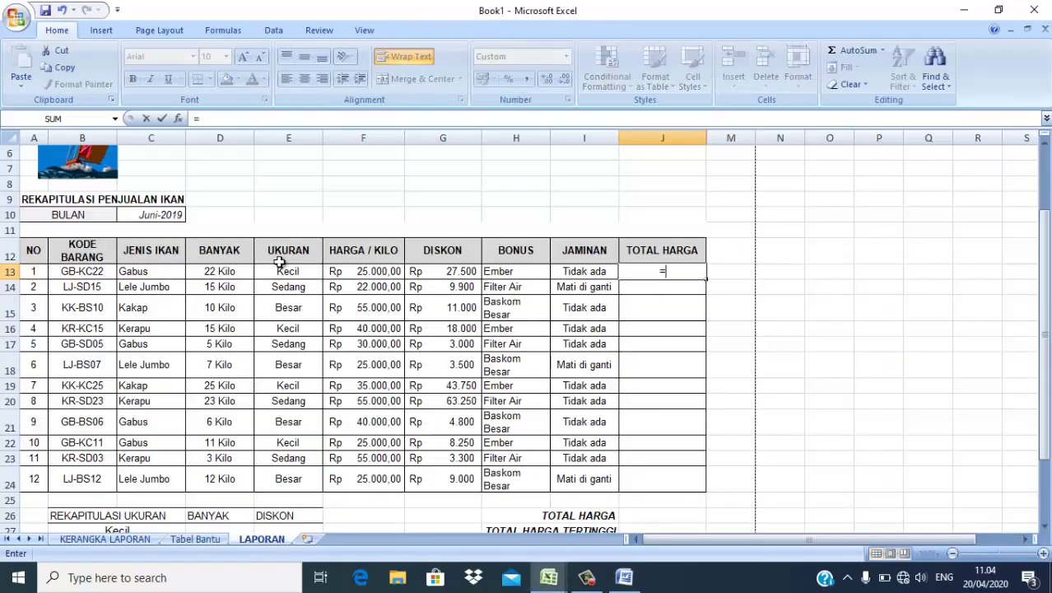
{"action": "left_click", "coordinate": [222, 273]}
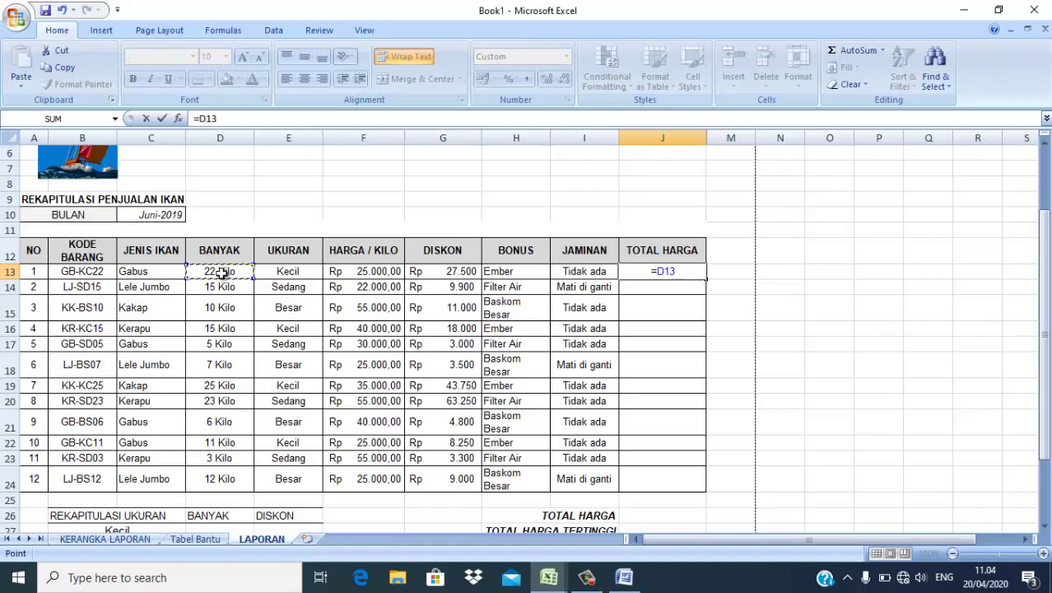
{"action": "type", "text": "*"}
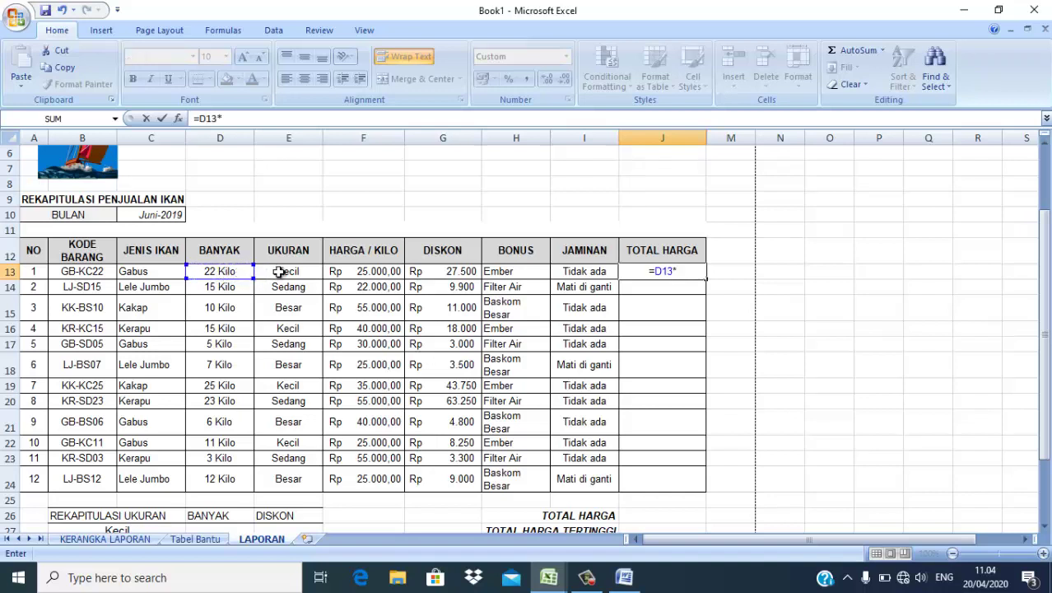
{"action": "left_click", "coordinate": [364, 273]}
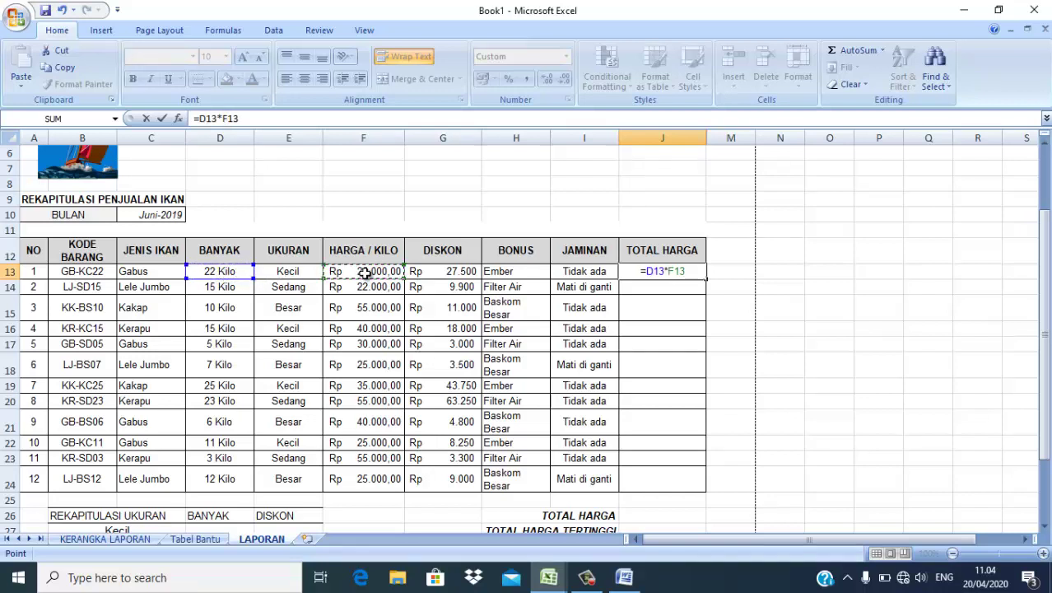
Step: Complete the J13 formula as =(D13*F13)-G13, enter it and fill it down to J24
{"action": "left_click", "coordinate": [202, 118]}
{"action": "type", "text": "("}
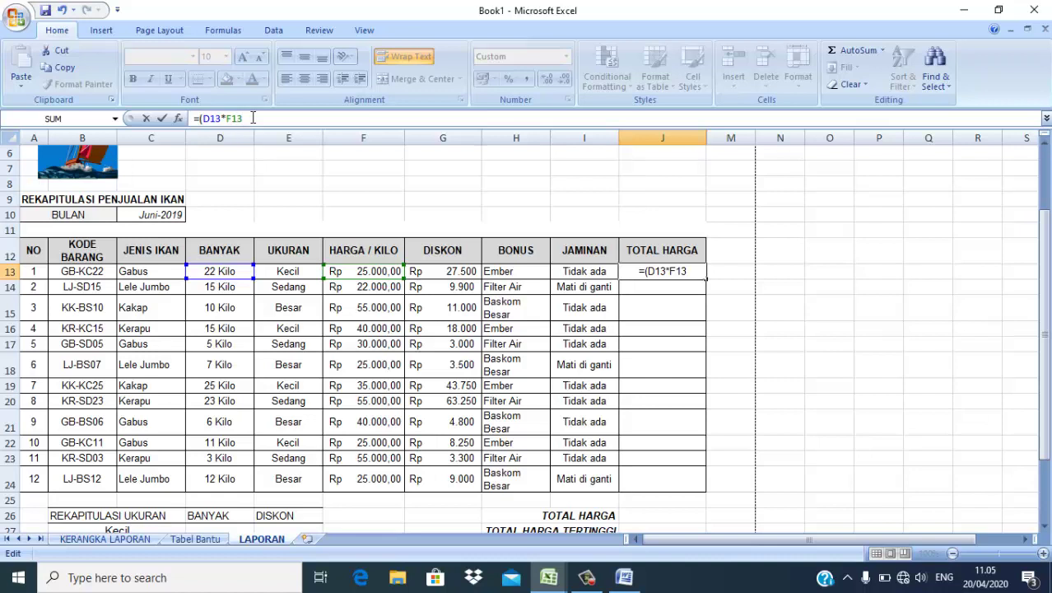
{"action": "type", "text": ")-"}
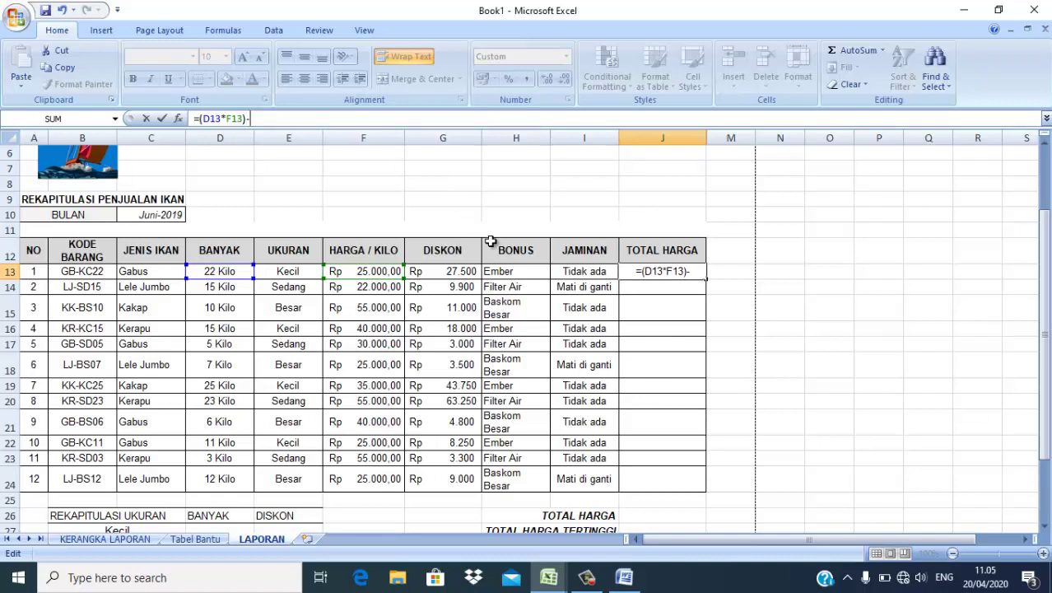
{"action": "left_click", "coordinate": [452, 273]}
{"action": "key", "text": "Return"}
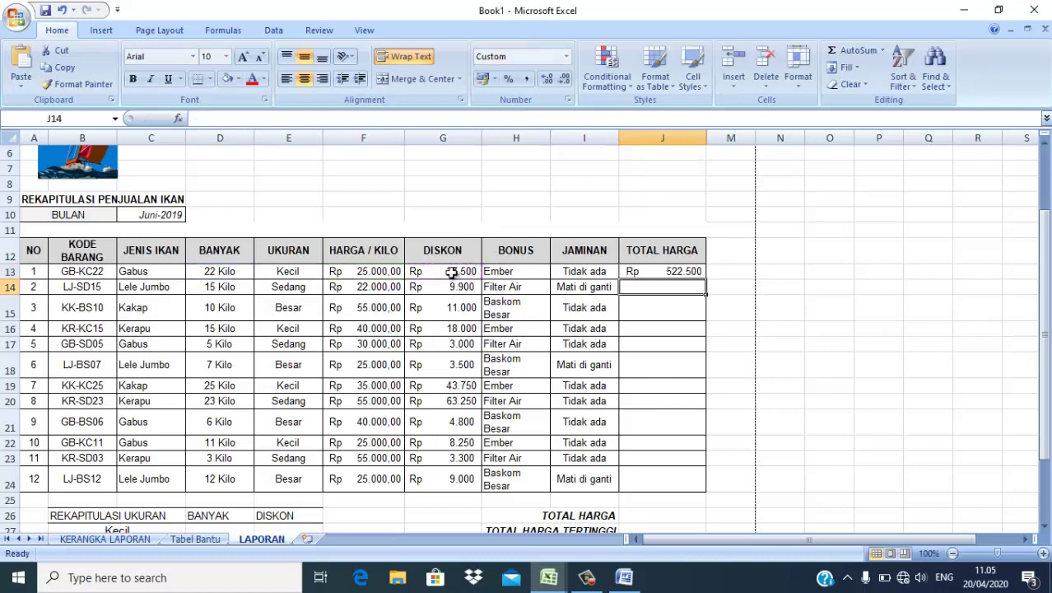
{"action": "left_click", "coordinate": [663, 269]}
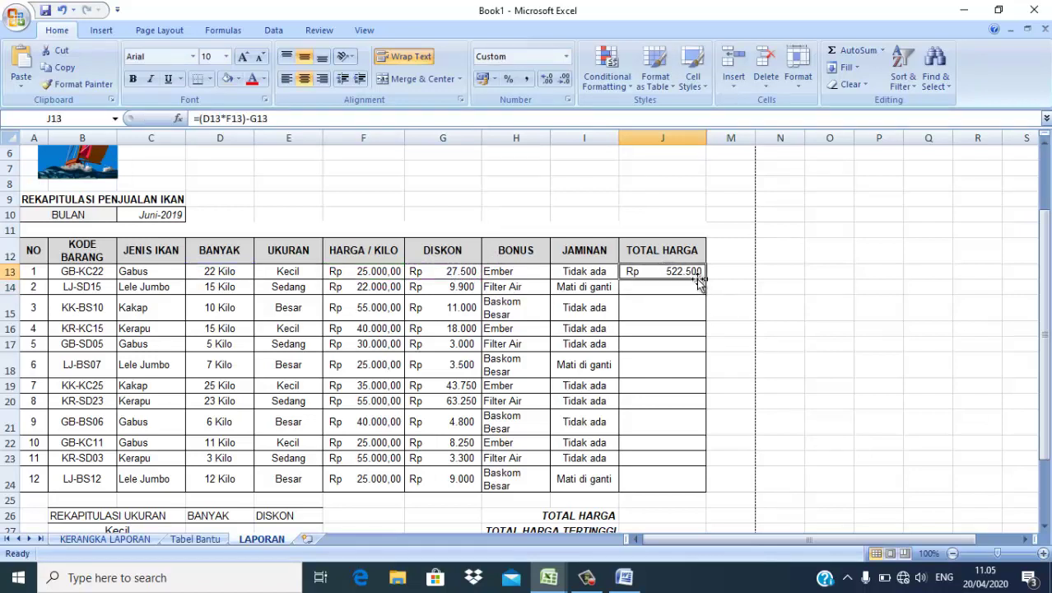
{"action": "left_click_drag", "start_coordinate": [707, 280], "coordinate": [725, 494]}
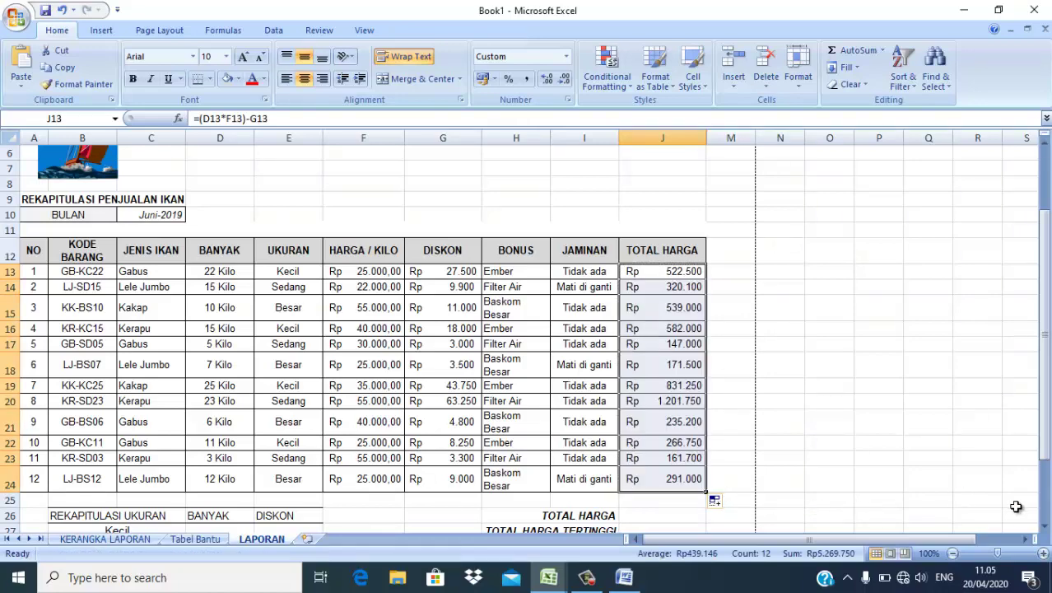
Step: Calculate TOTAL HARGA in J26 with the SUM function over J13:J24
{"action": "scroll", "coordinate": [1043, 527], "scroll_direction": "down", "scroll_amount": 2}
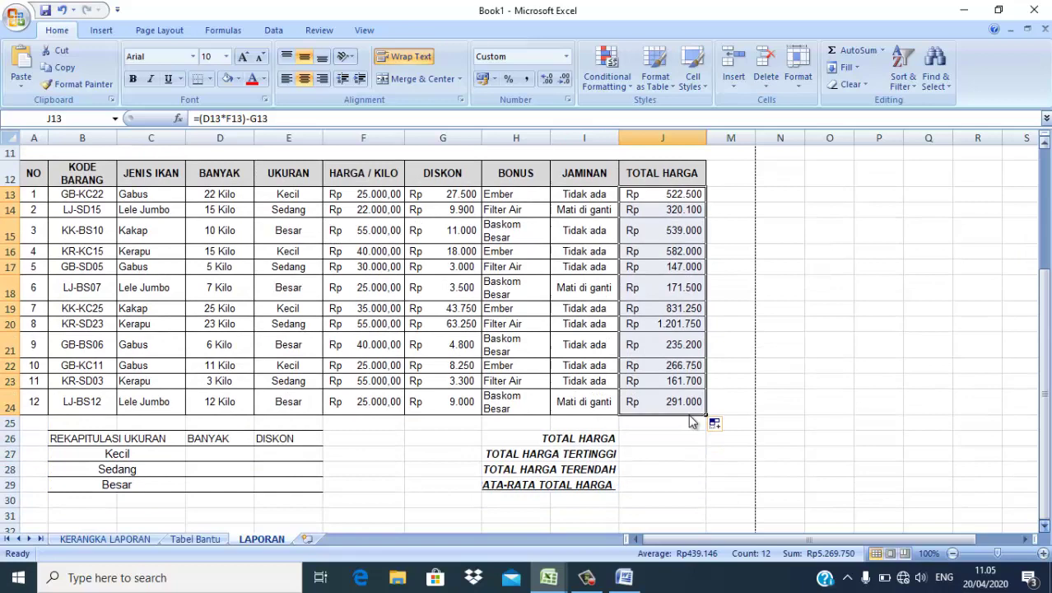
{"action": "left_click", "coordinate": [646, 437]}
{"action": "type", "text": "="}
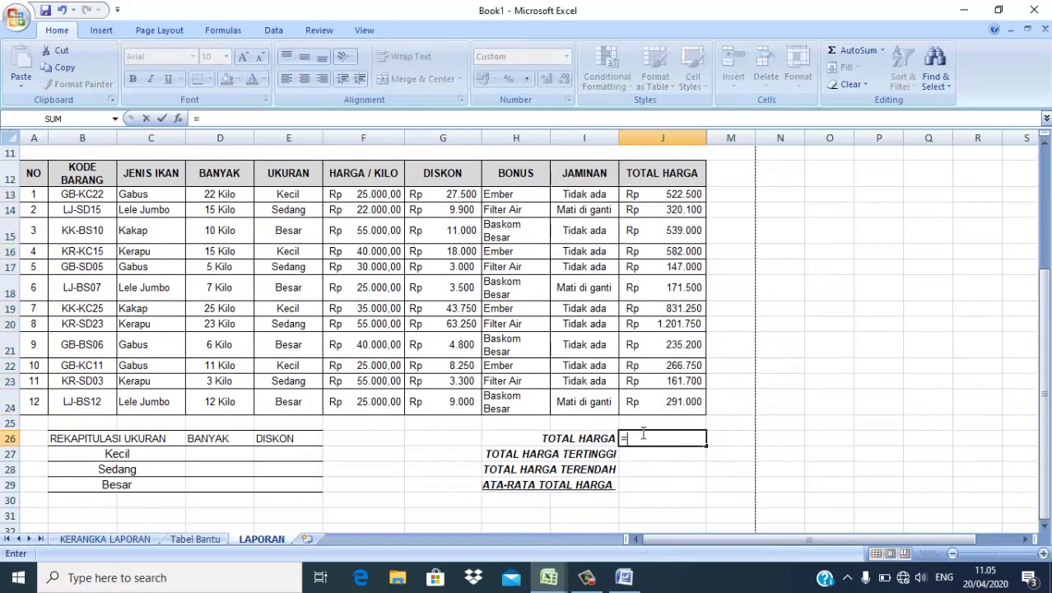
{"action": "type", "text": "sum"}
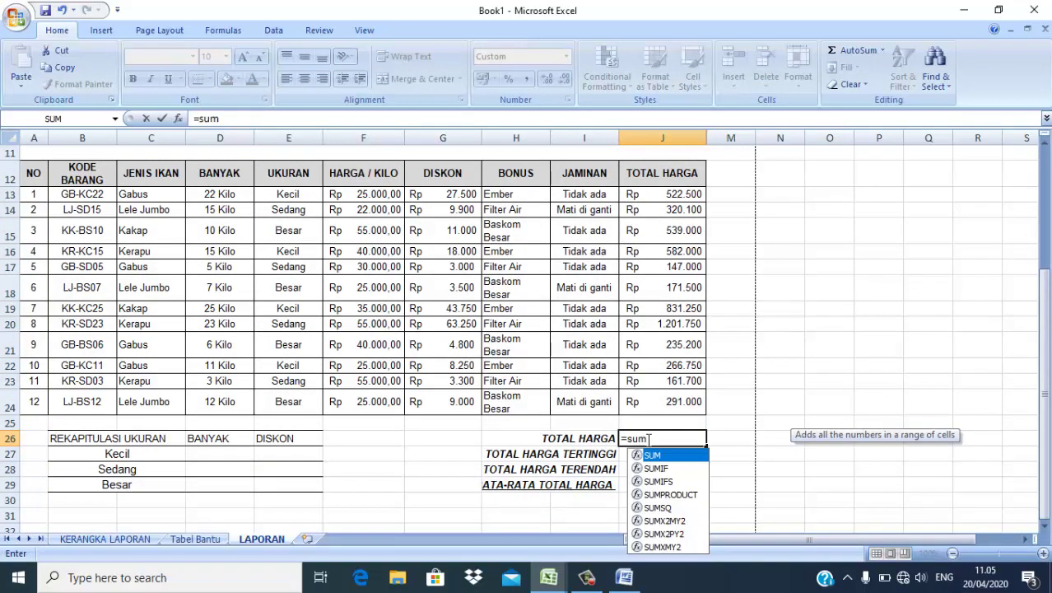
{"action": "double_click", "coordinate": [655, 456]}
{"action": "left_click_drag", "start_coordinate": [660, 192], "coordinate": [671, 405]}
{"action": "key", "text": "Return"}
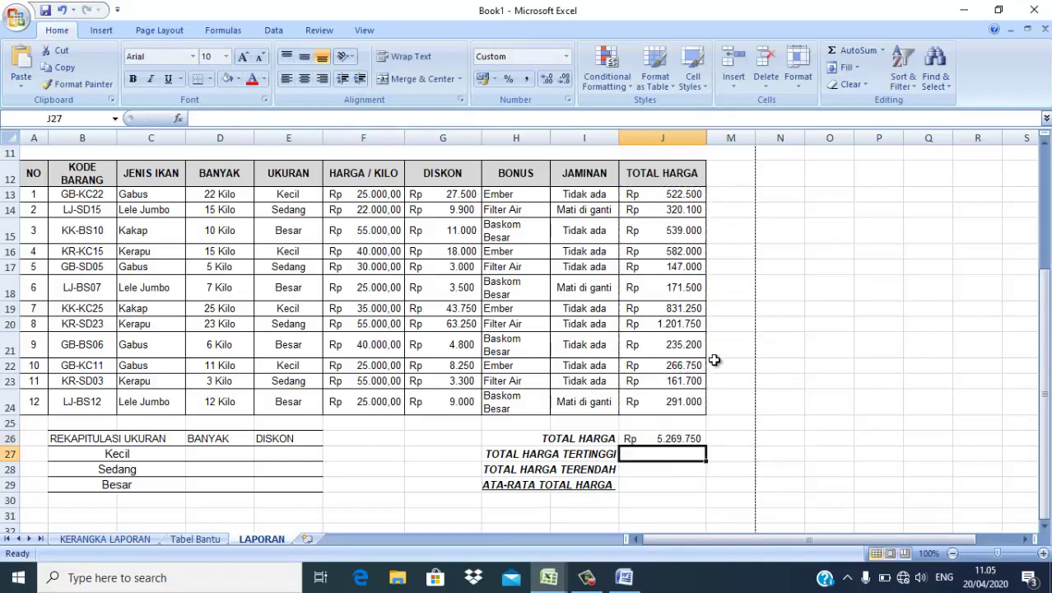
Step: Calculate TOTAL HARGA TERTINGGI in J27 with the MAX function over the values of the TOTAL HARGA column
{"action": "type", "text": "="}
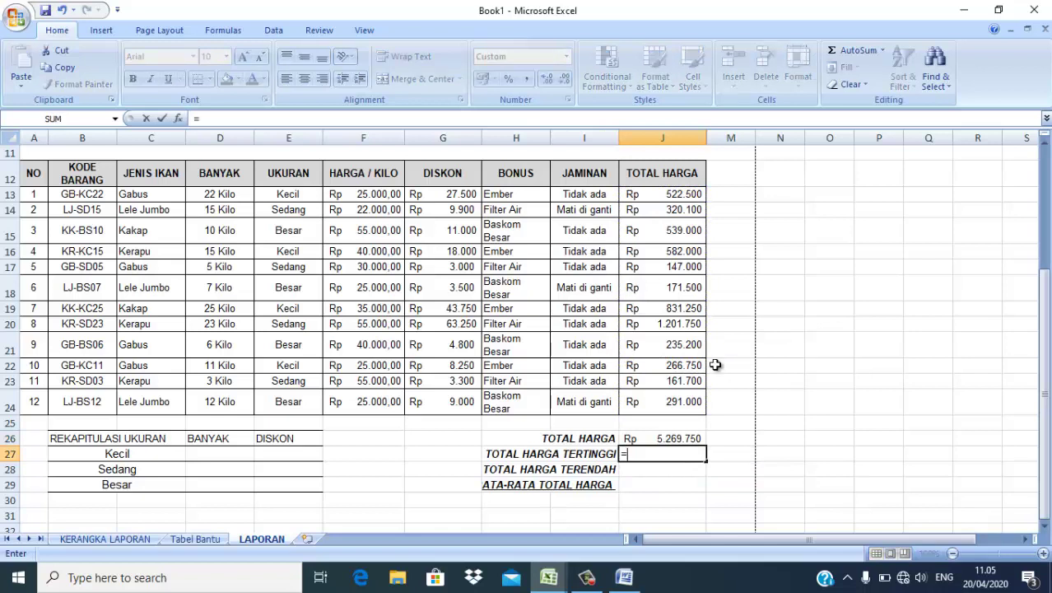
{"action": "type", "text": "ma"}
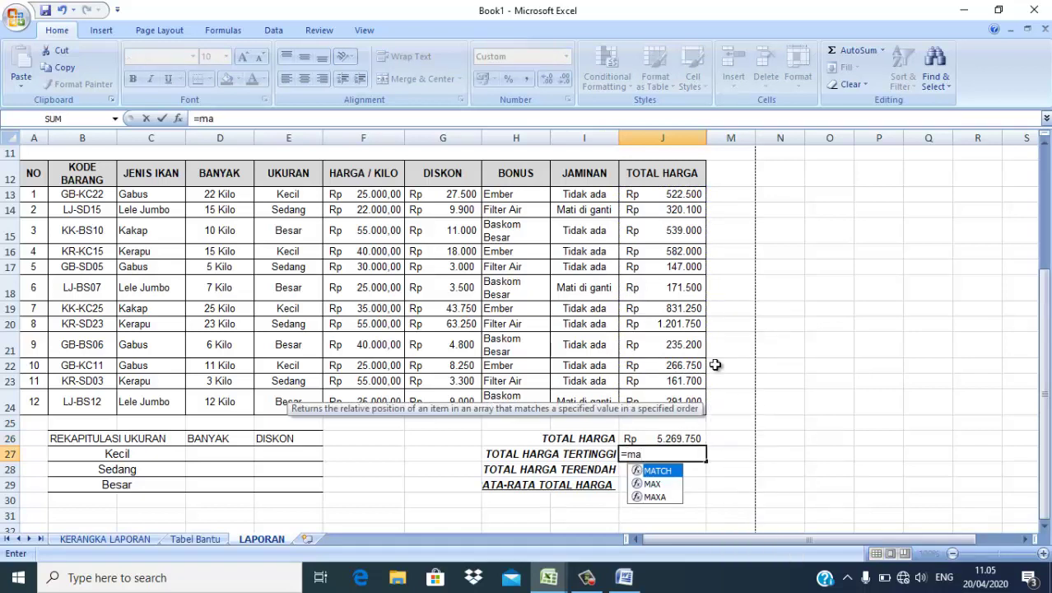
{"action": "type", "text": "x"}
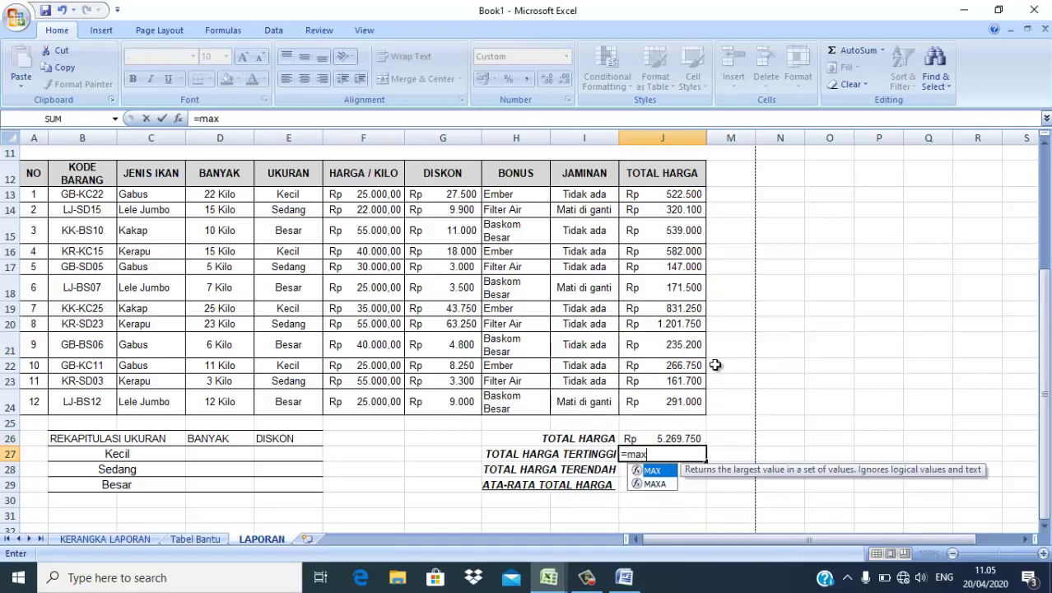
{"action": "double_click", "coordinate": [653, 471]}
{"action": "left_click", "coordinate": [664, 196]}
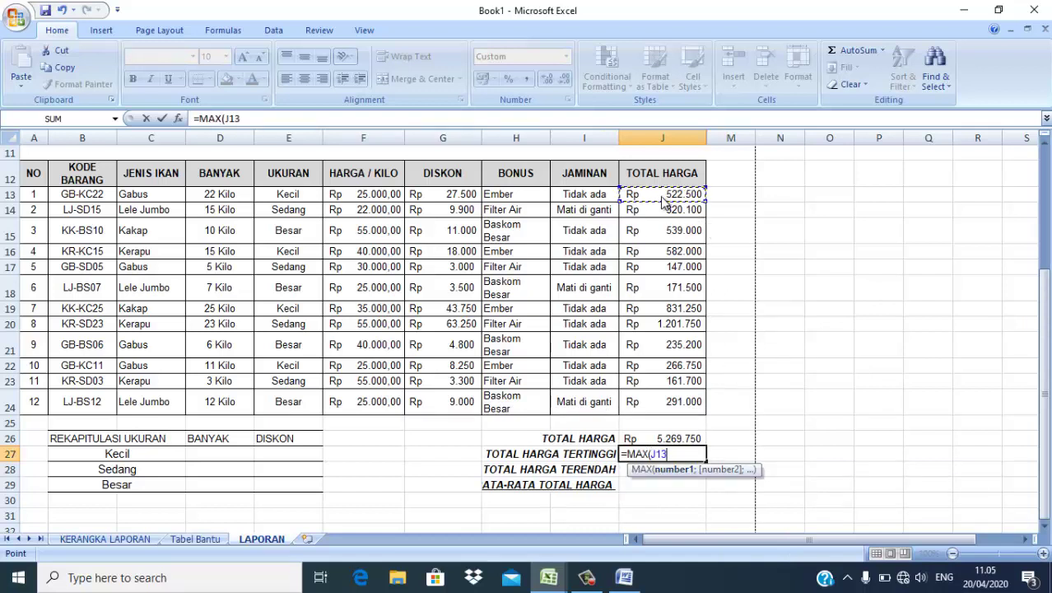
{"action": "left_click_drag", "start_coordinate": [664, 196], "coordinate": [663, 380]}
{"action": "key", "text": "Return"}
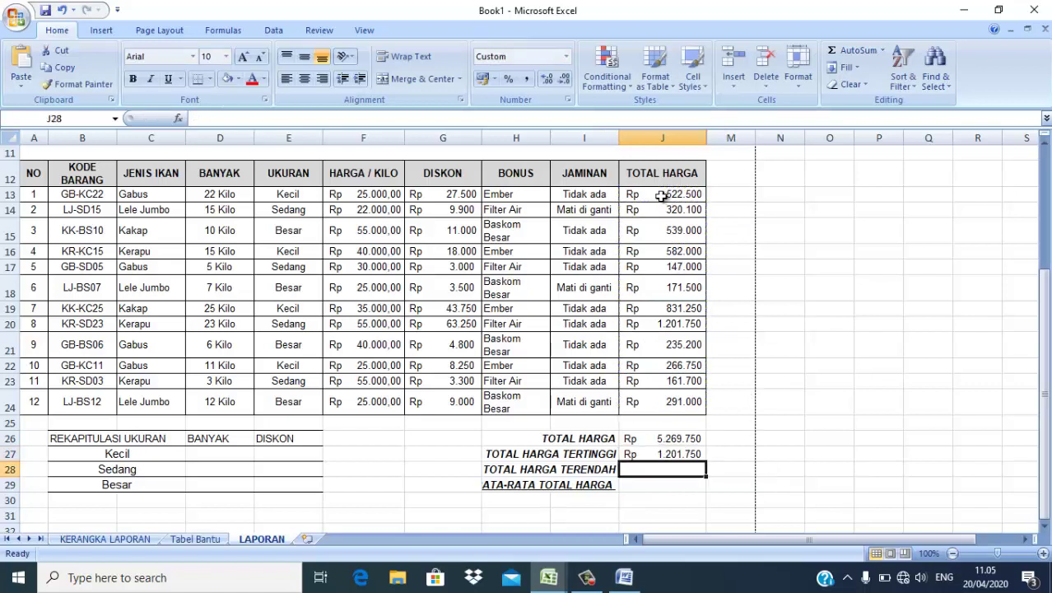
Step: Calculate TOTAL HARGA TERENDAH in J28 with the MIN function over J13:J24
{"action": "type", "text": "="}
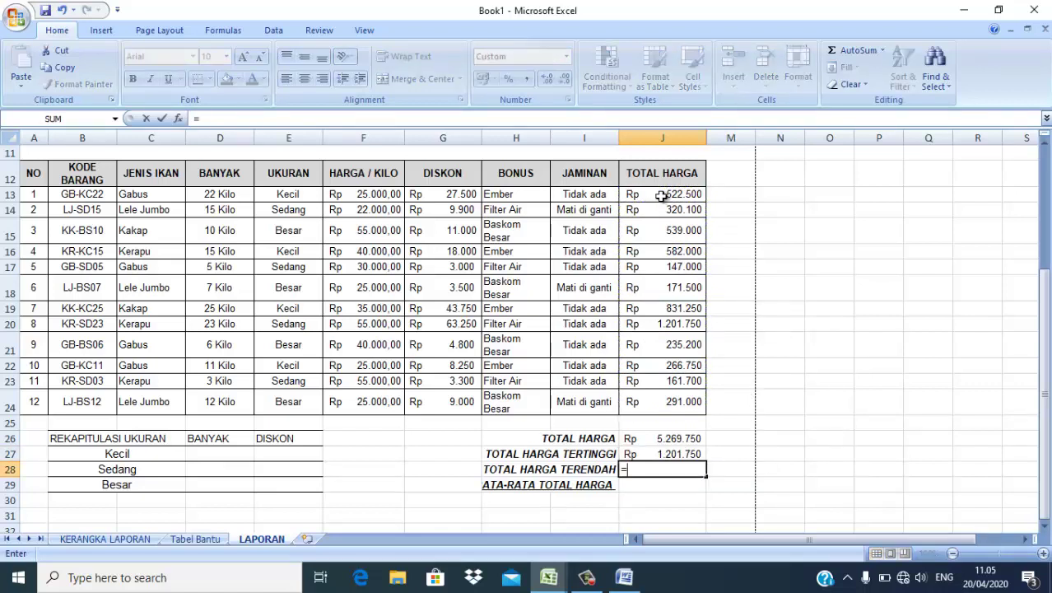
{"action": "type", "text": "min"}
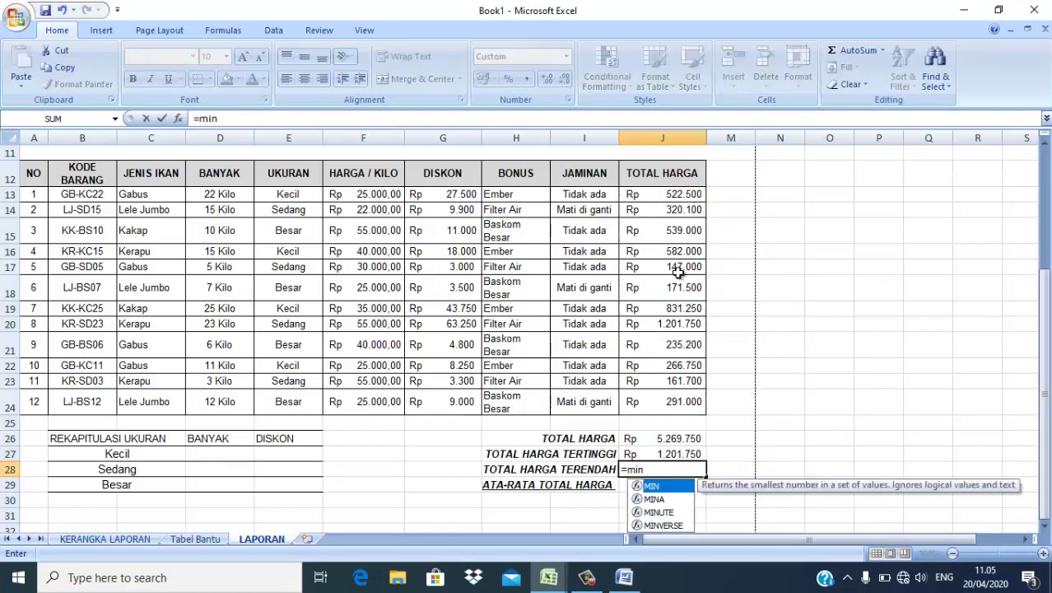
{"action": "double_click", "coordinate": [671, 488]}
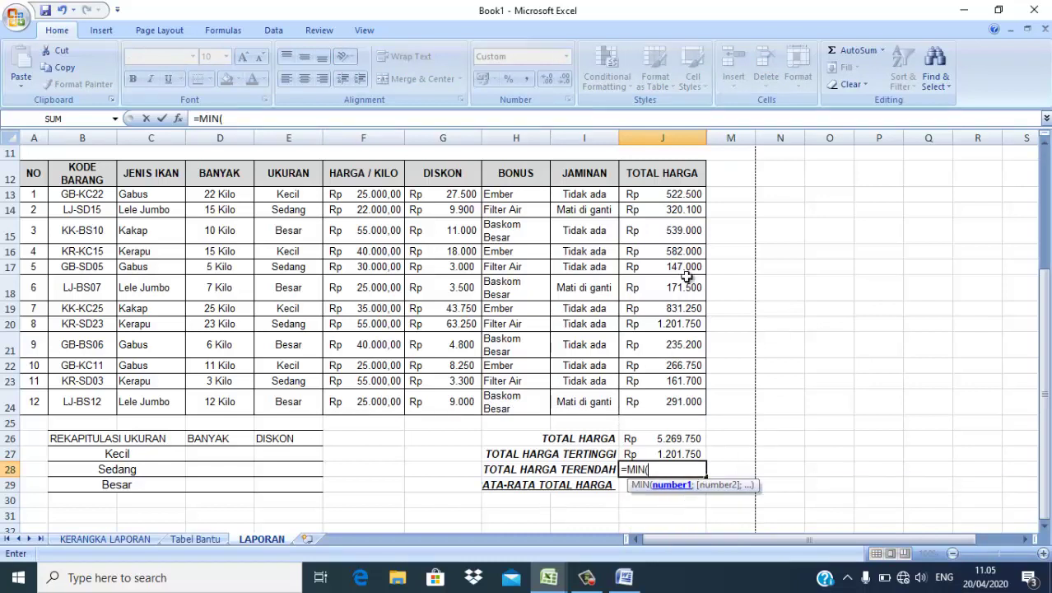
{"action": "left_click", "coordinate": [653, 195]}
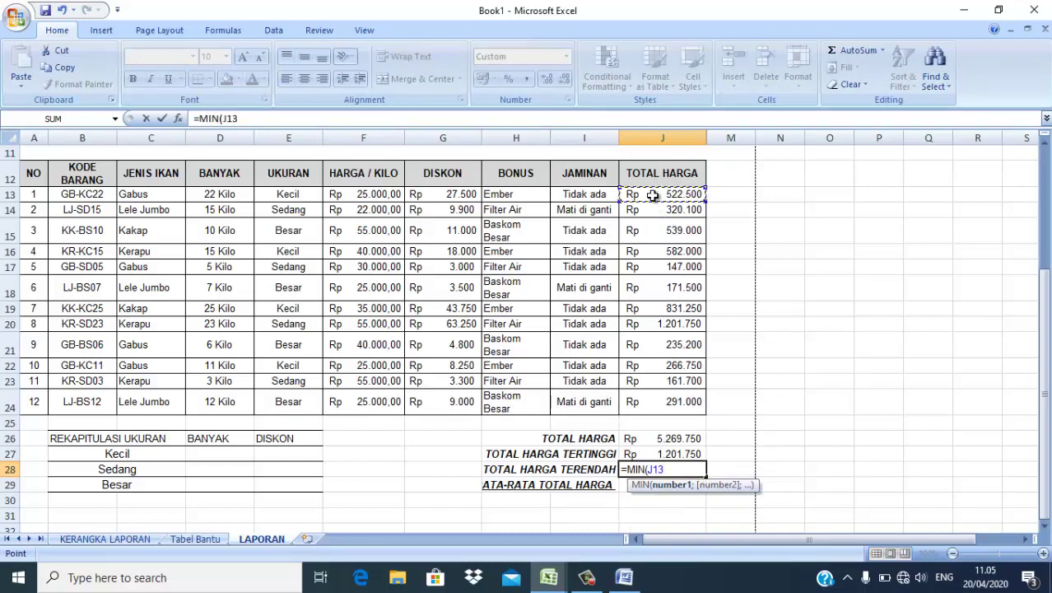
{"action": "key", "text": "shift+Down"}
{"action": "key", "text": "shift+Down"}
{"action": "key", "text": "shift+Down"}
{"action": "key", "text": "shift+Down"}
{"action": "key", "text": "shift+Down"}
{"action": "key", "text": "shift+Down"}
{"action": "key", "text": "shift+Down"}
{"action": "key", "text": "shift+Down"}
{"action": "key", "text": "shift+Down"}
{"action": "key", "text": "shift+Down"}
{"action": "key", "text": "shift+Down"}
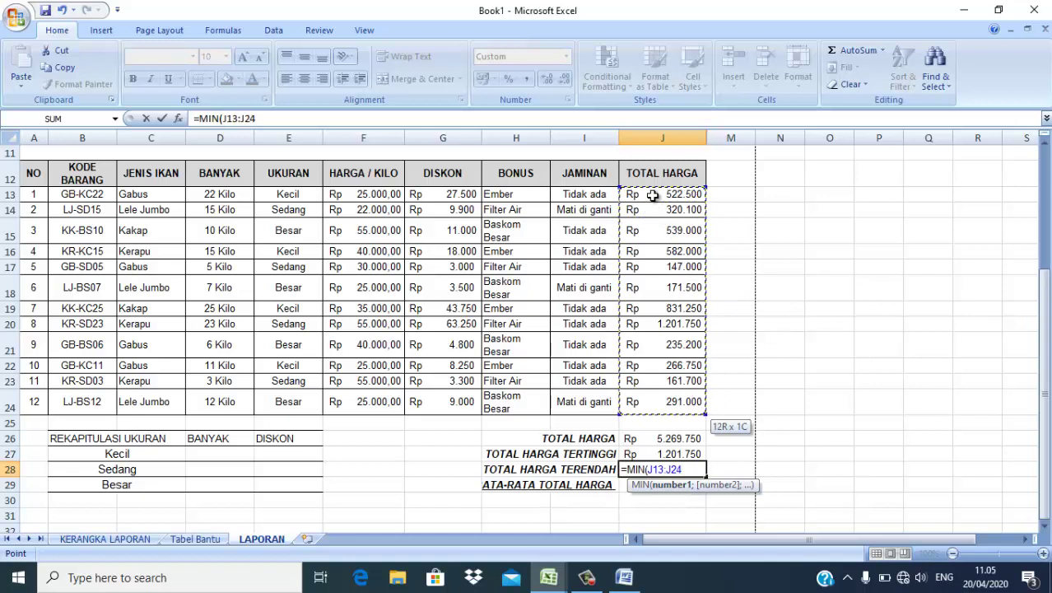
{"action": "key", "text": "Return"}
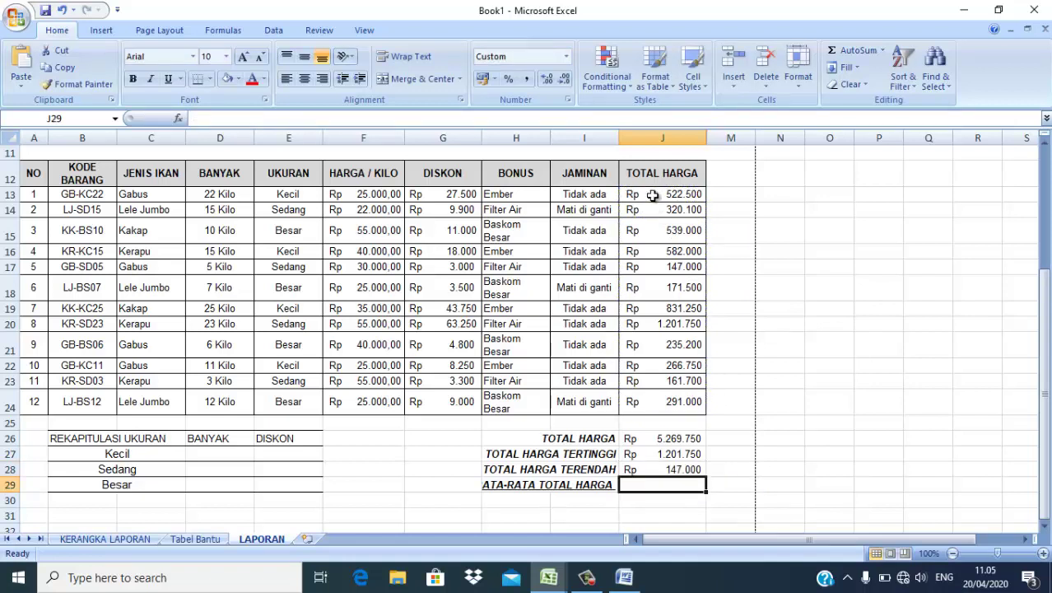
Step: Calculate the average total price in J29 with the AVERAGE function over J13:J24
{"action": "type", "text": "=aver"}
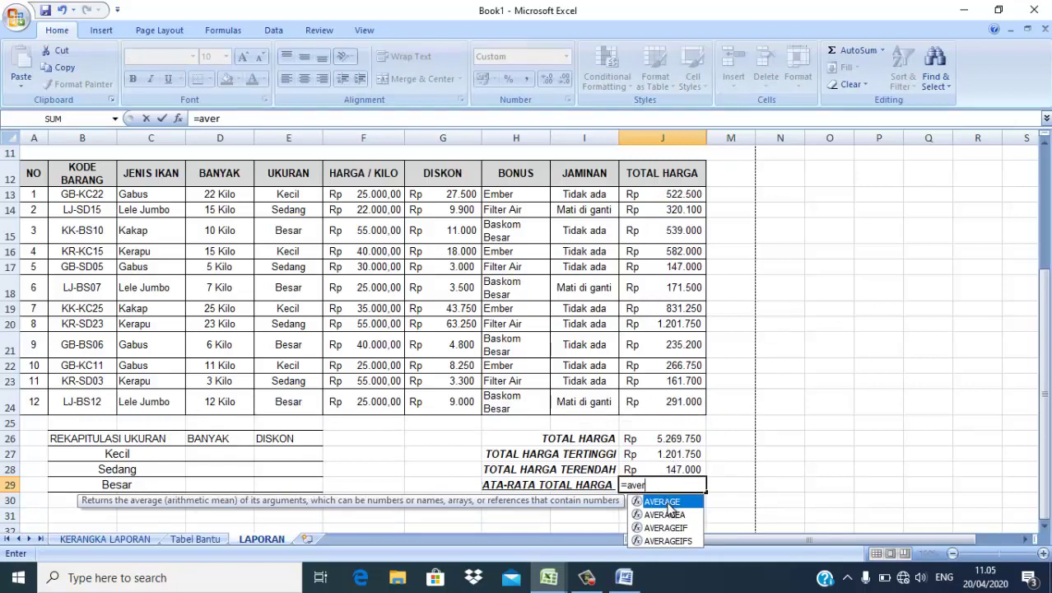
{"action": "double_click", "coordinate": [665, 503]}
{"action": "left_click", "coordinate": [655, 194]}
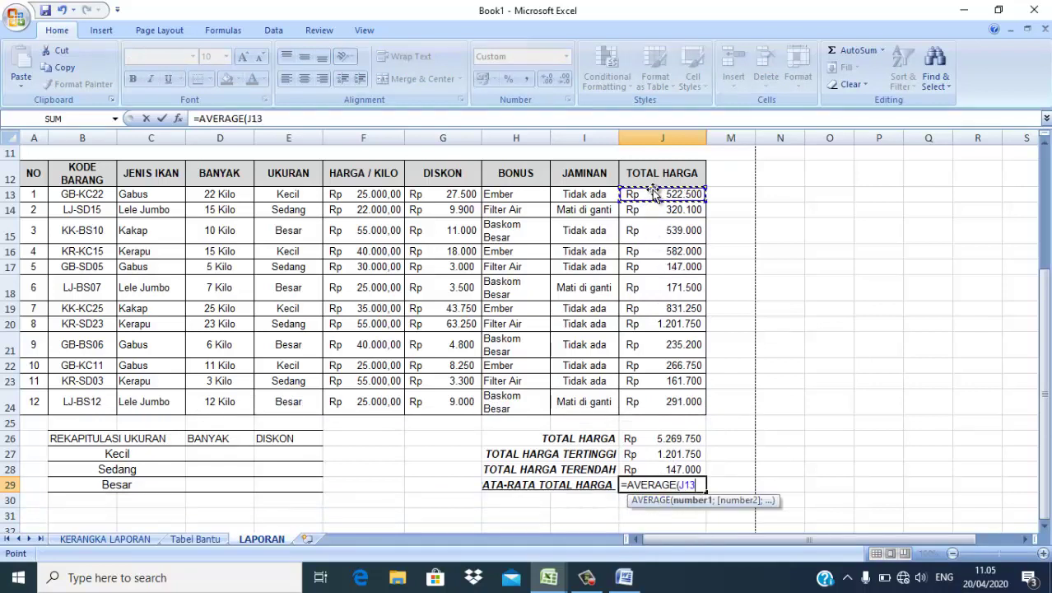
{"action": "key", "text": "shift+Down"}
{"action": "key", "text": "shift+Down"}
{"action": "key", "text": "shift+Down"}
{"action": "key", "text": "shift+Down"}
{"action": "key", "text": "shift+Down"}
{"action": "key", "text": "shift+Down"}
{"action": "key", "text": "shift+Down"}
{"action": "key", "text": "shift+Down"}
{"action": "key", "text": "shift+Down"}
{"action": "key", "text": "shift+Down"}
{"action": "key", "text": "shift+Down"}
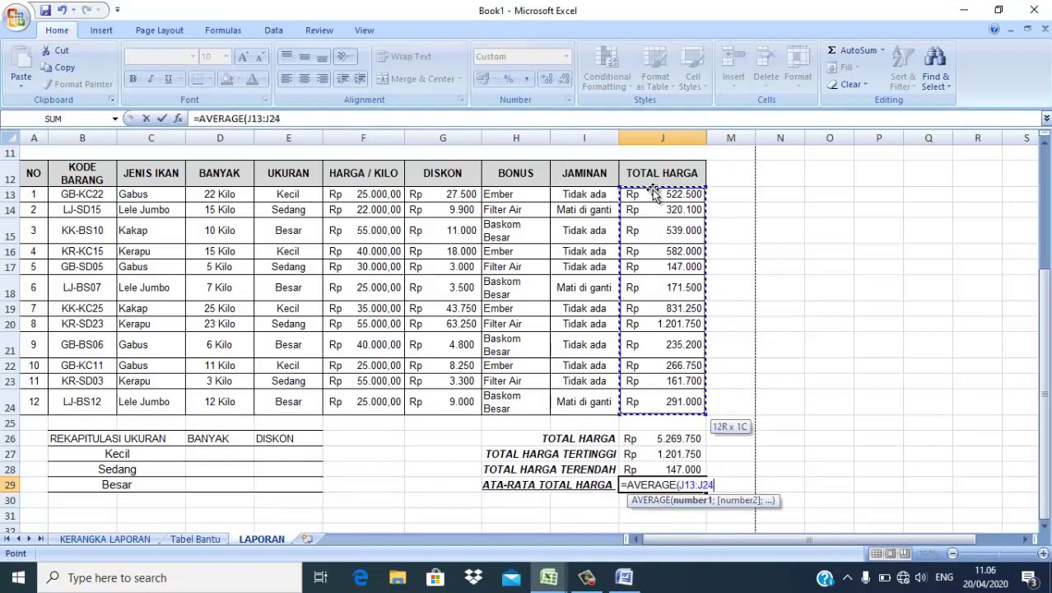
{"action": "key", "text": "Return"}
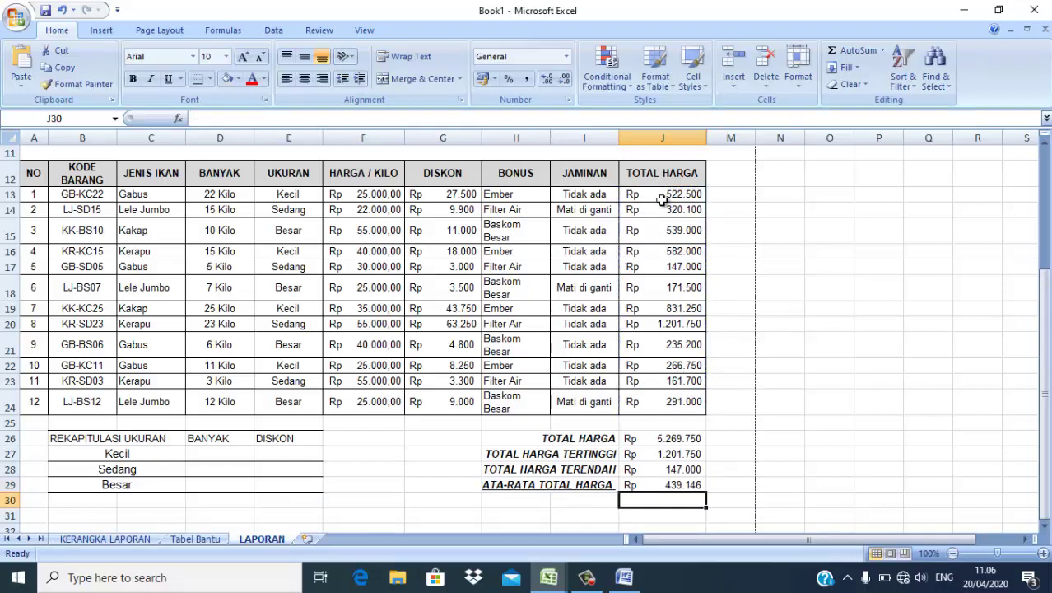
Step: Start the BANYAK formula for Kecil in D27 as =SUMIF(E13:E24;B27; using the UKURAN column as range
{"action": "left_click", "coordinate": [203, 452]}
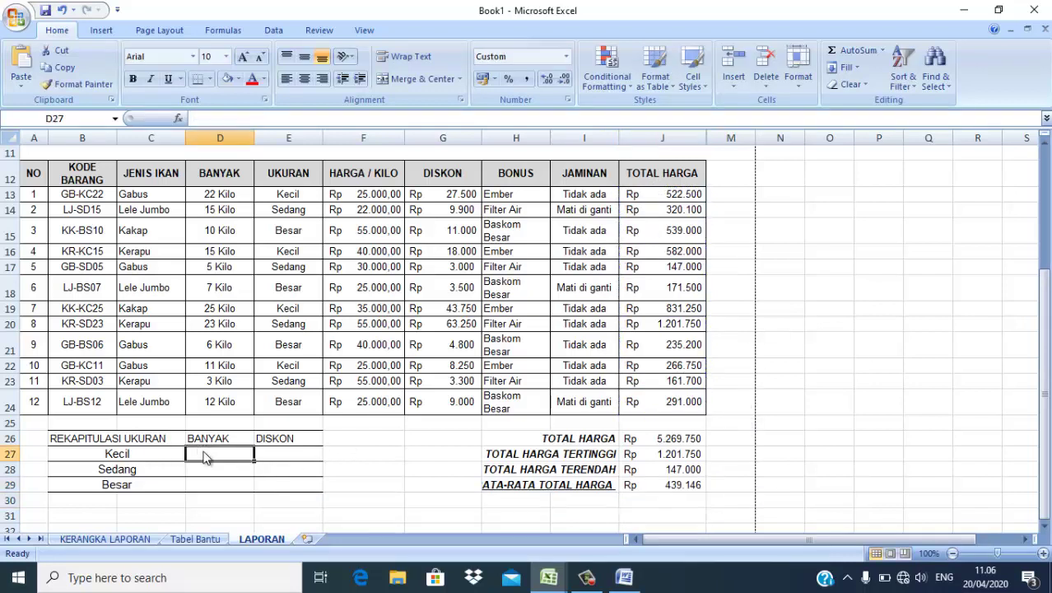
{"action": "type", "text": "="}
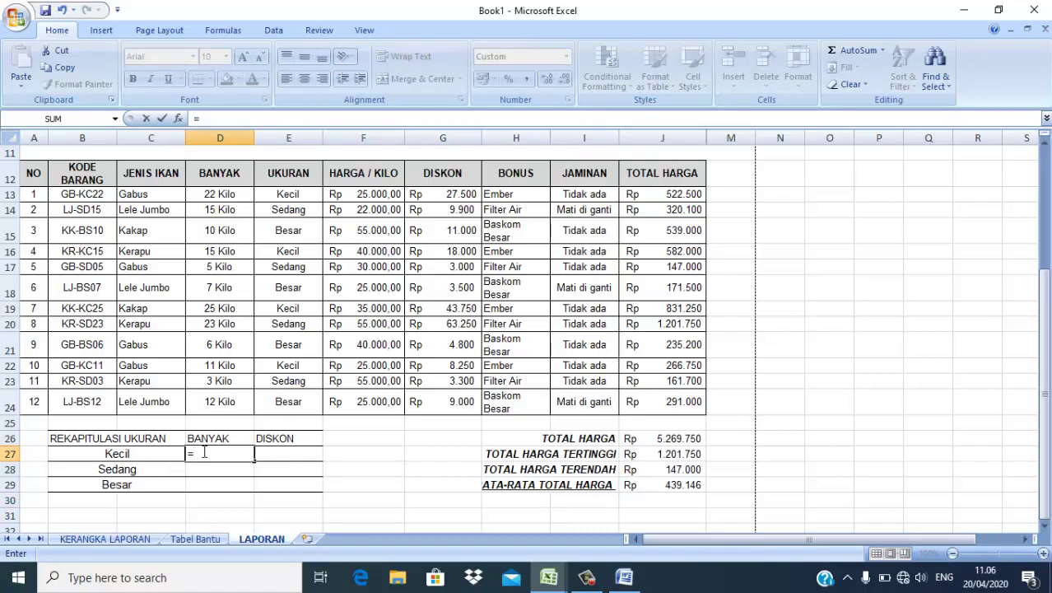
{"action": "type", "text": "sum"}
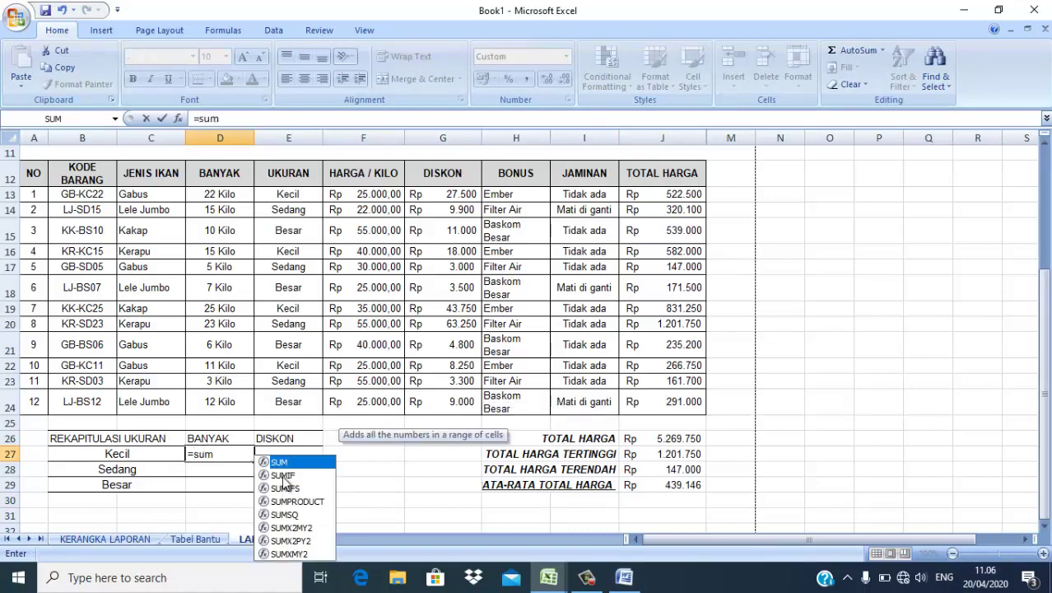
{"action": "double_click", "coordinate": [282, 476]}
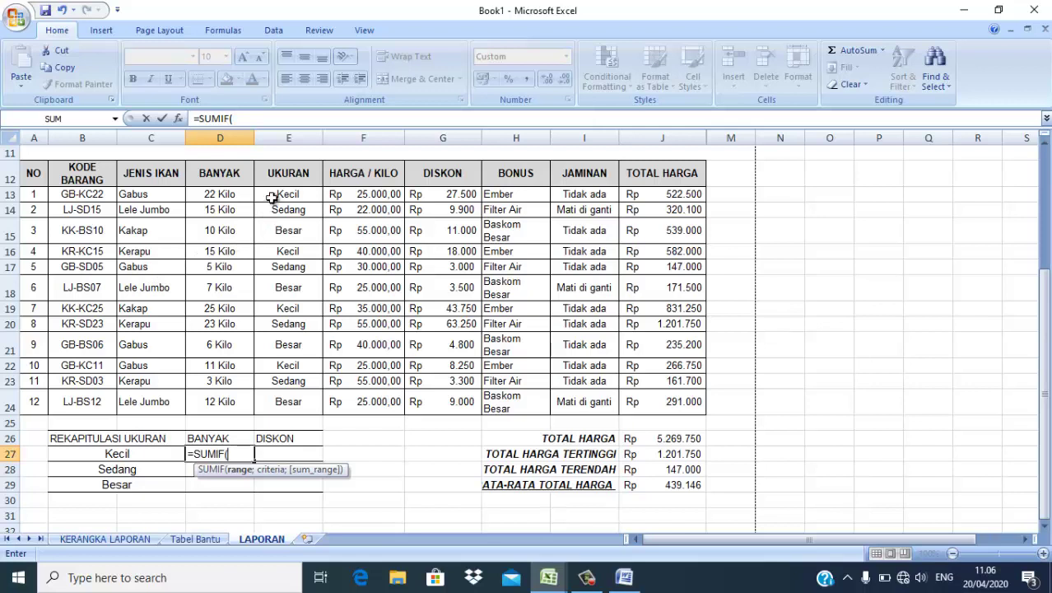
{"action": "left_click_drag", "start_coordinate": [276, 192], "coordinate": [282, 401]}
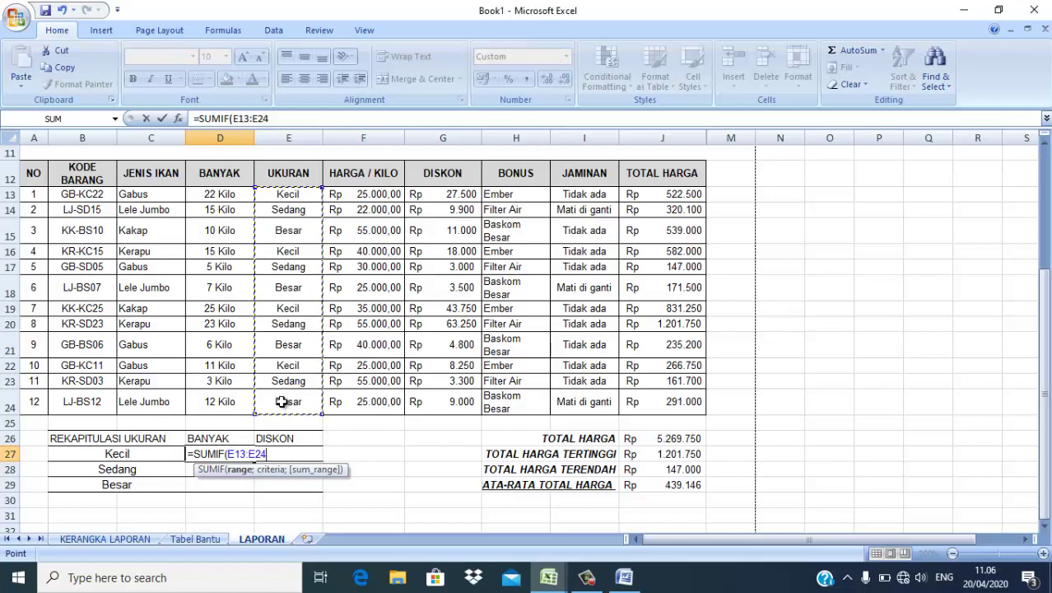
{"action": "type", "text": ";"}
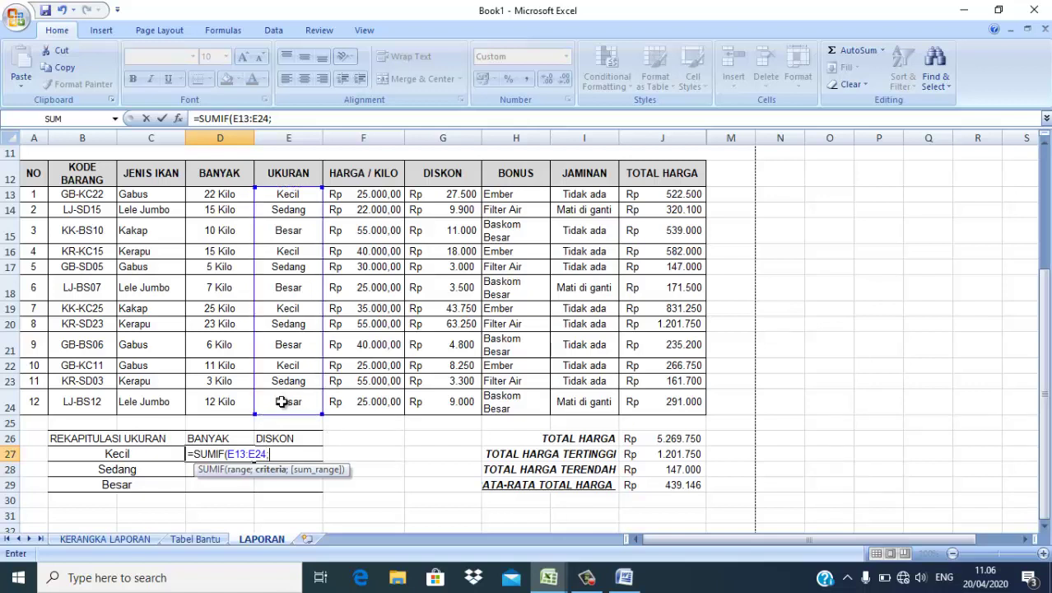
{"action": "left_click", "coordinate": [112, 454]}
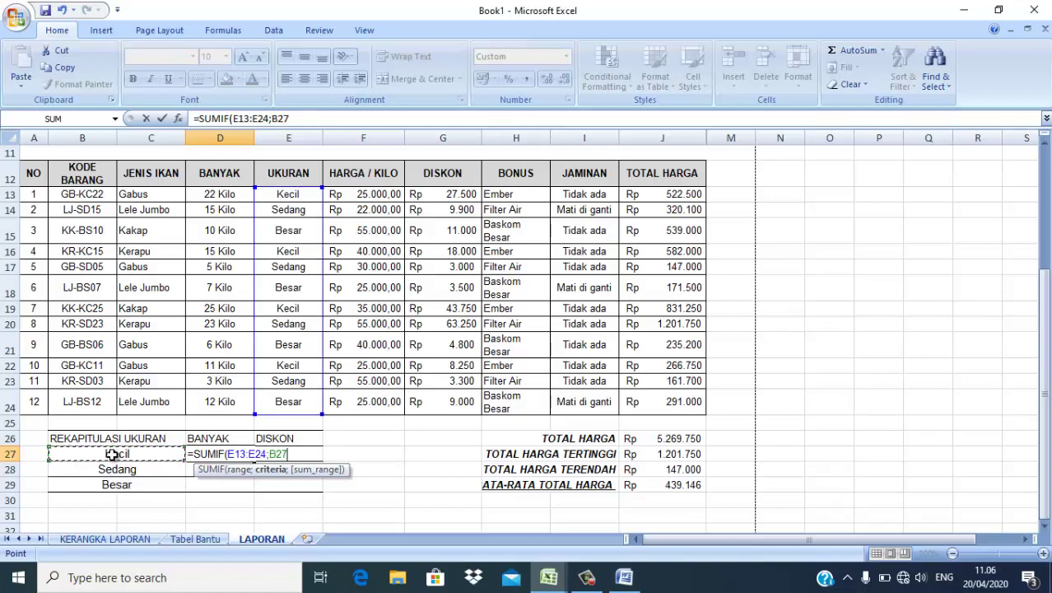
{"action": "type", "text": ";"}
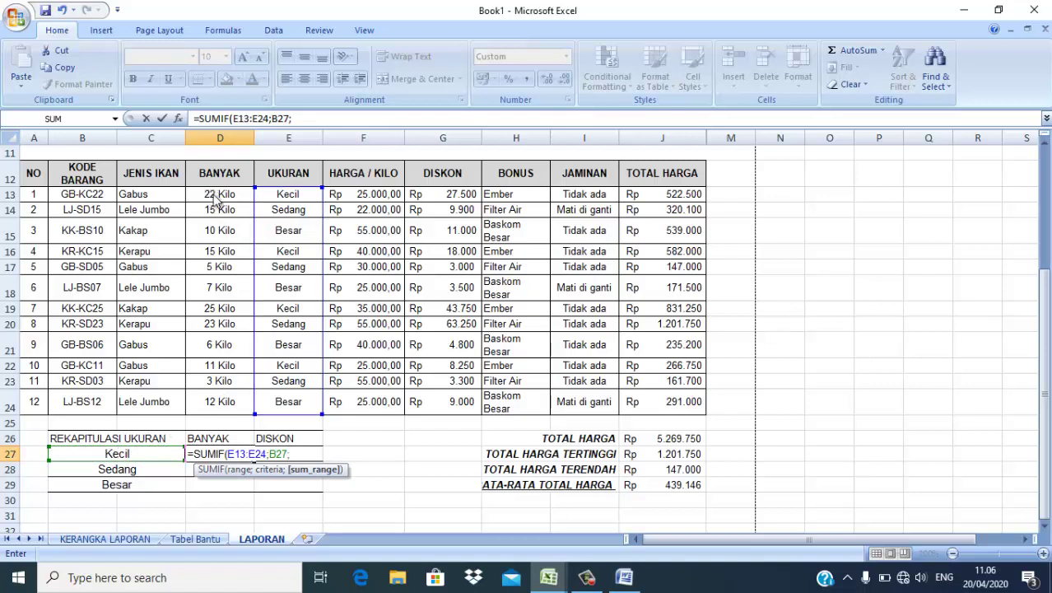
Step: Complete the D27 SUMIF formula with sum range D13:D24, enter it and fill it down to D29
{"action": "left_click", "coordinate": [214, 195]}
{"action": "key", "text": "shift+Down"}
{"action": "key", "text": "shift+Down"}
{"action": "key", "text": "shift+Down"}
{"action": "key", "text": "shift+Down"}
{"action": "key", "text": "shift+Down"}
{"action": "key", "text": "shift+Down"}
{"action": "key", "text": "shift+Down"}
{"action": "key", "text": "shift+Down"}
{"action": "key", "text": "shift+Down"}
{"action": "key", "text": "shift+Down"}
{"action": "key", "text": "shift+Down"}
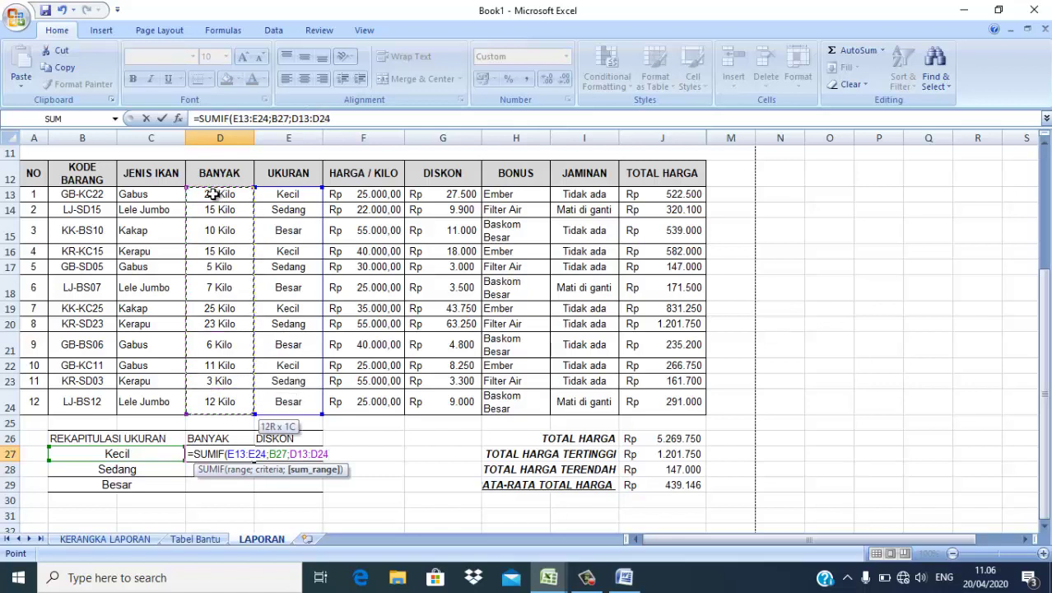
{"action": "key", "text": "Return"}
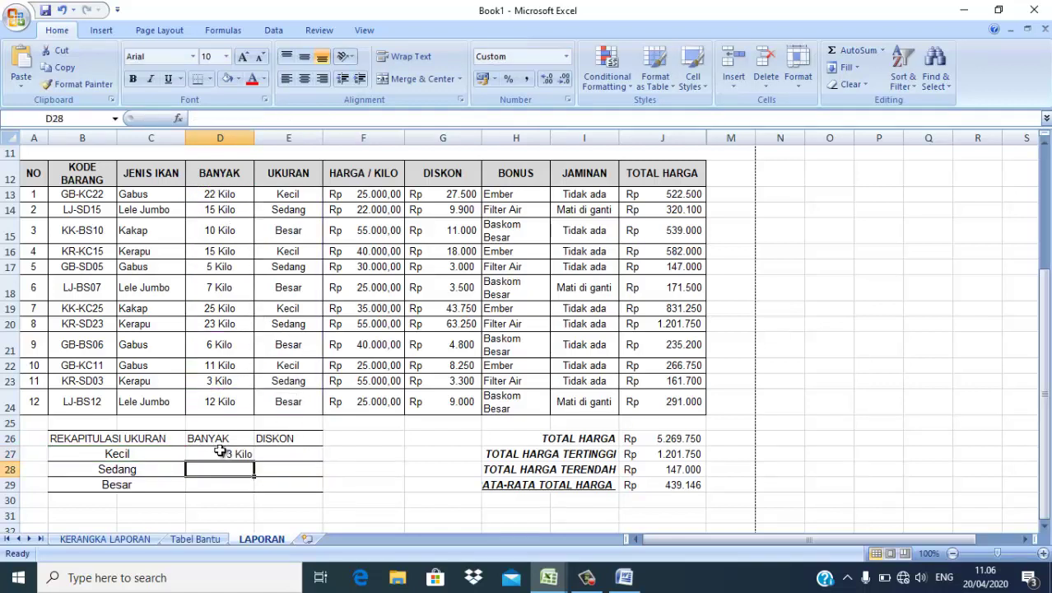
{"action": "left_click", "coordinate": [222, 453]}
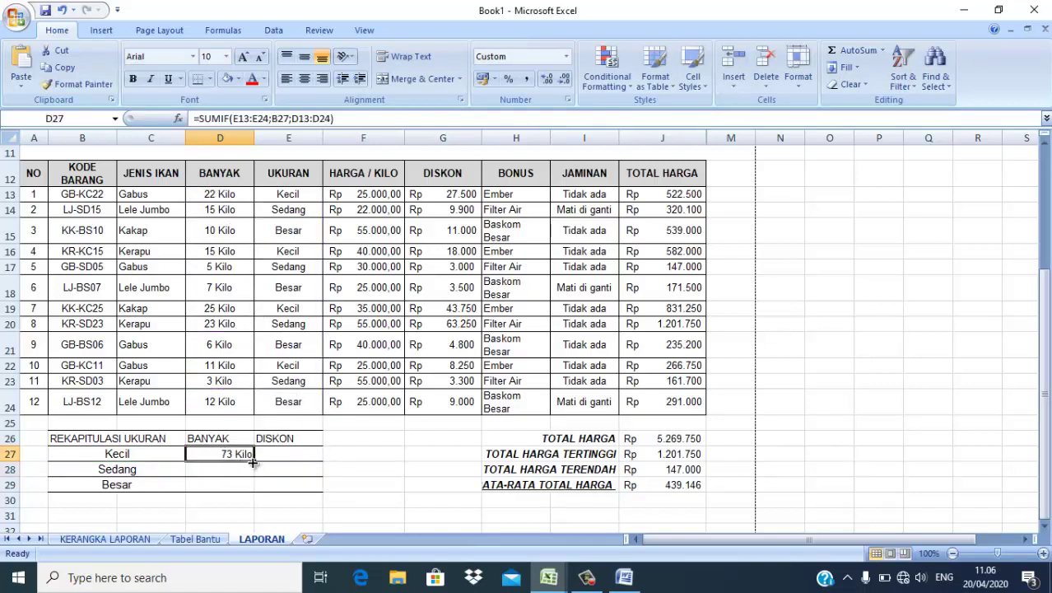
{"action": "left_click_drag", "start_coordinate": [253, 462], "coordinate": [256, 492]}
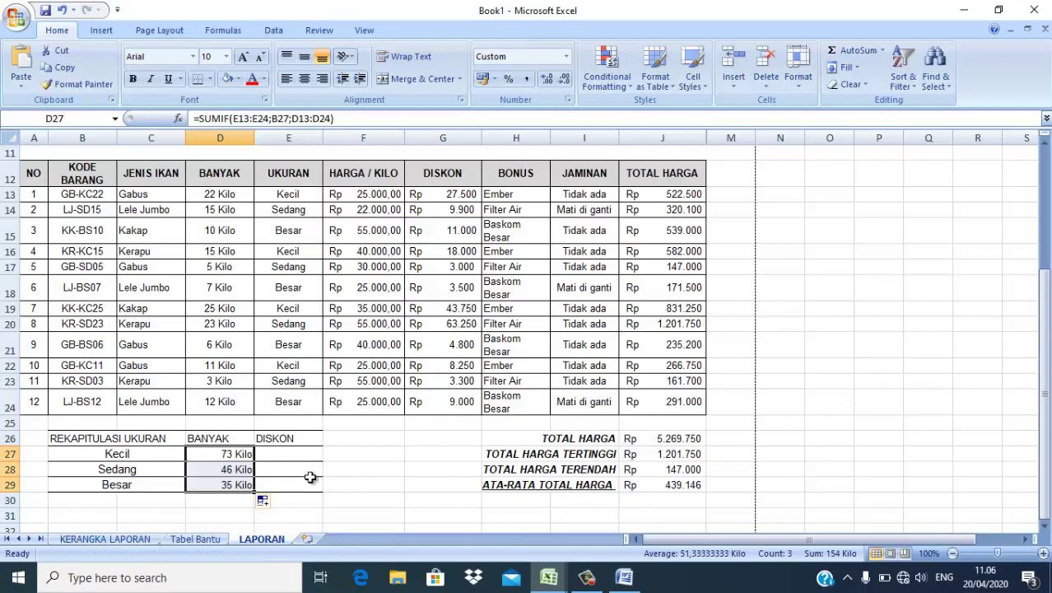
Step: Review the size recap and totals on the LAPORAN sheet of the SOAL EXCEL SS002 workbook, and return to Book1
{"action": "mouse_move", "coordinate": [550, 585]}
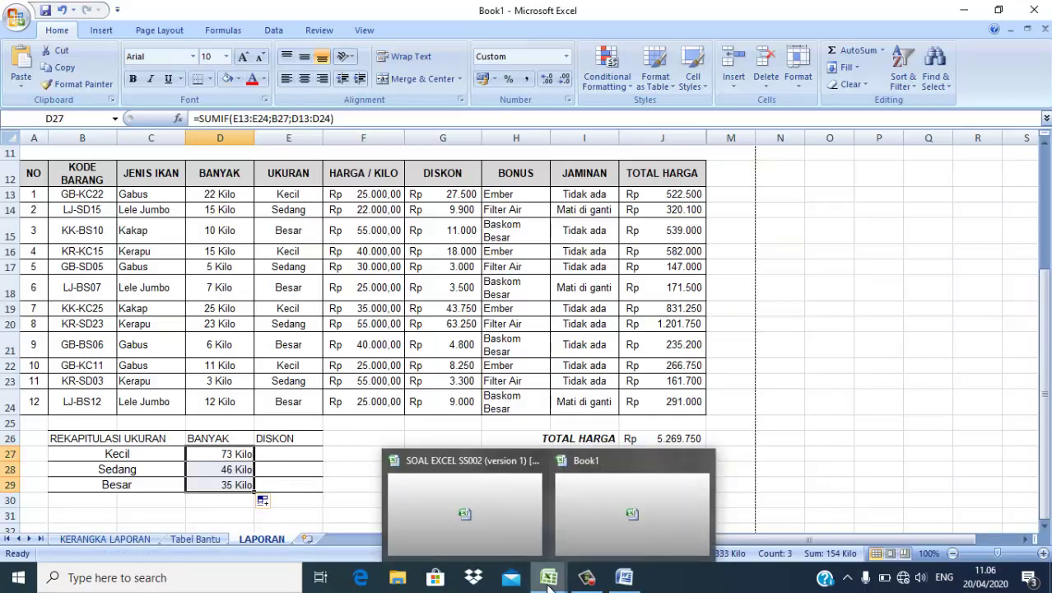
{"action": "left_click", "coordinate": [493, 534]}
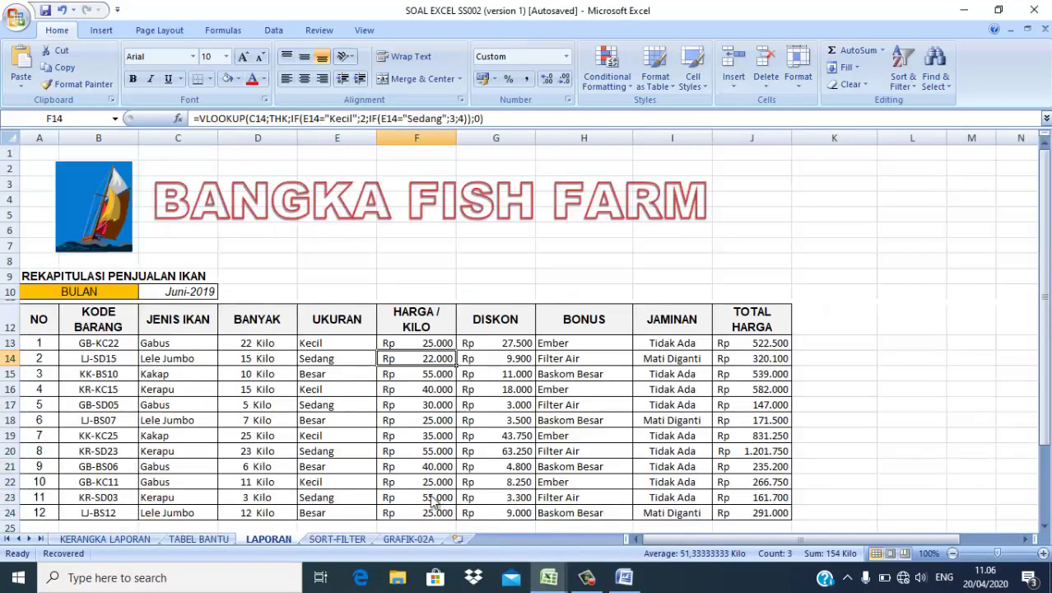
{"action": "left_click", "coordinate": [1044, 531]}
{"action": "left_click", "coordinate": [1044, 527]}
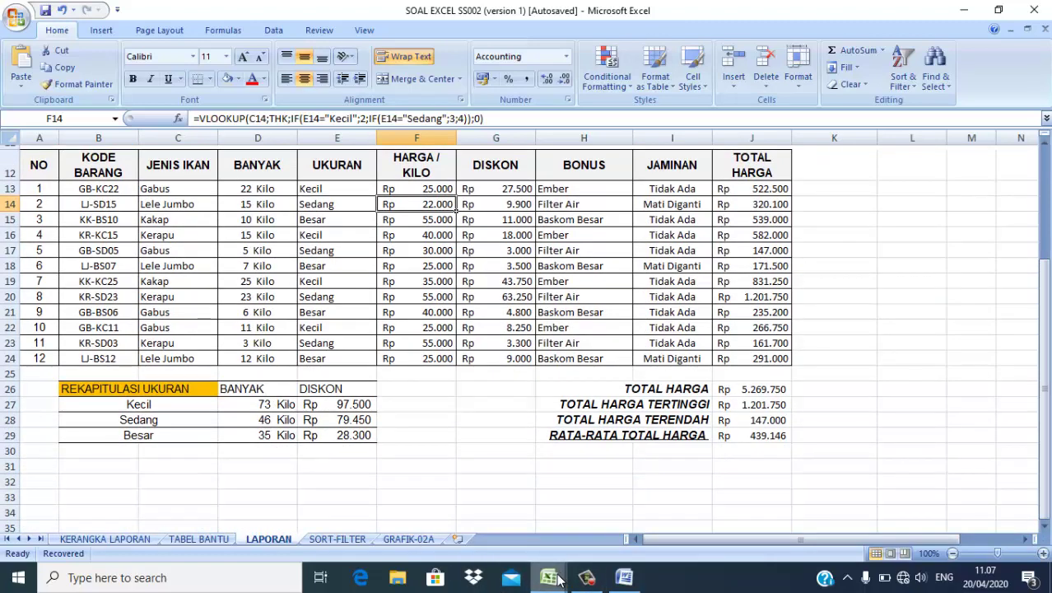
{"action": "mouse_move", "coordinate": [557, 580]}
{"action": "left_click", "coordinate": [609, 504]}
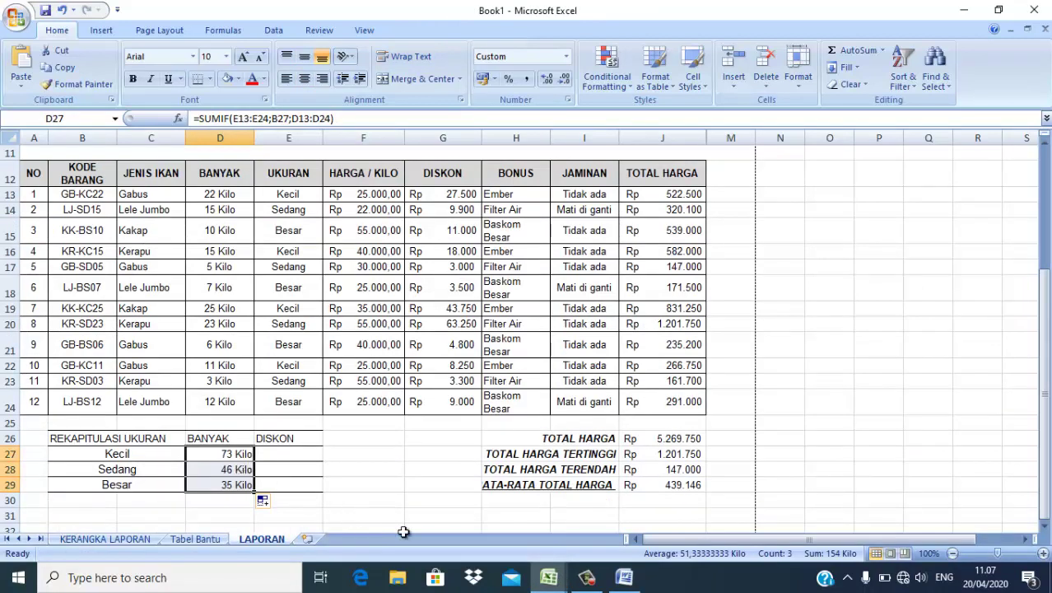
Step: Check the DISKON column of the size recap in the SOAL EXCEL SS002 workbook, and return to Book1
{"action": "mouse_move", "coordinate": [540, 579]}
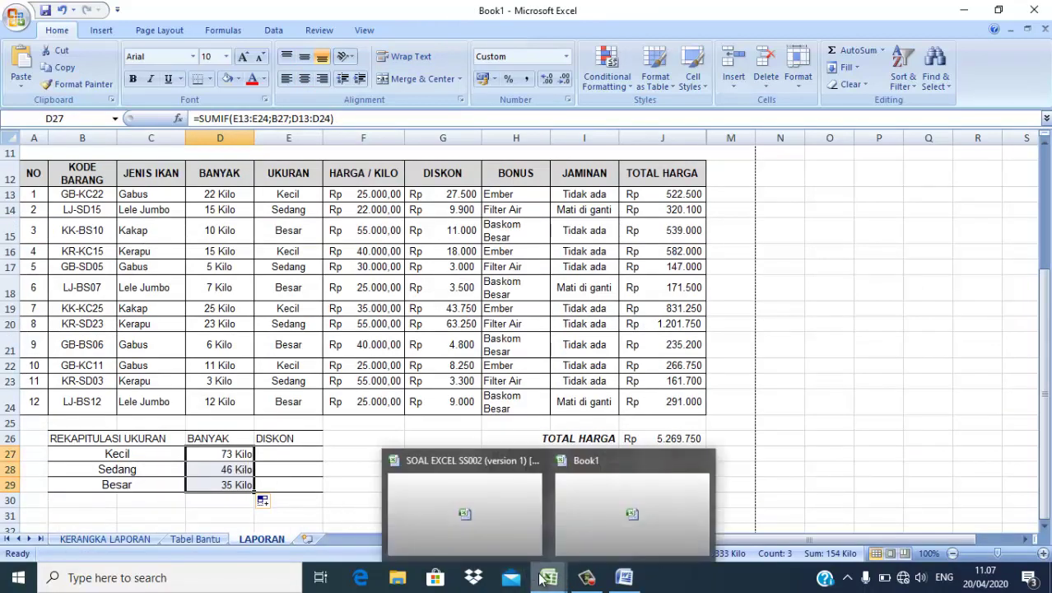
{"action": "left_click", "coordinate": [496, 527]}
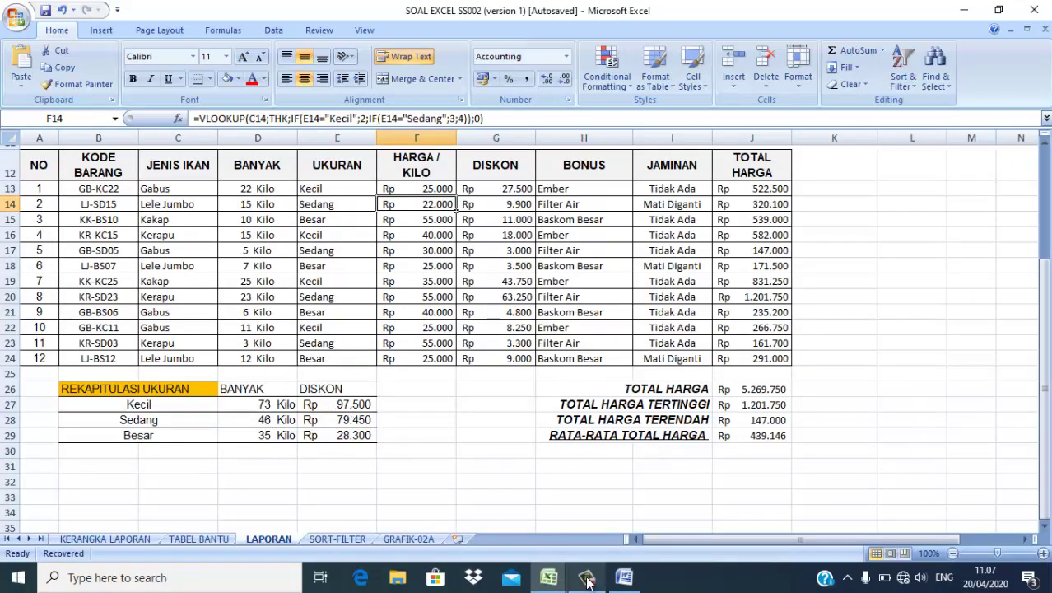
{"action": "mouse_move", "coordinate": [560, 577]}
{"action": "left_click", "coordinate": [617, 494]}
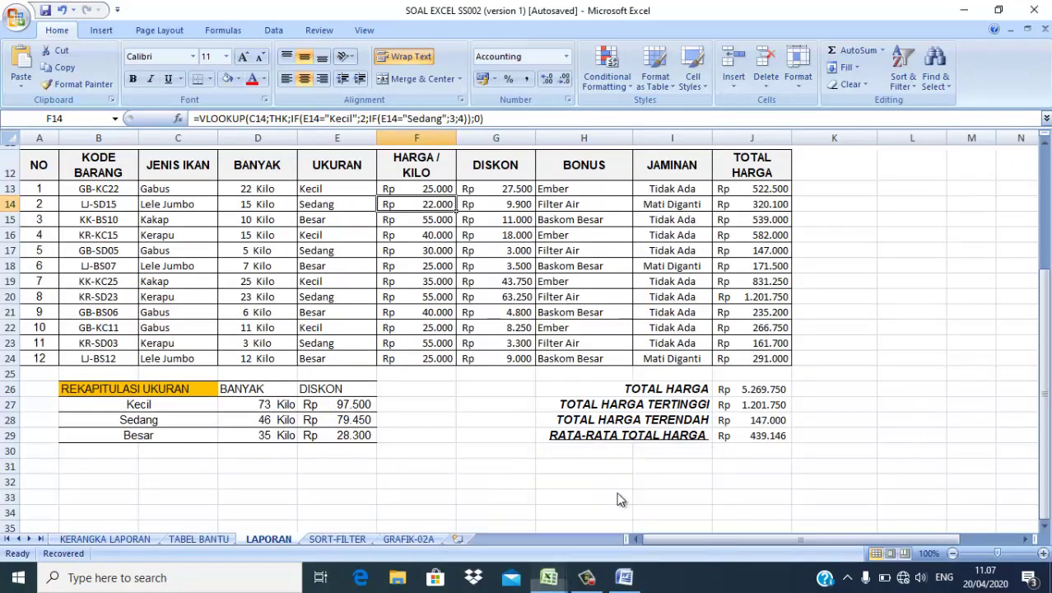
Step: Start the DISKON formula for Kecil in E27 as =SUMIF(E13:E24;B27; using the UKURAN column as range
{"action": "left_click", "coordinate": [287, 454]}
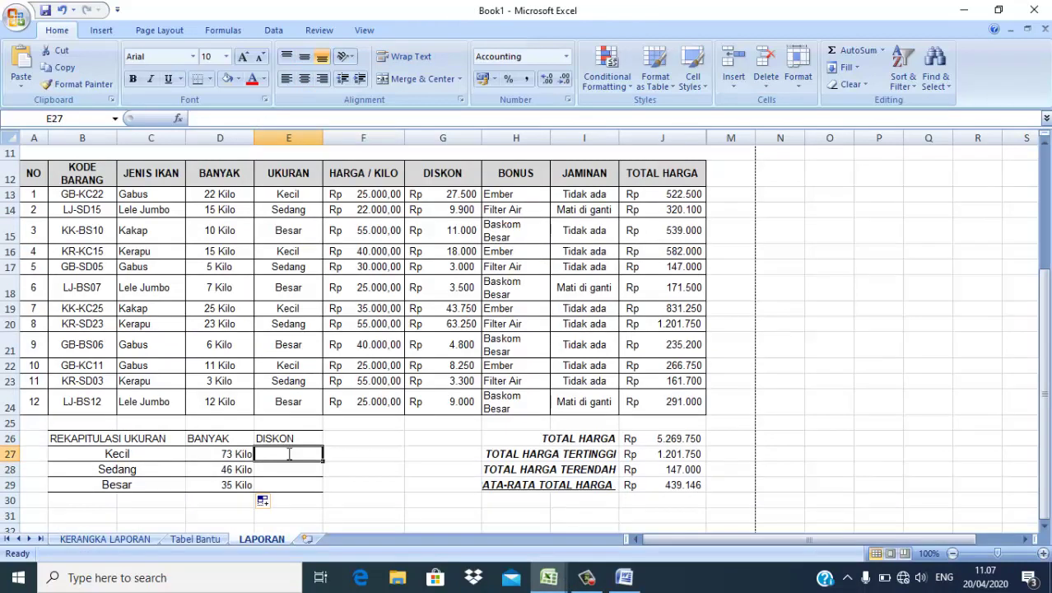
{"action": "type", "text": "=sum"}
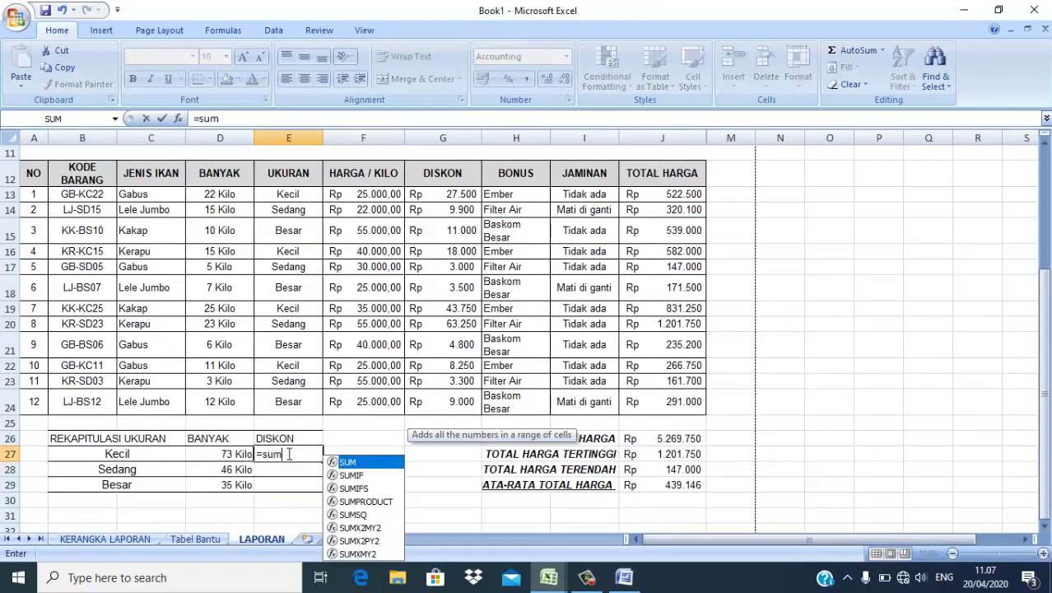
{"action": "double_click", "coordinate": [346, 476]}
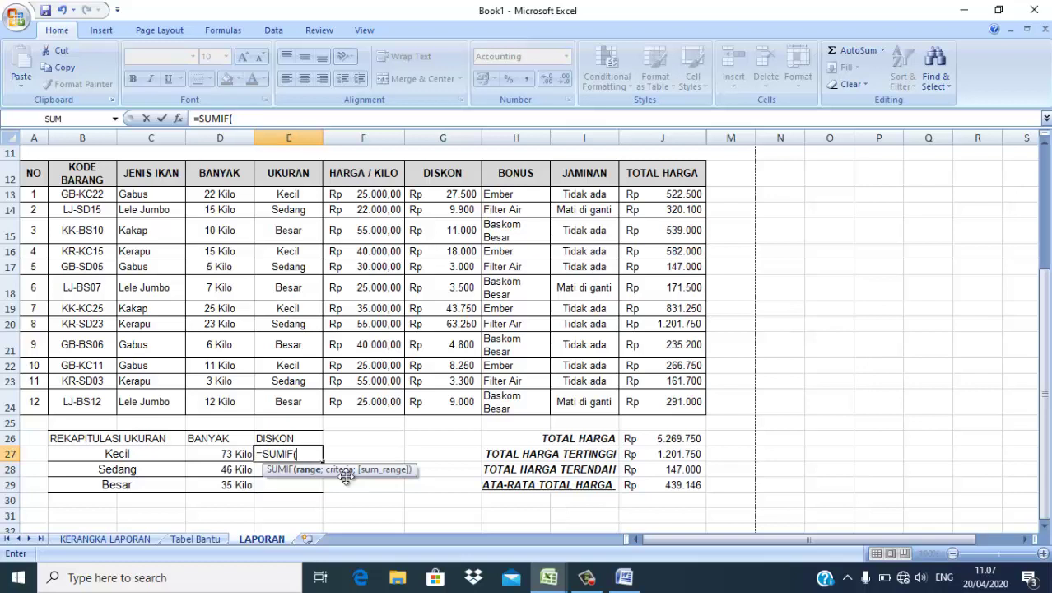
{"action": "left_click", "coordinate": [272, 194]}
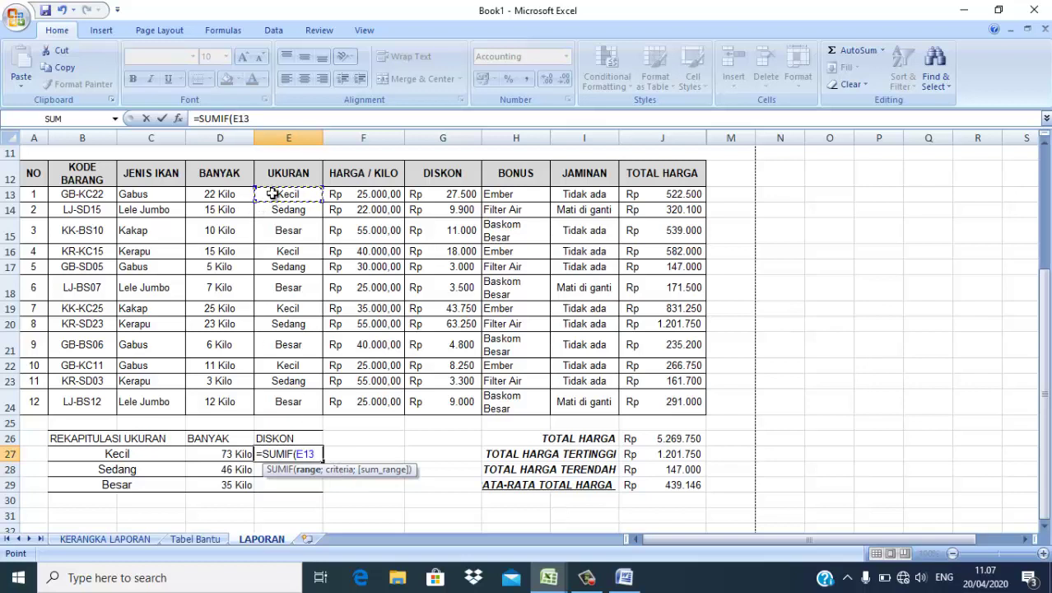
{"action": "left_click_drag", "start_coordinate": [272, 194], "coordinate": [288, 401]}
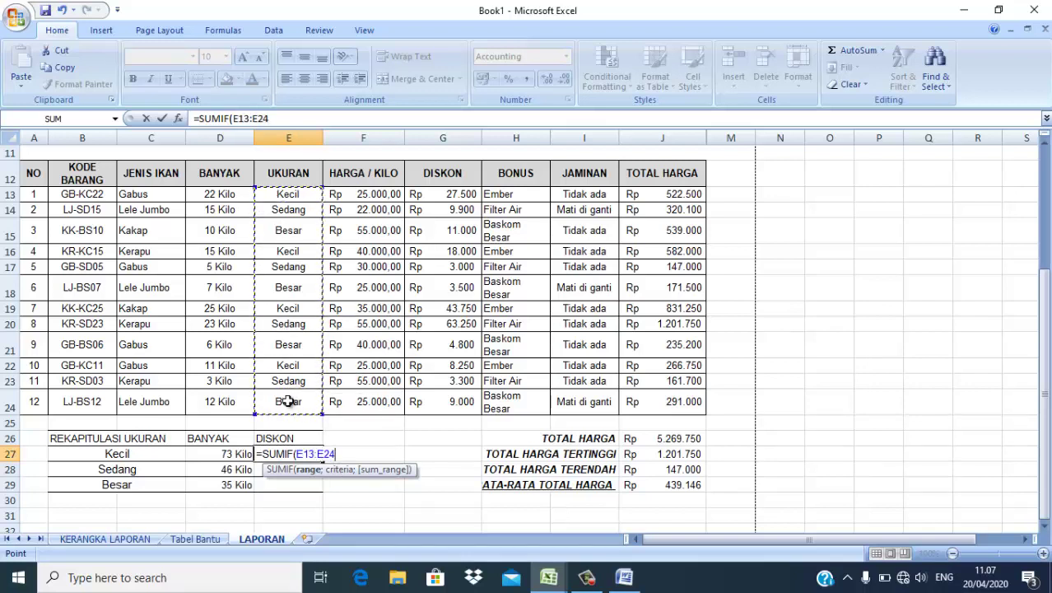
{"action": "type", "text": ";"}
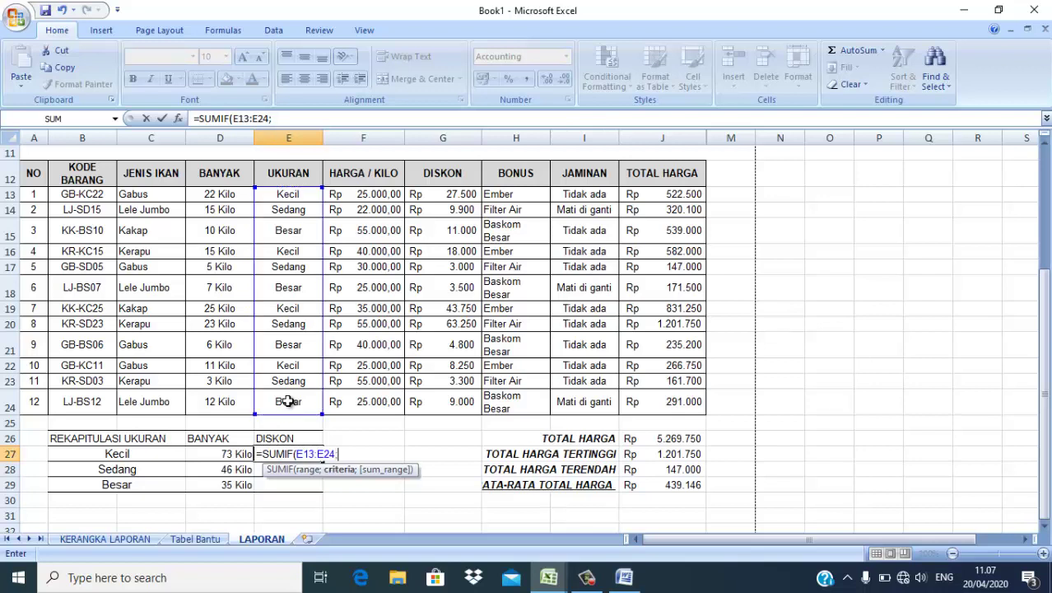
{"action": "left_click", "coordinate": [116, 452]}
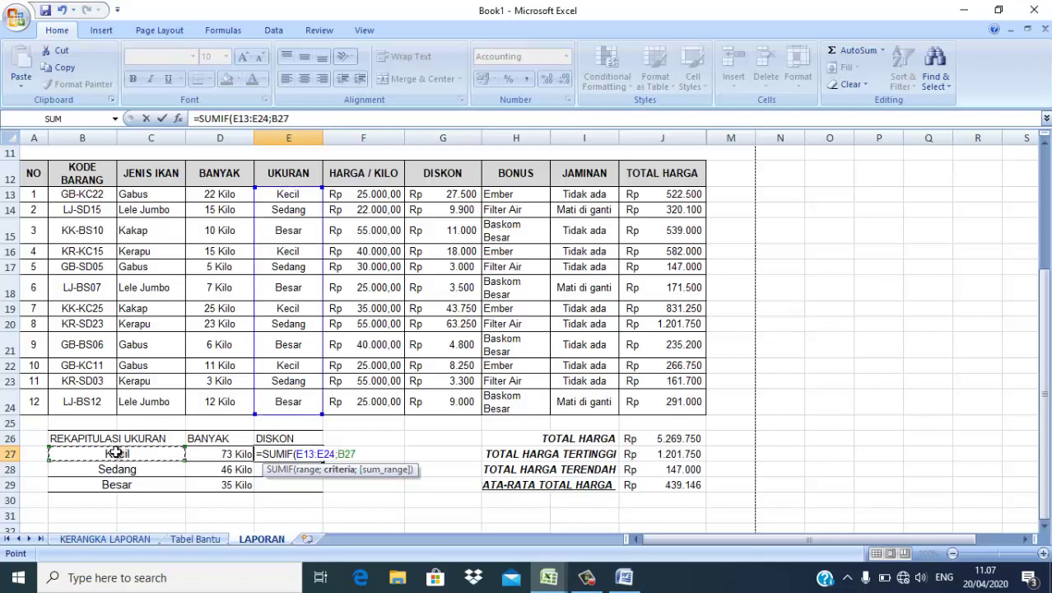
{"action": "type", "text": ";"}
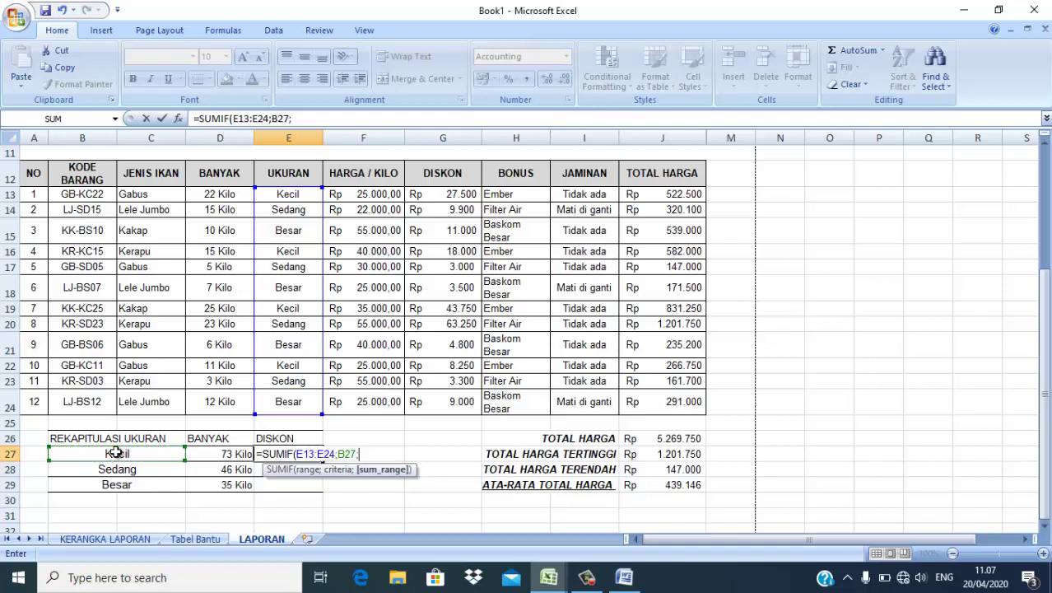
Step: Complete the E27 SUMIF formula with the DISKON sum range G13:G24, enter it and fill it down to E29
{"action": "left_click", "coordinate": [443, 193]}
{"action": "left_click_drag", "start_coordinate": [443, 194], "coordinate": [450, 406]}
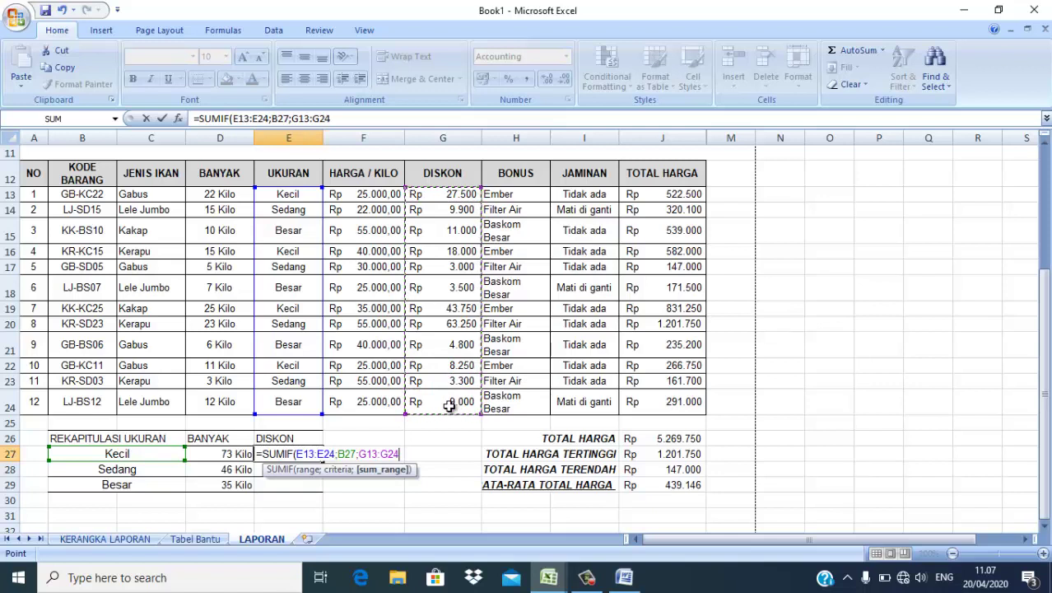
{"action": "key", "text": "Return"}
{"action": "left_click", "coordinate": [297, 458]}
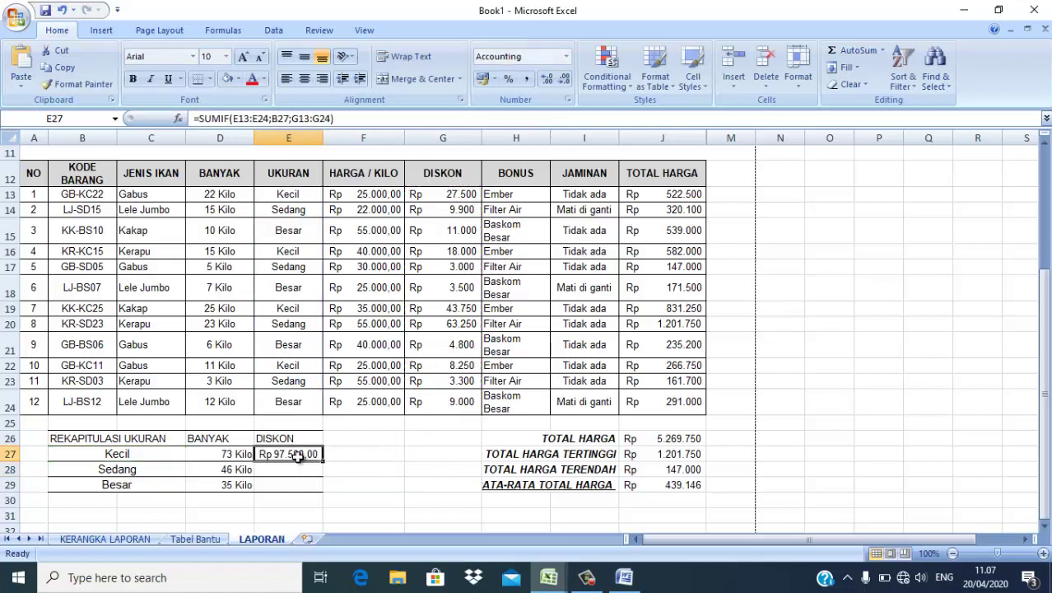
{"action": "left_click_drag", "start_coordinate": [323, 463], "coordinate": [331, 497]}
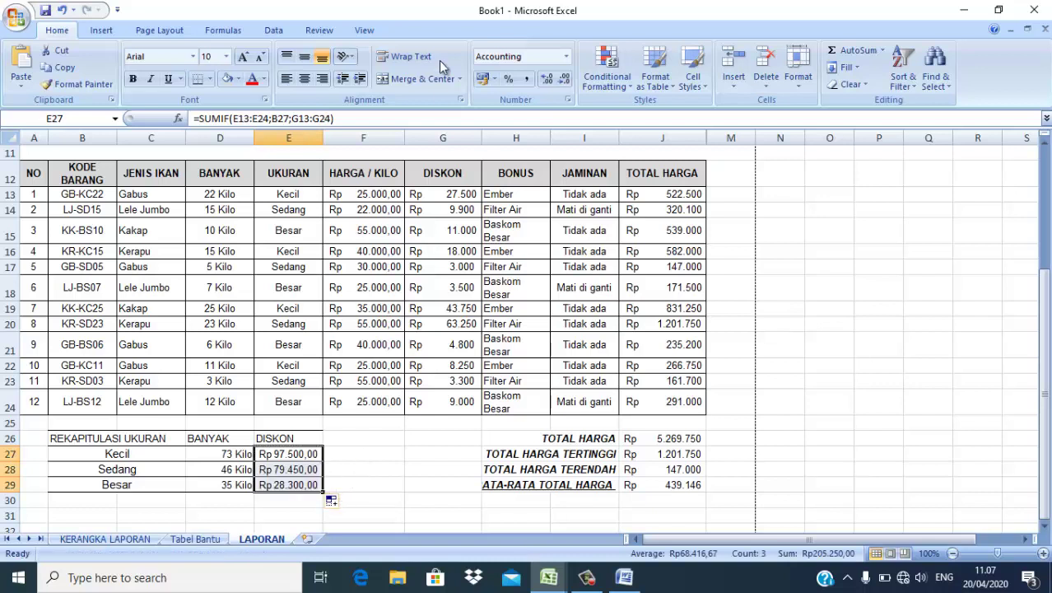
Step: Remove both decimal places from the recap discount amounts in E27:E29
{"action": "left_click", "coordinate": [564, 81]}
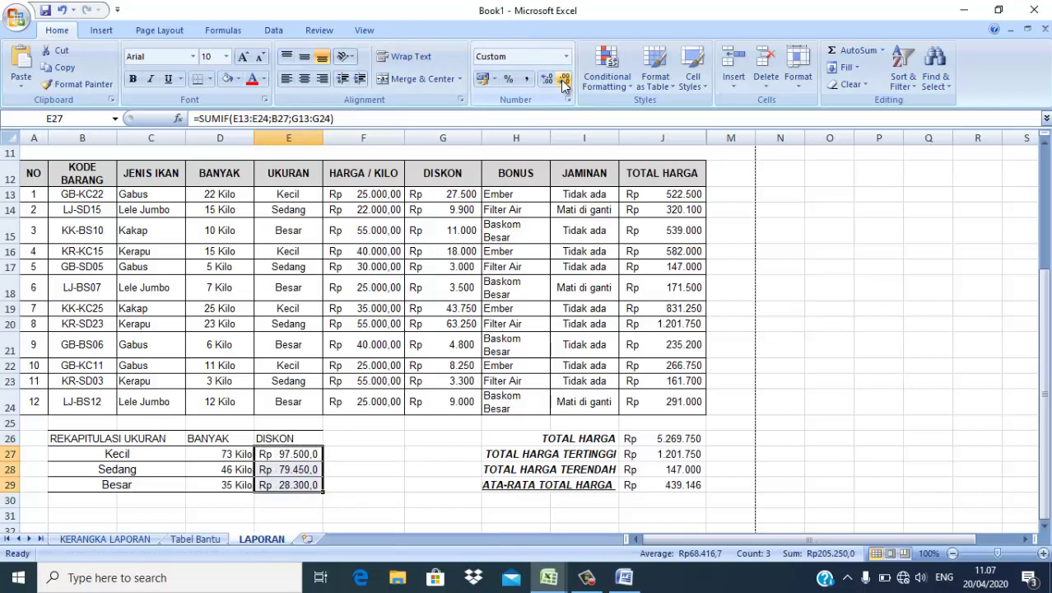
{"action": "left_click", "coordinate": [564, 80]}
{"action": "left_click", "coordinate": [909, 375]}
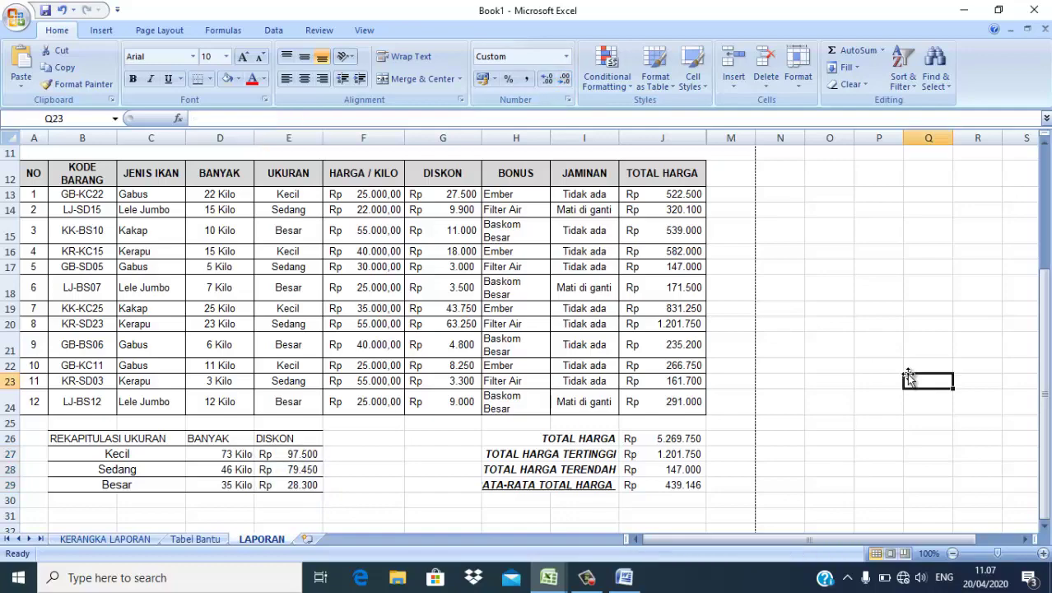
Step: Review the finished LAPORAN sheet from the recap tables up to the BANGKA FISH FARM header
{"action": "left_click", "coordinate": [1044, 145]}
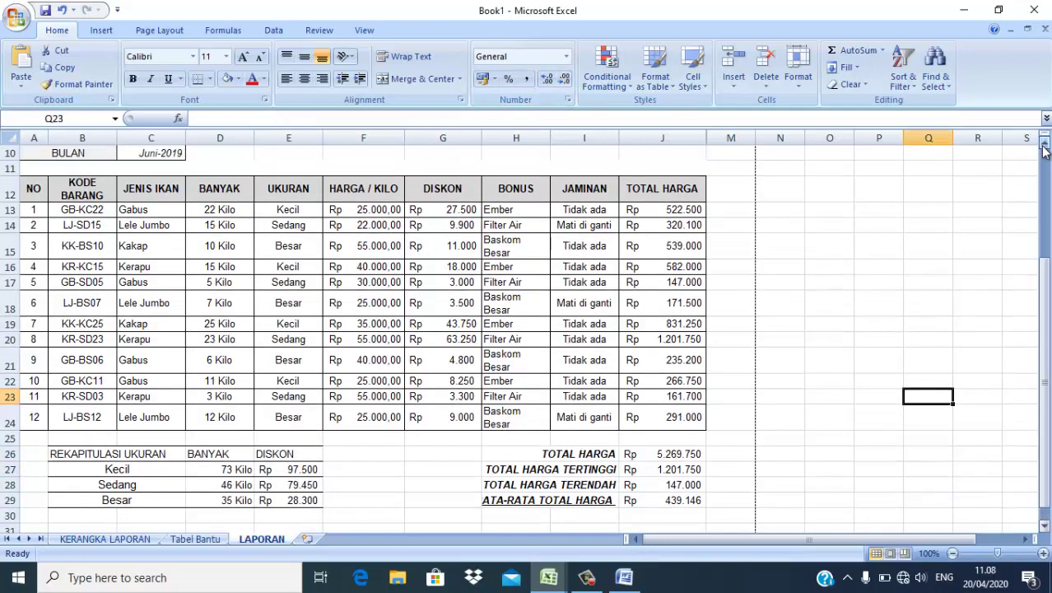
{"action": "left_click", "coordinate": [1045, 146]}
{"action": "left_click", "coordinate": [1044, 146]}
{"action": "left_click", "coordinate": [1045, 145]}
{"action": "left_click", "coordinate": [1044, 146]}
{"action": "left_click", "coordinate": [1044, 145]}
{"action": "left_click", "coordinate": [1044, 145]}
{"action": "left_click", "coordinate": [1044, 146]}
{"action": "left_click", "coordinate": [1044, 146]}
{"action": "left_click", "coordinate": [1044, 146]}
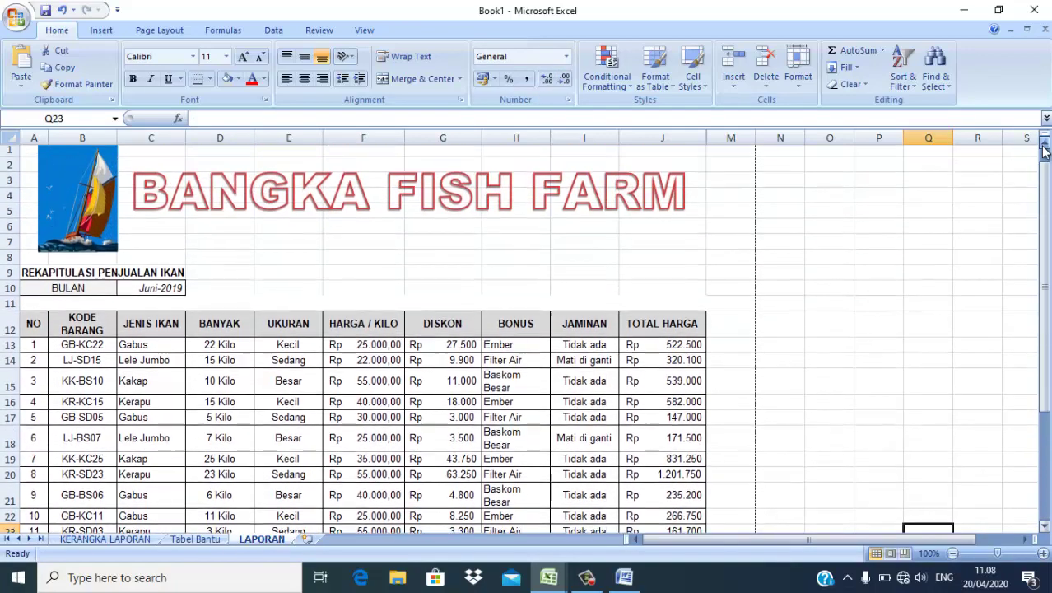
Step: Show the print preview of the LAPORAN sheet and examine the page's header, sales table and recap sections
{"action": "left_click", "coordinate": [18, 27]}
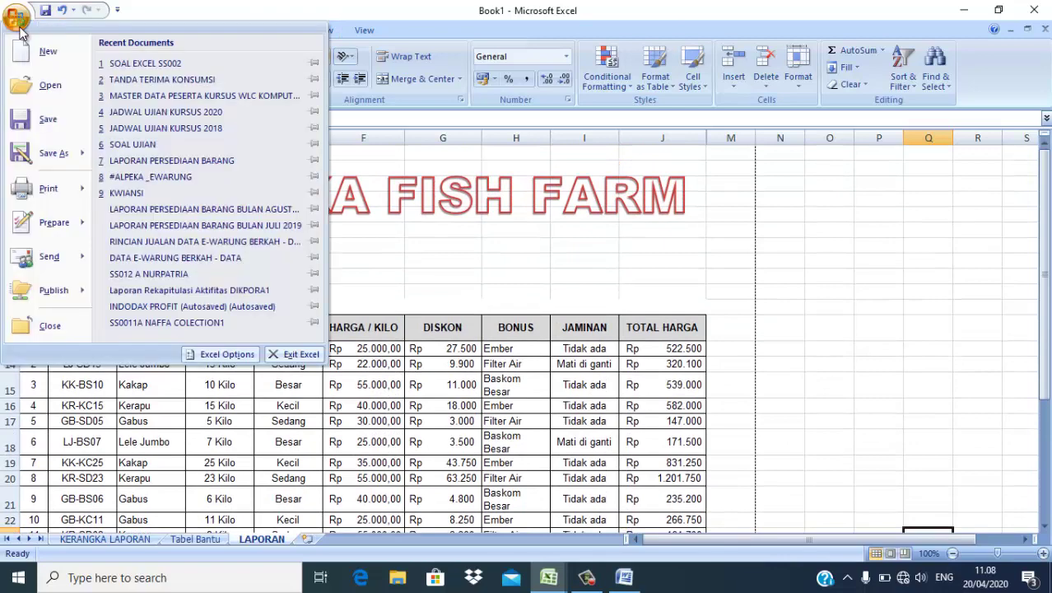
{"action": "mouse_move", "coordinate": [47, 198]}
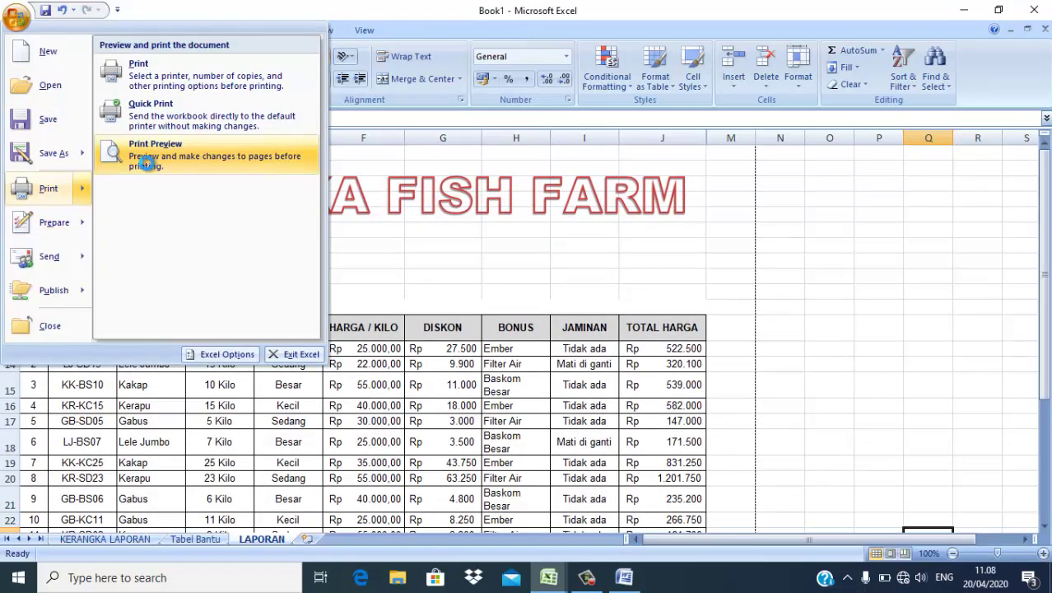
{"action": "left_click", "coordinate": [145, 162]}
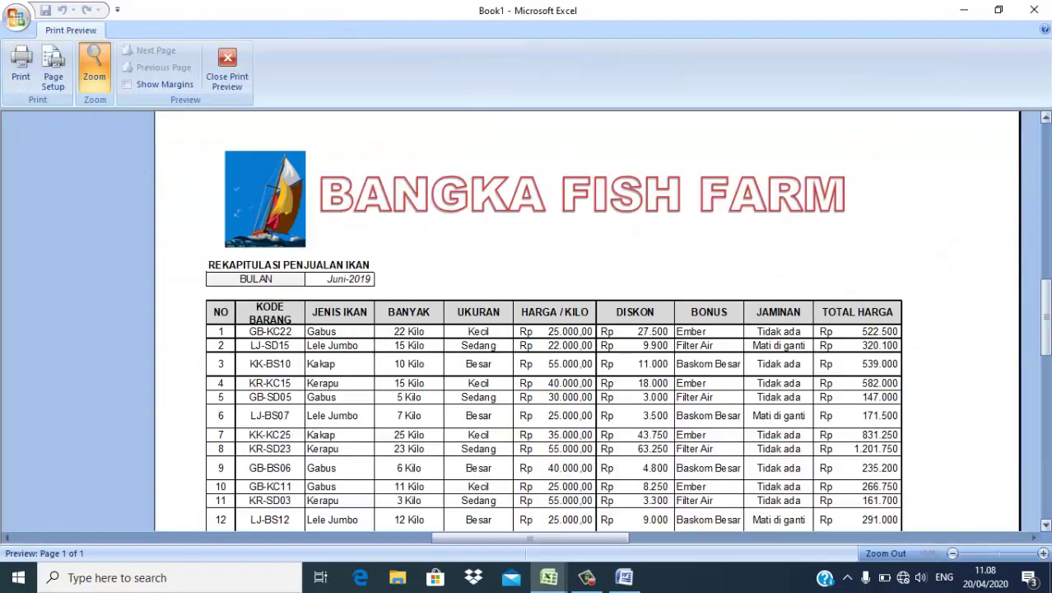
{"action": "scroll", "coordinate": [1033, 316], "scroll_direction": "down", "scroll_amount": 5}
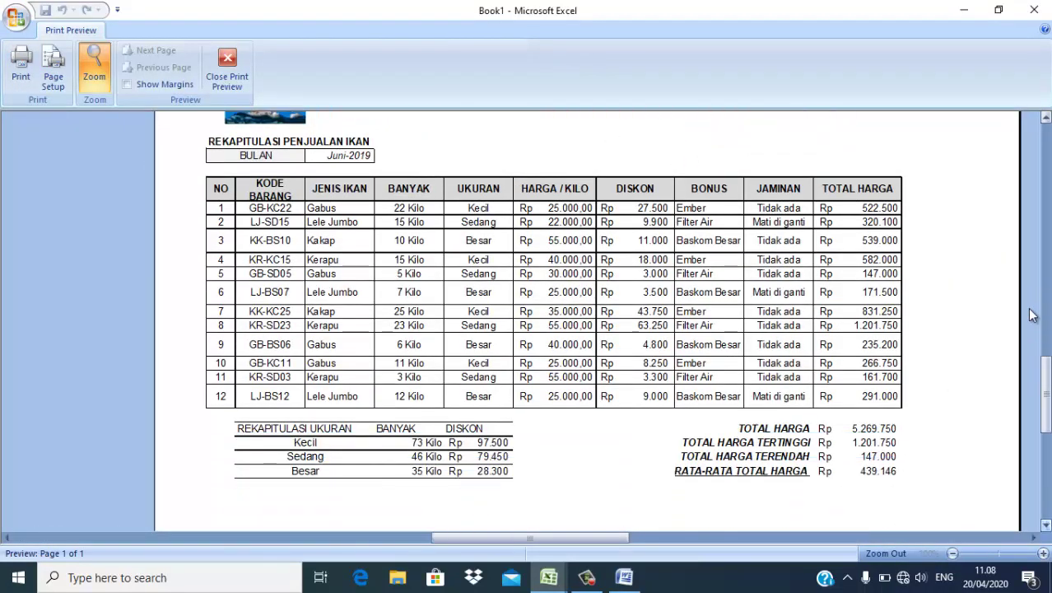
{"action": "left_click", "coordinate": [1046, 119]}
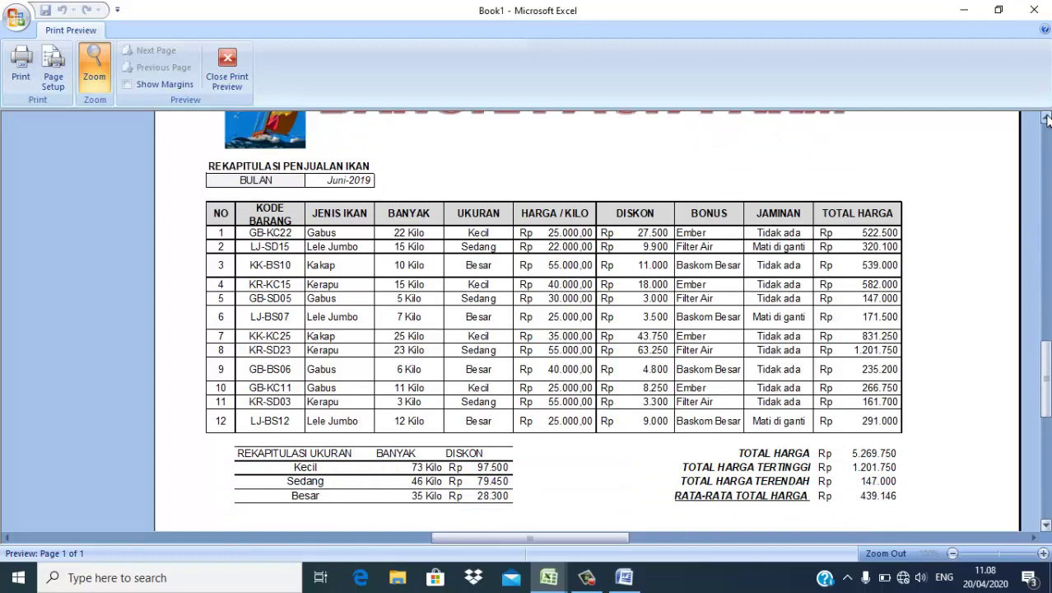
{"action": "left_click", "coordinate": [1047, 119]}
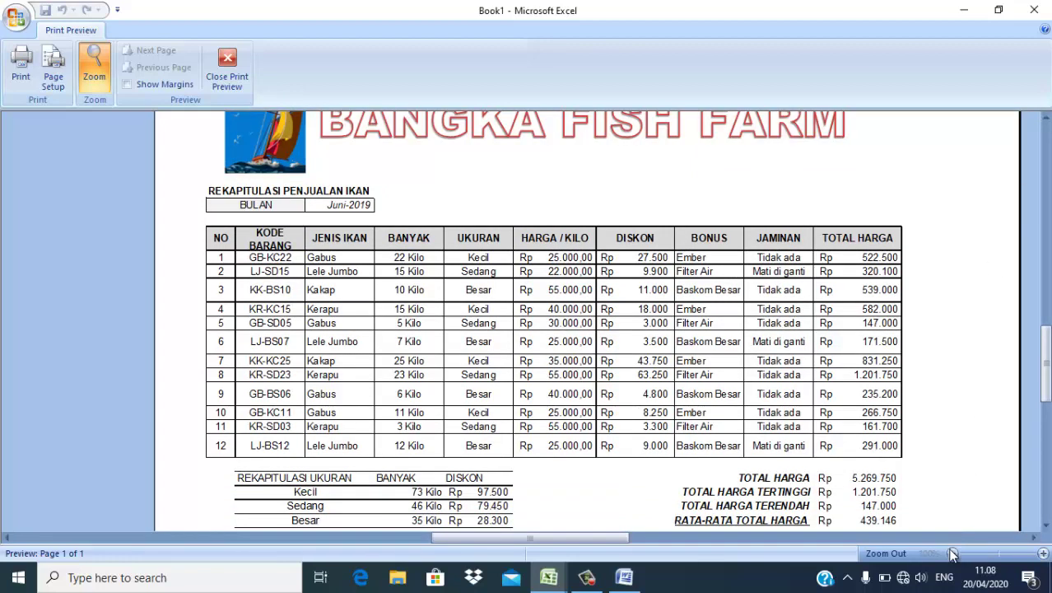
{"action": "left_click", "coordinate": [1047, 120]}
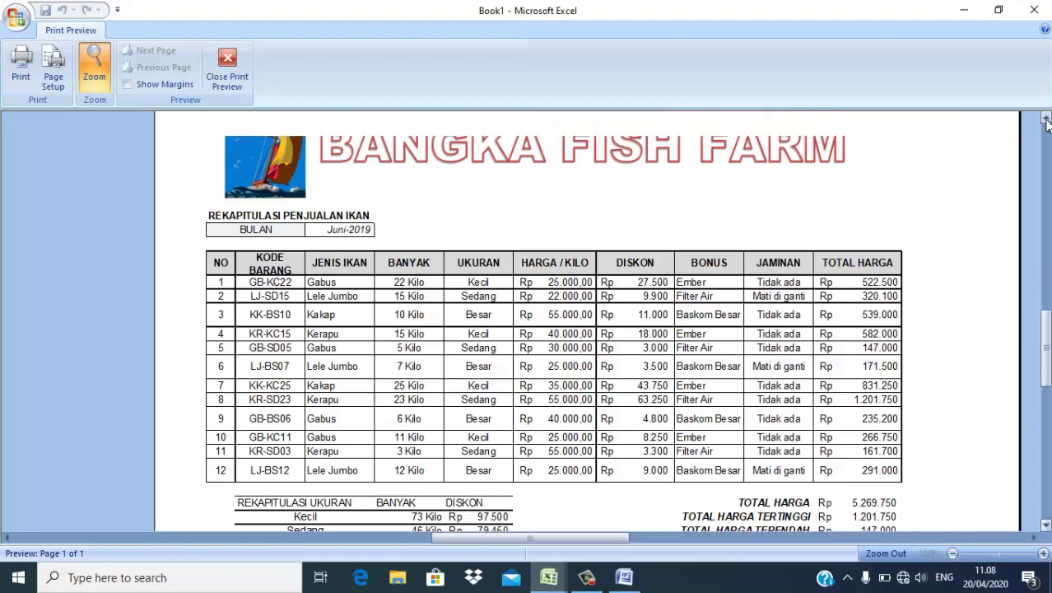